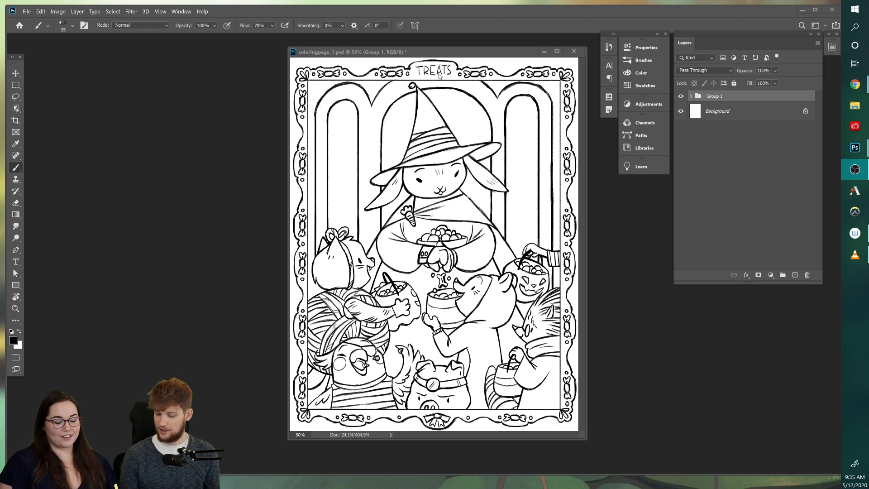
# Step: Hide Group 1 and add a new blank layer above it
pyautogui.click(681, 96)
pyautogui.click(682, 96)
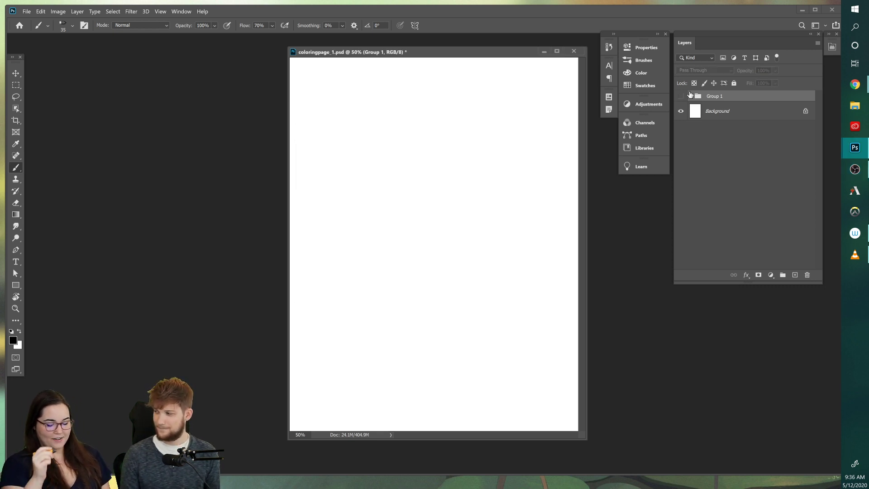
pyautogui.click(795, 275)
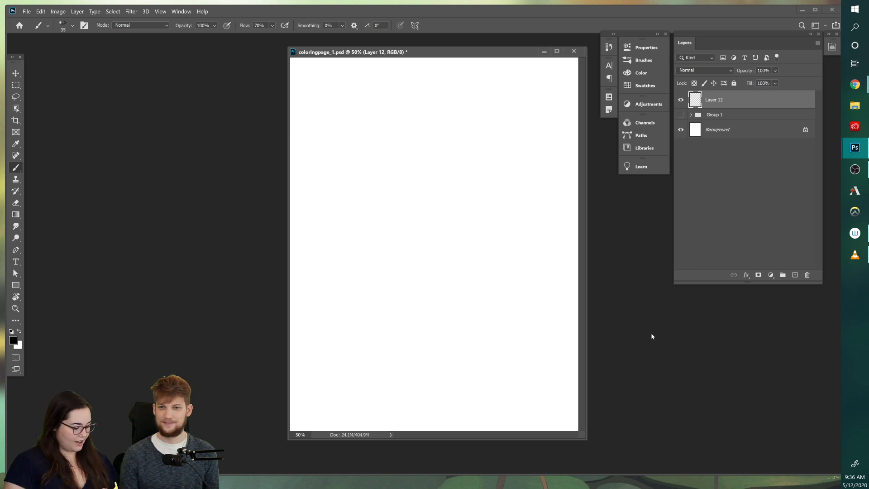
# Step: Show and expand Group 1, find Layer 4 with the thumbnail sketches, and make it visible
pyautogui.click(692, 115)
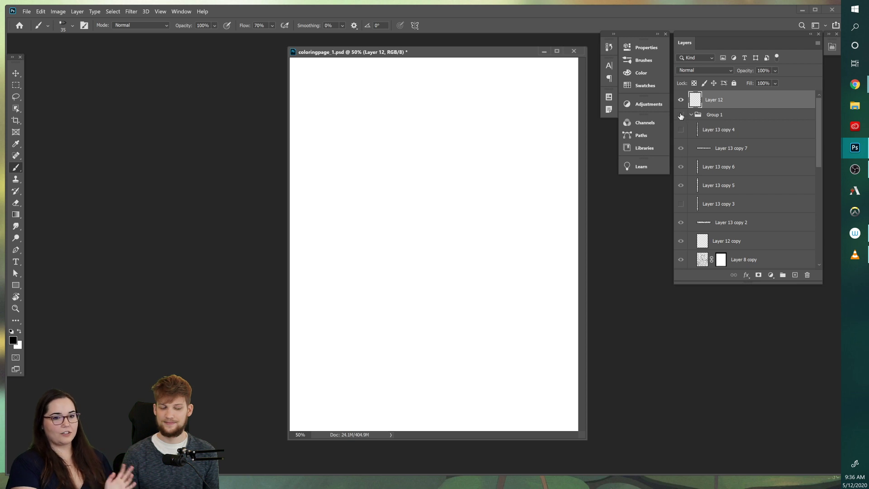
pyautogui.click(682, 115)
pyautogui.moveTo(819, 122); pyautogui.dragTo(811, 185)
pyautogui.scroll(-4, 806, 195)
pyautogui.click(680, 224)
pyautogui.click(681, 224)
pyautogui.click(682, 205)
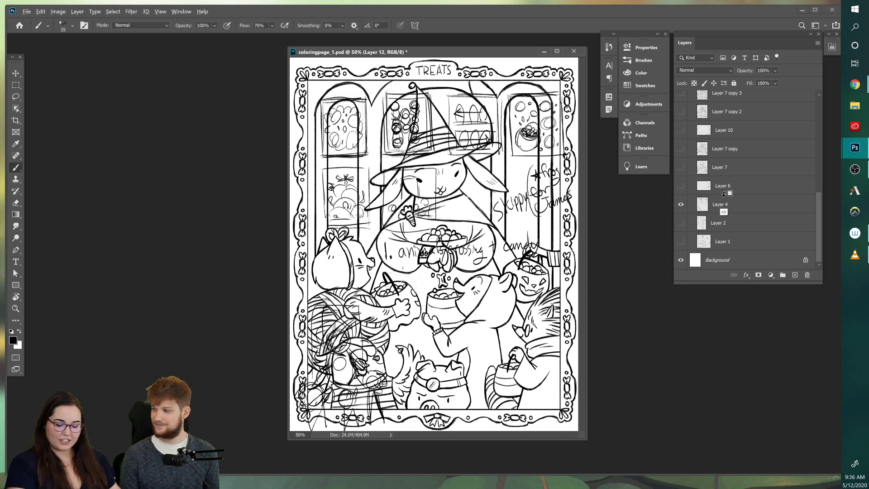
# Step: Place a copy of Layer 4 above Group 1, outside the group, and collapse and hide the group
pyautogui.scroll(5, 722, 207)
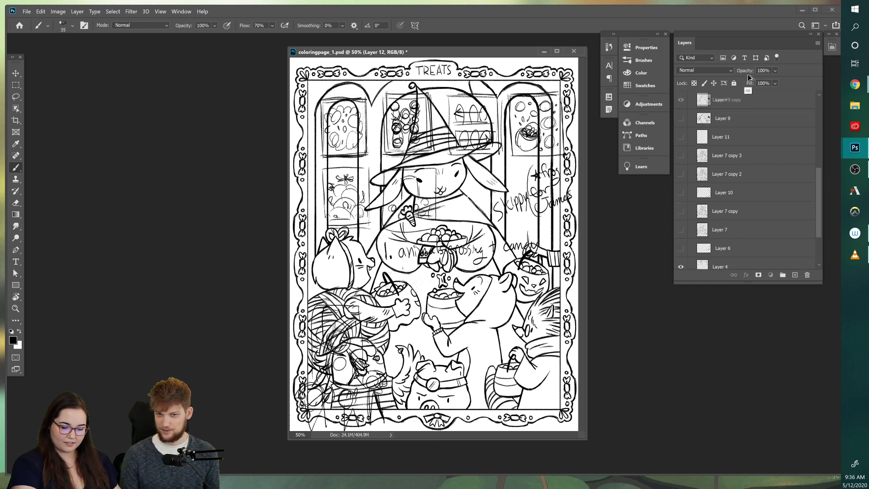
pyautogui.moveTo(749, 76); pyautogui.dragTo(732, 111)
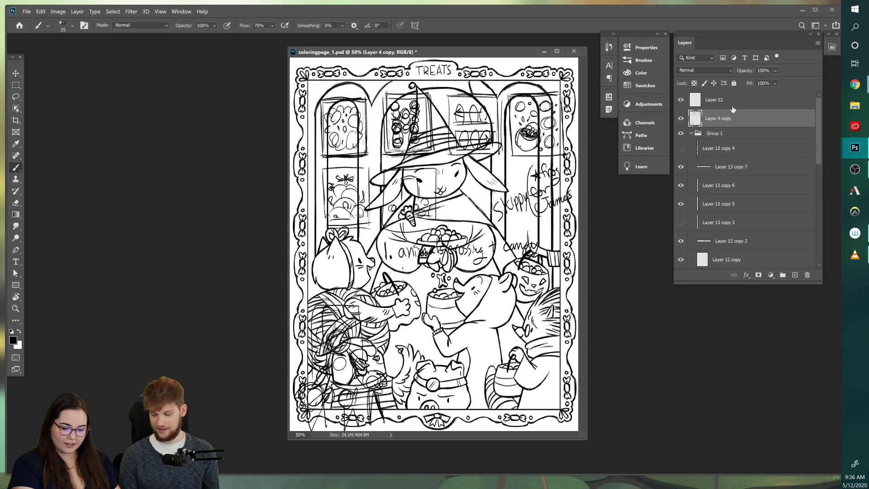
pyautogui.scroll(-3, 733, 181)
pyautogui.scroll(3, 734, 181)
pyautogui.click(691, 133)
pyautogui.click(681, 133)
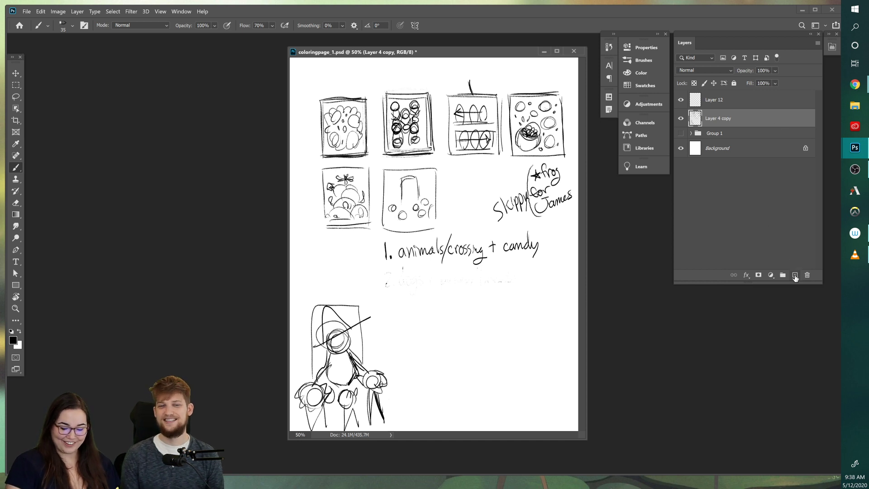
# Step: Copy the third thumbnail in the upper row to its own layer and enlarge it over the middle of the page
pyautogui.press('m')
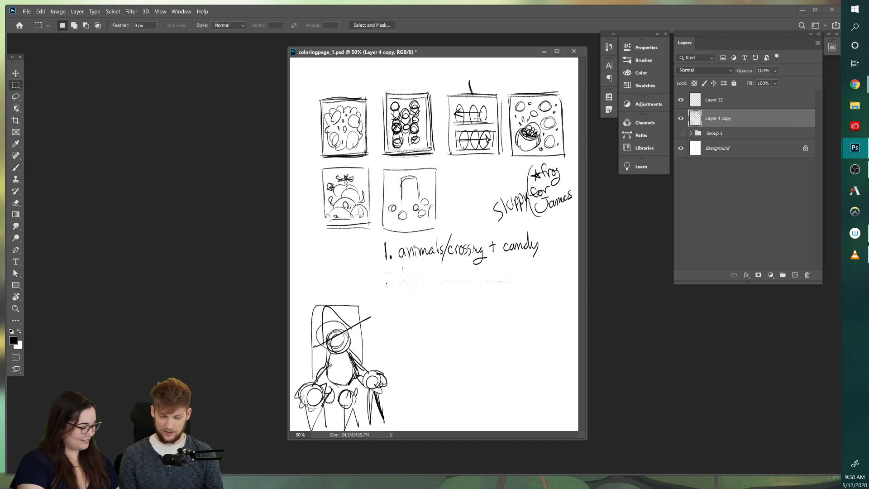
pyautogui.moveTo(444, 92)
pyautogui.mouseDown()
pyautogui.moveTo(516, 157)
pyautogui.moveTo(502, 171)
pyautogui.mouseUp()
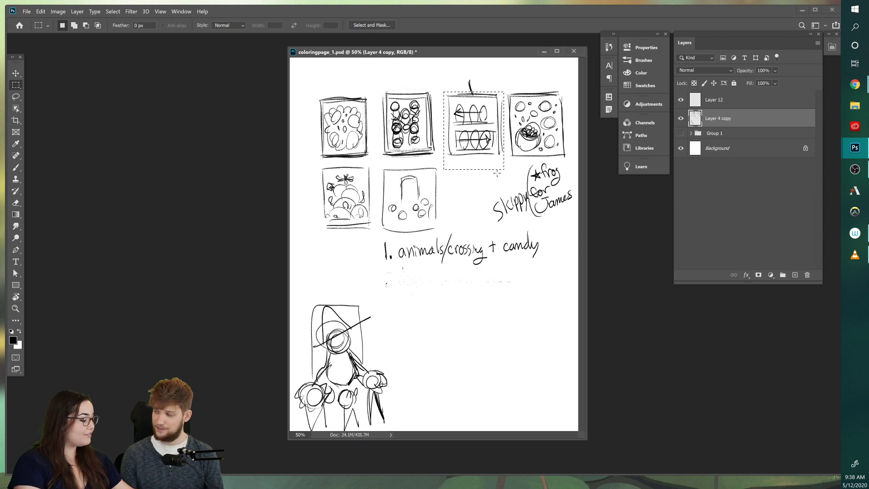
pyautogui.hotkey('ctrl', 'j')
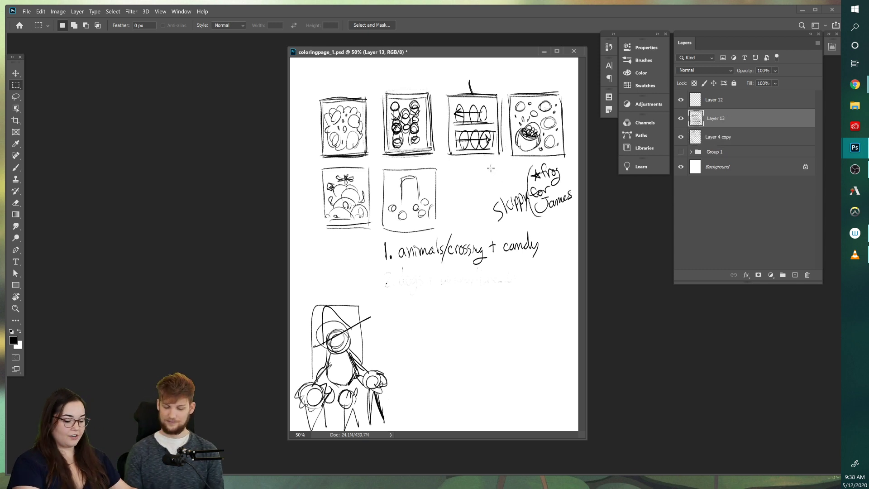
pyautogui.hotkey('ctrl', 't')
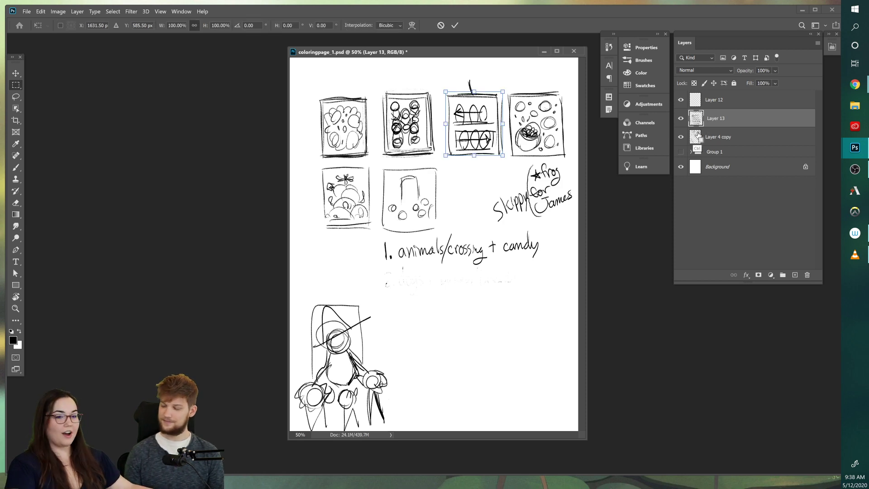
pyautogui.moveTo(447, 156); pyautogui.dragTo(359, 331)
pyautogui.moveTo(443, 205); pyautogui.dragTo(473, 210)
pyautogui.press('Return')
# Step: Hide Layer 4 copy so only the enlarged thumbnail on Layer 13 shows
pyautogui.click(681, 137)
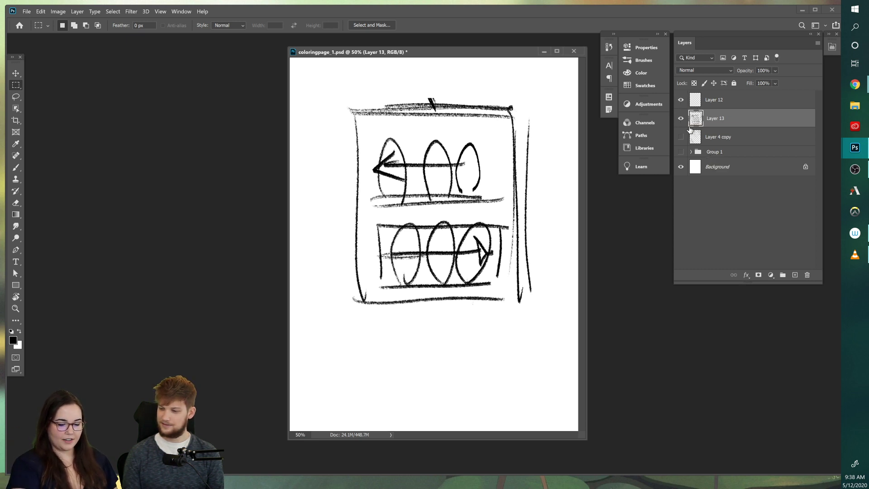
pyautogui.click(681, 136)
pyautogui.click(681, 120)
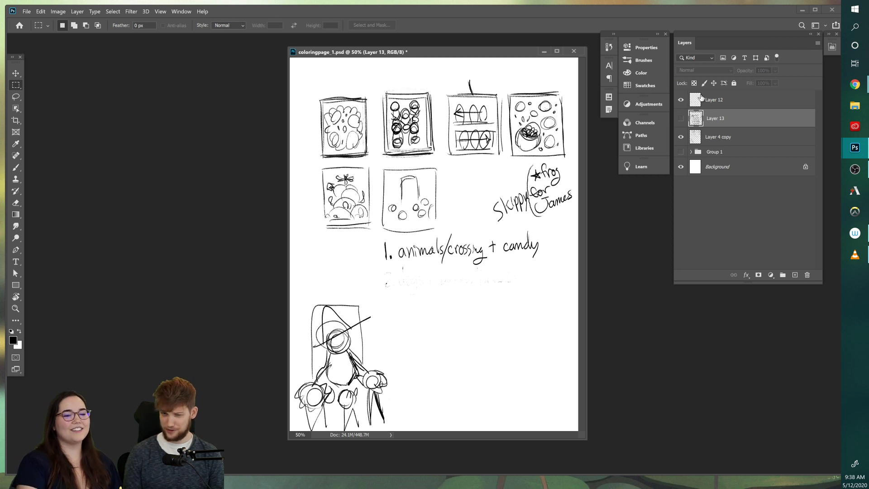
pyautogui.click(681, 118)
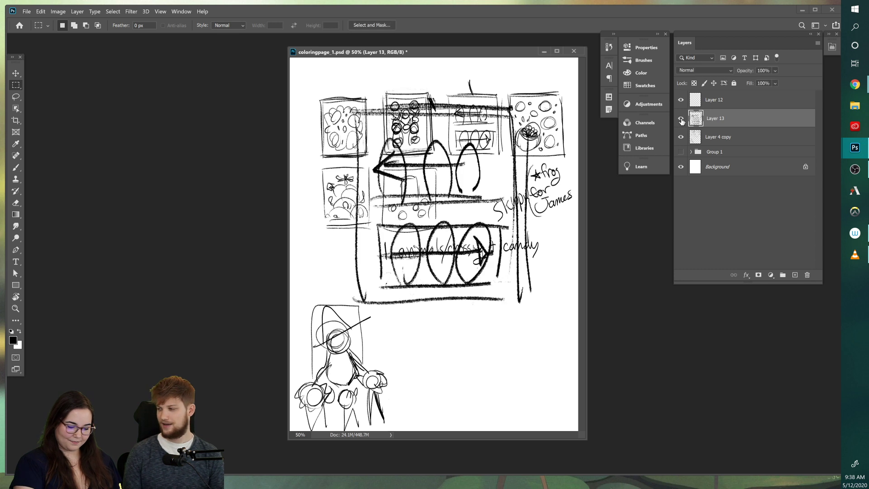
pyautogui.click(681, 137)
# Step: Lower Layer 13's opacity to 26% and add a new layer above it for sketching with the Brush tool
pyautogui.moveTo(755, 72); pyautogui.dragTo(750, 71)
pyautogui.click(795, 275)
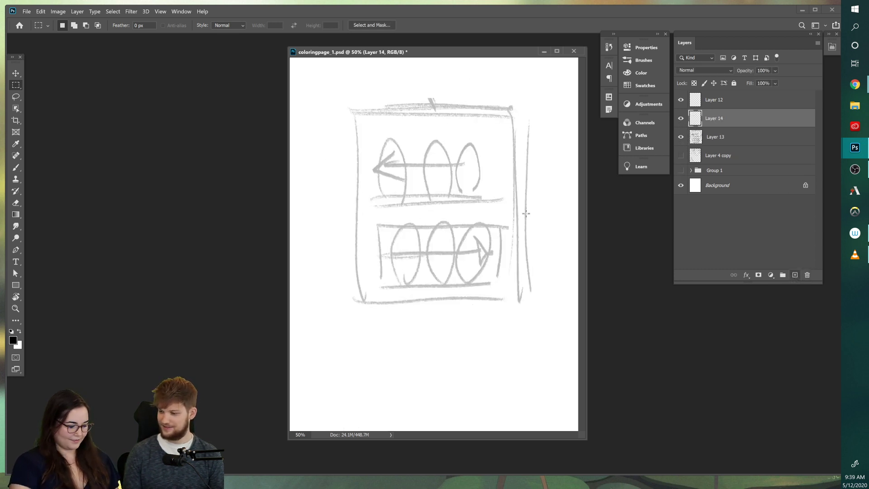
pyautogui.press('b')
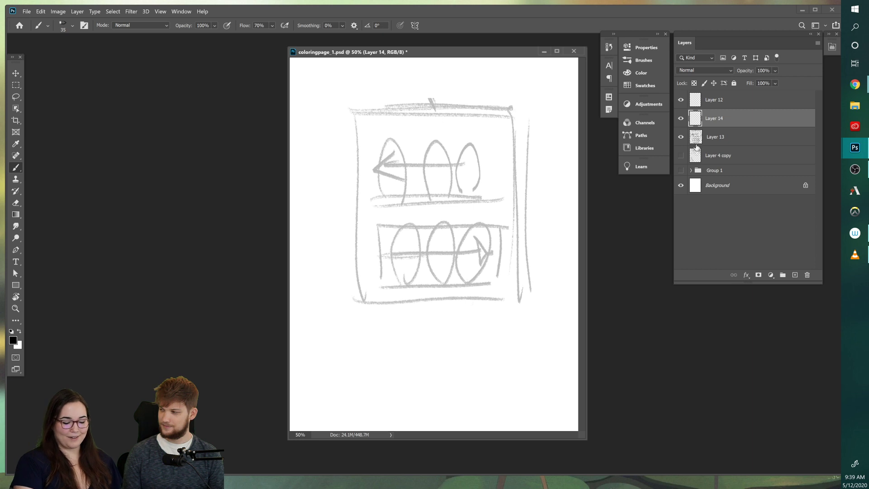
# Step: Compare the thumbnail sheet on Layer 4 copy with the faded enlargement on Layer 13 by alternating their visibility
pyautogui.click(681, 136)
pyautogui.click(681, 155)
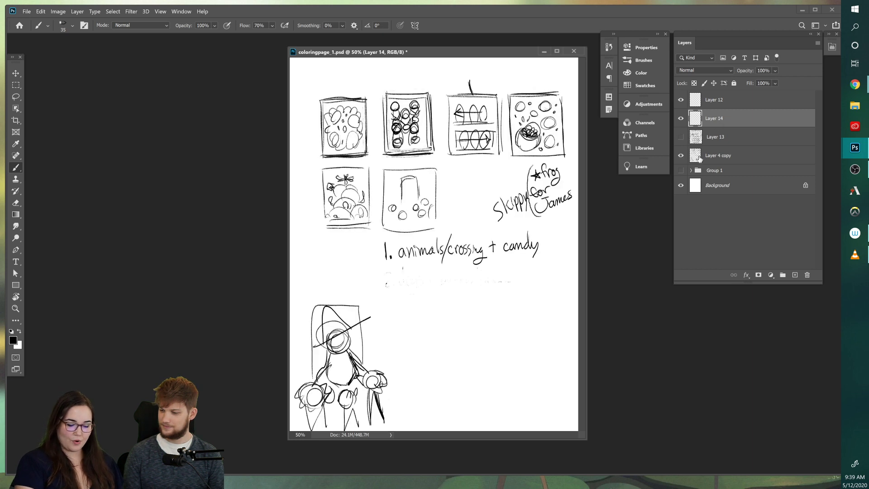
pyautogui.click(697, 159)
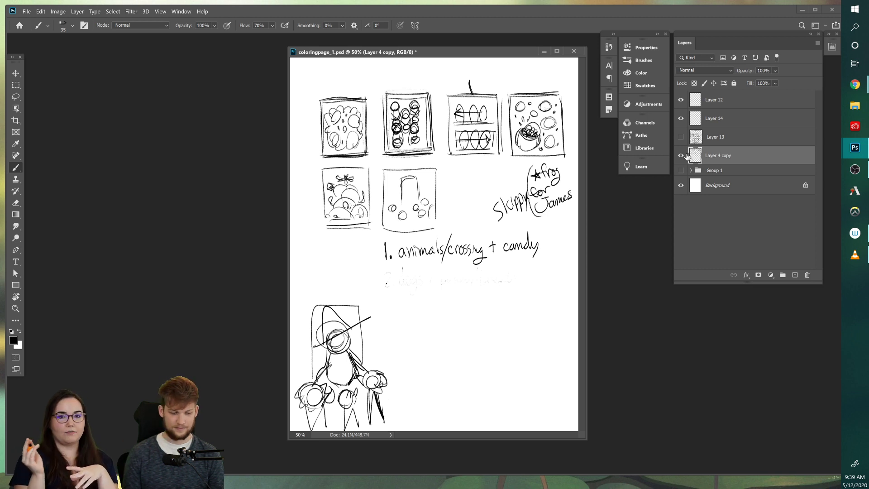
pyautogui.click(681, 156)
pyautogui.click(682, 137)
pyautogui.click(718, 137)
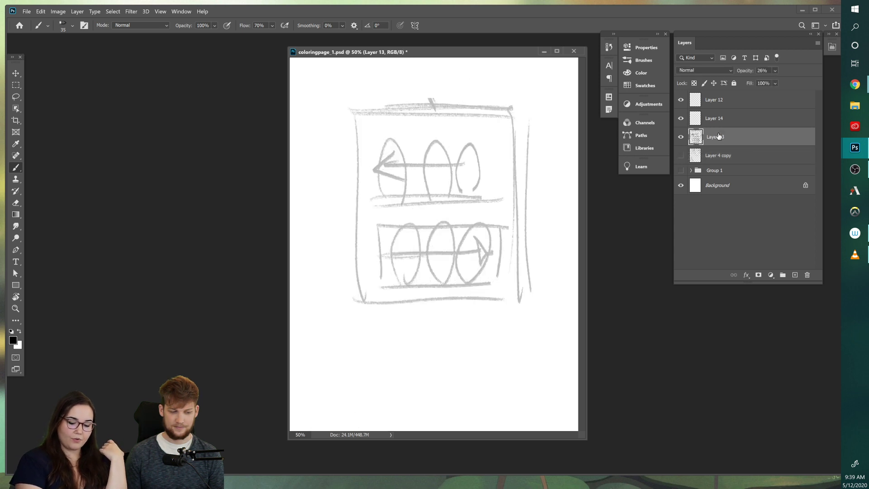
# Step: Brush a few small freehand marks on Layer 14 along the lower shelf line of the faded thumbnail
pyautogui.click(714, 120)
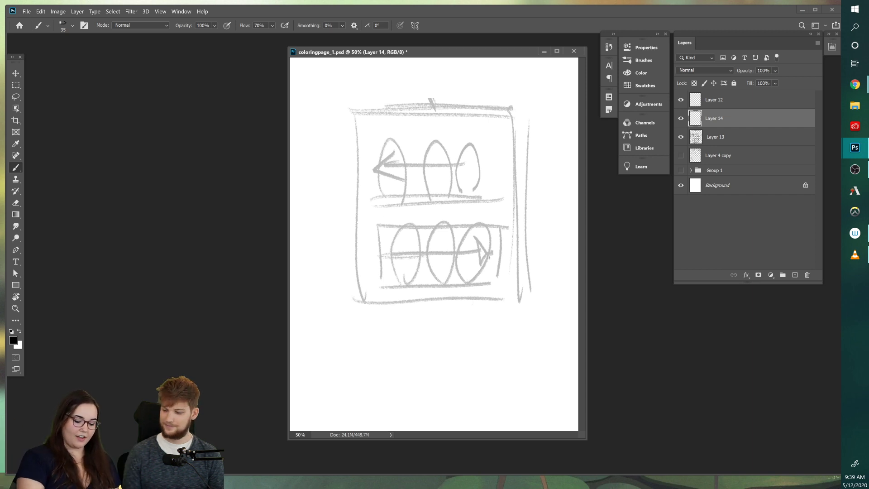
pyautogui.moveTo(384, 222); pyautogui.dragTo(380, 230)
pyautogui.moveTo(428, 216); pyautogui.dragTo(425, 236)
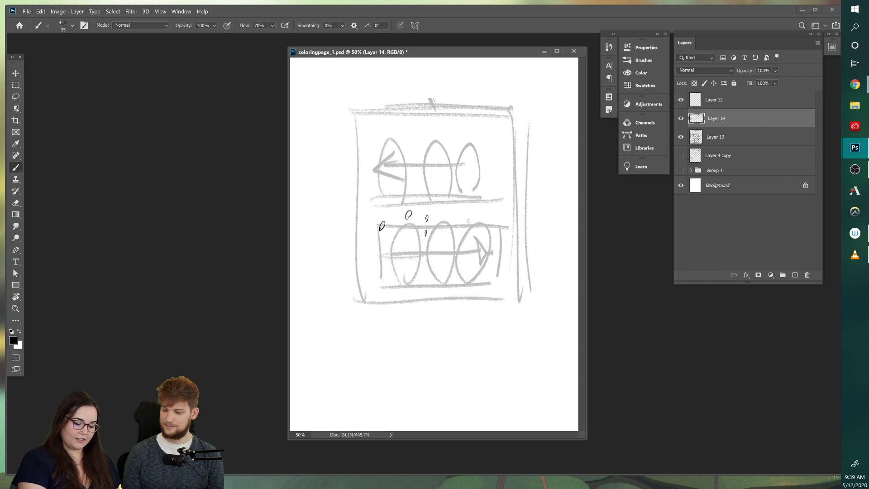
# Step: Show Group 1 and hide Layer 13 and Layer 14
pyautogui.click(681, 170)
pyautogui.click(681, 137)
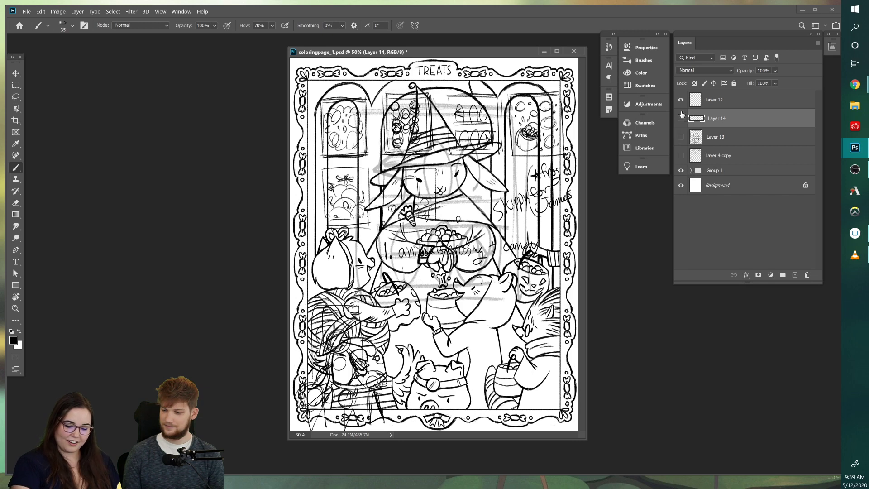
pyautogui.click(681, 118)
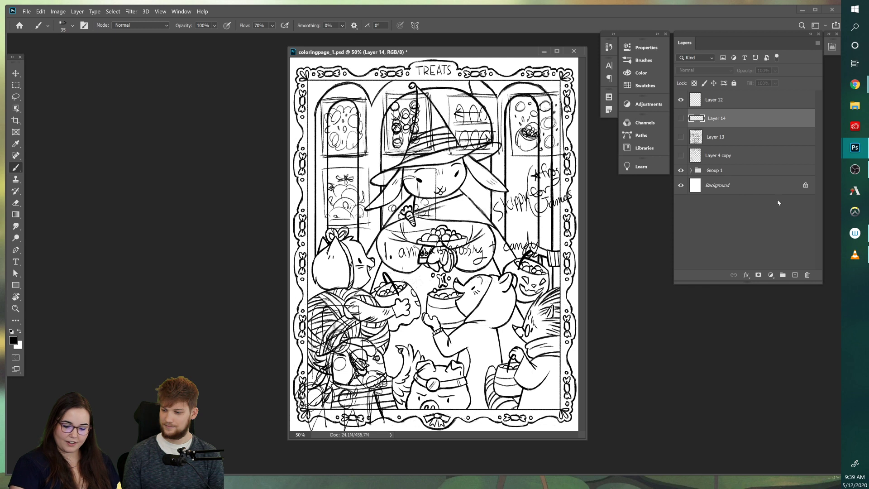
# Step: Select Group 1, lengthen the layer list to fit more layers, and briefly toggle the group's visibility
pyautogui.click(692, 171)
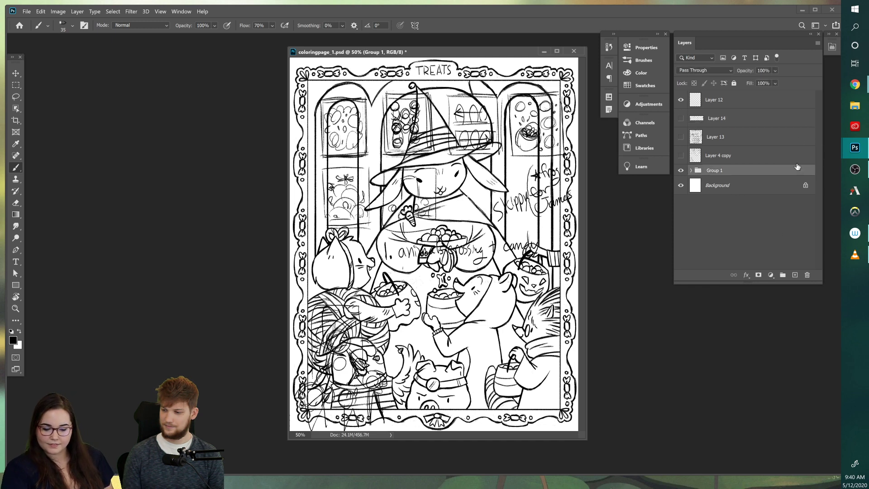
pyautogui.moveTo(730, 285); pyautogui.dragTo(743, 425)
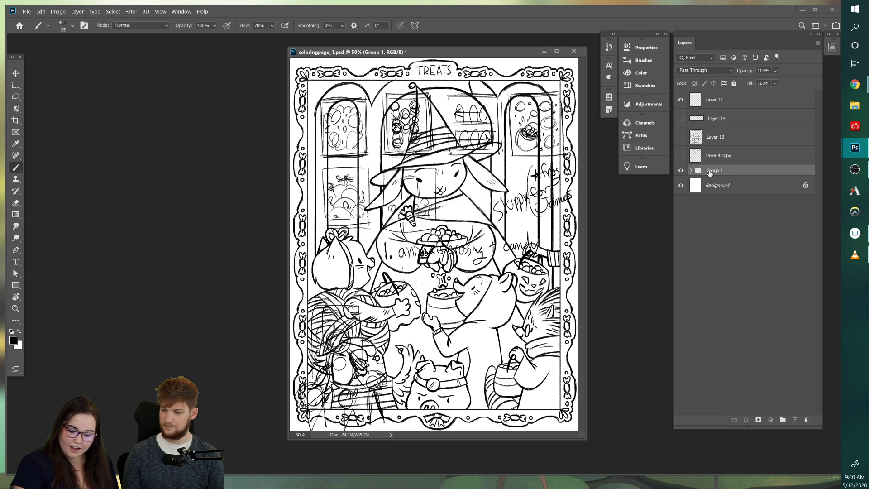
pyautogui.click(681, 170)
pyautogui.click(681, 171)
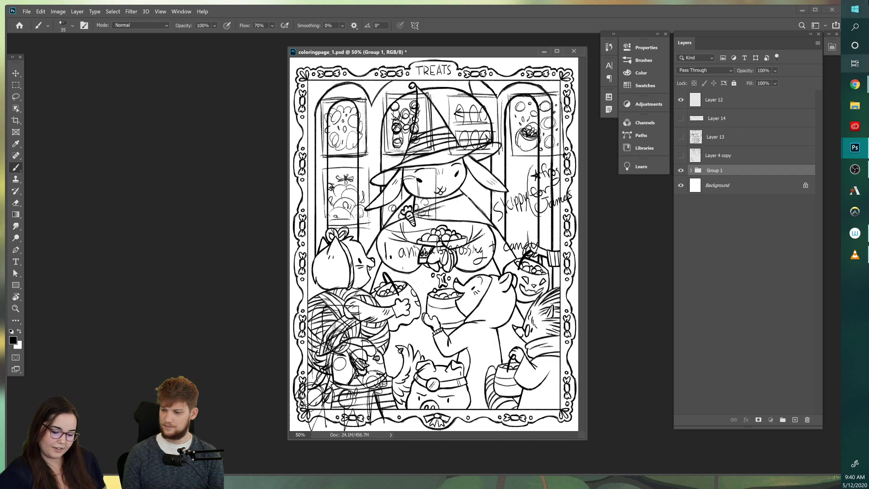
# Step: Expand Group 1 and hide the thumbnail sketches on Layer 4
pyautogui.click(692, 171)
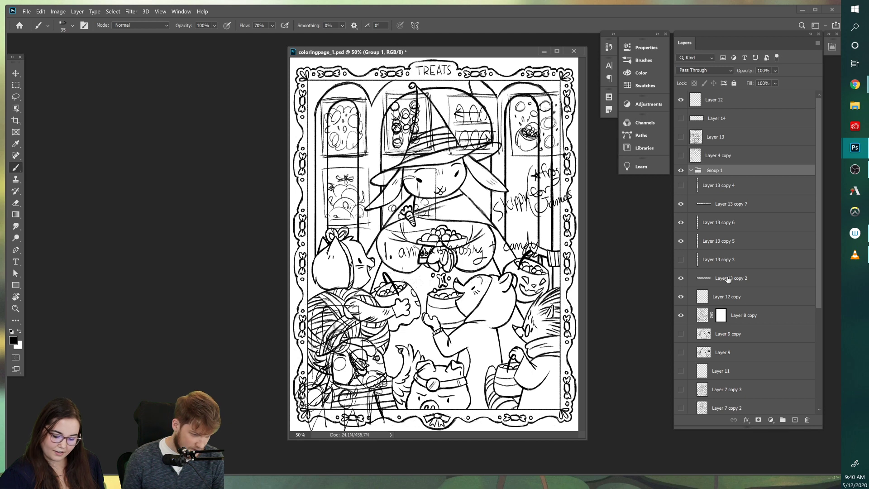
pyautogui.scroll(-5, 744, 314)
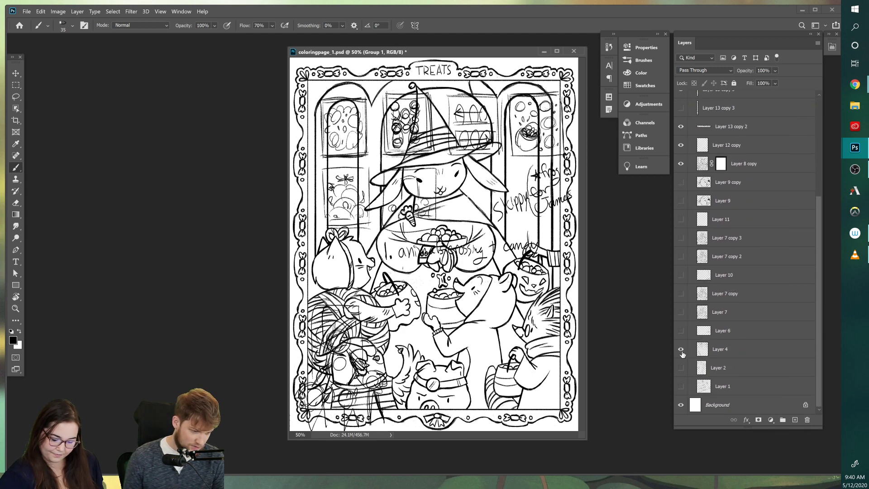
pyautogui.click(682, 349)
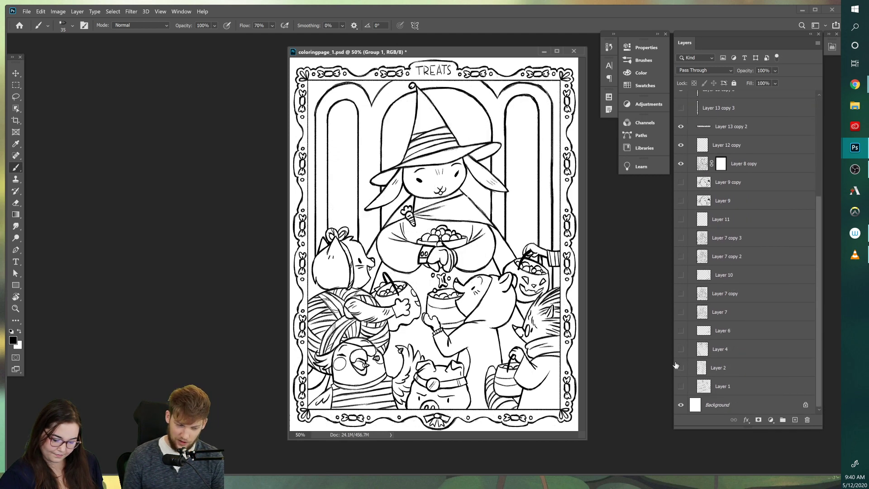
# Step: Review the early idea and sketch layers in Group 1, showing Layers 1, 2, 4, 6 and 7 one at a time
pyautogui.click(681, 368)
pyautogui.click(682, 367)
pyautogui.click(680, 387)
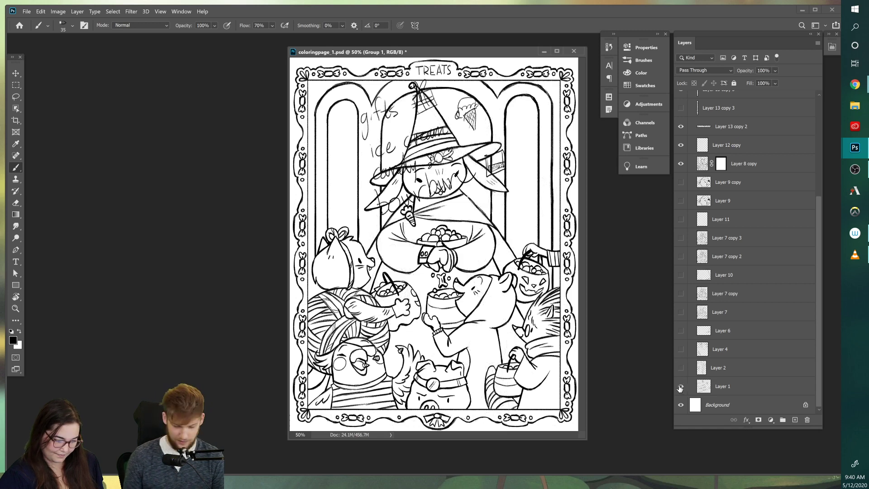
pyautogui.click(681, 388)
pyautogui.click(683, 369)
pyautogui.click(682, 368)
pyautogui.click(682, 369)
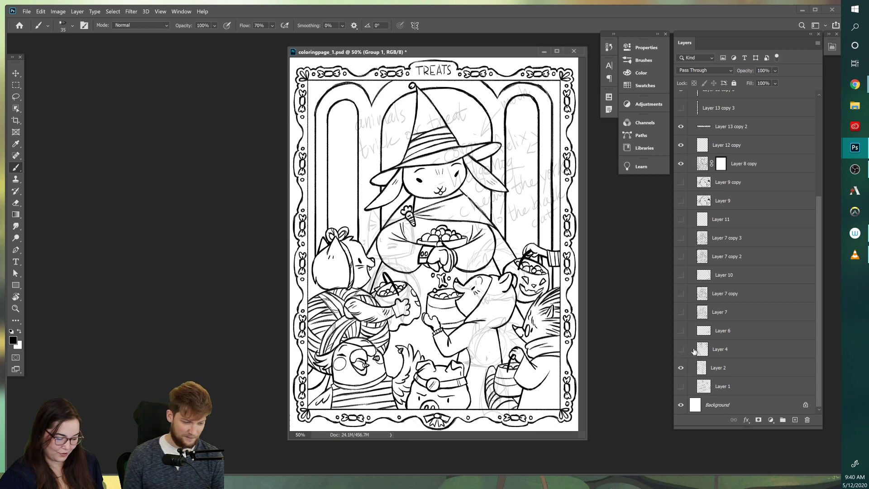
pyautogui.click(680, 368)
pyautogui.click(680, 349)
pyautogui.click(681, 349)
pyautogui.click(681, 327)
pyautogui.click(680, 328)
pyautogui.click(681, 312)
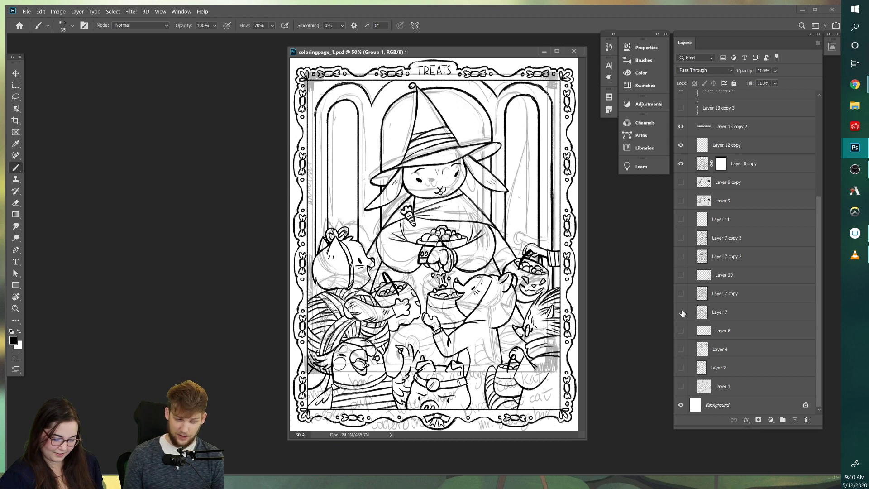
pyautogui.click(681, 312)
pyautogui.click(682, 349)
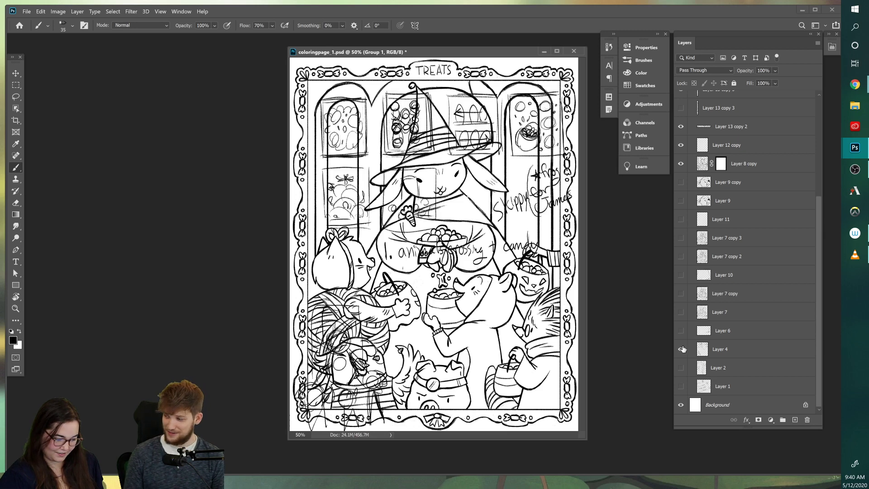
pyautogui.click(681, 349)
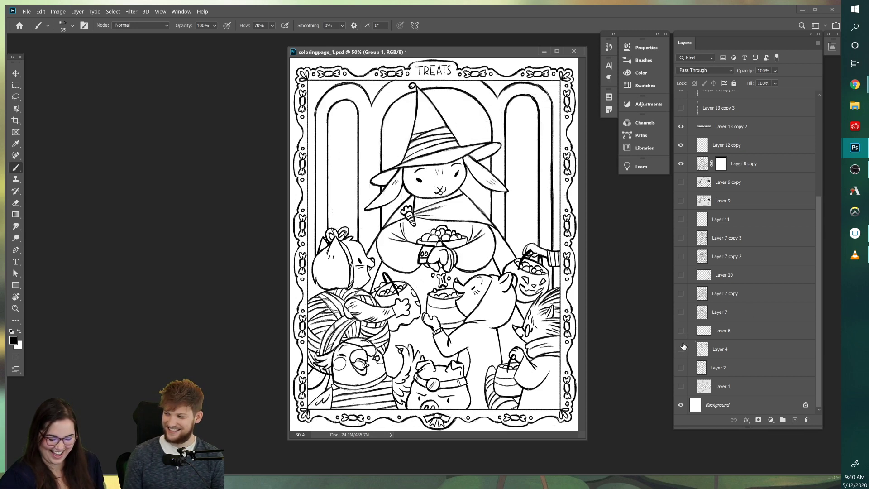
pyautogui.scroll(5, 716, 283)
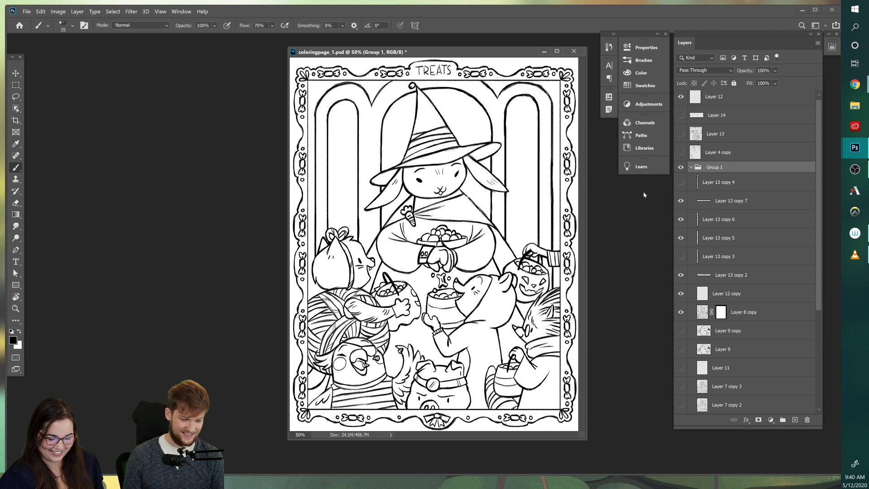
# Step: Group the layers from Layer 13 copy 4 through Layer 8 copy inside Group 1 and hide the new group
pyautogui.click(699, 201)
pyautogui.click(702, 186)
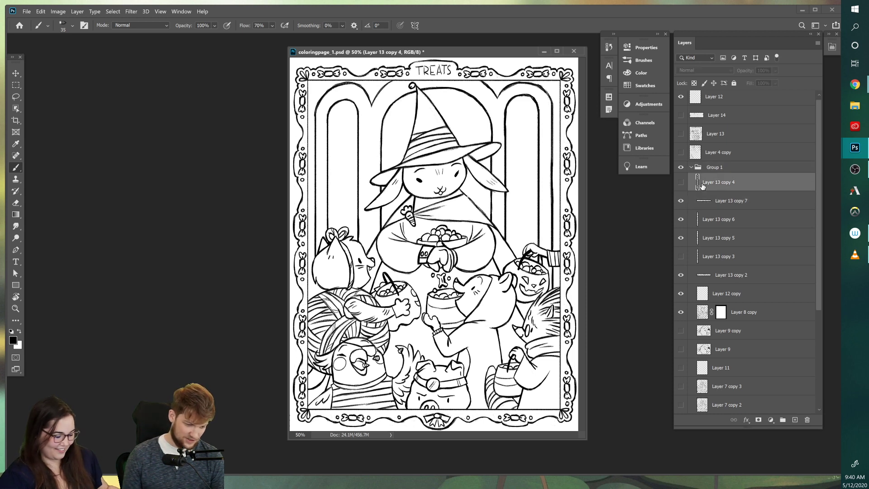
pyautogui.keyDown('shift'); pyautogui.click(704, 301); pyautogui.keyUp('shift')
pyautogui.keyDown('shift'); pyautogui.click(701, 313); pyautogui.keyUp('shift')
pyautogui.hotkey('ctrl', 'g')
pyautogui.click(681, 178)
# Step: Review the sketches on Layers 1, 2, 4 and 6 one at a time, leaving only Layer 7's sketch shown
pyautogui.scroll(-1, 679, 274)
pyautogui.click(681, 386)
pyautogui.click(681, 386)
pyautogui.click(681, 368)
pyautogui.click(681, 368)
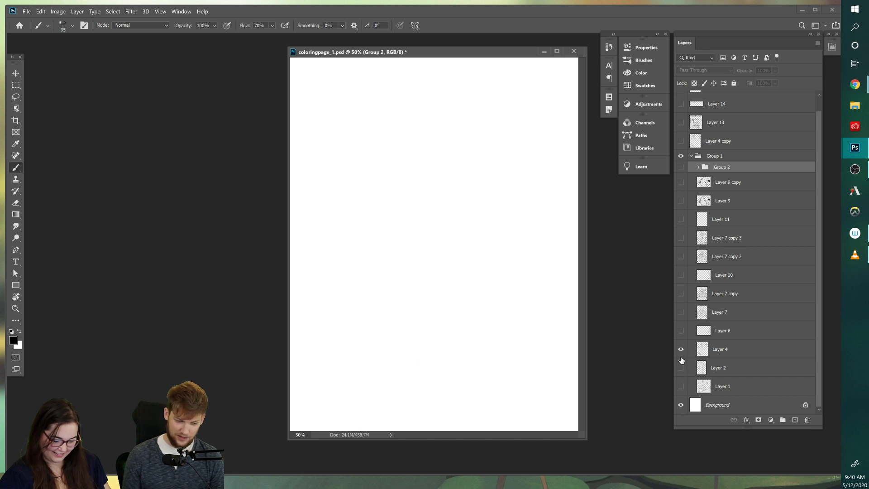
pyautogui.click(681, 349)
pyautogui.click(681, 350)
pyautogui.click(681, 333)
pyautogui.click(682, 333)
pyautogui.click(681, 312)
pyautogui.click(681, 313)
pyautogui.click(681, 313)
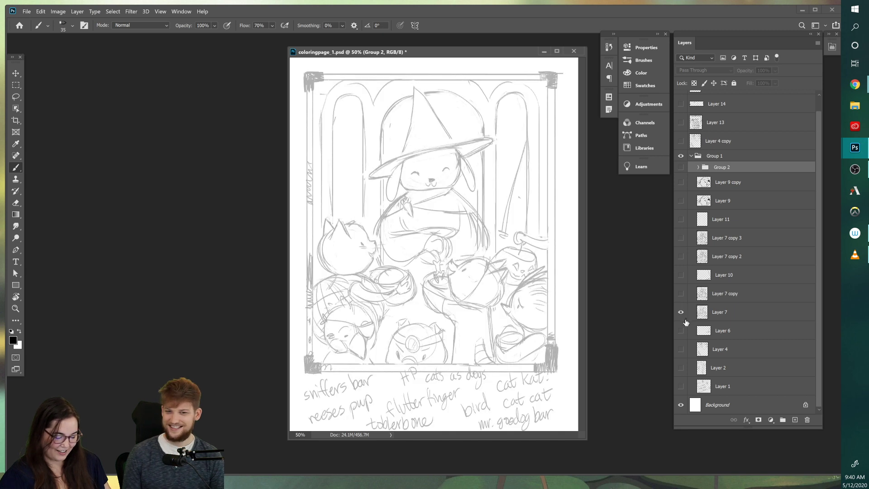
# Step: Select the handwritten candy names below the Layer 7 sketch with the Lasso and copy them to a new layer
pyautogui.click(705, 318)
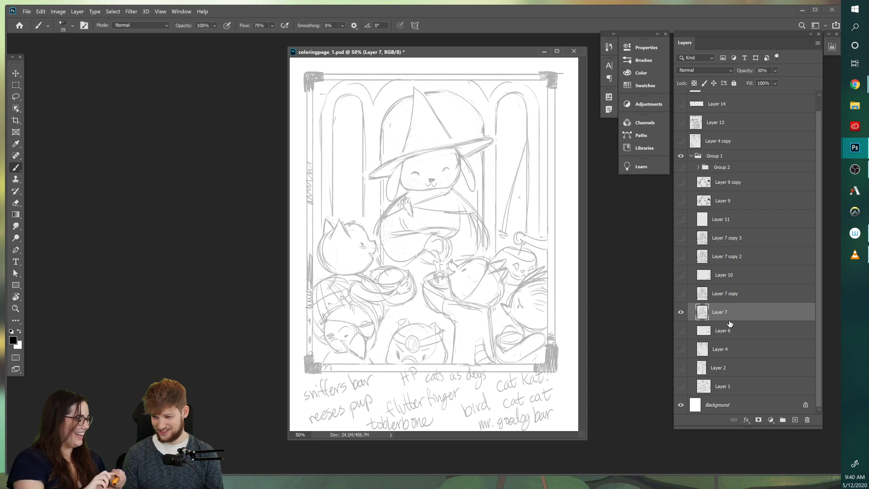
pyautogui.press('l')
pyautogui.moveTo(295, 384)
pyautogui.mouseDown()
pyautogui.moveTo(405, 367)
pyautogui.moveTo(550, 369)
pyautogui.moveTo(564, 432)
pyautogui.moveTo(292, 433)
pyautogui.mouseUp()
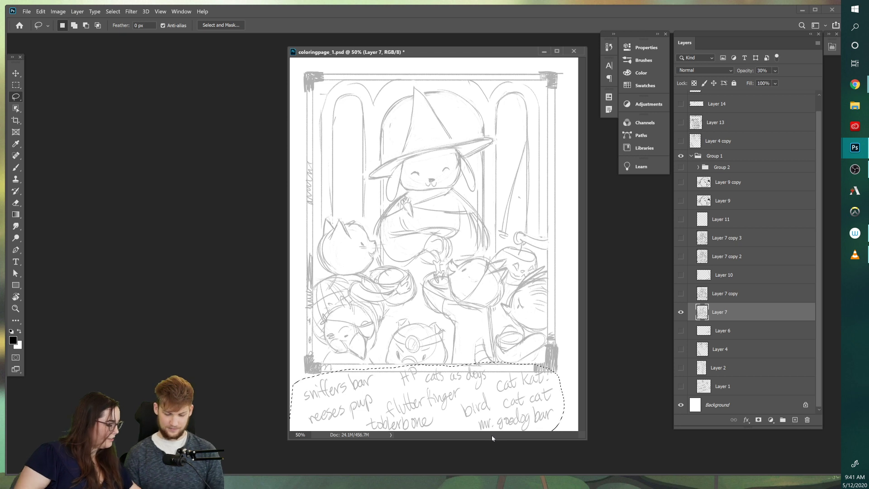
pyautogui.hotkey('ctrl', 'j')
# Step: Move the copied candy-name layer out above Group 1, and collapse and hide the group
pyautogui.moveTo(713, 312); pyautogui.dragTo(692, 154)
pyautogui.click(692, 175)
pyautogui.click(681, 189)
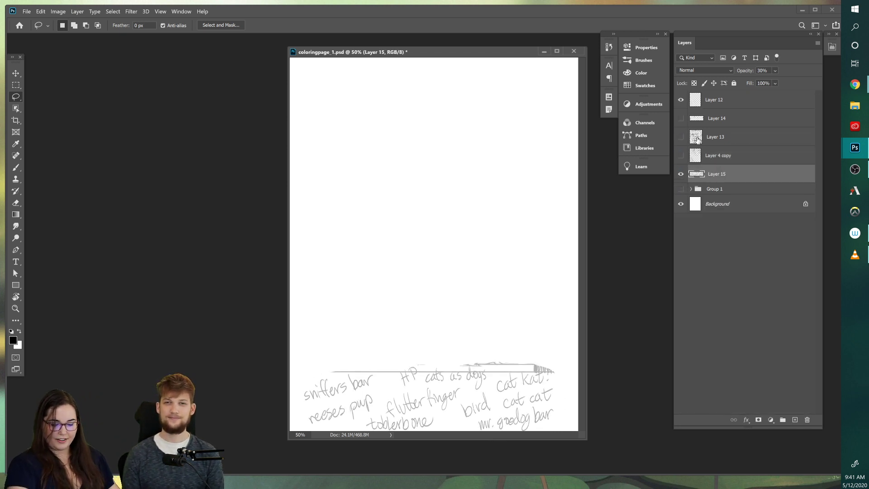
# Step: Show Layer 13 and Layer 14, and make Layer 14 active
pyautogui.click(681, 137)
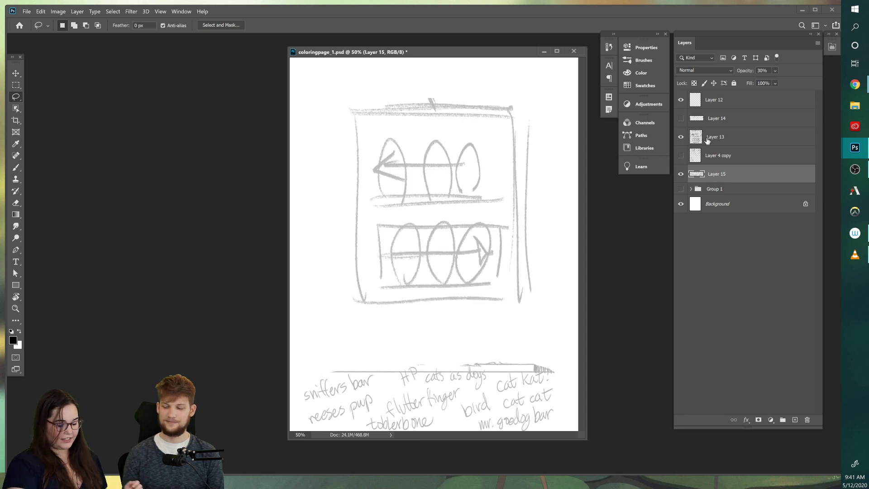
pyautogui.click(681, 118)
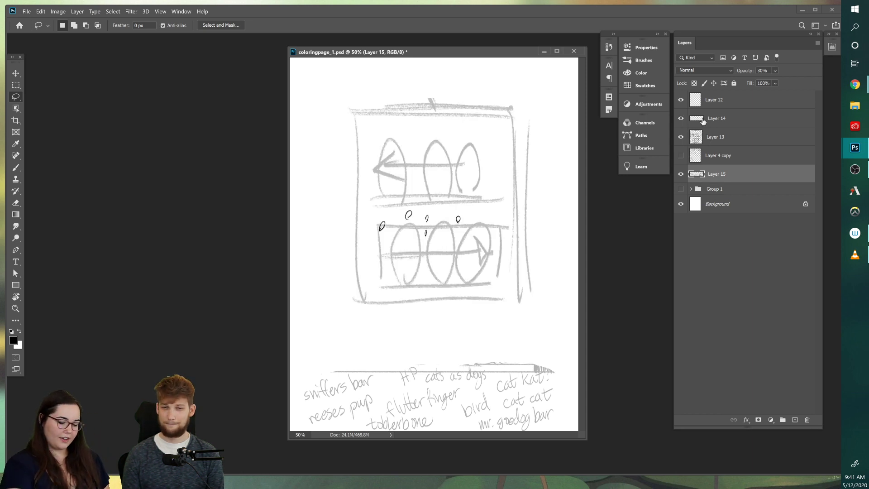
pyautogui.click(721, 121)
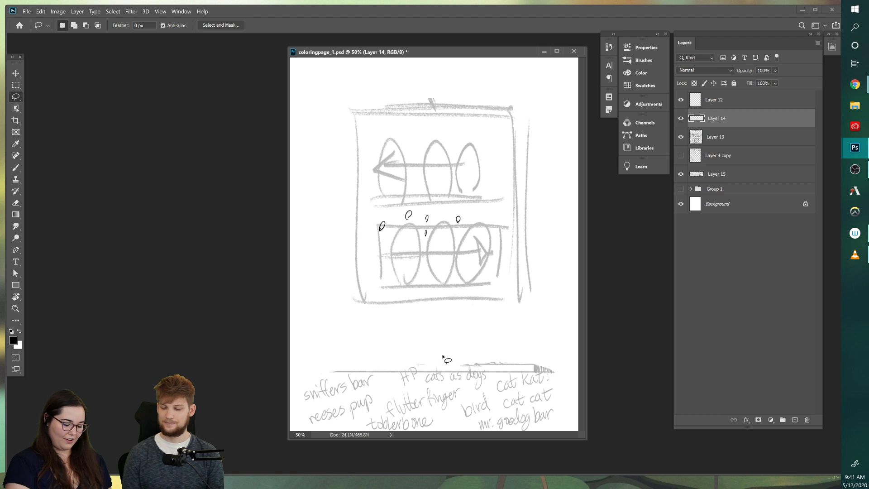
pyautogui.press('b')
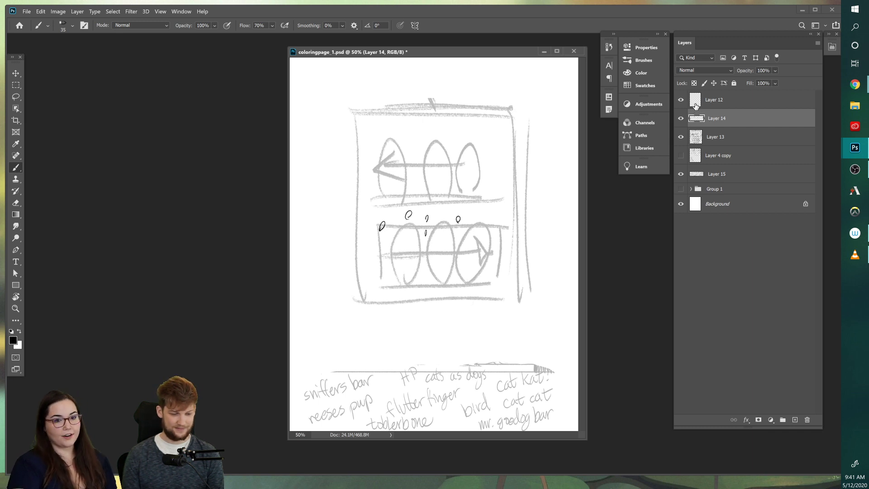
pyautogui.moveTo(410, 228); pyautogui.dragTo(387, 248)
pyautogui.hotkey('ctrl', 'z')
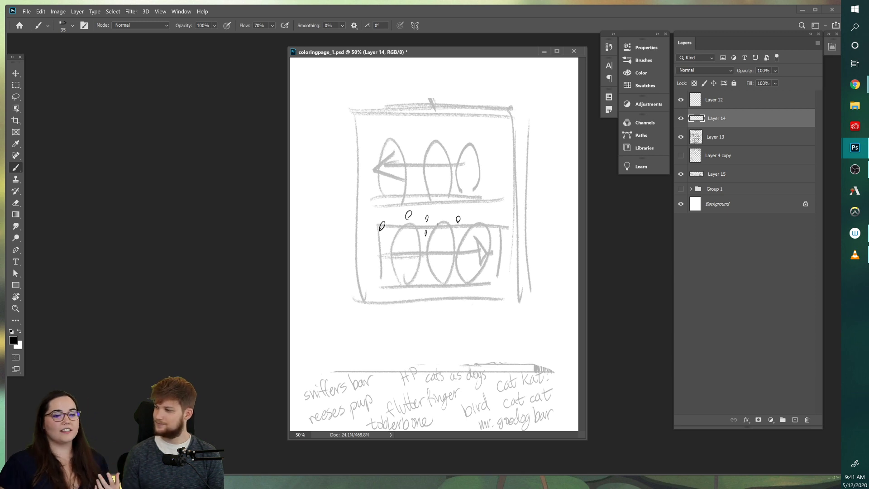
# Step: Hide Layer 13 and Layer 14, and bring back the finished line art in Group 2 with Layer 7 hidden
pyautogui.moveTo(681, 137); pyautogui.dragTo(681, 118)
pyautogui.click(681, 189)
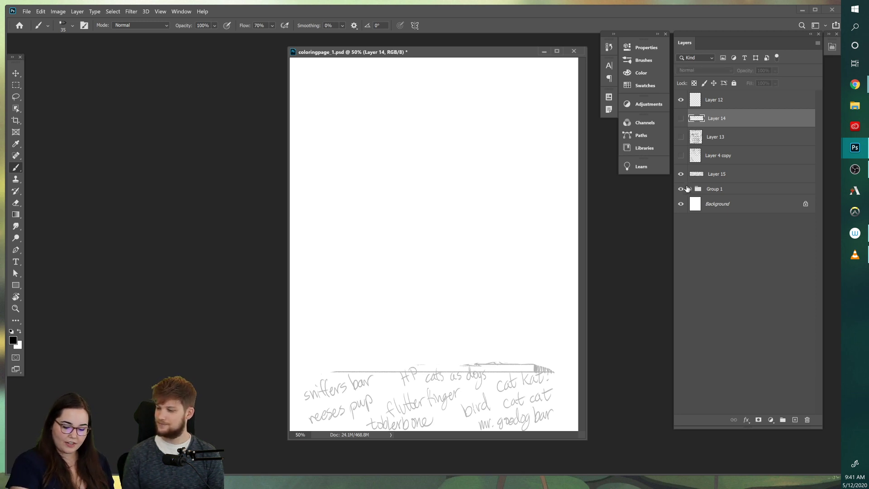
pyautogui.click(691, 189)
pyautogui.click(681, 200)
pyautogui.click(681, 345)
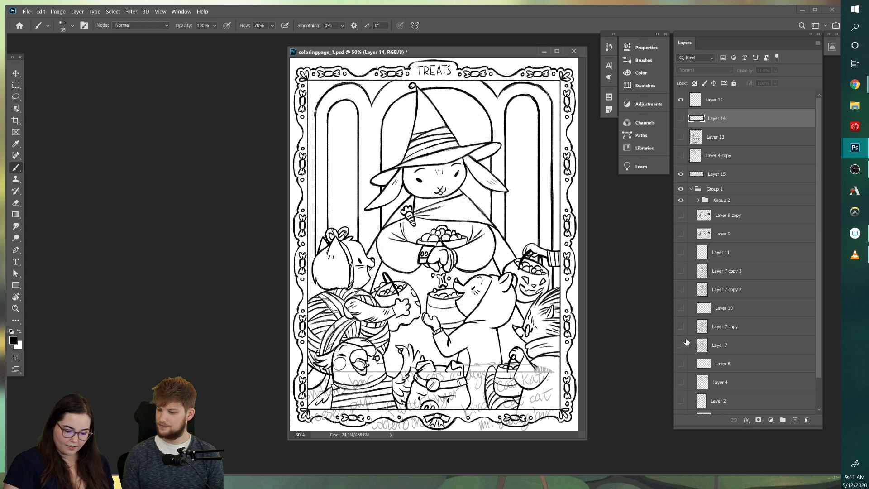
# Step: Expand Group 2 and hide the candy names on Layer 15
pyautogui.scroll(-2, 815, 303)
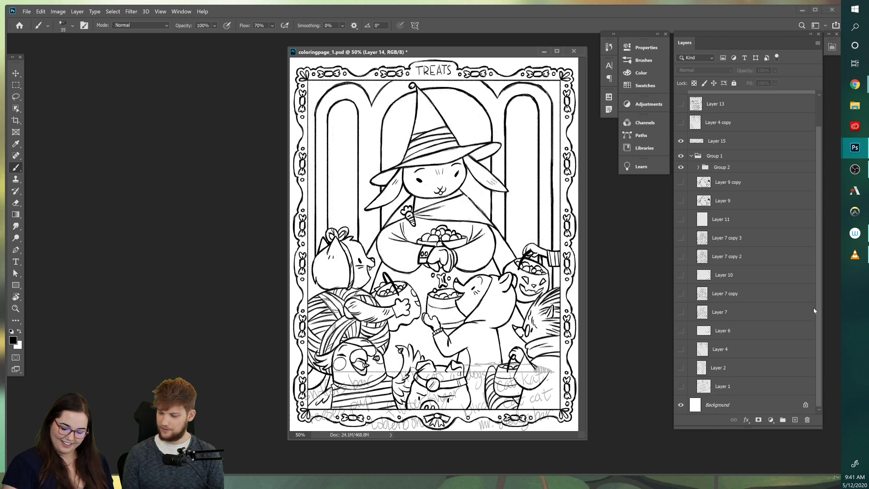
pyautogui.scroll(1, 818, 231)
pyautogui.scroll(-1, 817, 226)
pyautogui.click(699, 168)
pyautogui.click(681, 141)
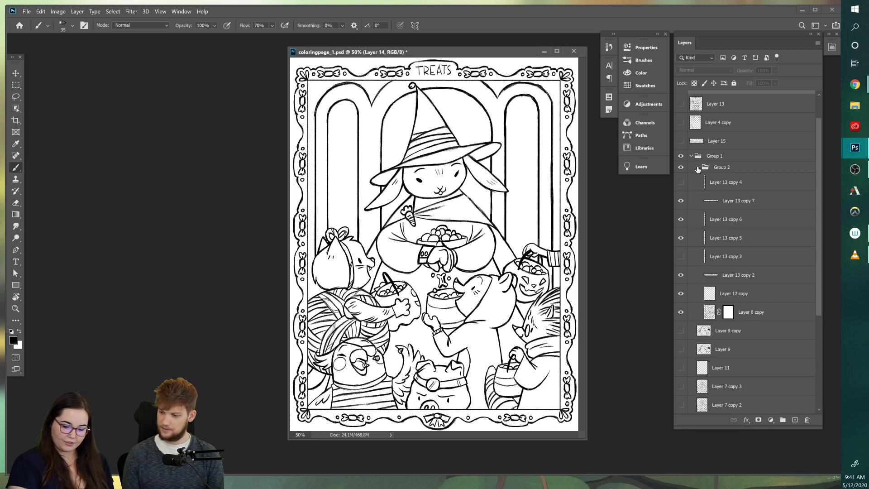
pyautogui.scroll(2, 820, 135)
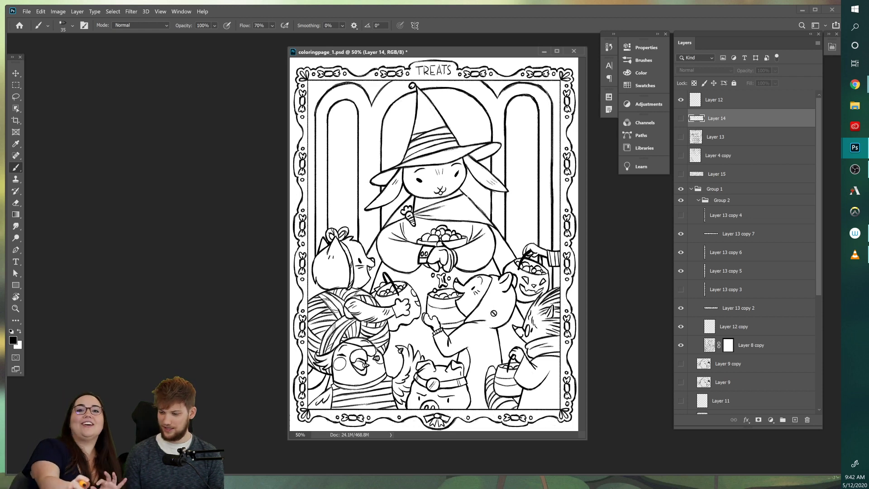
# Step: Dock the floating document window as a tab, and collapse both groups with Group 1 hidden
pyautogui.moveTo(454, 52)
pyautogui.mouseDown()
pyautogui.moveTo(448, 39)
pyautogui.moveTo(462, 39)
pyautogui.mouseUp()
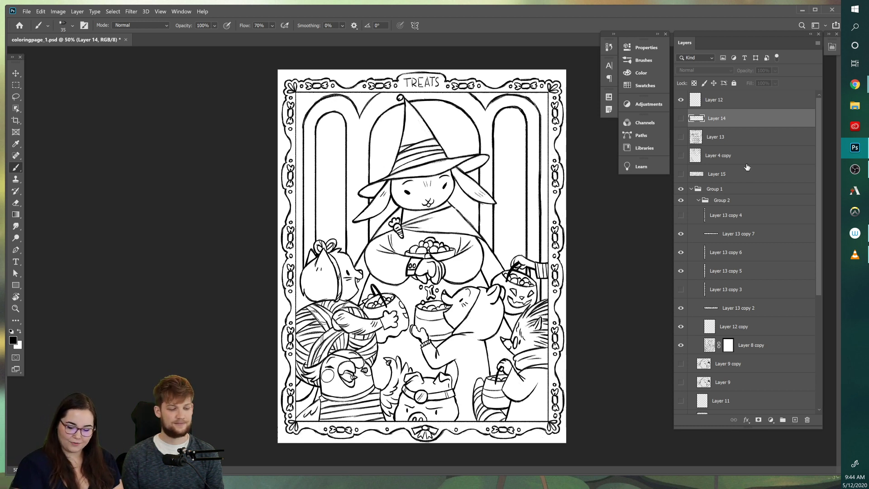
pyautogui.click(699, 201)
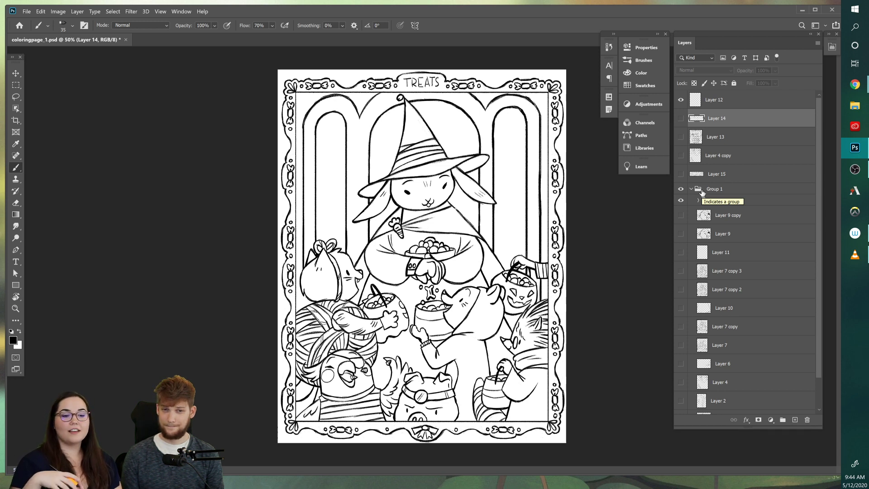
pyautogui.click(691, 189)
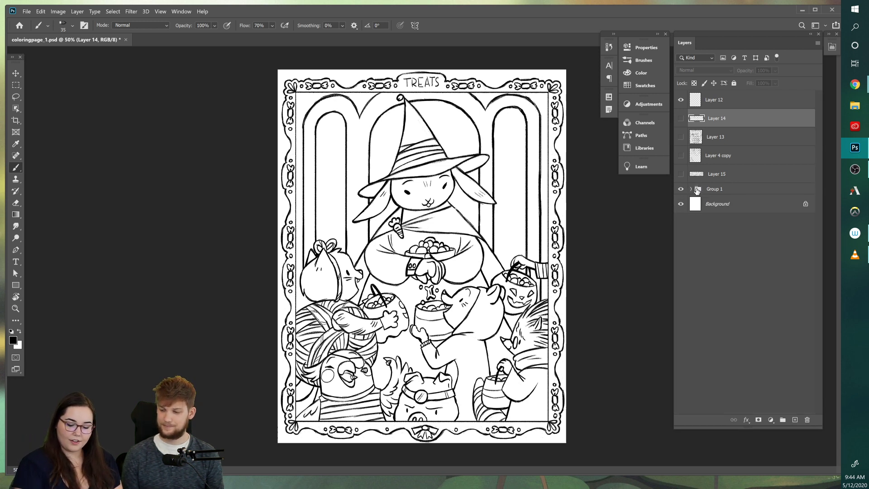
pyautogui.click(681, 189)
# Step: Show Layers 14, 13 and 15, briefly checking Layer 4 copy
pyautogui.click(681, 119)
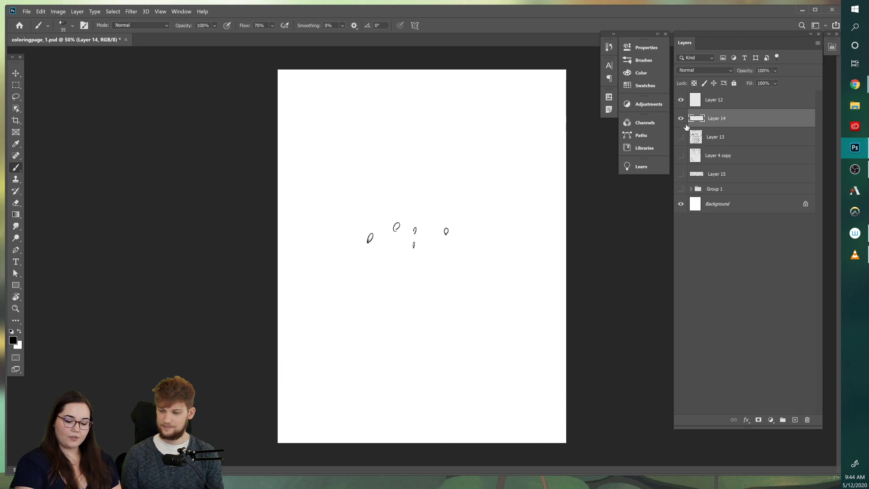
pyautogui.click(681, 137)
pyautogui.click(681, 155)
pyautogui.click(681, 156)
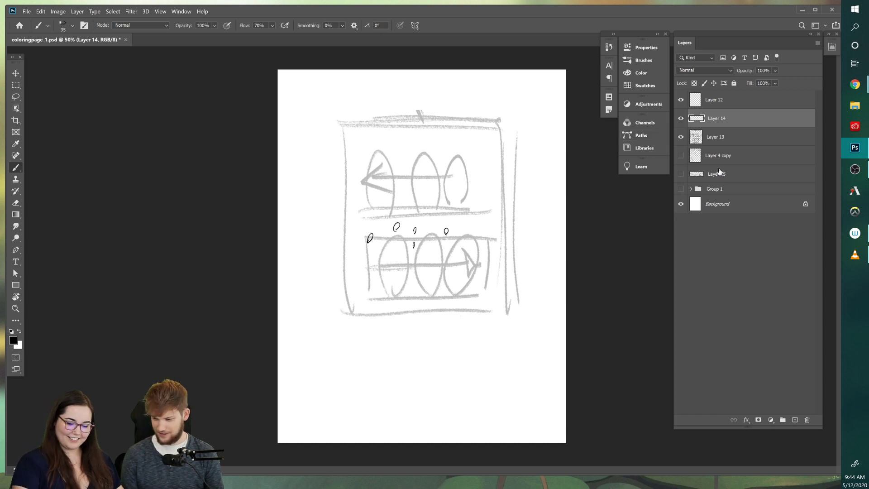
pyautogui.click(681, 174)
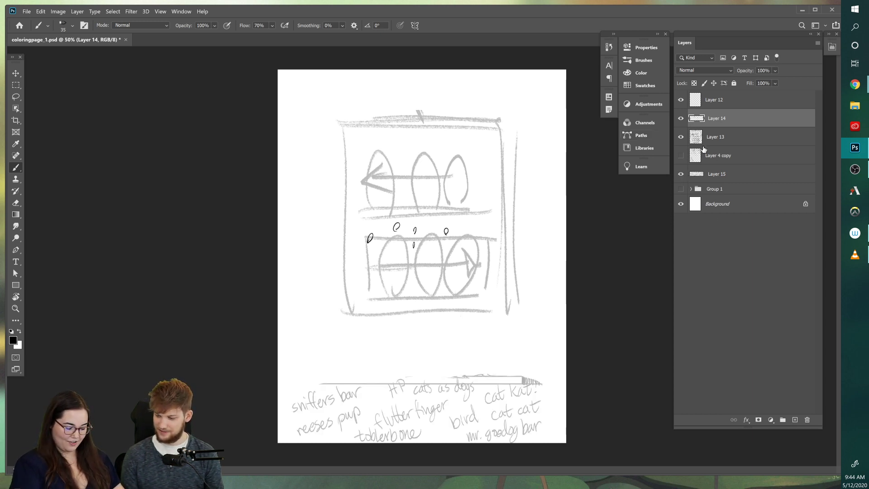
# Step: Move the candy names on Layer 15 up, closer to the sketched frame
pyautogui.click(723, 174)
pyautogui.press('v')
pyautogui.moveTo(500, 341)
pyautogui.mouseDown()
pyautogui.moveTo(498, 309)
pyautogui.moveTo(510, 305)
pyautogui.mouseUp()
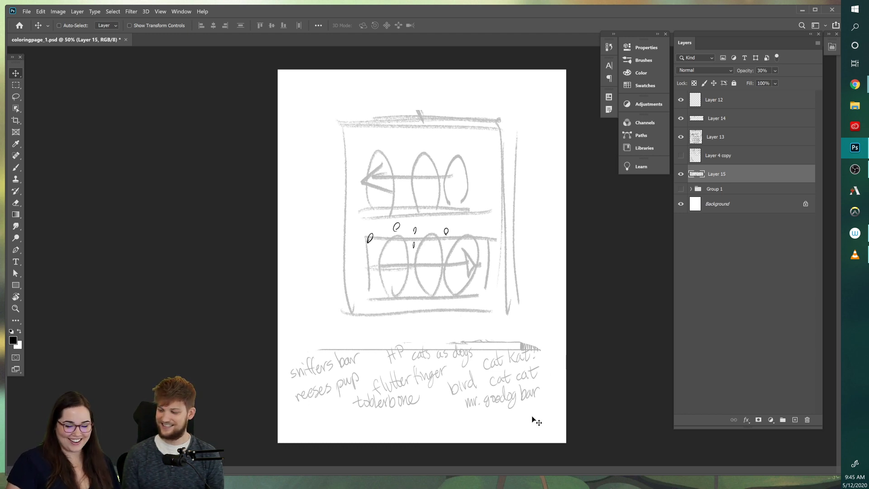
# Step: Briefly toggle Layer 13 and rename Layer 14 as b
pyautogui.click(734, 143)
pyautogui.click(681, 137)
pyautogui.click(681, 137)
pyautogui.doubleClick(716, 118)
pyautogui.write('b')
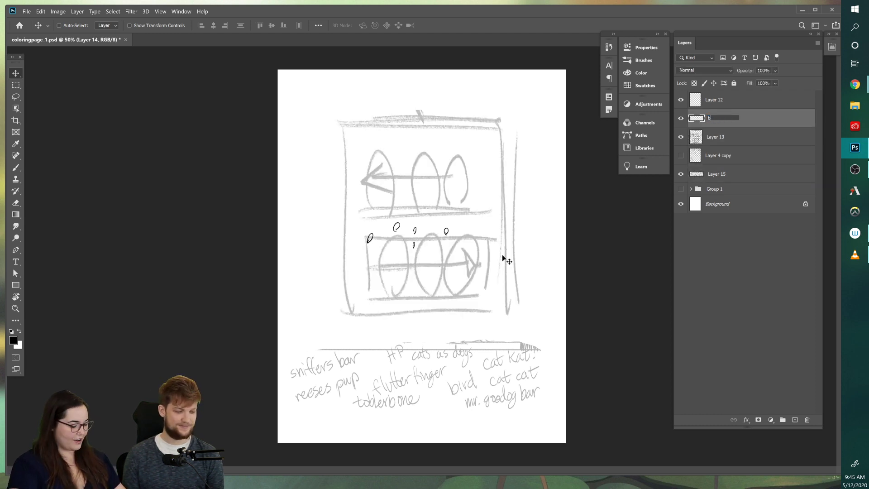
pyautogui.press('Return')
# Step: Brush a small wrapped candy above the lower row's right oval and a candy bar above the upper row's right oval
pyautogui.press('b')
pyautogui.moveTo(481, 226)
pyautogui.mouseDown()
pyautogui.moveTo(486, 234)
pyautogui.moveTo(479, 220)
pyautogui.mouseUp()
pyautogui.moveTo(480, 221); pyautogui.dragTo(484, 225)
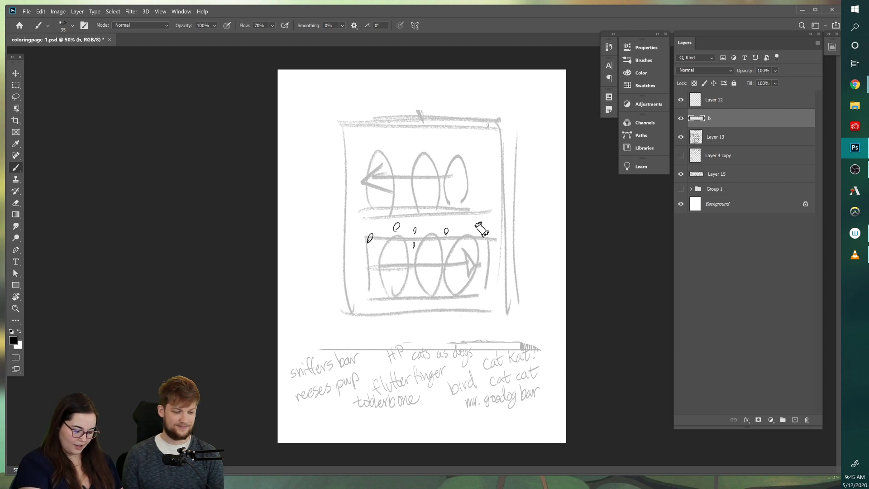
pyautogui.moveTo(462, 140); pyautogui.dragTo(478, 151)
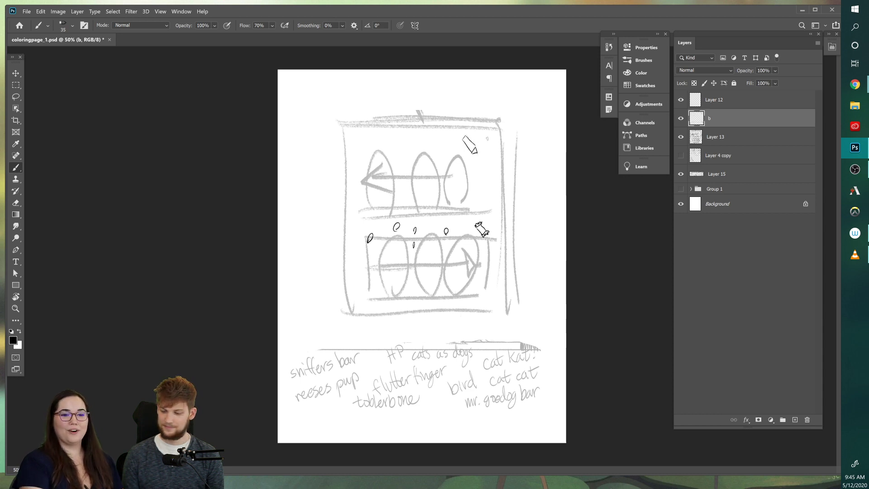
pyautogui.moveTo(477, 147); pyautogui.dragTo(472, 152)
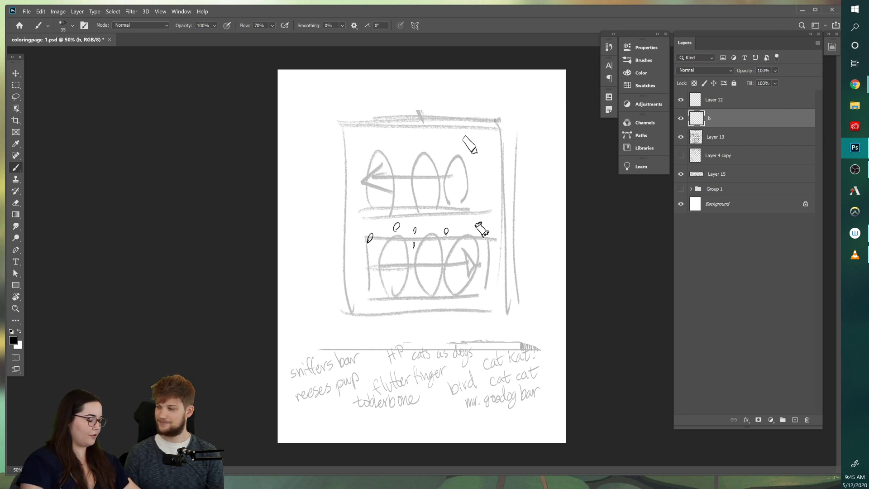
# Step: Draw a small wrapped candy bar with a label detail above the upper row's left oval
pyautogui.hotkey('ctrl', '+')
pyautogui.scroll(4, 571, 272)
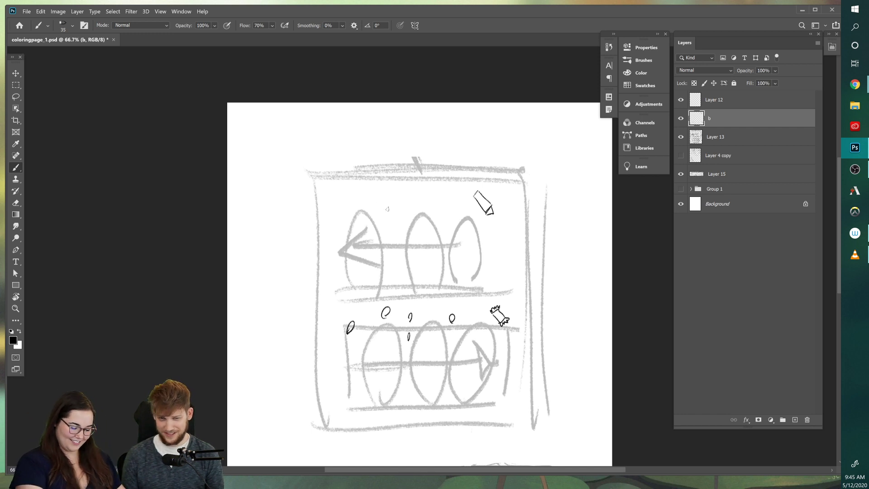
pyautogui.moveTo(379, 211)
pyautogui.mouseDown()
pyautogui.moveTo(387, 197)
pyautogui.moveTo(393, 204)
pyautogui.moveTo(391, 194)
pyautogui.moveTo(395, 205)
pyautogui.mouseUp()
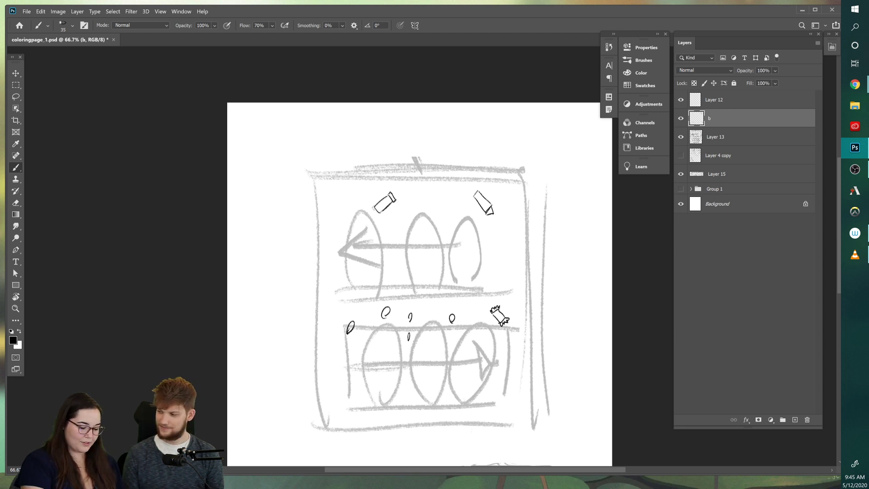
pyautogui.moveTo(371, 207)
pyautogui.mouseDown()
pyautogui.moveTo(377, 218)
pyautogui.moveTo(387, 202)
pyautogui.mouseUp()
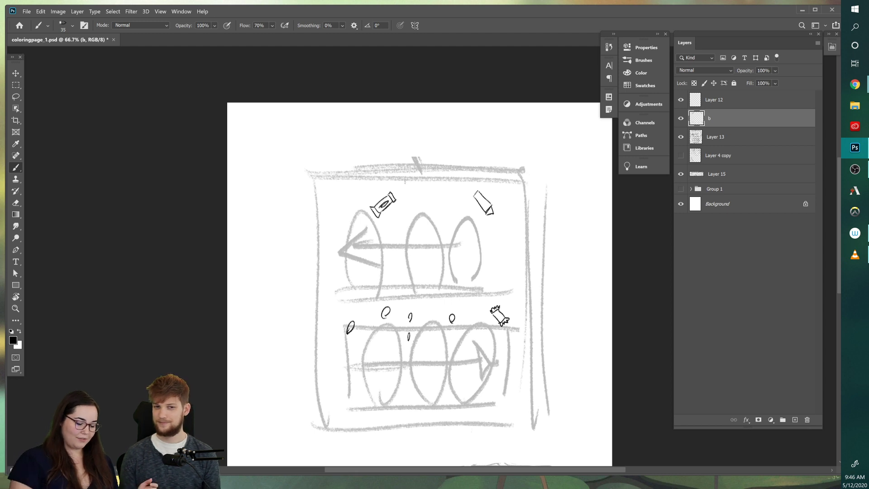
# Step: Draw small candy pieces between the upper row's middle and right ovals, and a circle over its left oval
pyautogui.moveTo(447, 216)
pyautogui.mouseDown()
pyautogui.moveTo(440, 210)
pyautogui.moveTo(452, 207)
pyautogui.mouseUp()
pyautogui.moveTo(459, 199); pyautogui.dragTo(459, 203)
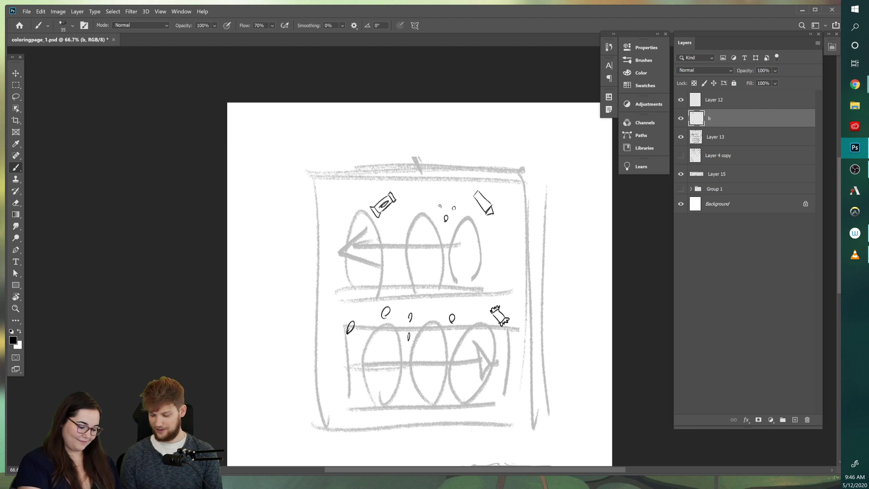
pyautogui.moveTo(351, 224)
pyautogui.mouseDown()
pyautogui.moveTo(345, 233)
pyautogui.moveTo(364, 243)
pyautogui.mouseUp()
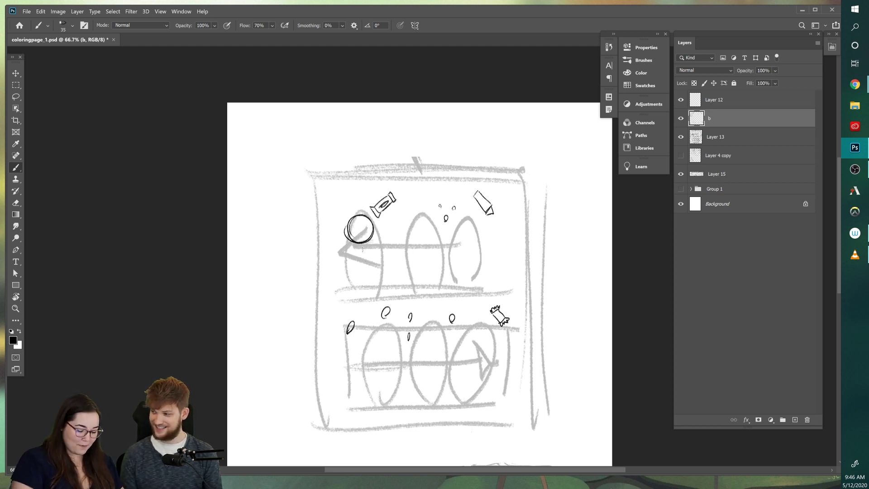
# Step: Briefly check Layer 4 copy, and handwrite "yorkie puppermint" on Layer 15 near the sketched frame's lower-right corner
pyautogui.moveTo(596, 297); pyautogui.dragTo(604, 234)
pyautogui.click(704, 158)
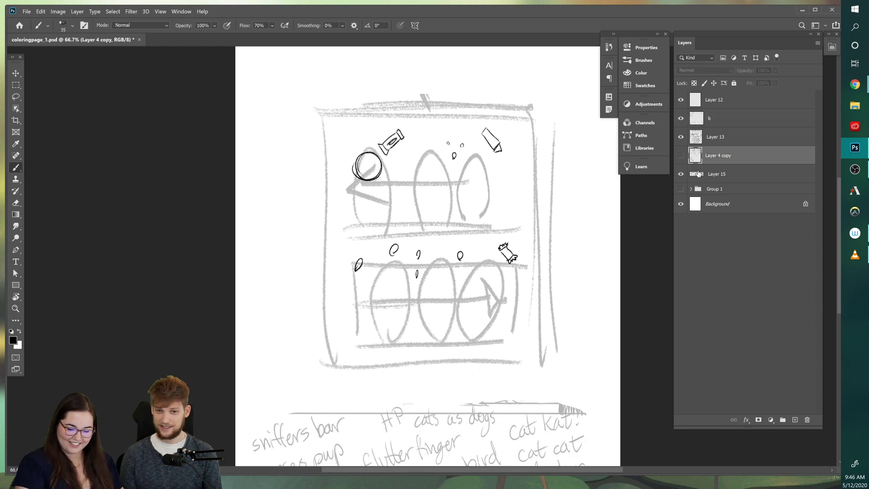
pyautogui.click(681, 155)
pyautogui.click(681, 155)
pyautogui.click(709, 175)
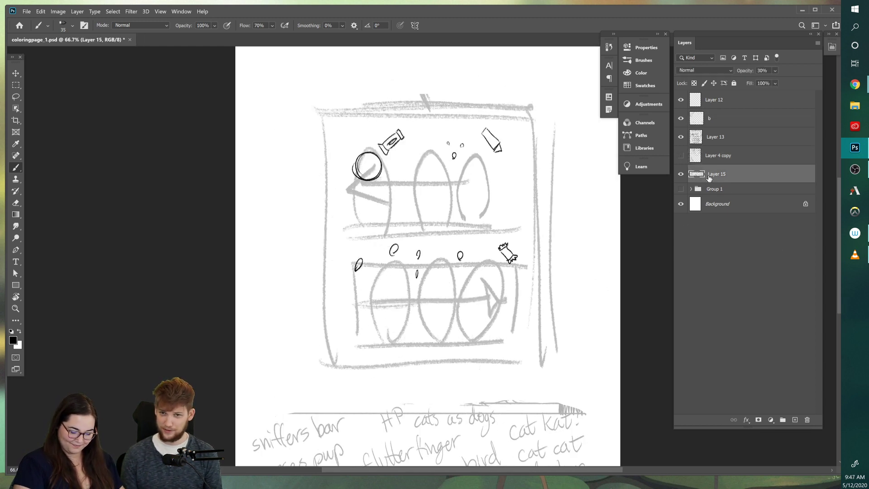
pyautogui.moveTo(507, 370)
pyautogui.mouseDown()
pyautogui.moveTo(531, 376)
pyautogui.moveTo(549, 360)
pyautogui.moveTo(550, 371)
pyautogui.moveTo(539, 370)
pyautogui.moveTo(566, 358)
pyautogui.moveTo(574, 365)
pyautogui.moveTo(592, 345)
pyautogui.moveTo(588, 354)
pyautogui.moveTo(617, 337)
pyautogui.mouseUp()
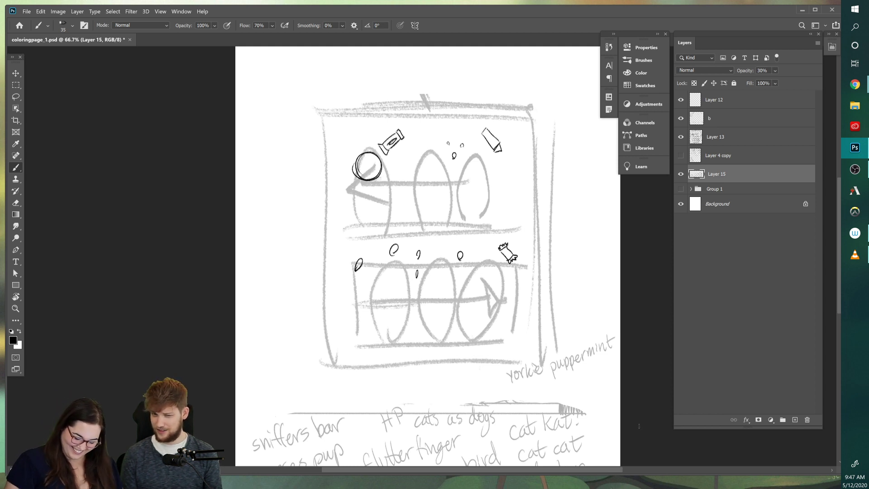
# Step: Handwrite "patty" beneath "yorkie puppermint" on Layer 15
pyautogui.moveTo(551, 380)
pyautogui.mouseDown()
pyautogui.moveTo(548, 394)
pyautogui.moveTo(565, 370)
pyautogui.moveTo(567, 384)
pyautogui.mouseUp()
pyautogui.moveTo(559, 379)
pyautogui.mouseDown()
pyautogui.moveTo(570, 377)
pyautogui.moveTo(574, 390)
pyautogui.mouseUp()
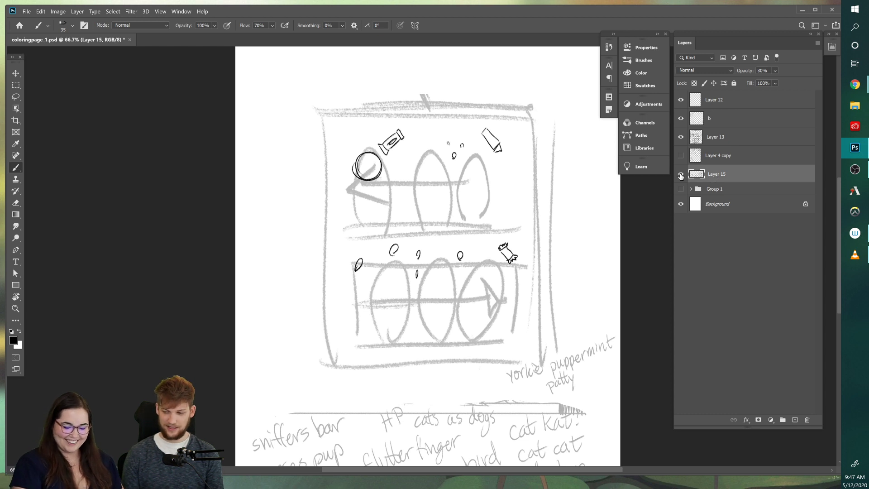
# Step: On layer b, sketch a simple body with an arm and striding legs beneath the circle over the upper row's left oval
pyautogui.click(681, 119)
pyautogui.click(681, 118)
pyautogui.click(738, 120)
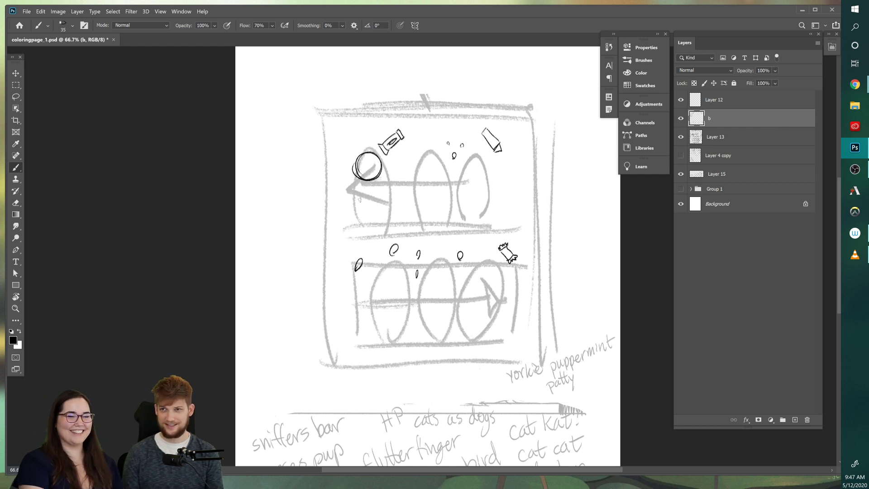
pyautogui.moveTo(353, 194); pyautogui.dragTo(372, 184)
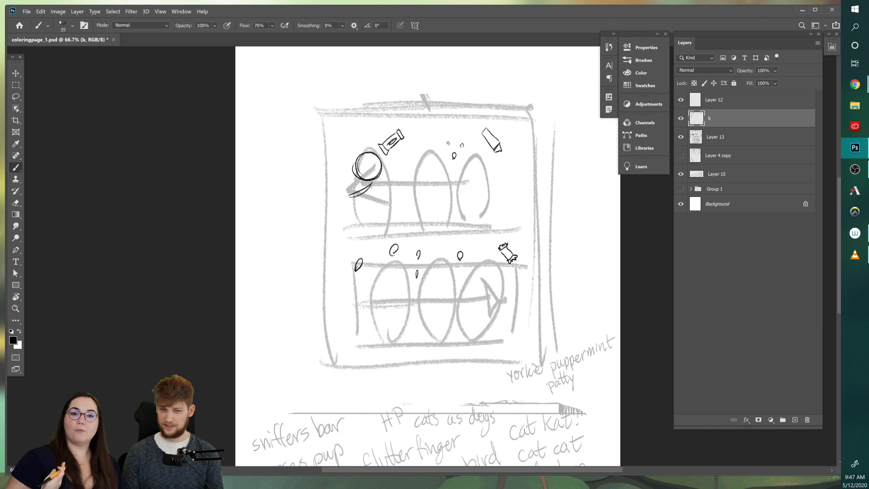
pyautogui.moveTo(345, 194)
pyautogui.mouseDown()
pyautogui.moveTo(361, 185)
pyautogui.moveTo(374, 212)
pyautogui.mouseUp()
pyautogui.moveTo(376, 179)
pyautogui.mouseDown()
pyautogui.moveTo(373, 211)
pyautogui.moveTo(354, 211)
pyautogui.mouseUp()
pyautogui.press('e')
pyautogui.press('b')
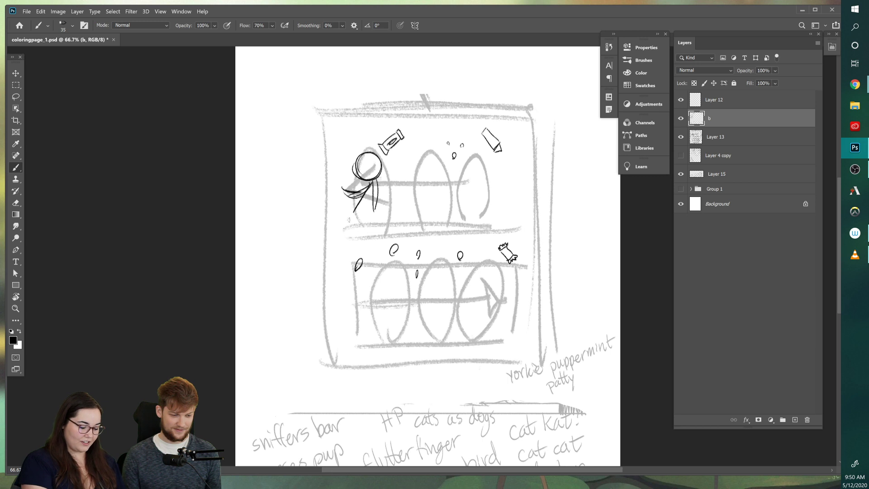
pyautogui.moveTo(355, 213)
pyautogui.mouseDown()
pyautogui.moveTo(341, 227)
pyautogui.moveTo(362, 217)
pyautogui.moveTo(384, 233)
pyautogui.mouseUp()
pyautogui.moveTo(377, 202); pyautogui.dragTo(384, 225)
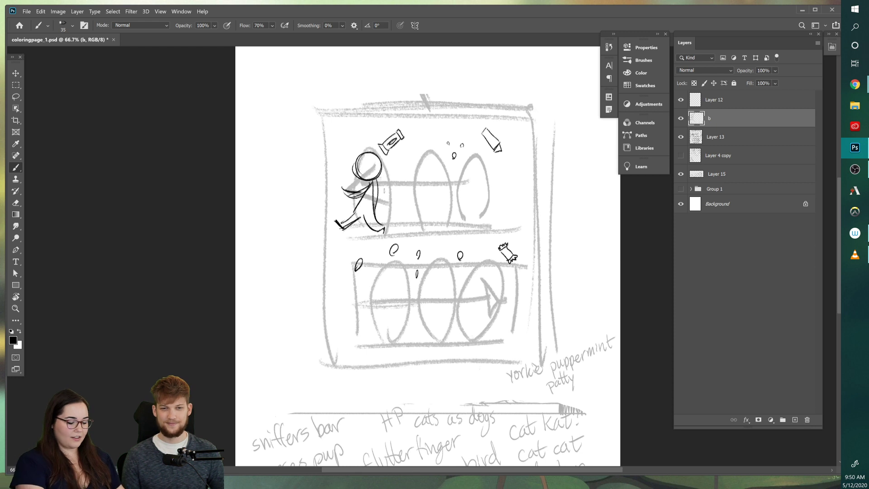
# Step: Erase the upper-left figure's arm strokes, then redraw its head circle and forward arm
pyautogui.press('e')
pyautogui.press('b')
pyautogui.press('e')
pyautogui.moveTo(369, 187); pyautogui.dragTo(343, 194)
pyautogui.press('b')
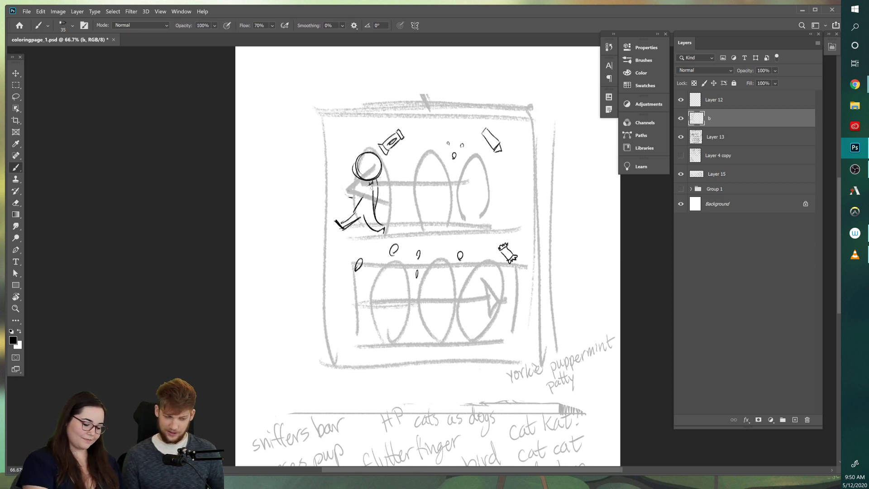
pyautogui.moveTo(371, 154)
pyautogui.mouseDown()
pyautogui.moveTo(360, 179)
pyautogui.moveTo(367, 184)
pyautogui.moveTo(350, 183)
pyautogui.moveTo(377, 188)
pyautogui.moveTo(372, 199)
pyautogui.mouseUp()
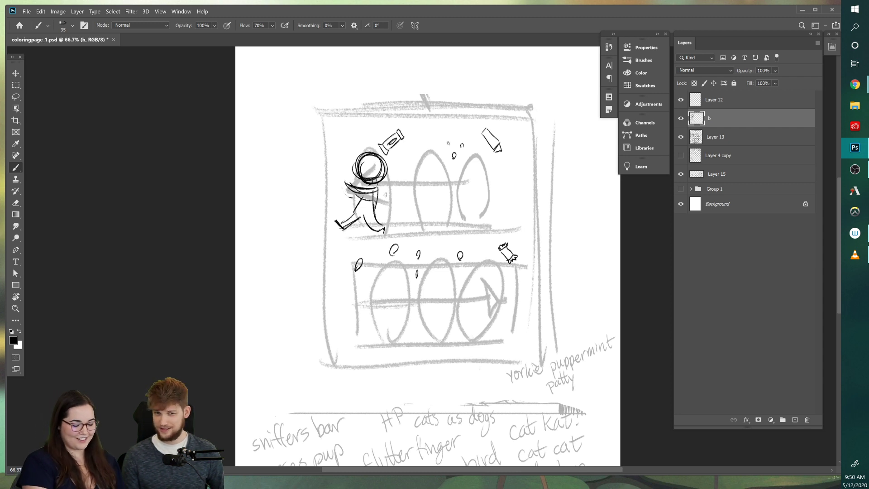
# Step: Add the upper-left figure's rear arm along its back and clean up the extra lines around its head
pyautogui.moveTo(385, 186); pyautogui.dragTo(378, 214)
pyautogui.press('e')
pyautogui.moveTo(358, 178)
pyautogui.mouseDown()
pyautogui.moveTo(378, 156)
pyautogui.moveTo(384, 177)
pyautogui.moveTo(356, 180)
pyautogui.moveTo(384, 158)
pyautogui.moveTo(388, 181)
pyautogui.moveTo(383, 159)
pyautogui.moveTo(385, 177)
pyautogui.moveTo(361, 200)
pyautogui.moveTo(361, 190)
pyautogui.mouseUp()
pyautogui.press('b')
pyautogui.press('e')
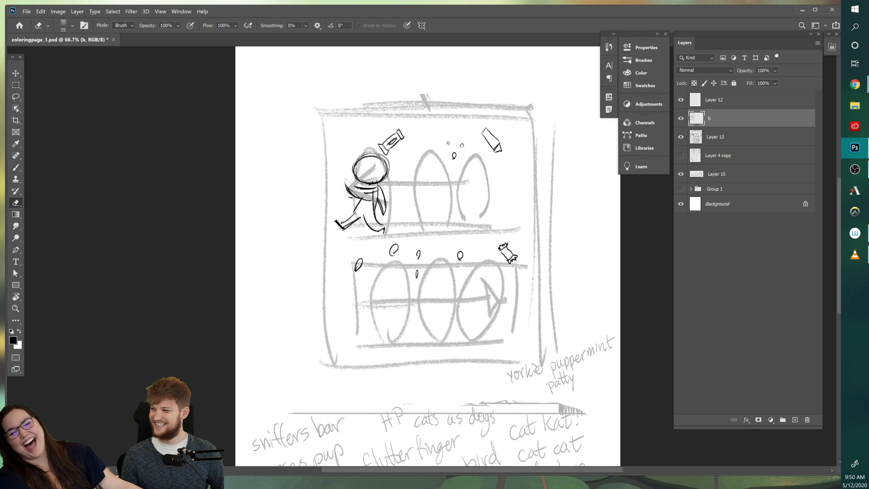
pyautogui.press('b')
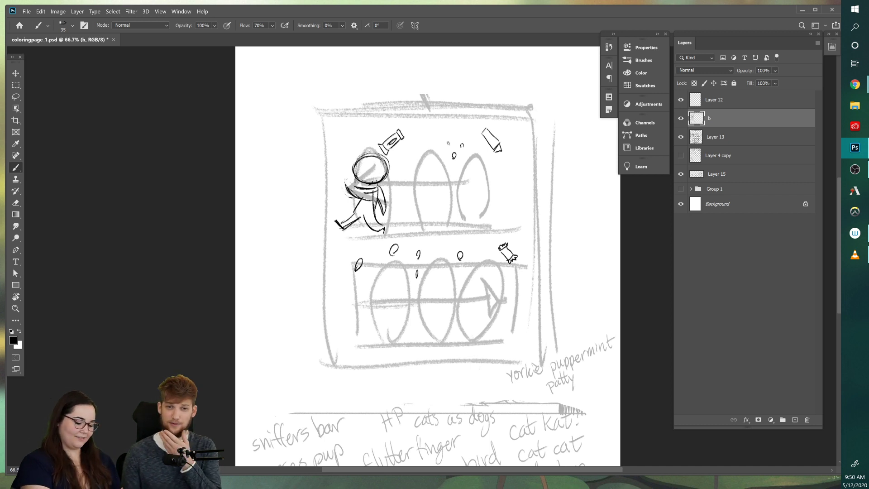
# Step: Shape the upper-left figure's raised hand, rear hand and foot, and draw a small circle hanging in front of it
pyautogui.moveTo(347, 177)
pyautogui.mouseDown()
pyautogui.moveTo(367, 189)
pyautogui.moveTo(345, 184)
pyautogui.moveTo(390, 212)
pyautogui.moveTo(381, 210)
pyautogui.moveTo(401, 232)
pyautogui.moveTo(355, 223)
pyautogui.mouseUp()
pyautogui.moveTo(355, 223); pyautogui.dragTo(348, 230)
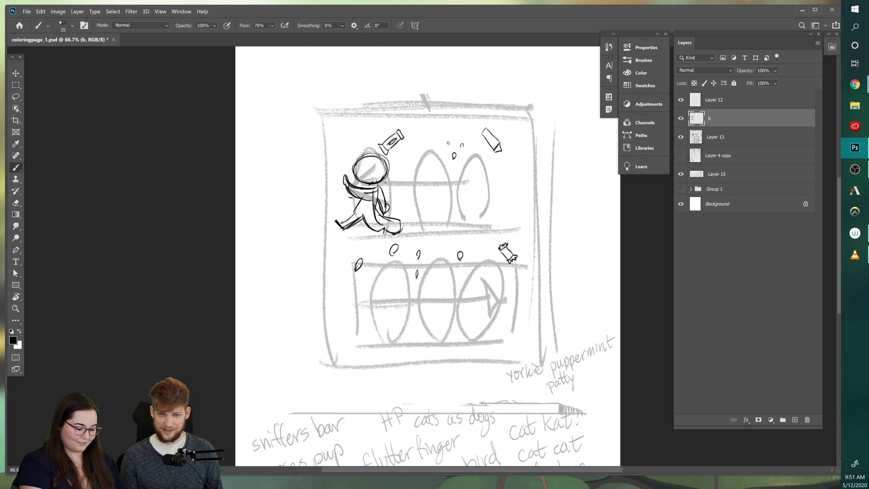
pyautogui.moveTo(345, 186); pyautogui.dragTo(338, 209)
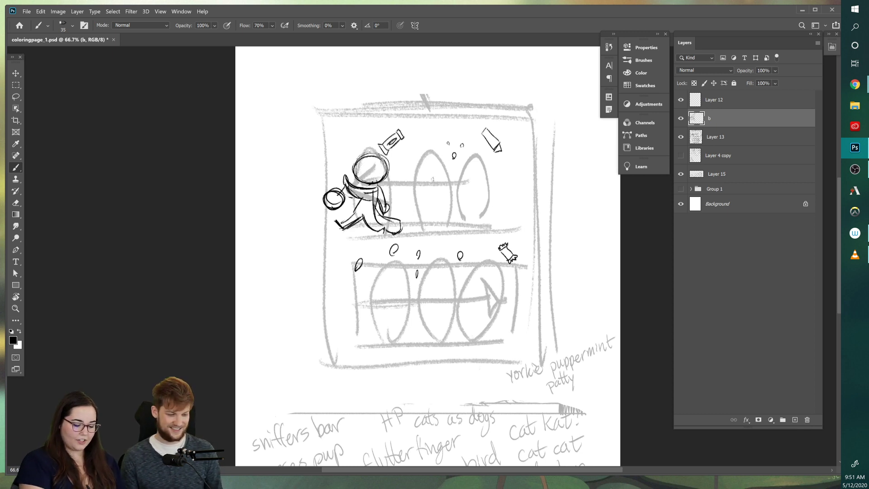
# Step: Sketch a figure over the upper row's middle oval with a round head, spread legs and an arm reaching toward the right oval
pyautogui.moveTo(421, 168)
pyautogui.mouseDown()
pyautogui.moveTo(470, 190)
pyautogui.moveTo(418, 202)
pyautogui.moveTo(437, 228)
pyautogui.mouseUp()
pyautogui.moveTo(432, 199)
pyautogui.mouseDown()
pyautogui.moveTo(439, 229)
pyautogui.moveTo(471, 229)
pyautogui.moveTo(439, 234)
pyautogui.moveTo(453, 199)
pyautogui.moveTo(489, 170)
pyautogui.moveTo(504, 216)
pyautogui.moveTo(490, 215)
pyautogui.moveTo(509, 212)
pyautogui.mouseUp()
pyautogui.press('e')
pyautogui.press('b')
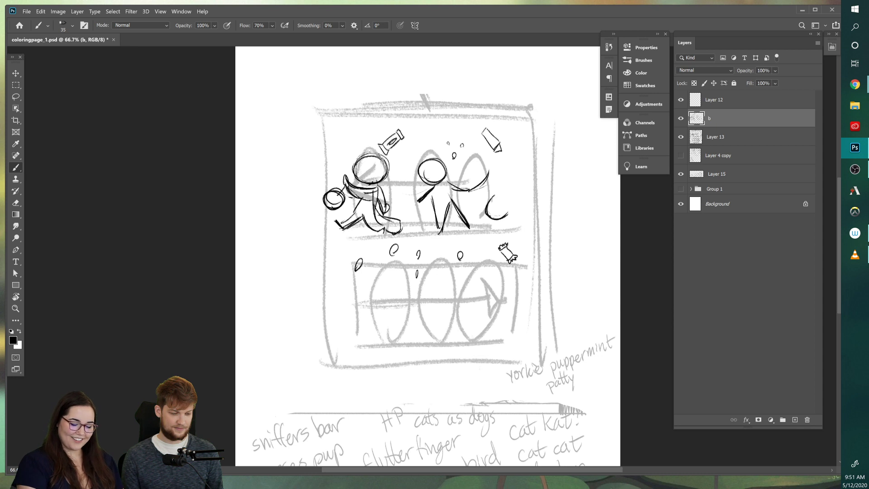
# Step: Sketch a curved-body figure with a head over the upper row's right oval, its arm joined to the middle figure's arm
pyautogui.moveTo(495, 196)
pyautogui.mouseDown()
pyautogui.moveTo(493, 227)
pyautogui.moveTo(499, 173)
pyautogui.moveTo(516, 196)
pyautogui.mouseUp()
pyautogui.moveTo(507, 177)
pyautogui.mouseDown()
pyautogui.moveTo(516, 196)
pyautogui.moveTo(491, 198)
pyautogui.moveTo(504, 204)
pyautogui.mouseUp()
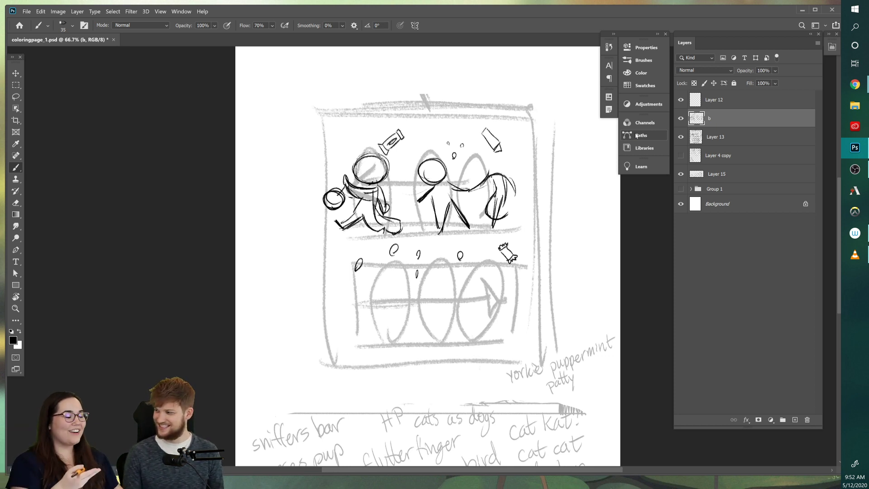
pyautogui.moveTo(496, 155)
pyautogui.mouseDown()
pyautogui.moveTo(489, 175)
pyautogui.moveTo(506, 180)
pyautogui.moveTo(503, 171)
pyautogui.moveTo(477, 186)
pyautogui.moveTo(509, 177)
pyautogui.mouseUp()
pyautogui.press('e')
pyautogui.press('b')
pyautogui.moveTo(492, 186); pyautogui.dragTo(517, 178)
pyautogui.press('e')
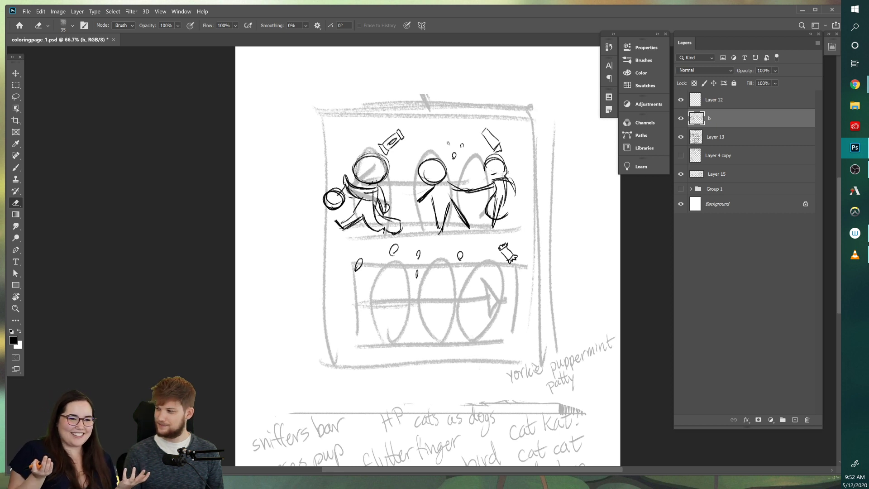
pyautogui.press('b')
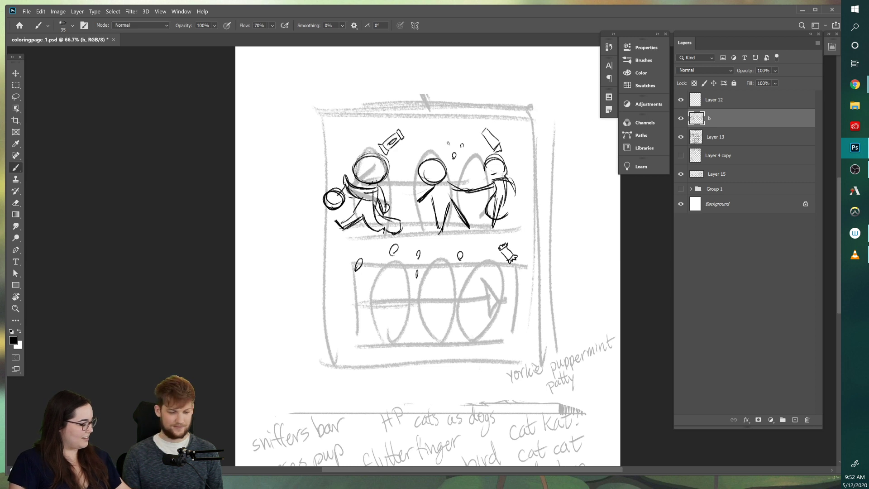
# Step: Refine the upper-middle figure's arm, torso and legs, and add a kicked-back foot to the upper-right figure
pyautogui.moveTo(437, 206)
pyautogui.mouseDown()
pyautogui.moveTo(439, 233)
pyautogui.moveTo(434, 218)
pyautogui.mouseUp()
pyautogui.press('e')
pyautogui.moveTo(438, 196)
pyautogui.mouseDown()
pyautogui.moveTo(439, 226)
pyautogui.moveTo(413, 205)
pyautogui.mouseUp()
pyautogui.moveTo(438, 195)
pyautogui.mouseDown()
pyautogui.moveTo(424, 202)
pyautogui.moveTo(458, 208)
pyautogui.moveTo(451, 220)
pyautogui.moveTo(470, 230)
pyautogui.mouseUp()
pyautogui.press('e')
pyautogui.press('b')
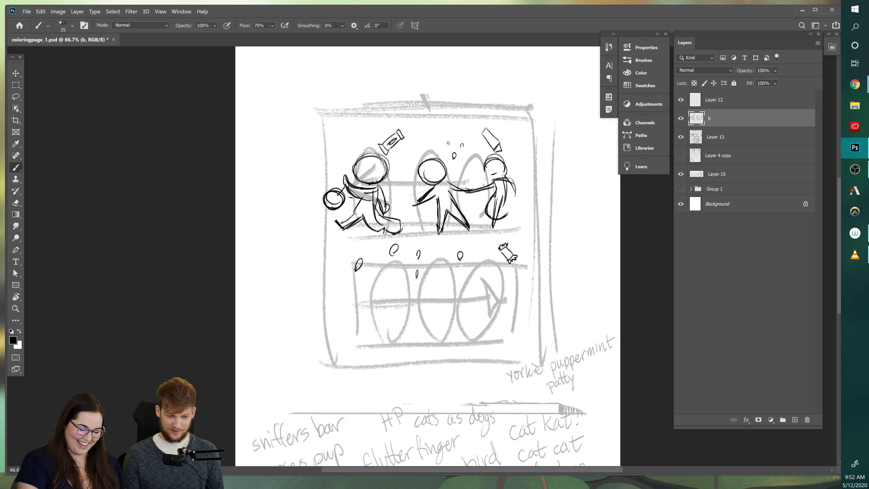
pyautogui.moveTo(505, 202)
pyautogui.mouseDown()
pyautogui.moveTo(487, 227)
pyautogui.moveTo(511, 220)
pyautogui.moveTo(508, 213)
pyautogui.mouseUp()
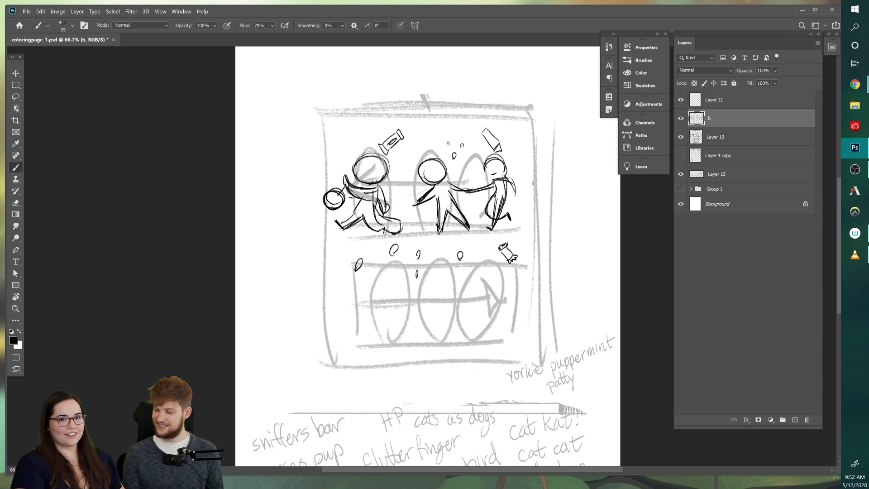
pyautogui.press('e')
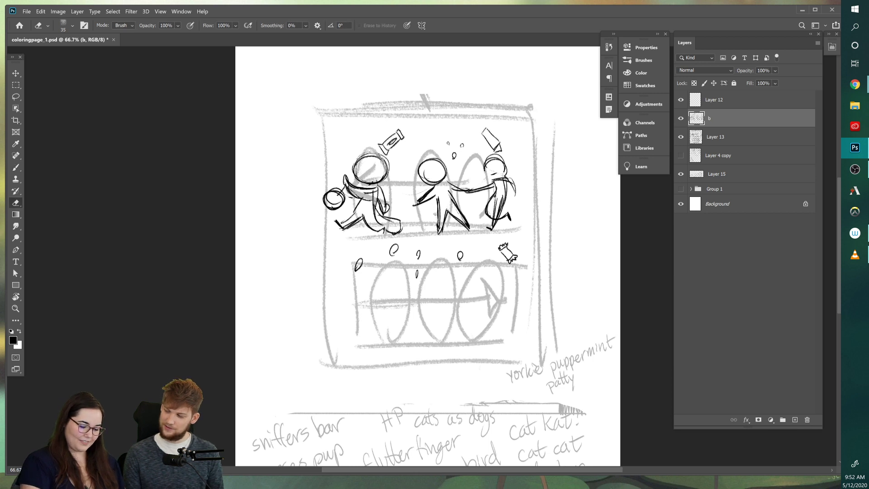
pyautogui.moveTo(431, 192)
pyautogui.mouseDown()
pyautogui.moveTo(410, 207)
pyautogui.moveTo(440, 235)
pyautogui.mouseUp()
pyautogui.press('b')
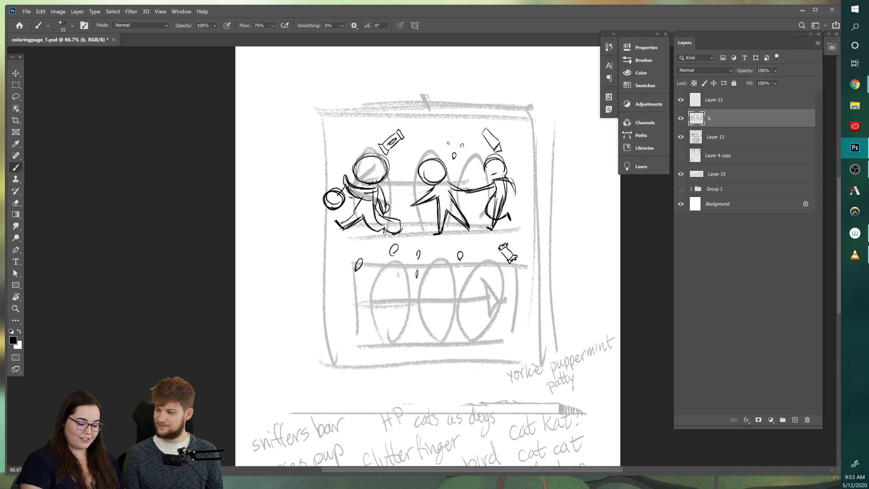
# Step: Redraw the upper-right figure's head as a larger clean circle and reinforce the upper-middle figure's head circle
pyautogui.moveTo(492, 155)
pyautogui.mouseDown()
pyautogui.moveTo(489, 180)
pyautogui.moveTo(504, 162)
pyautogui.moveTo(501, 149)
pyautogui.moveTo(493, 151)
pyautogui.moveTo(498, 139)
pyautogui.moveTo(482, 173)
pyautogui.moveTo(493, 179)
pyautogui.mouseUp()
pyautogui.press('e')
pyautogui.press('b')
pyautogui.press('e')
pyautogui.press('b')
pyautogui.moveTo(491, 153)
pyautogui.mouseDown()
pyautogui.moveTo(502, 175)
pyautogui.moveTo(503, 158)
pyautogui.moveTo(482, 166)
pyautogui.moveTo(505, 173)
pyautogui.moveTo(488, 169)
pyautogui.moveTo(503, 156)
pyautogui.moveTo(506, 174)
pyautogui.mouseUp()
pyautogui.press('e')
pyautogui.press('b')
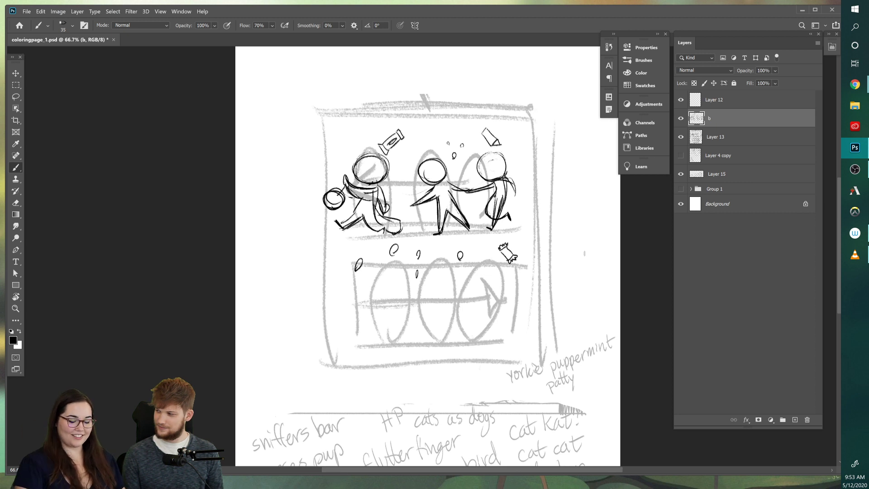
pyautogui.moveTo(427, 179)
pyautogui.mouseDown()
pyautogui.moveTo(449, 173)
pyautogui.moveTo(435, 184)
pyautogui.mouseUp()
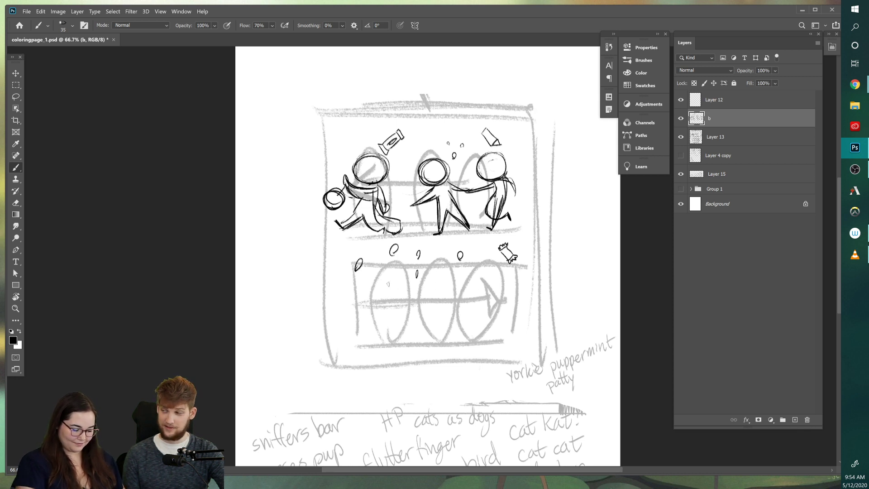
pyautogui.moveTo(444, 266)
pyautogui.mouseDown()
pyautogui.moveTo(462, 298)
pyautogui.moveTo(462, 306)
pyautogui.moveTo(452, 291)
pyautogui.moveTo(462, 306)
pyautogui.moveTo(451, 323)
pyautogui.mouseUp()
pyautogui.moveTo(430, 280); pyautogui.dragTo(437, 310)
pyautogui.moveTo(439, 277); pyautogui.dragTo(438, 308)
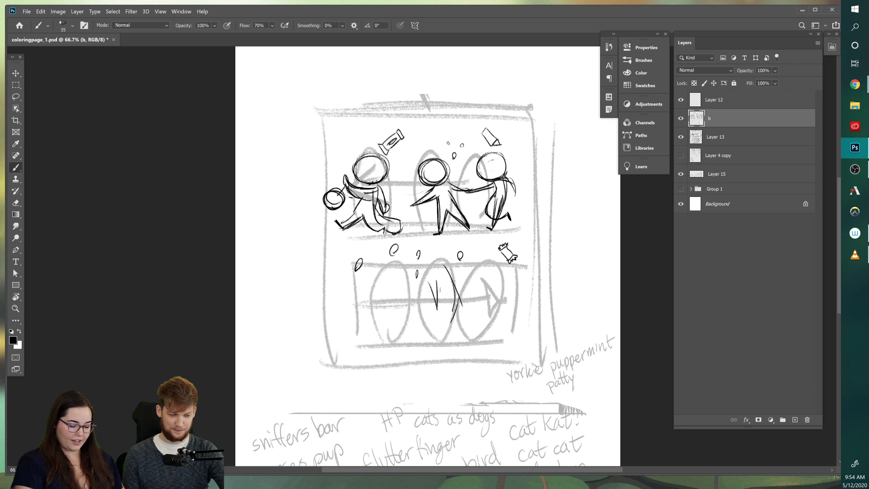
pyautogui.press('e')
pyautogui.press('b')
pyautogui.press('e')
pyautogui.press('b')
pyautogui.moveTo(432, 285)
pyautogui.mouseDown()
pyautogui.moveTo(437, 311)
pyautogui.moveTo(417, 342)
pyautogui.mouseUp()
pyautogui.moveTo(457, 312); pyautogui.dragTo(455, 340)
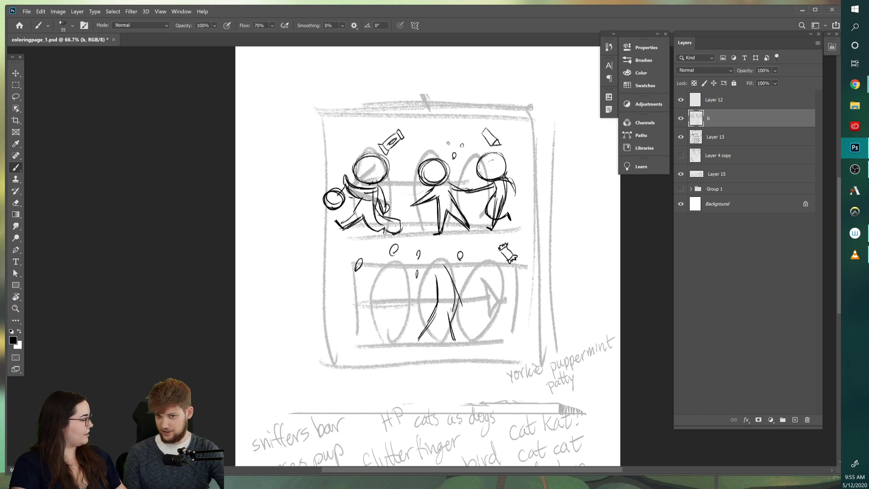
pyautogui.press('e')
pyautogui.moveTo(446, 303)
pyautogui.mouseDown()
pyautogui.moveTo(454, 279)
pyautogui.moveTo(455, 327)
pyautogui.moveTo(467, 343)
pyautogui.moveTo(461, 299)
pyautogui.mouseUp()
pyautogui.press('b')
pyautogui.press('e')
pyautogui.press('b')
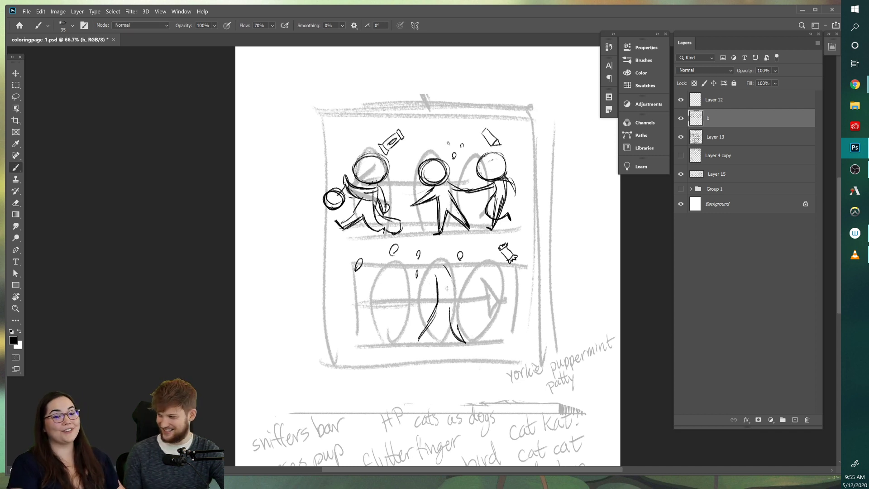
# Step: Draw round heads over the lower row's middle and right ovals, placing the right one slightly lower
pyautogui.moveTo(446, 284)
pyautogui.mouseDown()
pyautogui.moveTo(430, 258)
pyautogui.moveTo(440, 286)
pyautogui.moveTo(442, 266)
pyautogui.moveTo(449, 274)
pyautogui.moveTo(429, 272)
pyautogui.moveTo(434, 278)
pyautogui.moveTo(450, 252)
pyautogui.moveTo(453, 280)
pyautogui.moveTo(434, 313)
pyautogui.moveTo(463, 336)
pyautogui.moveTo(419, 339)
pyautogui.mouseUp()
pyautogui.press('e')
pyautogui.press('b')
pyautogui.press('e')
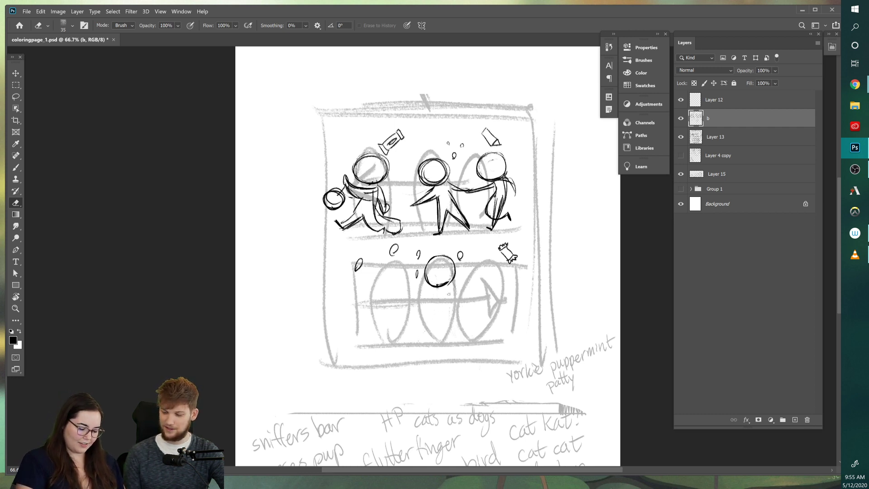
pyautogui.press('b')
pyautogui.press('e')
pyautogui.moveTo(432, 285)
pyautogui.mouseDown()
pyautogui.moveTo(449, 281)
pyautogui.moveTo(433, 287)
pyautogui.moveTo(498, 299)
pyautogui.moveTo(488, 302)
pyautogui.mouseUp()
pyautogui.press('b')
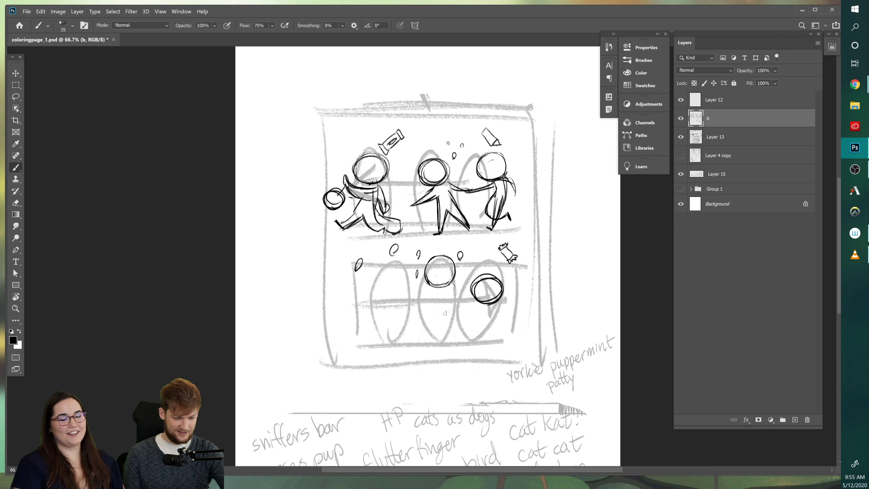
pyautogui.moveTo(437, 288)
pyautogui.mouseDown()
pyautogui.moveTo(432, 336)
pyautogui.moveTo(447, 340)
pyautogui.moveTo(446, 321)
pyautogui.moveTo(454, 339)
pyautogui.mouseUp()
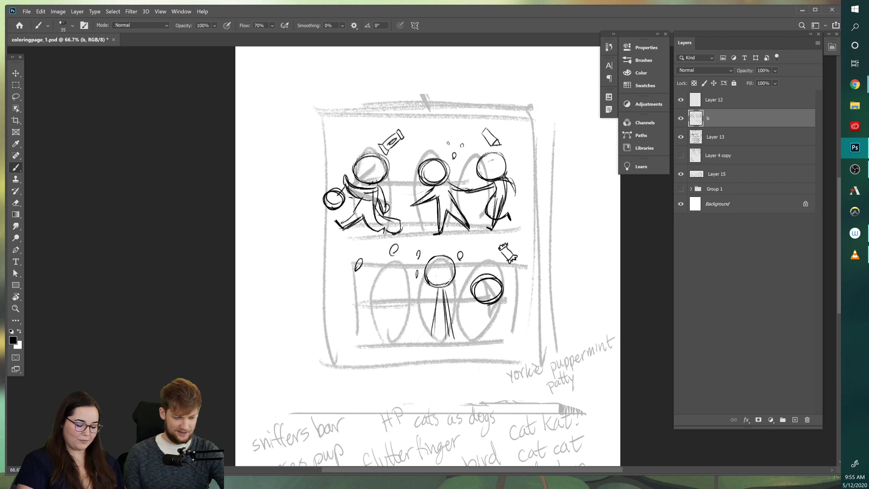
pyautogui.press('e')
pyautogui.moveTo(443, 290); pyautogui.dragTo(449, 337)
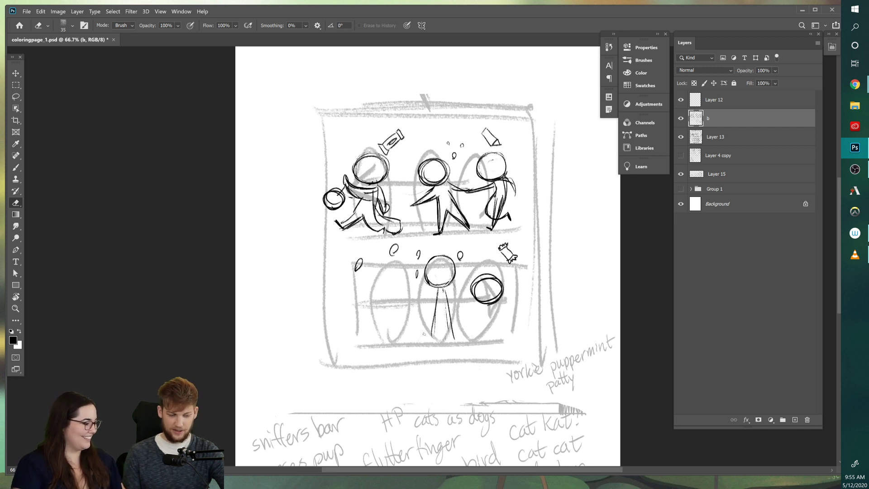
pyautogui.press('b')
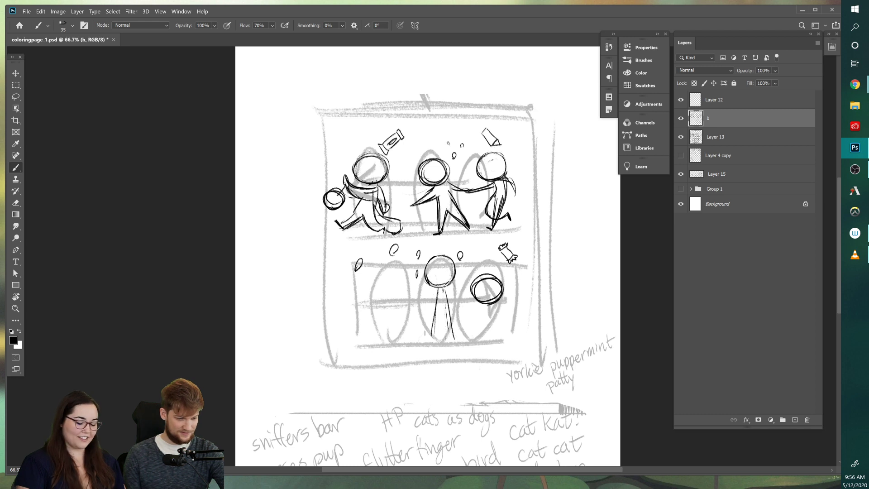
pyautogui.press('e')
pyautogui.moveTo(437, 293)
pyautogui.mouseDown()
pyautogui.moveTo(437, 332)
pyautogui.moveTo(455, 339)
pyautogui.moveTo(439, 301)
pyautogui.moveTo(441, 337)
pyautogui.mouseUp()
pyautogui.press('b')
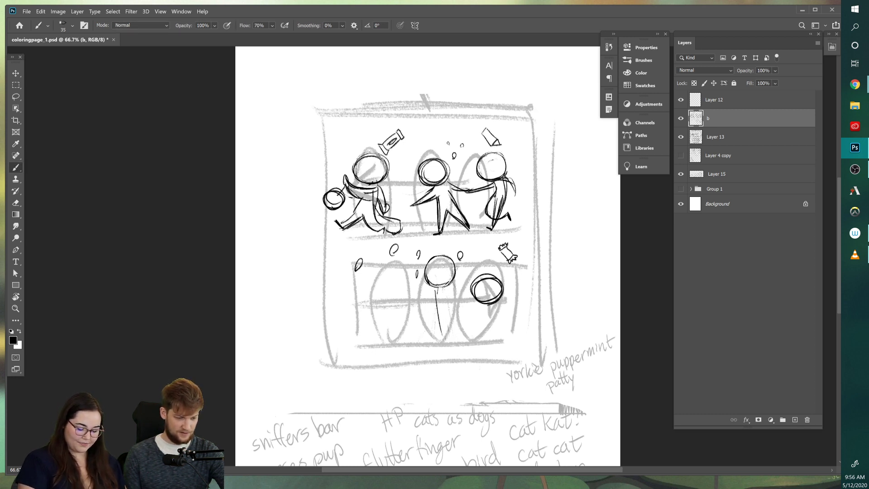
# Step: Redraw the lower-middle figure's head circle slightly lower and further left, with a curved body line below it
pyautogui.moveTo(433, 297)
pyautogui.mouseDown()
pyautogui.moveTo(444, 341)
pyautogui.moveTo(439, 325)
pyautogui.mouseUp()
pyautogui.press('e')
pyautogui.moveTo(428, 260)
pyautogui.mouseDown()
pyautogui.moveTo(437, 287)
pyautogui.moveTo(450, 285)
pyautogui.moveTo(454, 265)
pyautogui.moveTo(426, 290)
pyautogui.moveTo(444, 264)
pyautogui.moveTo(428, 292)
pyautogui.moveTo(431, 273)
pyautogui.moveTo(449, 271)
pyautogui.moveTo(426, 286)
pyautogui.moveTo(445, 266)
pyautogui.moveTo(417, 277)
pyautogui.mouseUp()
pyautogui.press('b')
pyautogui.press('e')
pyautogui.press('b')
pyautogui.press('e')
pyautogui.press('b')
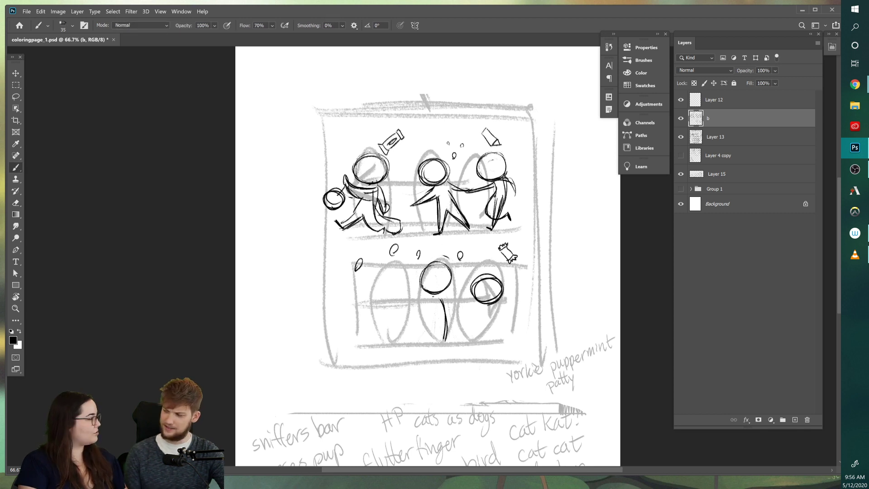
pyautogui.moveTo(430, 263)
pyautogui.mouseDown()
pyautogui.moveTo(423, 292)
pyautogui.moveTo(437, 263)
pyautogui.moveTo(419, 291)
pyautogui.moveTo(416, 282)
pyautogui.mouseUp()
pyautogui.press('e')
pyautogui.press('b')
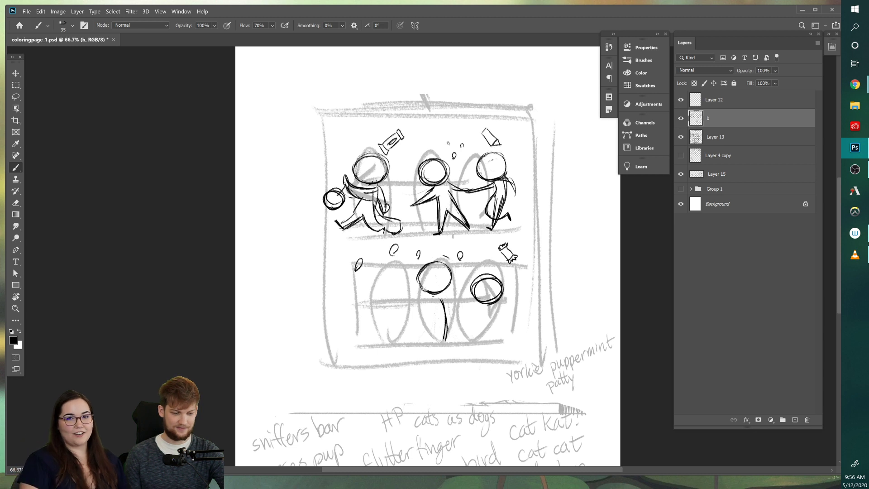
# Step: Connect the lower-middle figure's curved back line to its head and sketch a pointed foot at its base
pyautogui.moveTo(441, 296); pyautogui.dragTo(446, 333)
pyautogui.press('e')
pyautogui.moveTo(443, 299)
pyautogui.mouseDown()
pyautogui.moveTo(448, 322)
pyautogui.moveTo(446, 308)
pyautogui.moveTo(437, 343)
pyautogui.moveTo(423, 335)
pyautogui.mouseUp()
pyautogui.press('b')
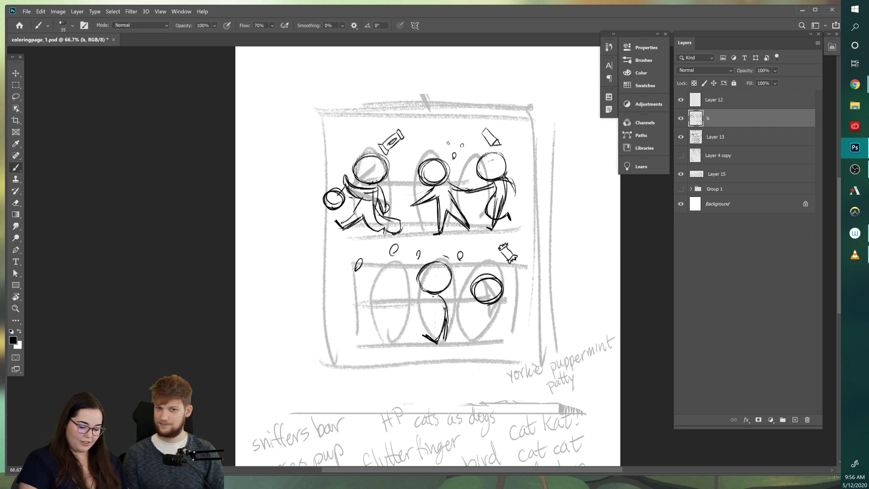
# Step: Rework the lower-middle figure's lower body into a bent leg with a raised foot, and add a second torso line
pyautogui.moveTo(444, 302); pyautogui.dragTo(459, 345)
pyautogui.press('e')
pyautogui.press('b')
pyautogui.moveTo(444, 335)
pyautogui.mouseDown()
pyautogui.moveTo(459, 344)
pyautogui.moveTo(444, 333)
pyautogui.mouseUp()
pyautogui.press('e')
pyautogui.press('b')
pyautogui.moveTo(443, 303); pyautogui.dragTo(460, 336)
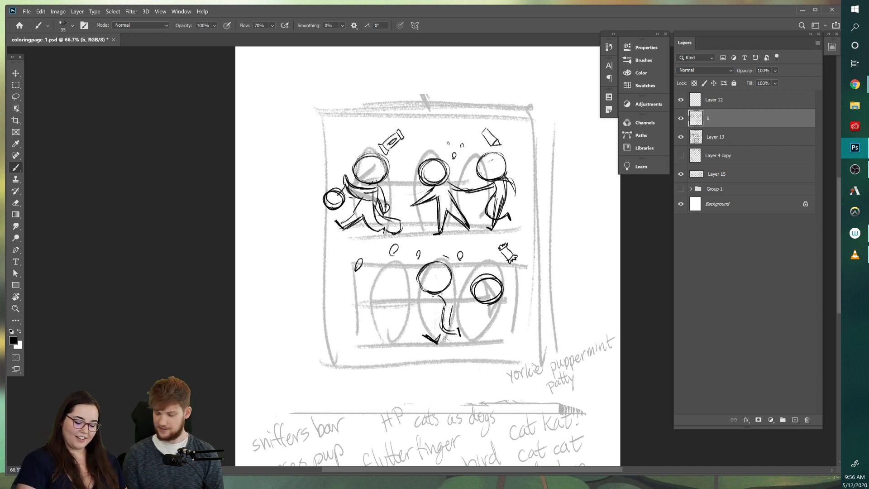
pyautogui.moveTo(443, 293); pyautogui.dragTo(451, 323)
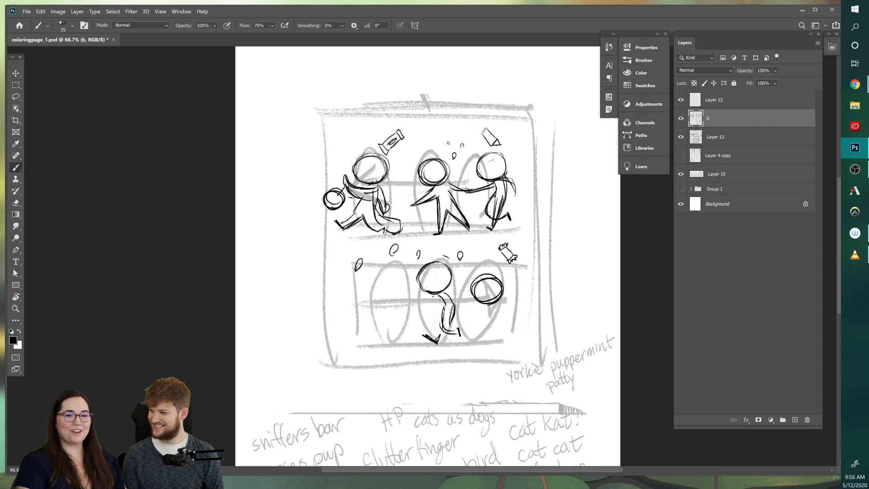
# Step: Rework the lower-middle figure's supporting leg with strokes running down to its pointed foot
pyautogui.press('e')
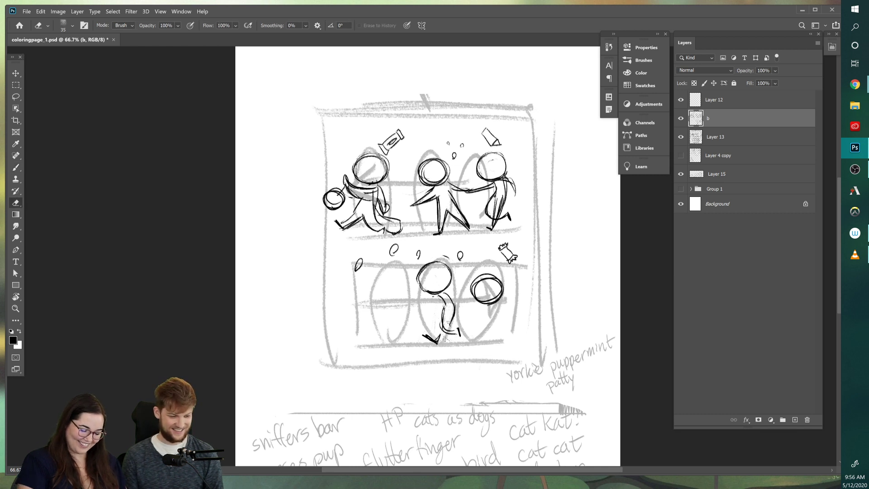
pyautogui.press('b')
pyautogui.moveTo(461, 324); pyautogui.dragTo(438, 344)
pyautogui.moveTo(447, 330); pyautogui.dragTo(438, 345)
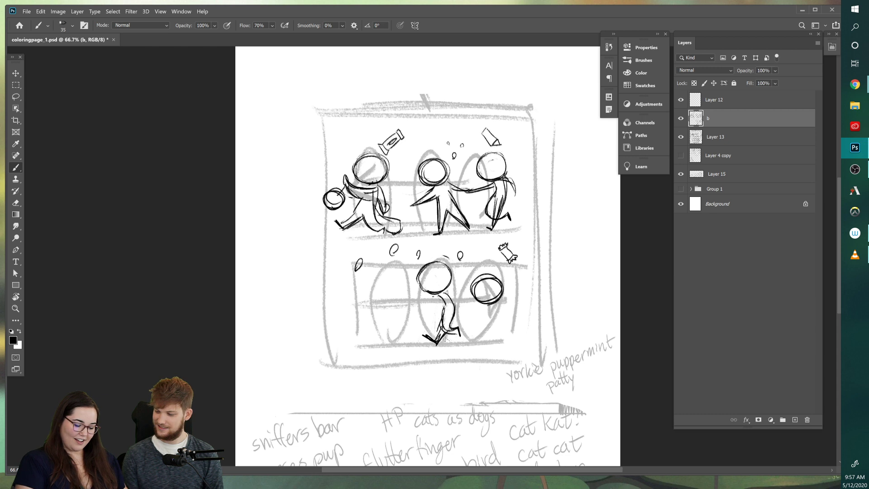
# Step: Add a bent arm behind the lower-middle figure's torso, erase the overlapping lines and fill in the torso outline
pyautogui.moveTo(445, 292); pyautogui.dragTo(459, 314)
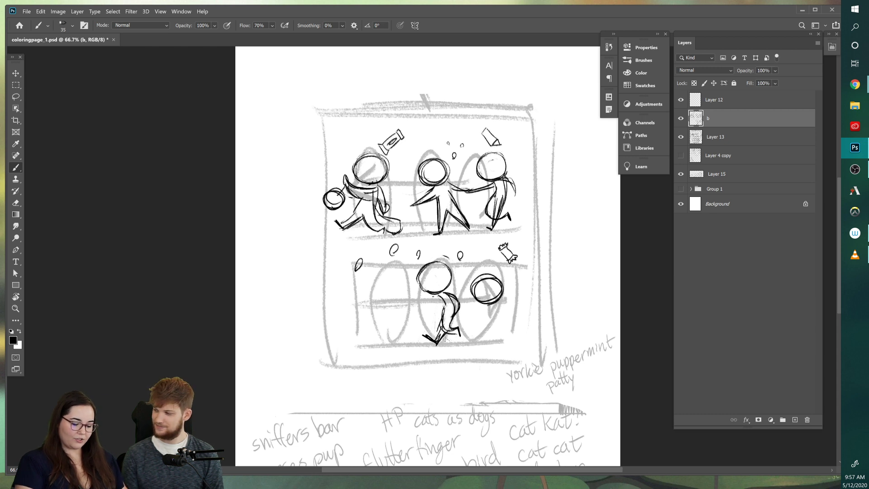
pyautogui.press('e')
pyautogui.moveTo(450, 297); pyautogui.dragTo(455, 309)
pyautogui.press('b')
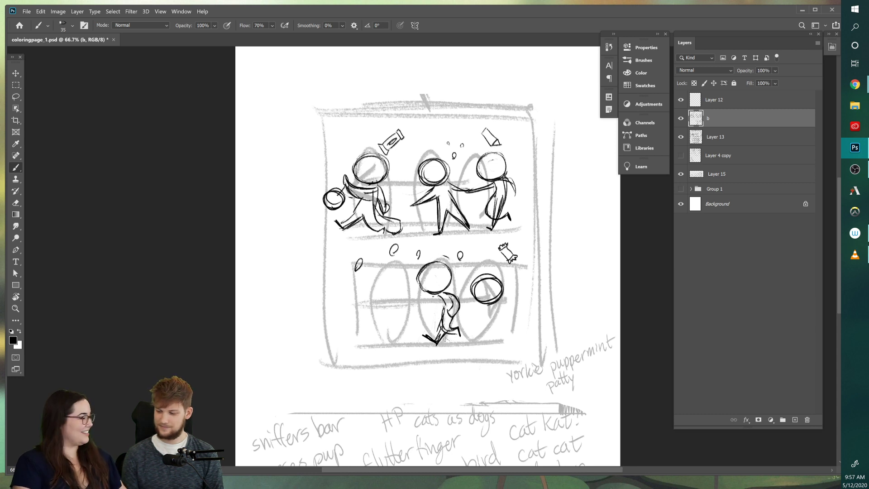
pyautogui.moveTo(440, 298)
pyautogui.mouseDown()
pyautogui.moveTo(441, 331)
pyautogui.moveTo(452, 329)
pyautogui.mouseUp()
pyautogui.press('e')
pyautogui.press('b')
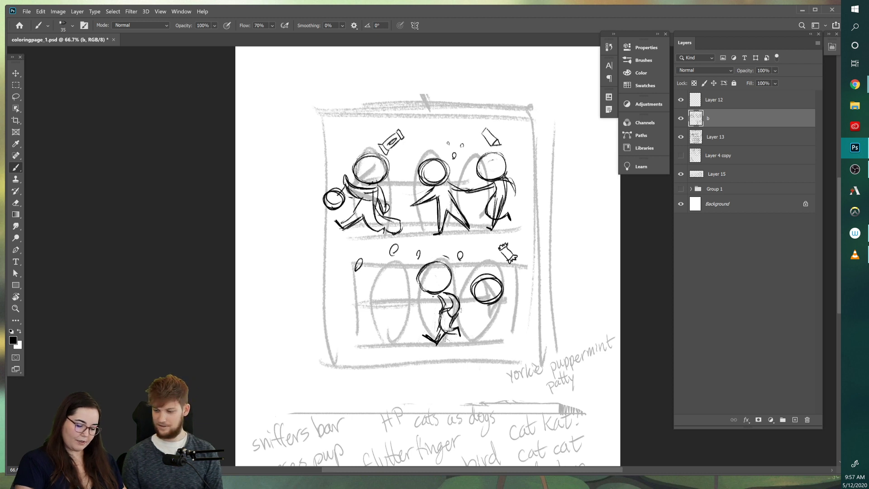
# Step: Extend the lower-middle figure's raised foot and redraw its head circle slightly further left
pyautogui.moveTo(451, 327); pyautogui.dragTo(460, 326)
pyautogui.moveTo(460, 325); pyautogui.dragTo(461, 339)
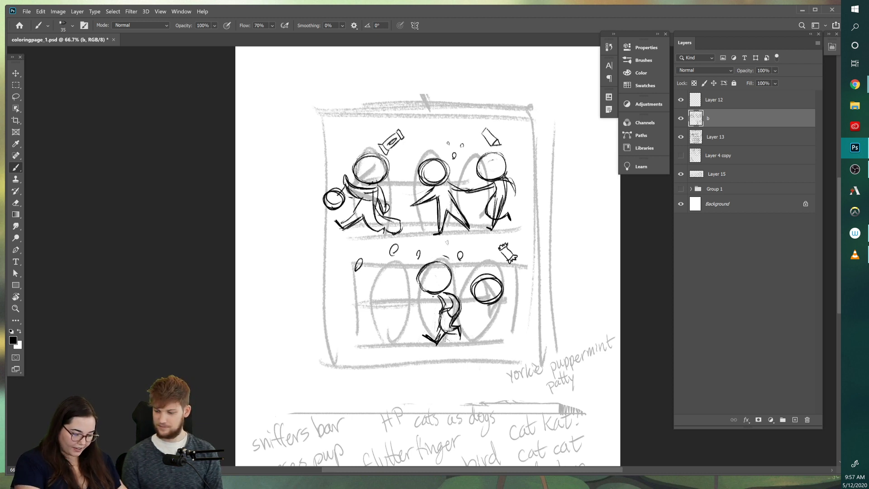
pyautogui.moveTo(420, 274); pyautogui.dragTo(428, 296)
pyautogui.moveTo(418, 274)
pyautogui.mouseDown()
pyautogui.moveTo(419, 289)
pyautogui.moveTo(437, 288)
pyautogui.mouseUp()
pyautogui.press('e')
pyautogui.press('b')
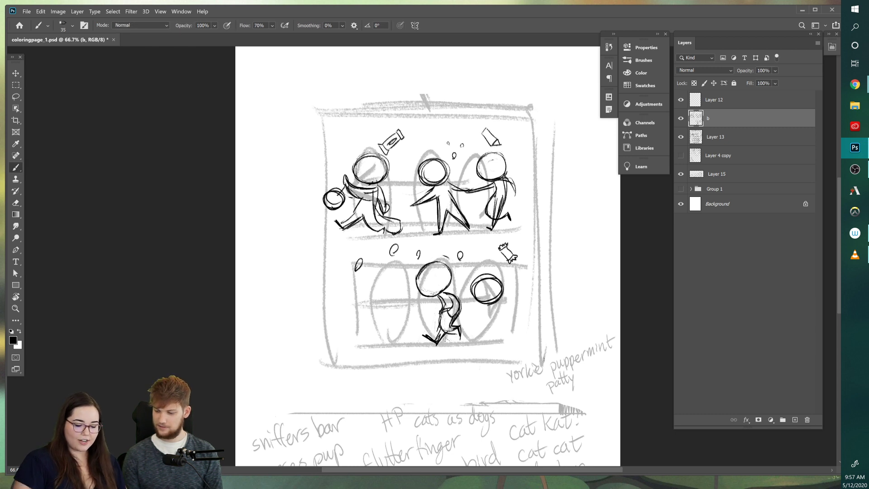
# Step: Reshape the upper-right figure's trailing arm into a fuller bent arm
pyautogui.moveTo(508, 179)
pyautogui.mouseDown()
pyautogui.moveTo(519, 198)
pyautogui.moveTo(517, 178)
pyautogui.mouseUp()
pyautogui.press('e')
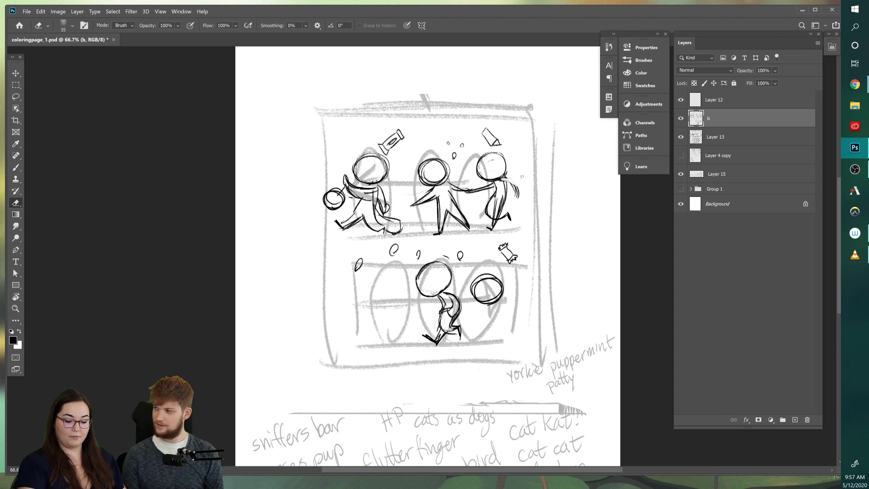
pyautogui.press('b')
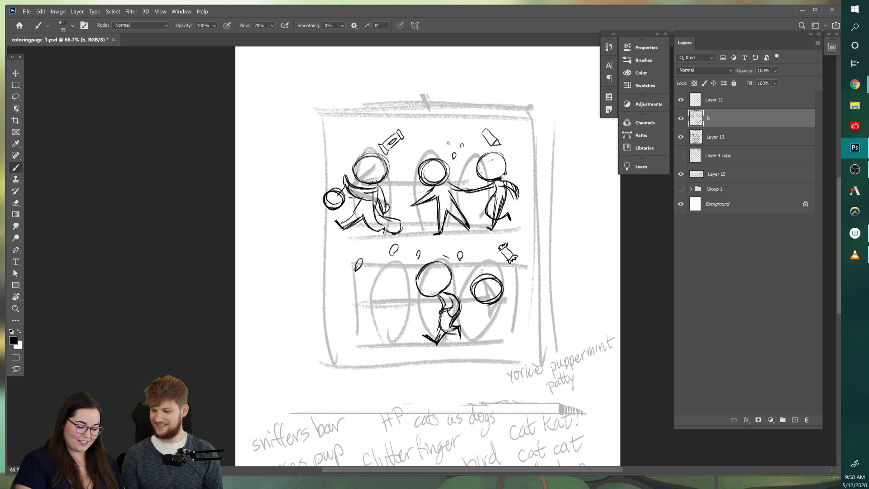
# Step: Clean up the lower-right head into a single circle and sketch hand and face marks around the lower-middle figure's head
pyautogui.moveTo(488, 302)
pyautogui.mouseDown()
pyautogui.moveTo(502, 292)
pyautogui.moveTo(492, 300)
pyautogui.moveTo(486, 279)
pyautogui.mouseUp()
pyautogui.press('e')
pyautogui.press('b')
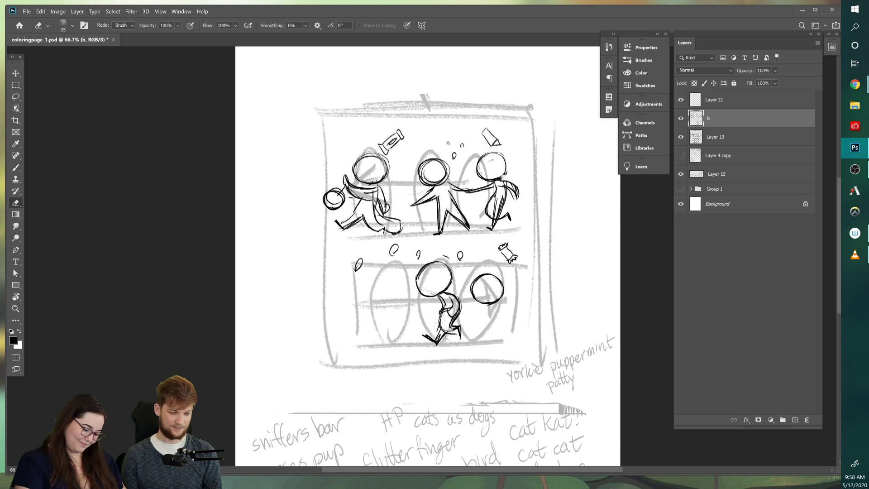
pyautogui.moveTo(422, 288); pyautogui.dragTo(438, 297)
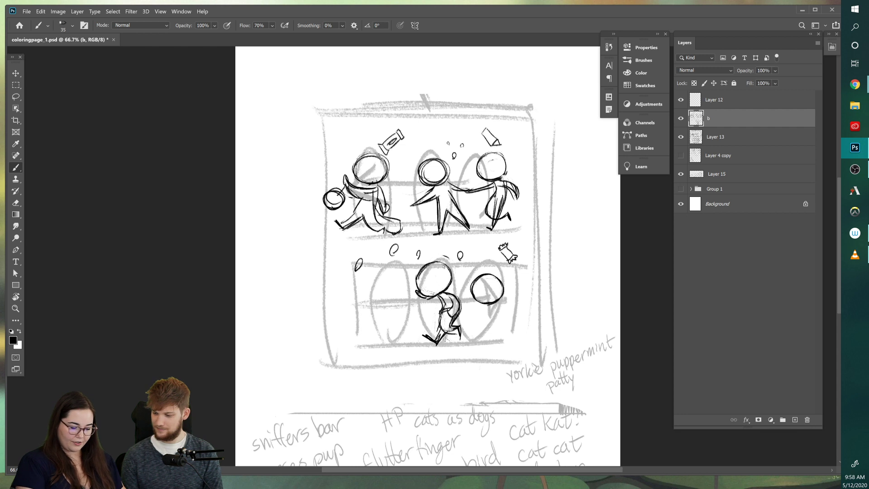
pyautogui.moveTo(433, 267)
pyautogui.mouseDown()
pyautogui.moveTo(432, 279)
pyautogui.moveTo(415, 277)
pyautogui.mouseUp()
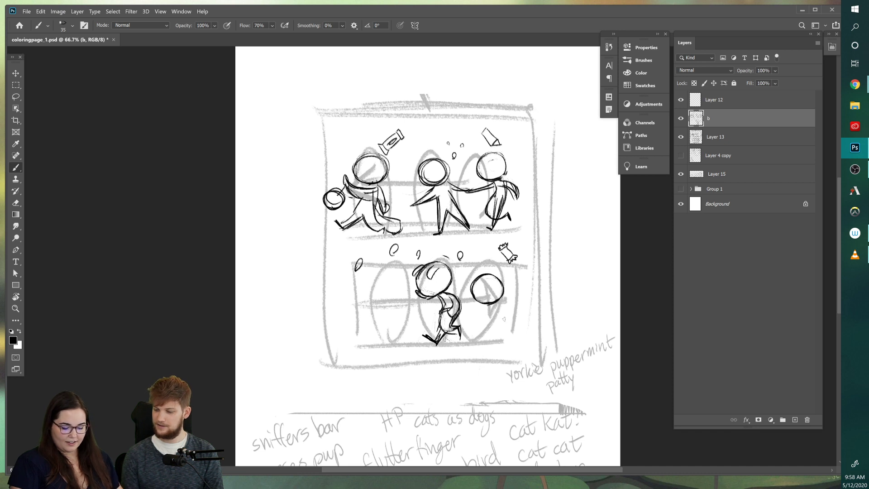
# Step: Sketch the lower-right figure's raised arm and a curved body line below its head
pyautogui.moveTo(518, 279); pyautogui.dragTo(514, 302)
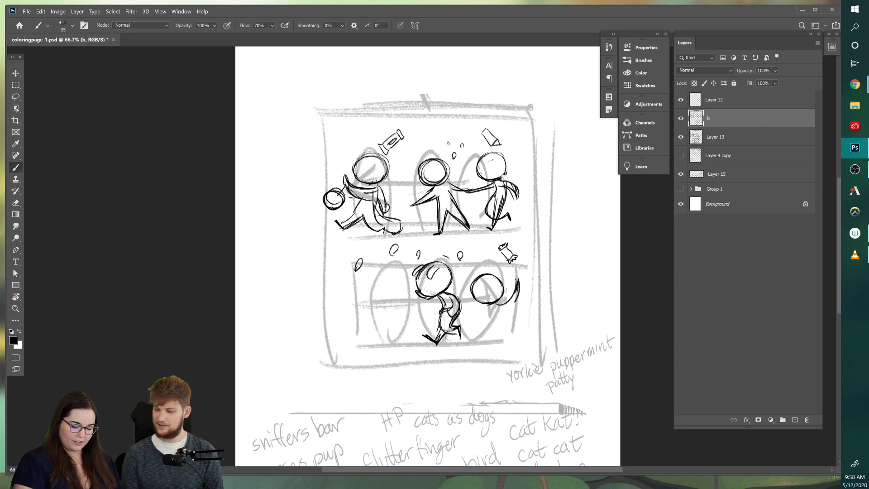
pyautogui.moveTo(487, 304)
pyautogui.mouseDown()
pyautogui.moveTo(484, 332)
pyautogui.moveTo(512, 320)
pyautogui.mouseUp()
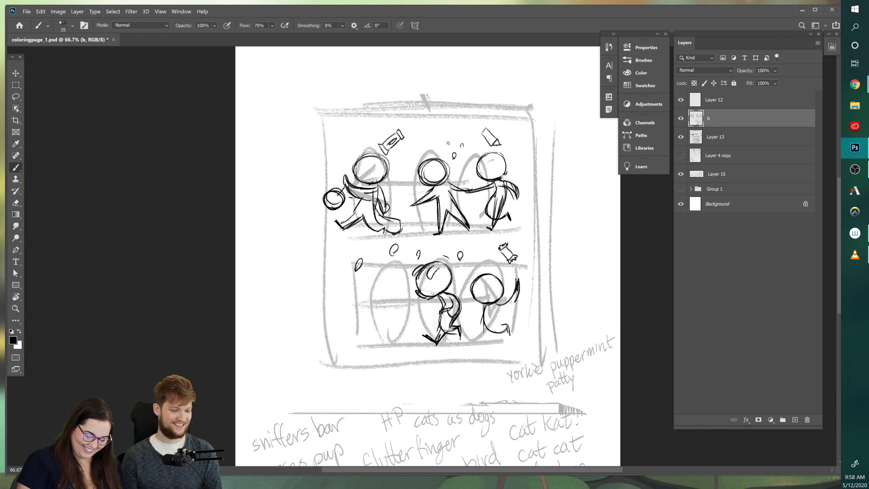
# Step: Rework the lower-right figure's lower body into two striding legs with pointed feet
pyautogui.press('e')
pyautogui.moveTo(489, 329)
pyautogui.mouseDown()
pyautogui.moveTo(509, 332)
pyautogui.moveTo(474, 343)
pyautogui.moveTo(483, 344)
pyautogui.mouseUp()
pyautogui.press('b')
pyautogui.moveTo(507, 332); pyautogui.dragTo(484, 343)
pyautogui.press('e')
pyautogui.press('b')
pyautogui.moveTo(499, 331)
pyautogui.mouseDown()
pyautogui.moveTo(488, 340)
pyautogui.moveTo(518, 329)
pyautogui.moveTo(521, 338)
pyautogui.moveTo(507, 333)
pyautogui.moveTo(517, 336)
pyautogui.moveTo(513, 325)
pyautogui.moveTo(475, 340)
pyautogui.mouseUp()
pyautogui.press('e')
pyautogui.press('b')
pyautogui.press('e')
pyautogui.press('b')
pyautogui.press('e')
pyautogui.press('b')
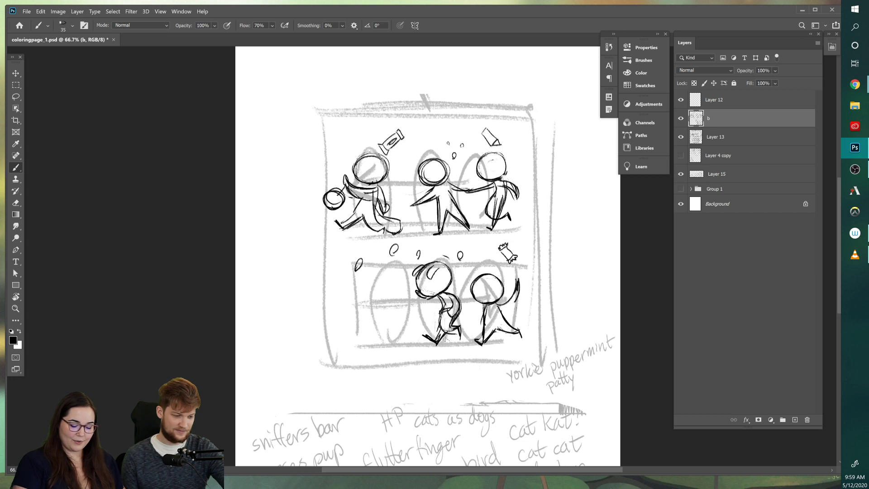
# Step: Connect the lower-right figure's raised arm to its body, shape the torso and erase the overlapping lines
pyautogui.moveTo(501, 307)
pyautogui.mouseDown()
pyautogui.moveTo(511, 310)
pyautogui.moveTo(519, 294)
pyautogui.mouseUp()
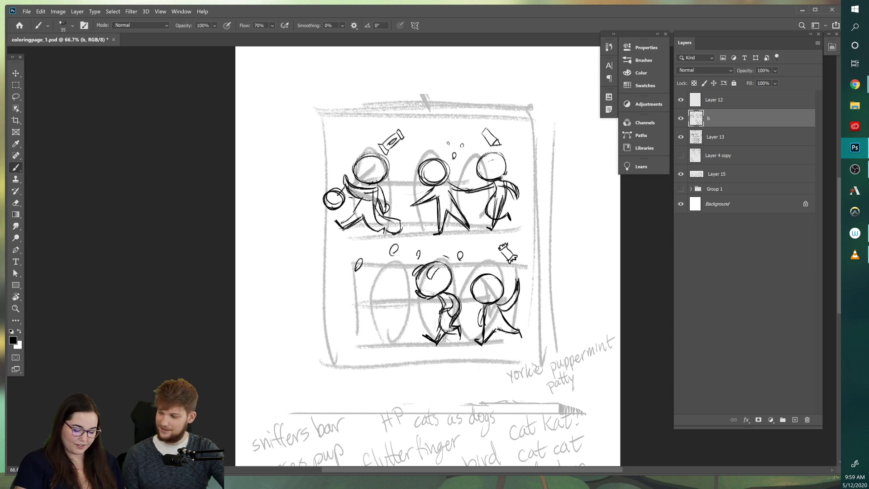
pyautogui.moveTo(483, 317)
pyautogui.mouseDown()
pyautogui.moveTo(477, 336)
pyautogui.moveTo(513, 306)
pyautogui.moveTo(519, 280)
pyautogui.moveTo(515, 303)
pyautogui.moveTo(502, 310)
pyautogui.moveTo(508, 322)
pyautogui.mouseUp()
pyautogui.press('e')
pyautogui.press('b')
pyautogui.press('e')
pyautogui.press('b')
pyautogui.press('e')
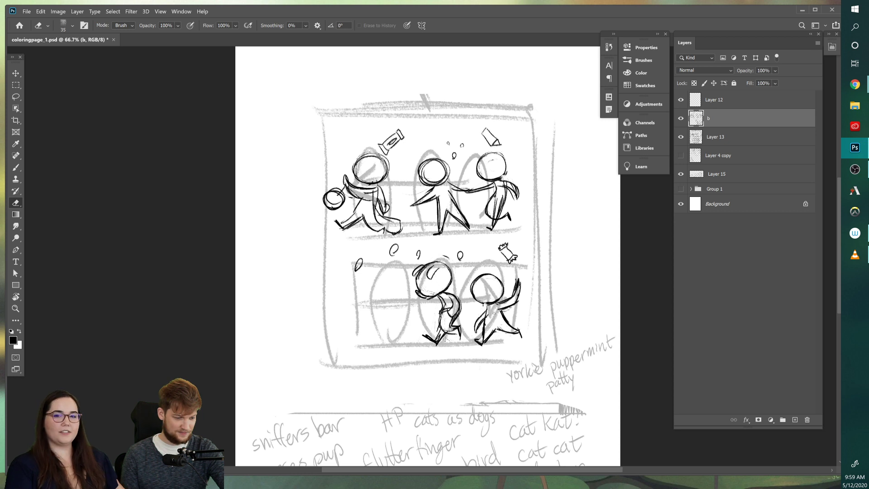
pyautogui.moveTo(498, 311); pyautogui.dragTo(504, 324)
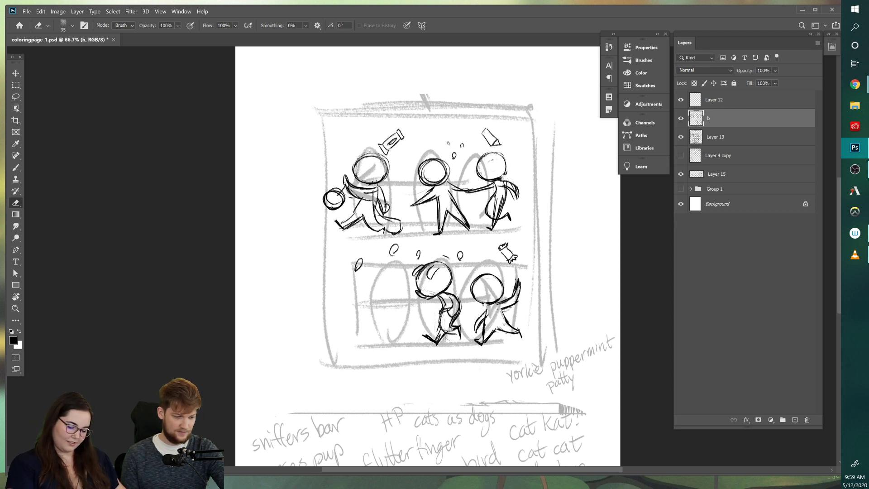
# Step: Add curved face guidelines across the lower-right, upper-right and upper-middle heads
pyautogui.press('b')
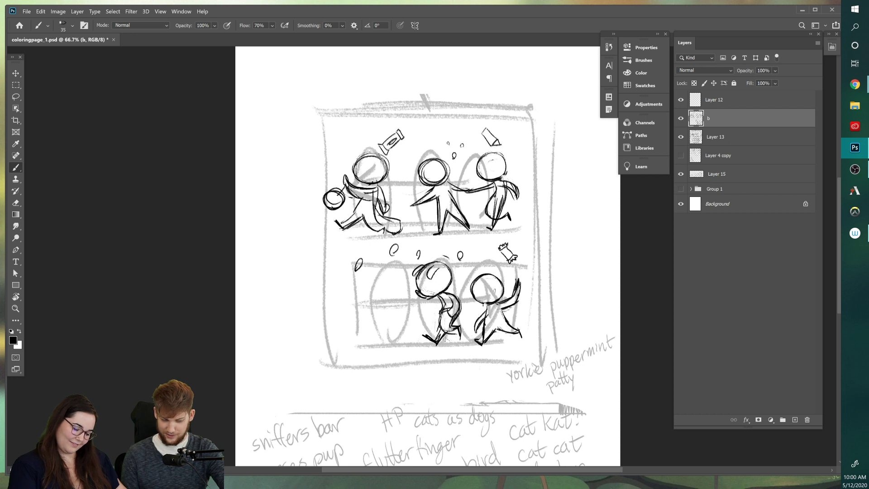
pyautogui.moveTo(500, 286)
pyautogui.mouseDown()
pyautogui.moveTo(478, 298)
pyautogui.moveTo(505, 281)
pyautogui.moveTo(498, 274)
pyautogui.mouseUp()
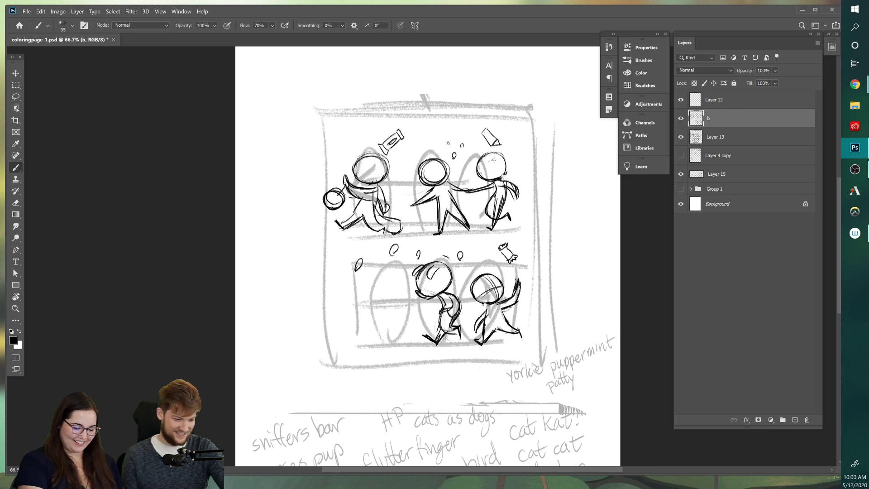
pyautogui.moveTo(494, 154)
pyautogui.mouseDown()
pyautogui.moveTo(482, 168)
pyautogui.moveTo(506, 166)
pyautogui.mouseUp()
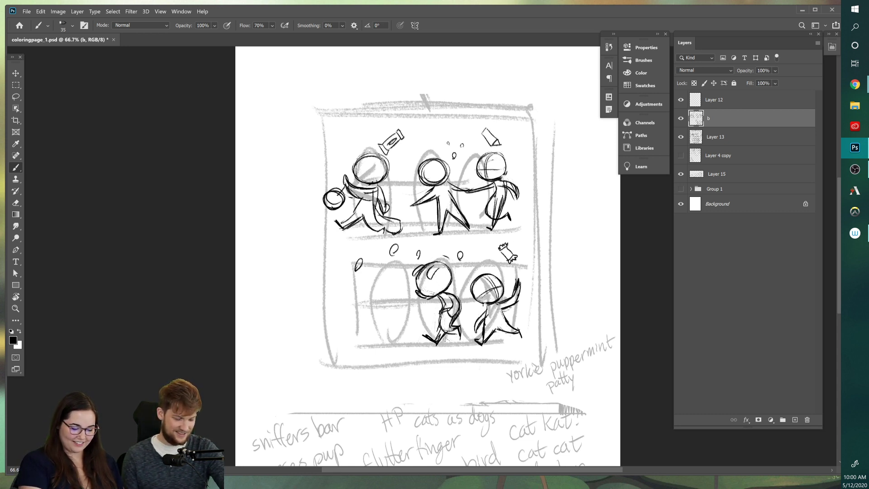
pyautogui.moveTo(434, 158)
pyautogui.mouseDown()
pyautogui.moveTo(449, 169)
pyautogui.moveTo(447, 181)
pyautogui.moveTo(450, 170)
pyautogui.moveTo(437, 186)
pyautogui.moveTo(453, 179)
pyautogui.mouseUp()
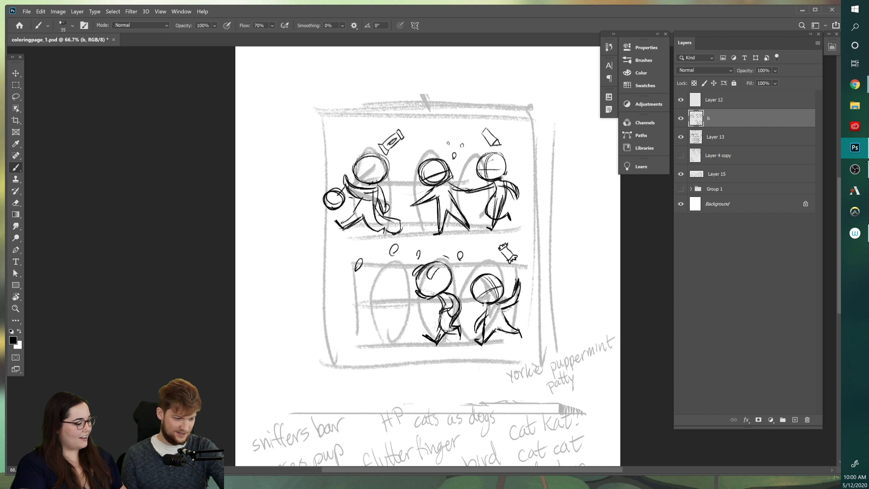
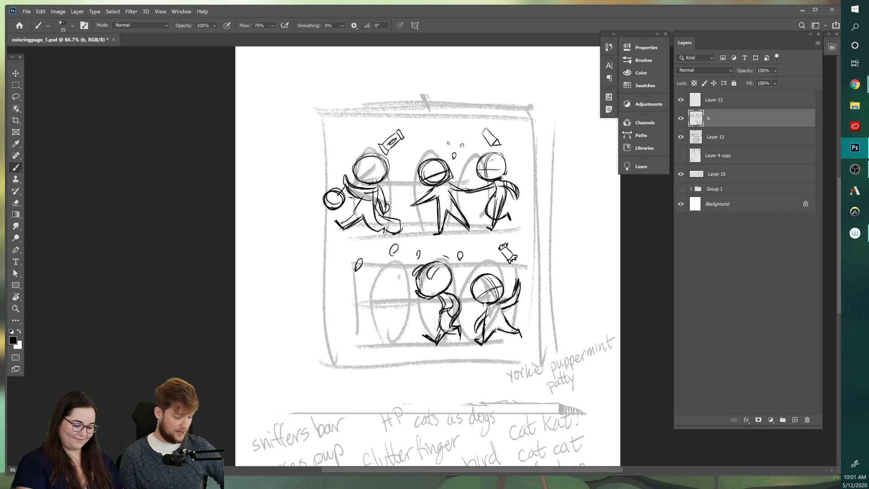
# Step: Draw a round head over the lower-left oval and add a round treat bucket at the lower-right figure's lowered hand
pyautogui.moveTo(390, 259)
pyautogui.mouseDown()
pyautogui.moveTo(371, 262)
pyautogui.moveTo(384, 260)
pyautogui.moveTo(366, 274)
pyautogui.mouseUp()
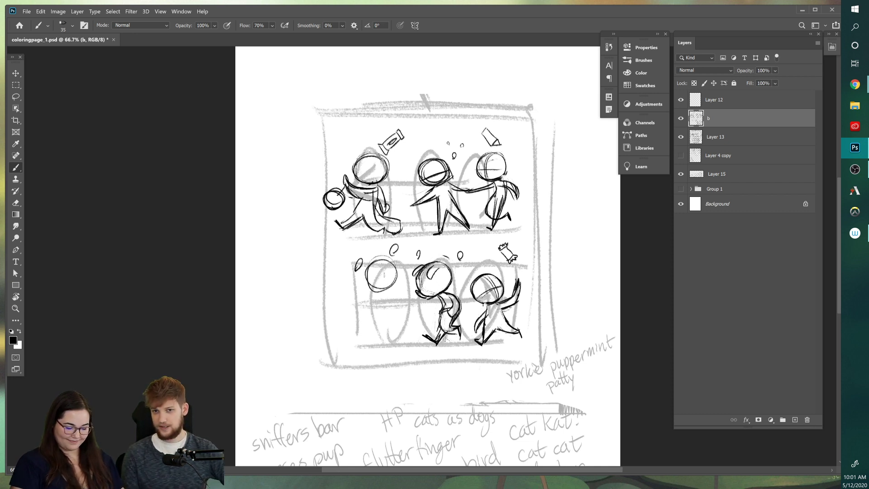
pyautogui.press('e')
pyautogui.moveTo(480, 308)
pyautogui.mouseDown()
pyautogui.moveTo(481, 333)
pyautogui.moveTo(487, 311)
pyautogui.moveTo(467, 323)
pyautogui.moveTo(479, 324)
pyautogui.moveTo(467, 326)
pyautogui.moveTo(480, 316)
pyautogui.mouseUp()
pyautogui.press('b')
pyautogui.moveTo(481, 315)
pyautogui.mouseDown()
pyautogui.moveTo(489, 315)
pyautogui.moveTo(473, 311)
pyautogui.moveTo(481, 311)
pyautogui.moveTo(471, 320)
pyautogui.mouseUp()
pyautogui.moveTo(486, 313); pyautogui.dragTo(472, 320)
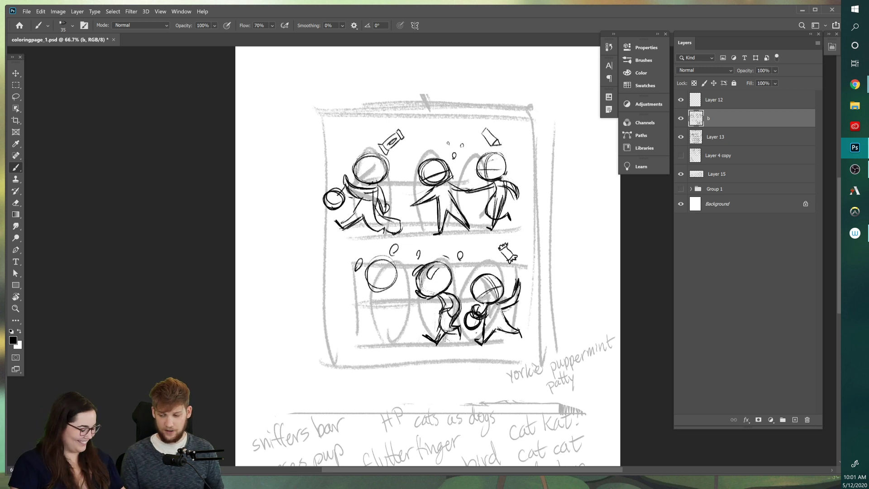
# Step: Refine the lower-left head circle and draw two long body lines spreading down from it
pyautogui.moveTo(381, 290)
pyautogui.mouseDown()
pyautogui.moveTo(395, 280)
pyautogui.moveTo(390, 262)
pyautogui.moveTo(368, 272)
pyautogui.moveTo(379, 261)
pyautogui.moveTo(398, 275)
pyautogui.mouseUp()
pyautogui.press('e')
pyautogui.press('b')
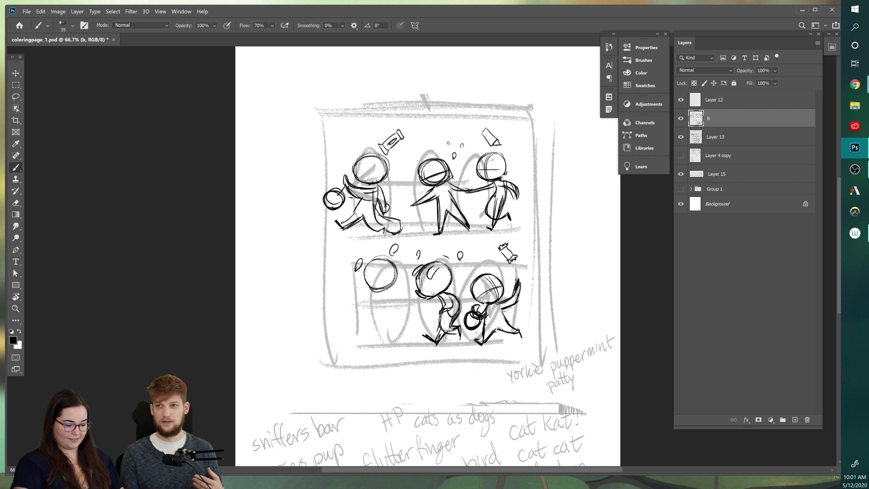
pyautogui.moveTo(376, 293); pyautogui.dragTo(370, 339)
pyautogui.moveTo(385, 295)
pyautogui.mouseDown()
pyautogui.moveTo(392, 336)
pyautogui.moveTo(374, 349)
pyautogui.moveTo(370, 328)
pyautogui.mouseUp()
# Step: Shorten and redraw the lower-left figure's body lines, and reshape its head into a wider circle
pyautogui.press('e')
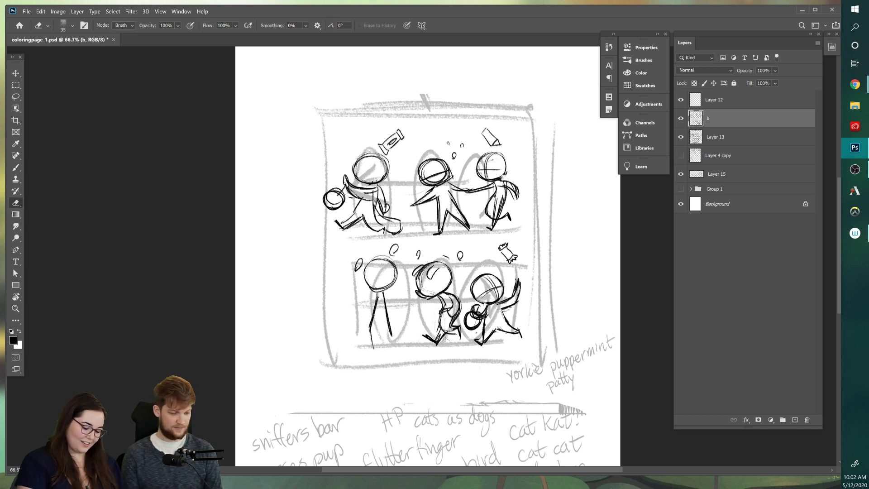
pyautogui.press('b')
pyautogui.moveTo(376, 292)
pyautogui.mouseDown()
pyautogui.moveTo(370, 331)
pyautogui.moveTo(381, 347)
pyautogui.moveTo(384, 333)
pyautogui.moveTo(397, 347)
pyautogui.moveTo(391, 324)
pyautogui.moveTo(399, 348)
pyautogui.moveTo(379, 326)
pyautogui.moveTo(381, 345)
pyautogui.moveTo(371, 319)
pyautogui.mouseUp()
pyautogui.press('e')
pyautogui.press('b')
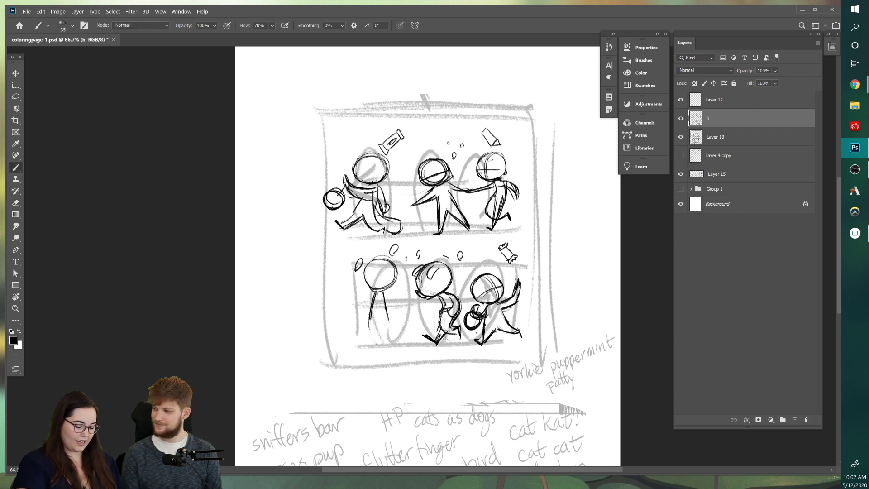
pyautogui.moveTo(382, 258)
pyautogui.mouseDown()
pyautogui.moveTo(400, 274)
pyautogui.moveTo(365, 268)
pyautogui.moveTo(381, 261)
pyautogui.moveTo(392, 284)
pyautogui.moveTo(402, 270)
pyautogui.moveTo(395, 263)
pyautogui.moveTo(398, 282)
pyautogui.mouseUp()
pyautogui.press('e')
pyautogui.press('b')
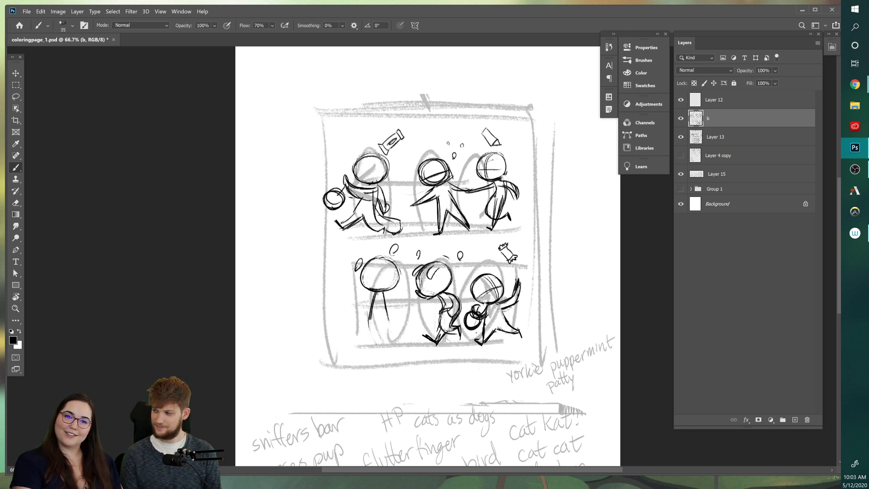
# Step: Draw the lower-left figure's legs in a wide walking stride with pointed feet
pyautogui.moveTo(371, 316)
pyautogui.mouseDown()
pyautogui.moveTo(361, 337)
pyautogui.moveTo(382, 325)
pyautogui.moveTo(362, 337)
pyautogui.moveTo(352, 327)
pyautogui.moveTo(355, 336)
pyautogui.moveTo(363, 329)
pyautogui.moveTo(361, 341)
pyautogui.moveTo(349, 330)
pyautogui.moveTo(378, 328)
pyautogui.moveTo(398, 339)
pyautogui.mouseUp()
pyautogui.press('e')
pyautogui.press('b')
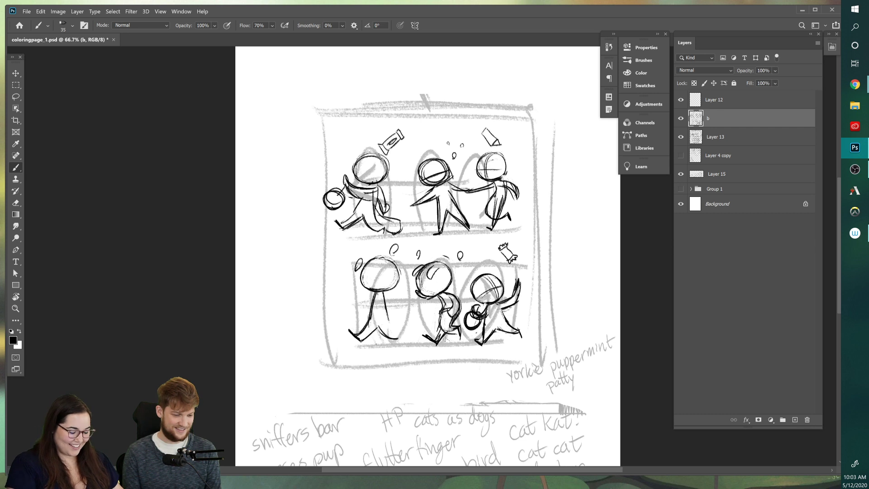
pyautogui.moveTo(376, 328); pyautogui.dragTo(409, 335)
pyautogui.press('e')
pyautogui.press('b')
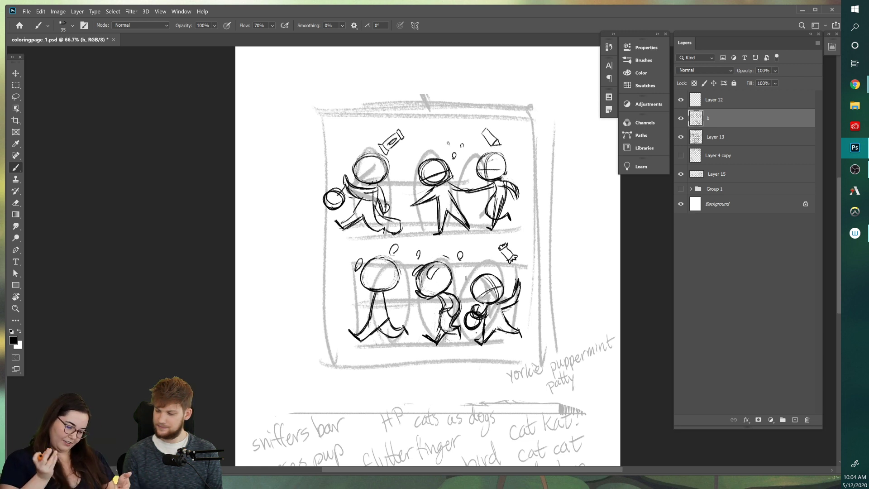
# Step: Scatter more small round candies around the heads of both rows of figures
pyautogui.moveTo(342, 259)
pyautogui.mouseDown()
pyautogui.moveTo(338, 267)
pyautogui.moveTo(342, 261)
pyautogui.mouseUp()
pyautogui.moveTo(348, 139)
pyautogui.mouseDown()
pyautogui.moveTo(363, 132)
pyautogui.moveTo(355, 126)
pyautogui.moveTo(382, 134)
pyautogui.moveTo(408, 159)
pyautogui.moveTo(425, 141)
pyautogui.mouseUp()
pyautogui.moveTo(434, 241)
pyautogui.mouseDown()
pyautogui.moveTo(441, 251)
pyautogui.moveTo(444, 245)
pyautogui.mouseUp()
# Step: Draw straight horizontal ground lines beneath the feet of the upper and lower rows
pyautogui.moveTo(342, 236); pyautogui.dragTo(515, 236)
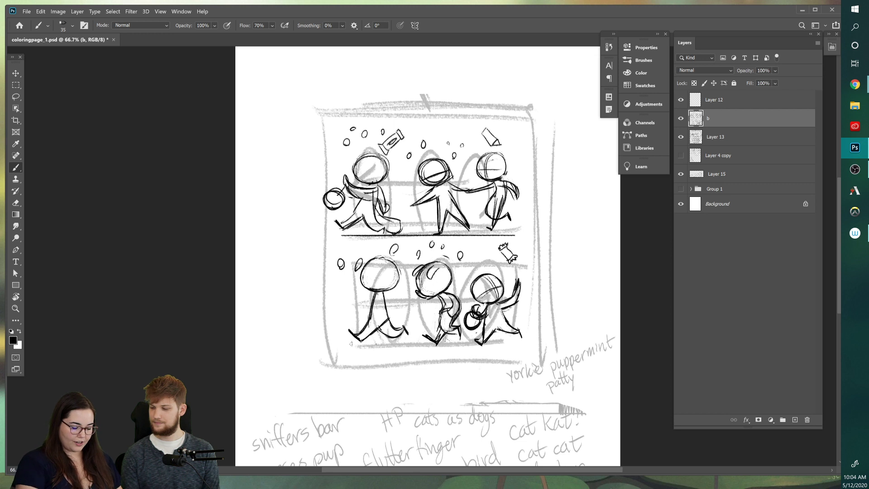
pyautogui.moveTo(348, 344); pyautogui.dragTo(526, 344)
pyautogui.hotkey('ctrl', 'z')
pyautogui.moveTo(347, 345); pyautogui.dragTo(525, 346)
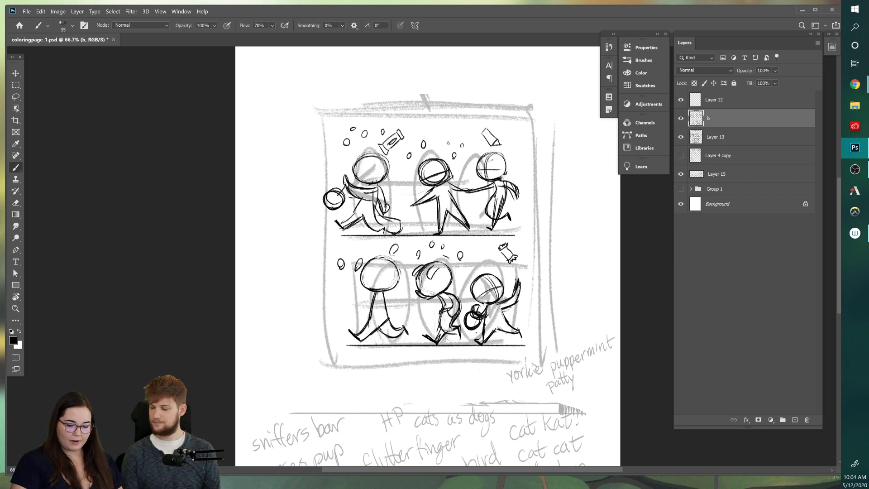
# Step: Hide Layer 12, layer b and Layer 13, and briefly show the TREATS artwork in Group 1
pyautogui.moveTo(681, 137); pyautogui.dragTo(681, 100)
pyautogui.click(681, 189)
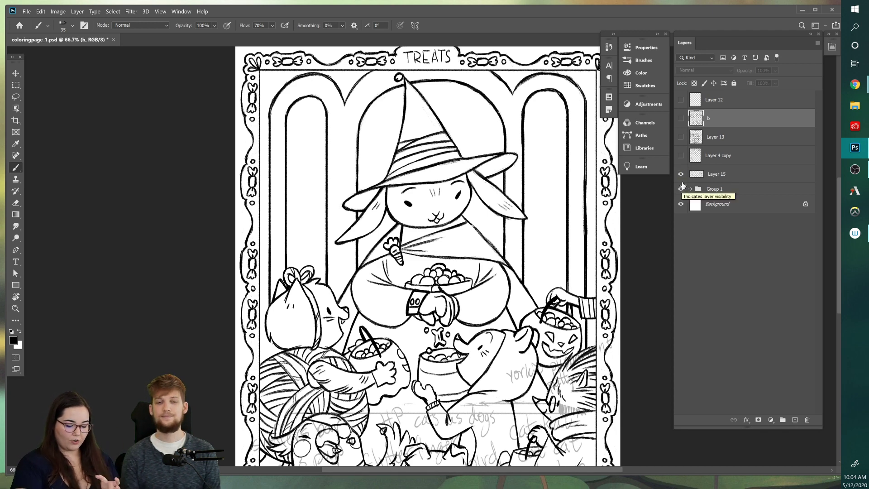
pyautogui.click(681, 188)
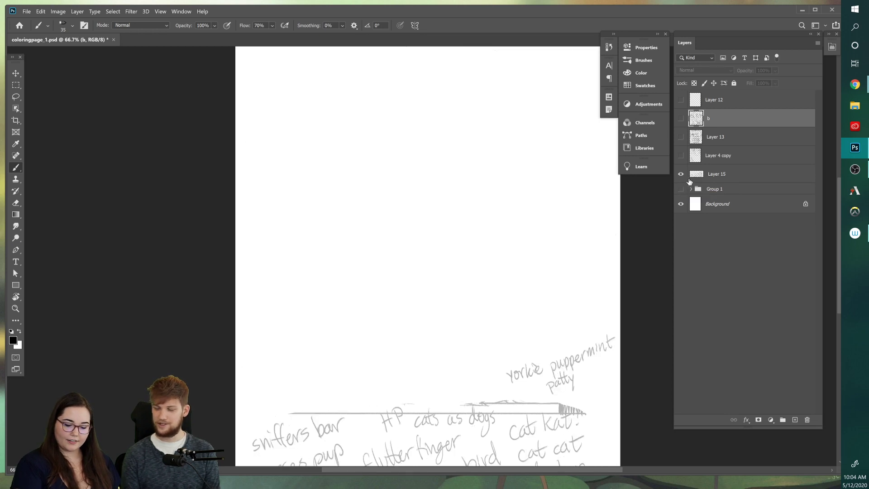
# Step: Show Layer 13 and layer b again to bring back both rows of figures
pyautogui.click(682, 137)
pyautogui.click(682, 118)
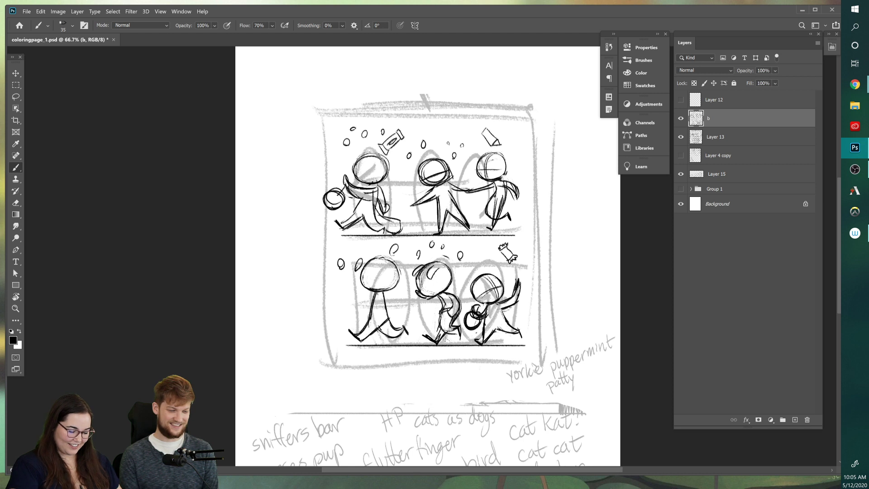
pyautogui.press('e')
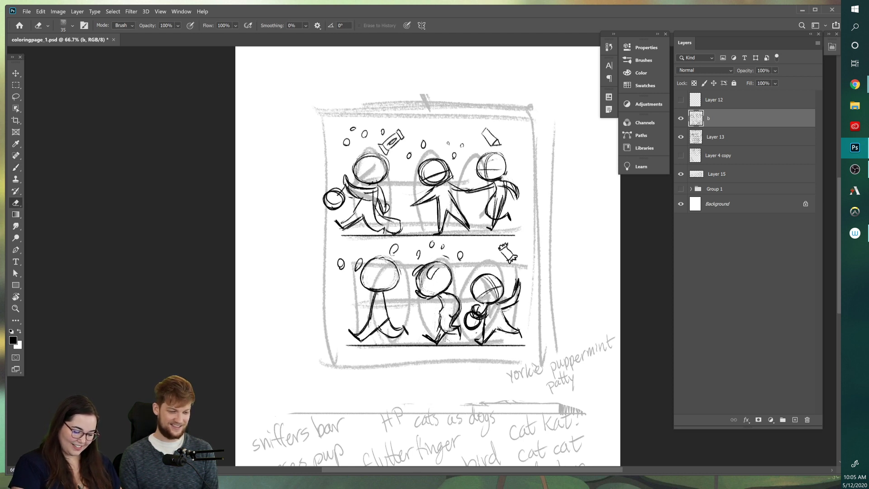
pyautogui.press('b')
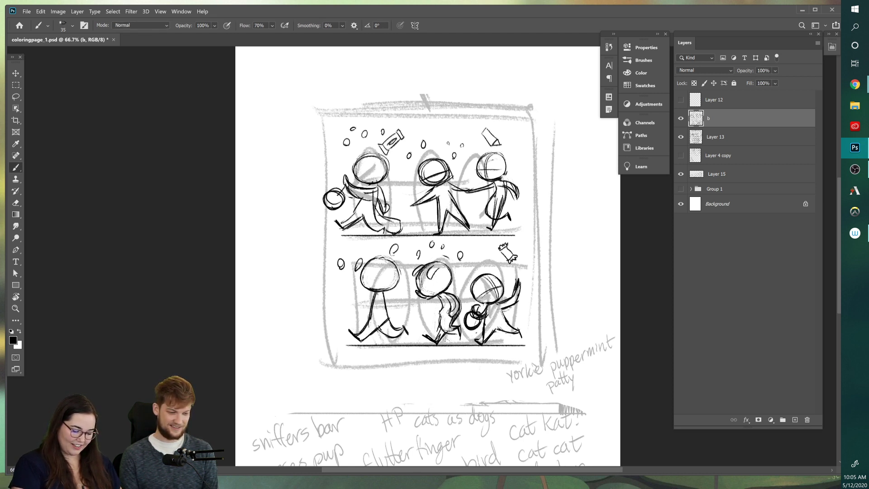
pyautogui.press('e')
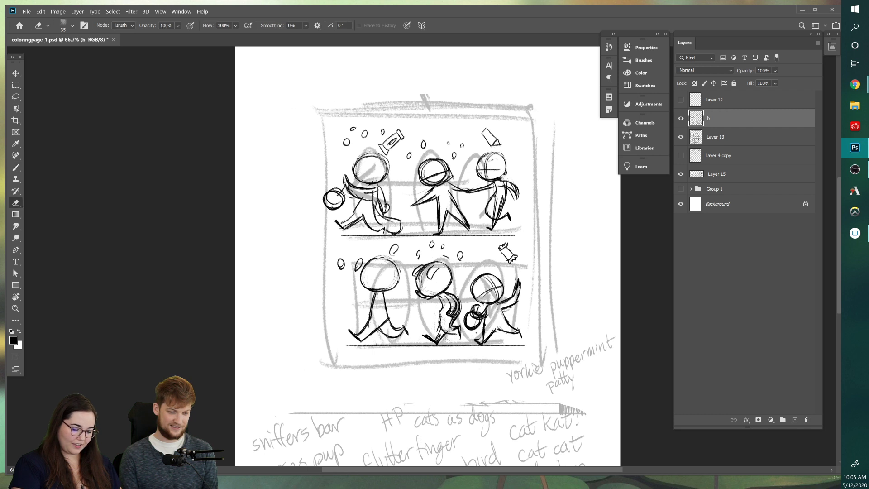
pyautogui.press('b')
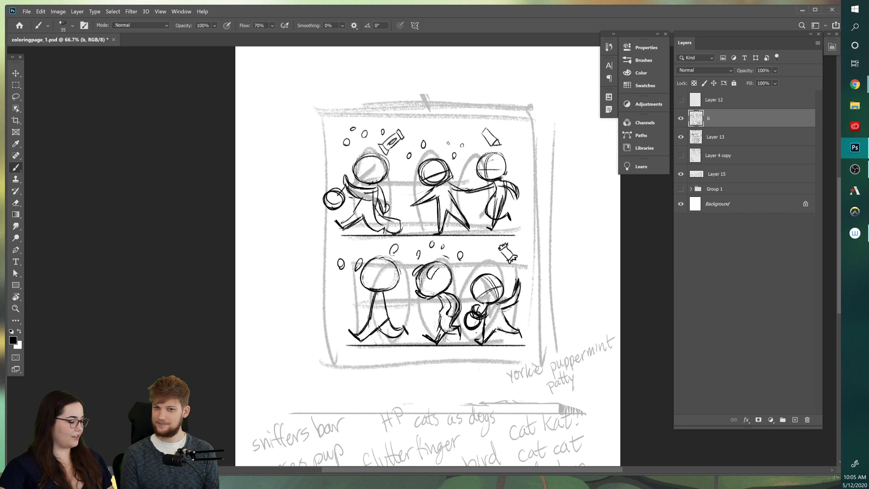
pyautogui.click(95, 11)
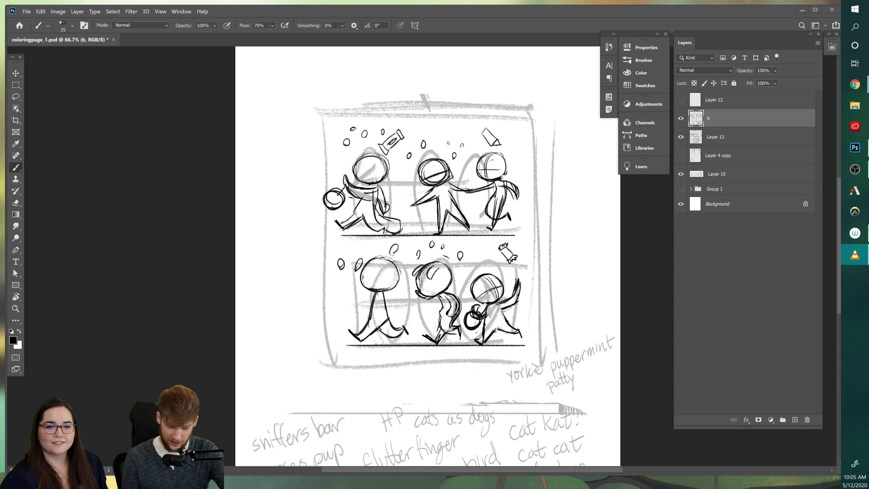
pyautogui.hotkey('alt', 'Tab')
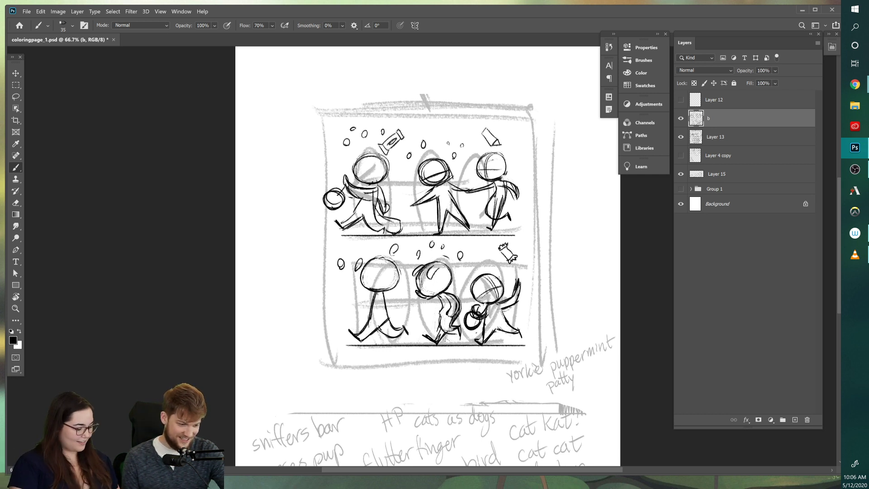
# Step: Flip the lower row of figures horizontally and shift it about 0.49 in right, back under the upper row
pyautogui.press('l')
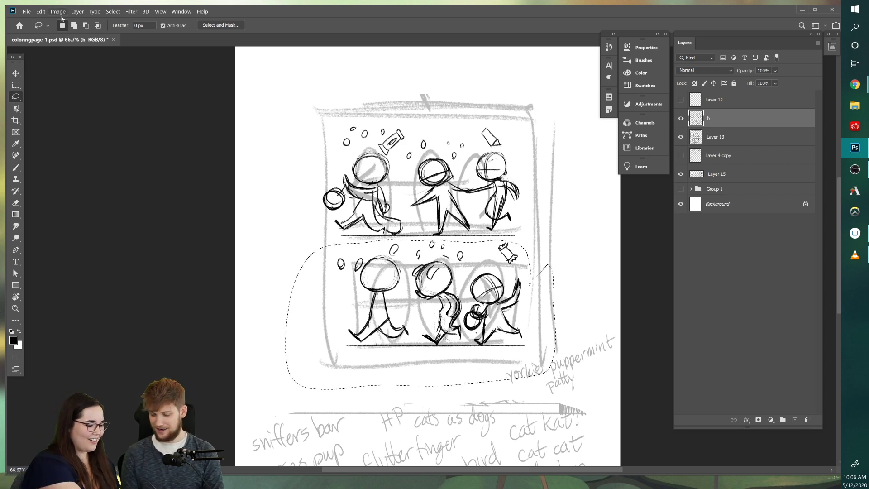
pyautogui.click(40, 11)
pyautogui.moveTo(118, 209)
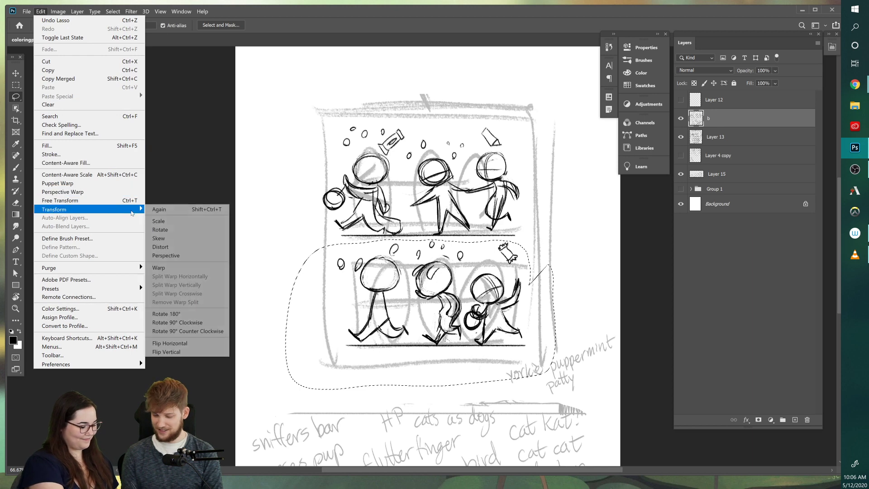
pyautogui.click(202, 346)
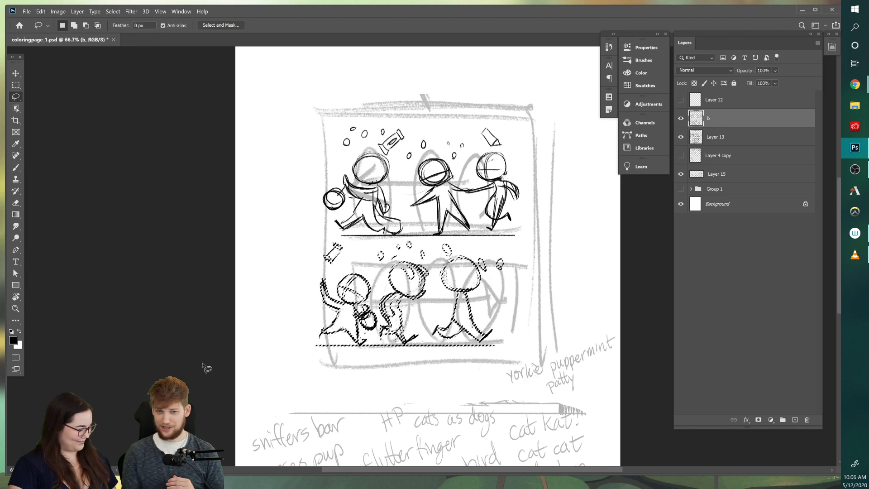
pyautogui.press('v')
pyautogui.moveTo(491, 309); pyautogui.dragTo(515, 320)
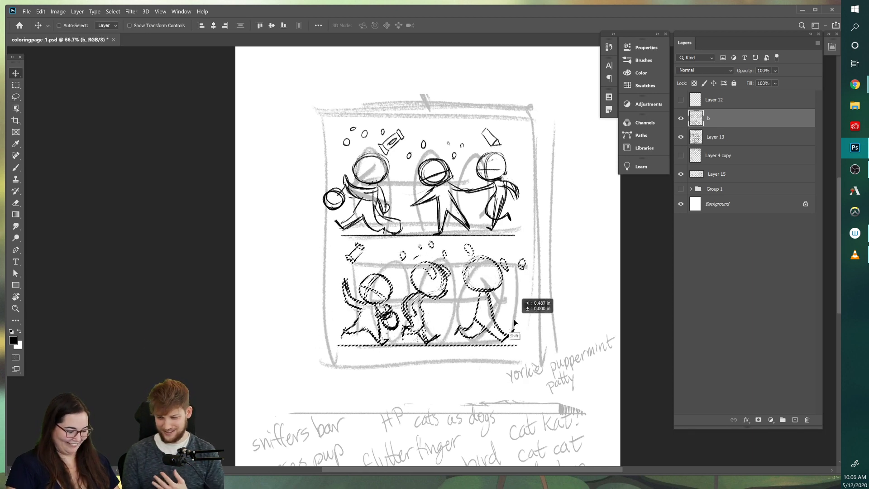
pyautogui.hotkey('ctrl', 'd')
# Step: Draw a straight-edged rectangular border around both rows of figures on layer b
pyautogui.press('b')
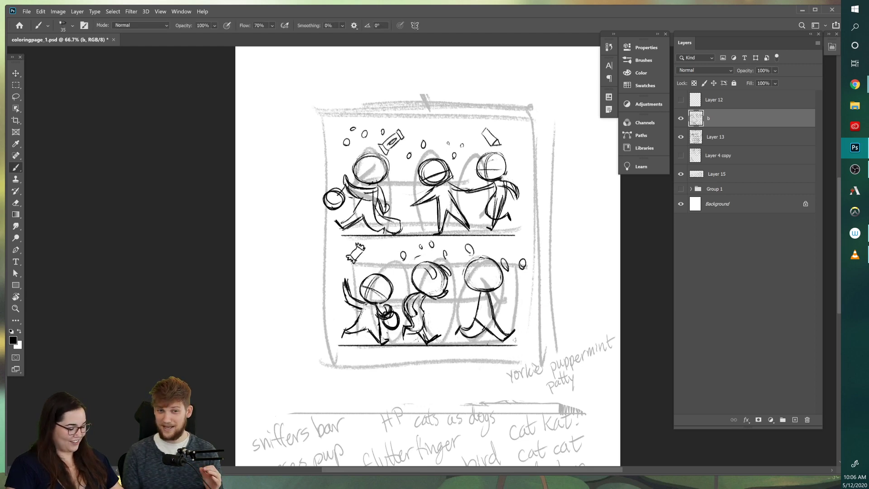
pyautogui.moveTo(317, 114); pyautogui.dragTo(346, 351)
pyautogui.hotkey('ctrl', 'z')
pyautogui.click(312, 110)
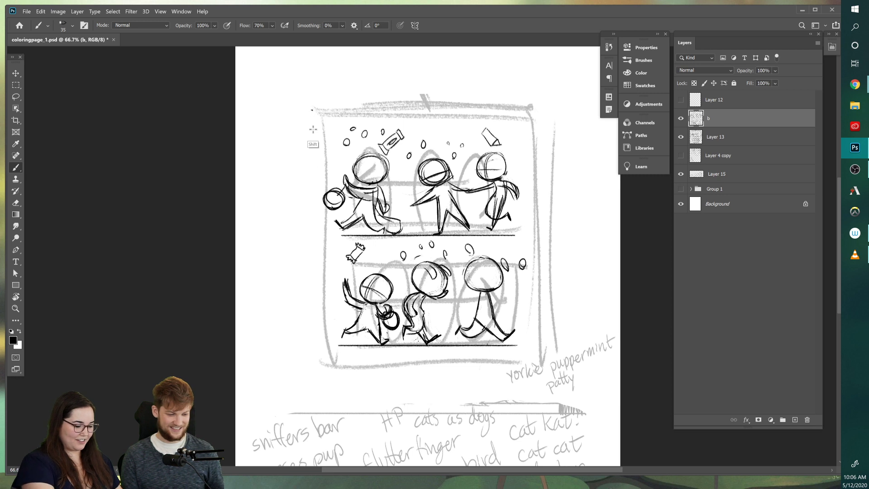
pyautogui.moveTo(312, 109)
pyautogui.mouseDown()
pyautogui.moveTo(320, 254)
pyautogui.moveTo(349, 363)
pyautogui.moveTo(320, 371)
pyautogui.moveTo(313, 362)
pyautogui.moveTo(561, 362)
pyautogui.mouseUp()
pyautogui.moveTo(311, 108)
pyautogui.mouseDown()
pyautogui.moveTo(517, 122)
pyautogui.moveTo(545, 149)
pyautogui.mouseUp()
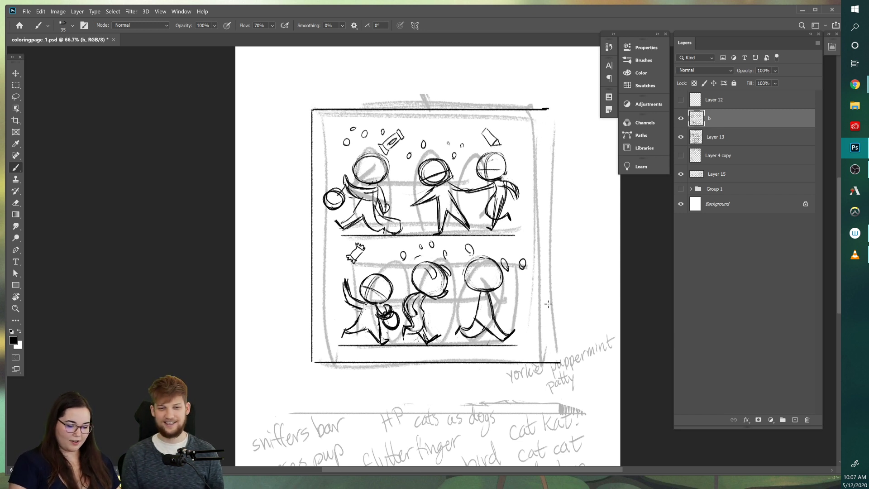
pyautogui.moveTo(549, 109); pyautogui.dragTo(549, 362)
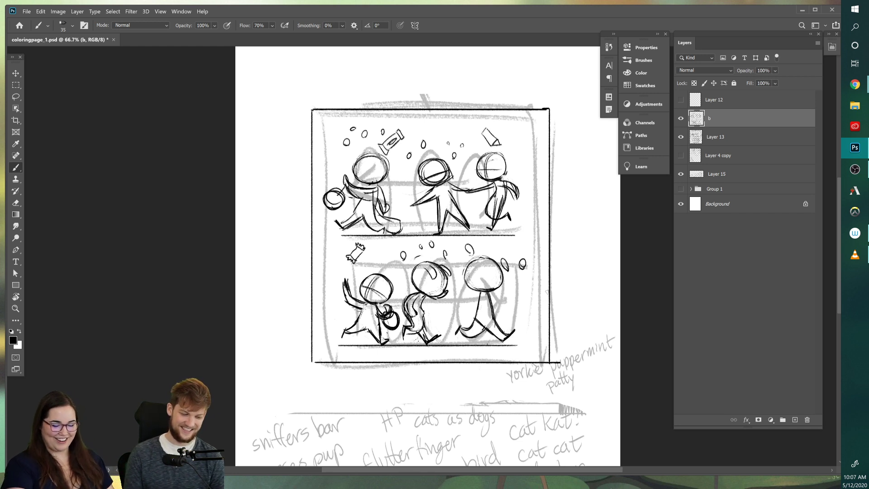
# Step: Hide Layer 13, flip all of layer b horizontally and shift the flipped sketch slightly left
pyautogui.click(681, 137)
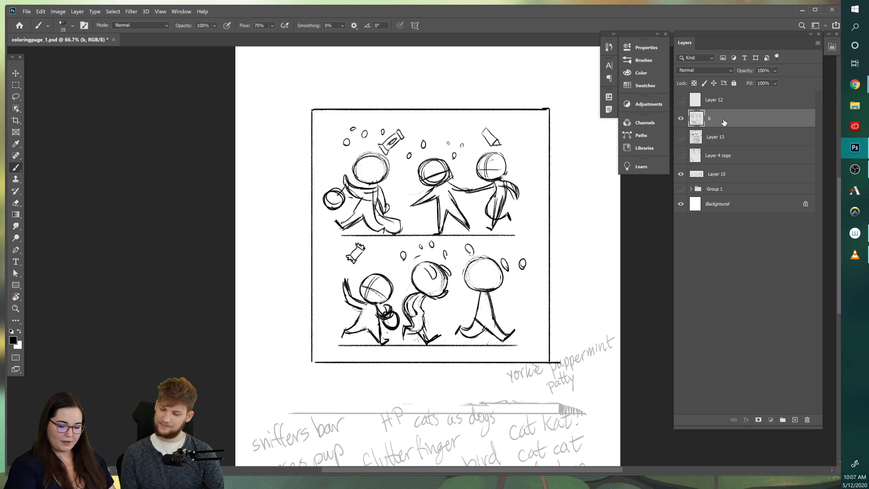
pyautogui.click(41, 12)
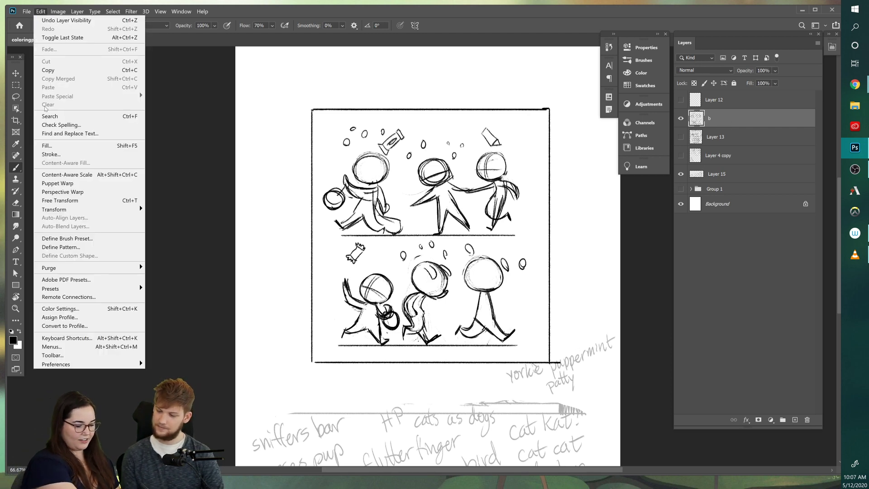
pyautogui.moveTo(97, 209)
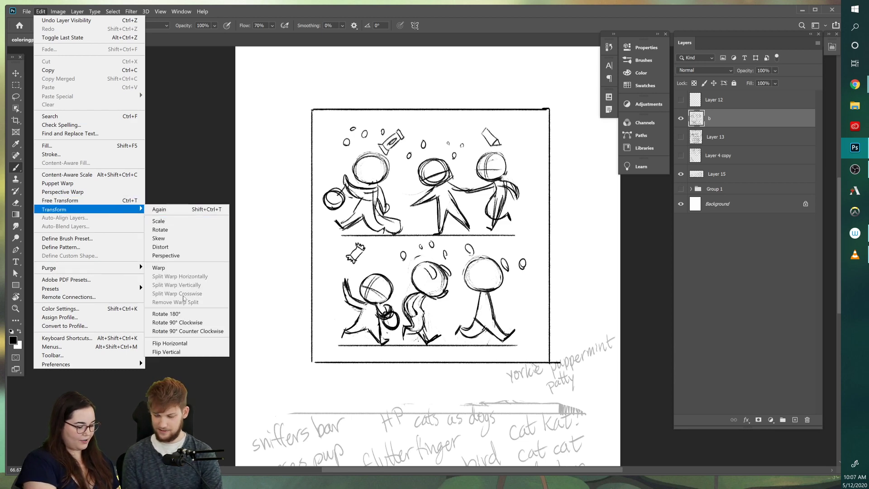
pyautogui.click(196, 343)
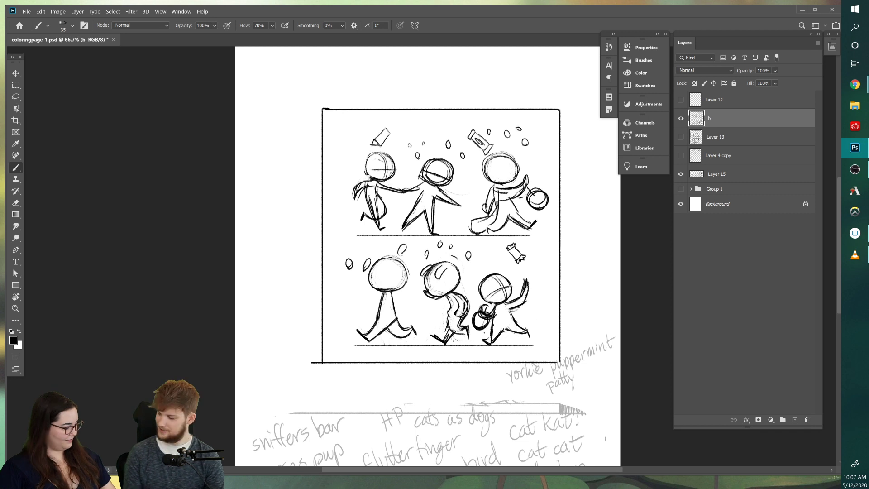
pyautogui.press('v')
pyautogui.moveTo(558, 307); pyautogui.dragTo(539, 307)
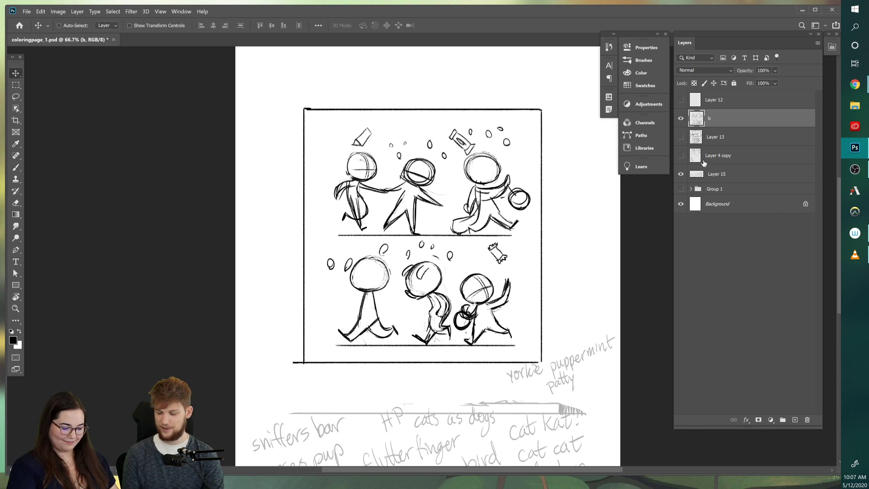
# Step: Duplicate layer b and flip the copy horizontally
pyautogui.hotkey('ctrl', 'j')
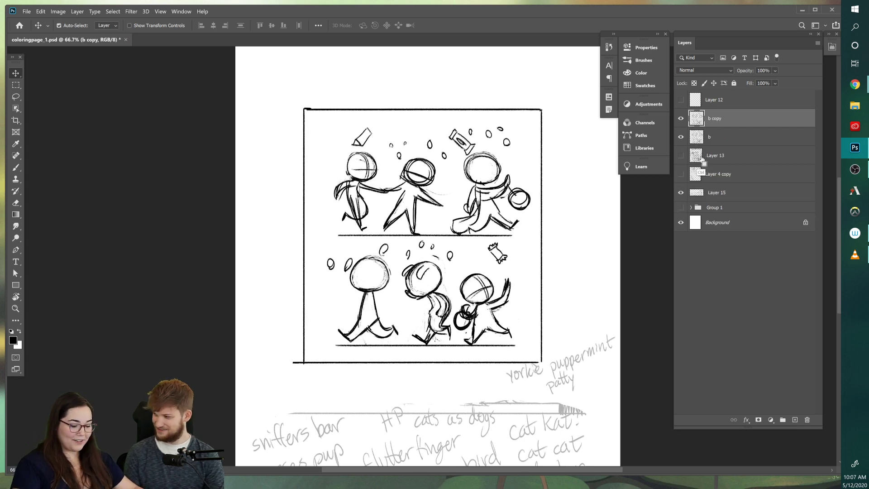
pyautogui.click(40, 11)
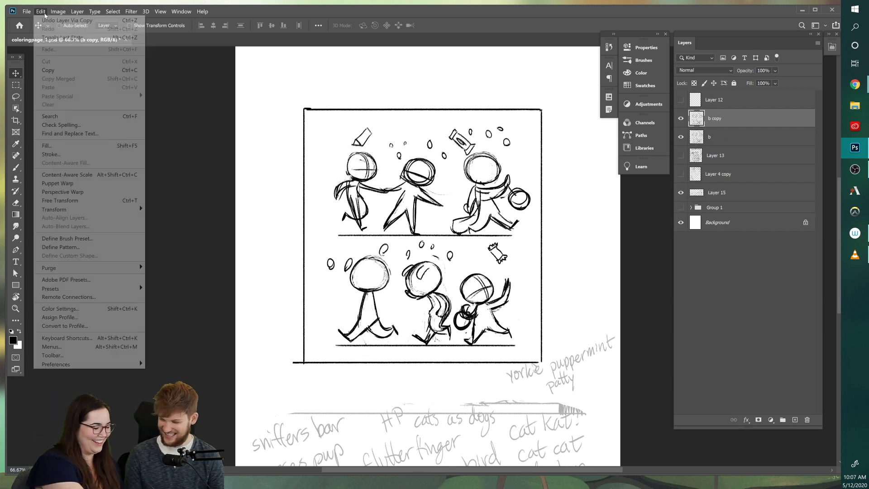
pyautogui.moveTo(112, 211)
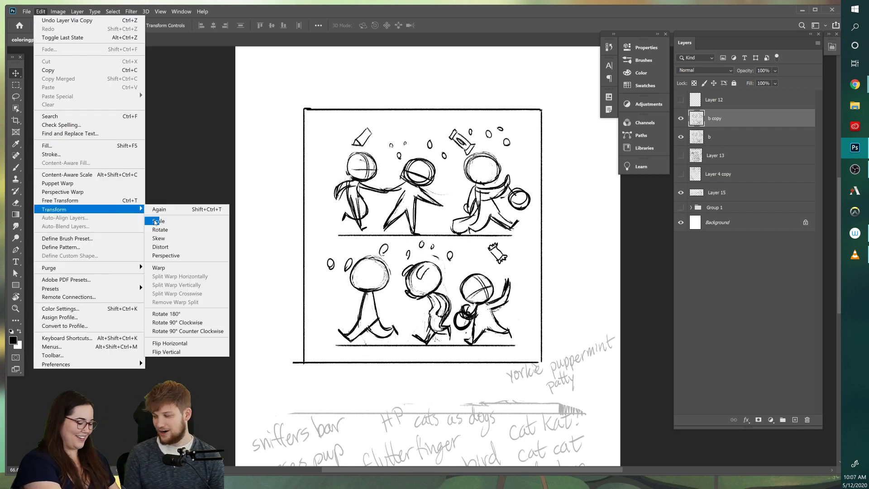
pyautogui.click(196, 335)
# Step: Compare the two mirrored compositions by alternately showing layer b and b copy, ending with only layer b shown
pyautogui.click(681, 118)
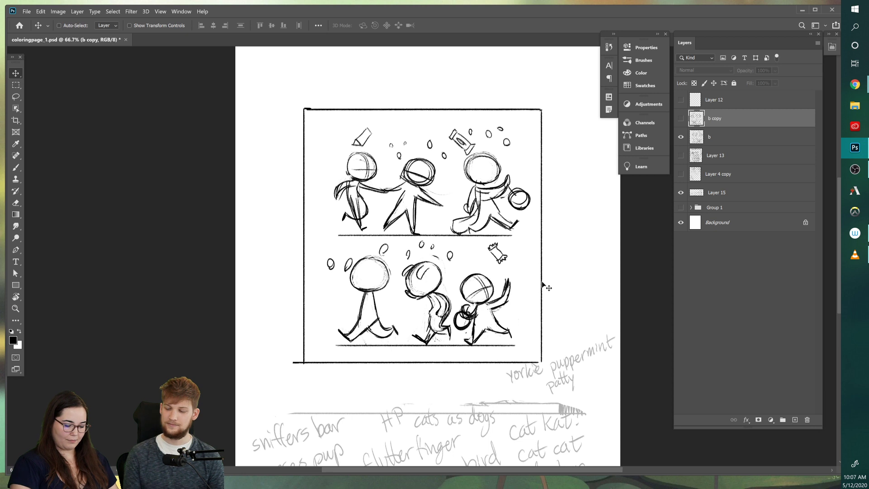
pyautogui.click(681, 137)
pyautogui.click(681, 118)
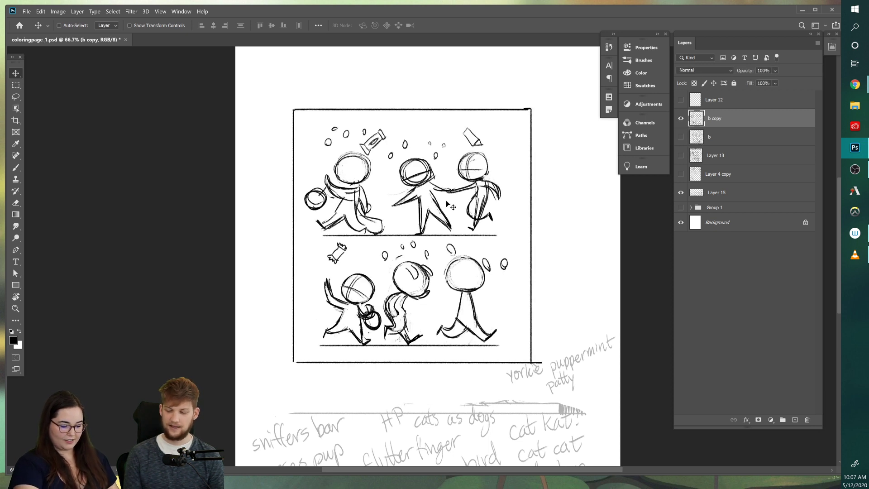
pyautogui.click(681, 118)
pyautogui.click(681, 137)
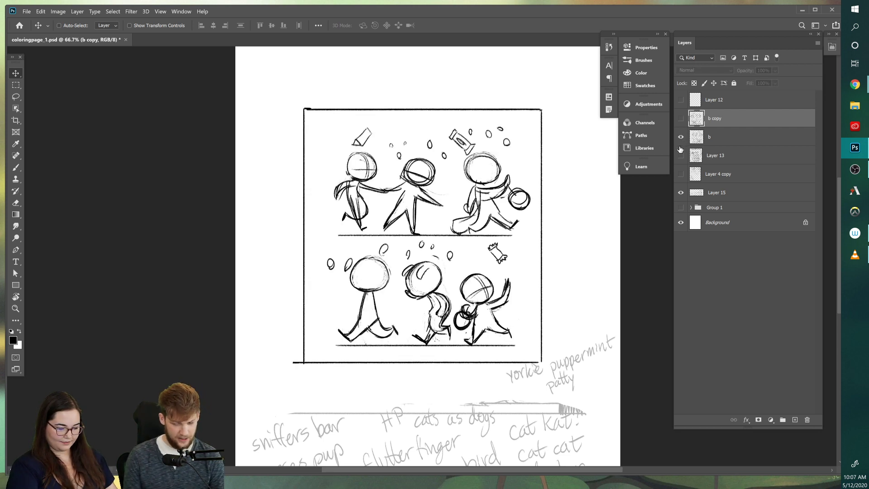
pyautogui.click(681, 137)
pyautogui.click(681, 118)
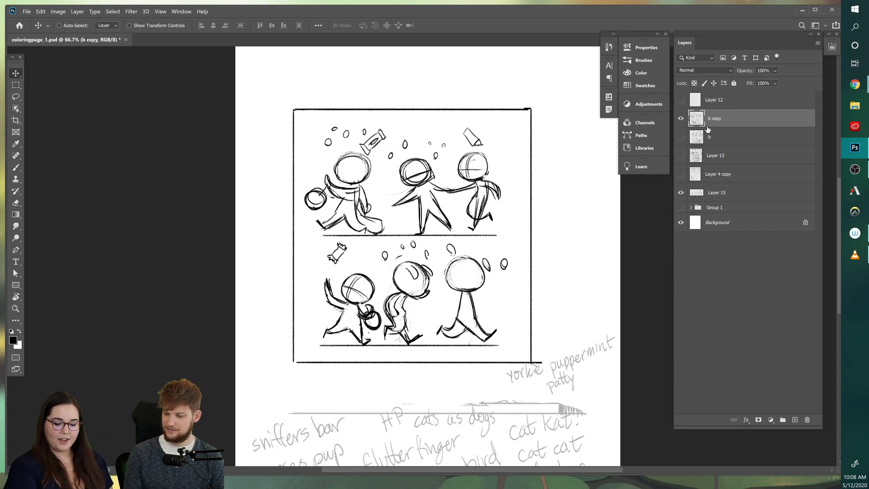
pyautogui.click(681, 118)
pyautogui.click(681, 137)
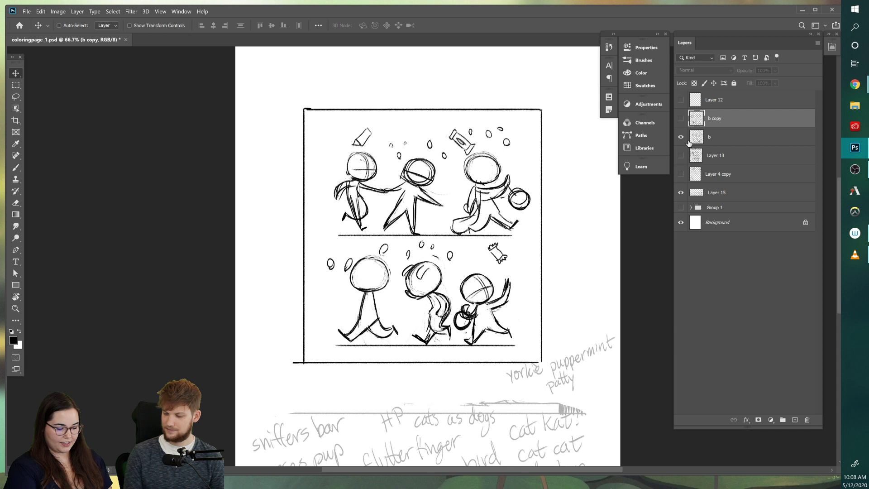
pyautogui.click(681, 137)
pyautogui.click(681, 119)
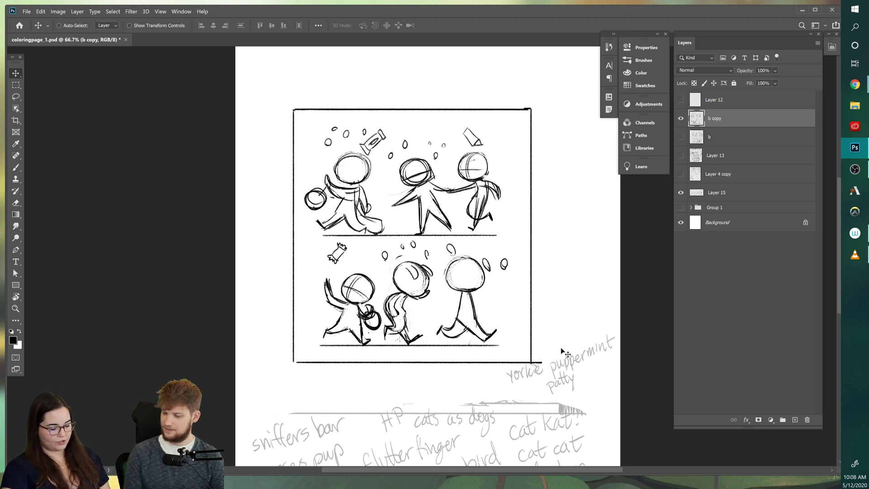
pyautogui.click(681, 118)
pyautogui.click(681, 137)
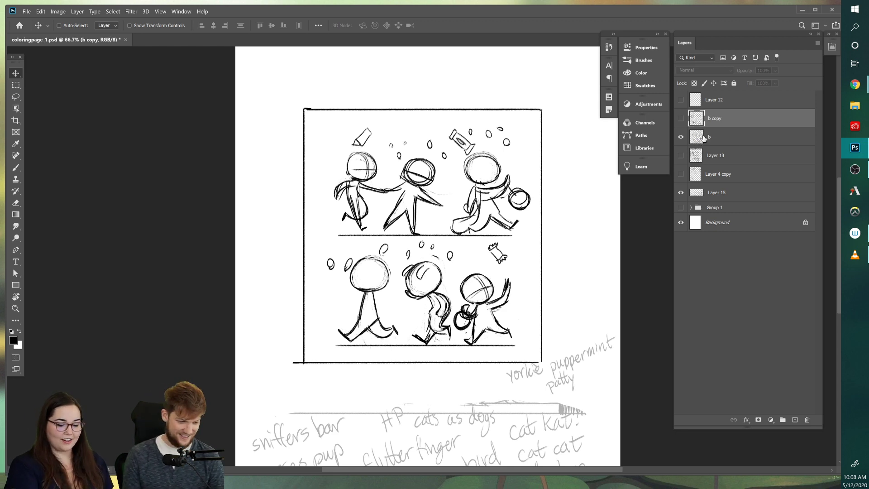
# Step: On layer b, draw a new straight vertical border line just inside the frame's left edge
pyautogui.click(722, 134)
pyautogui.press('b')
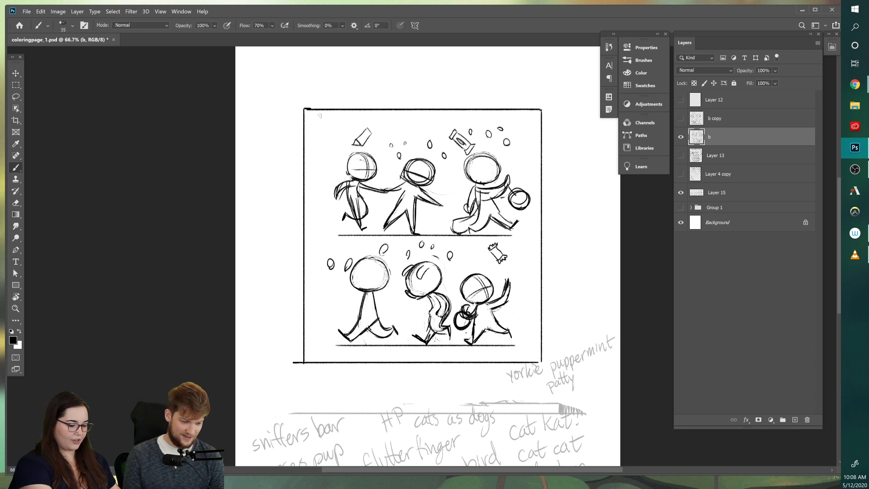
pyautogui.hotkey('ctrl', 'z')
pyautogui.moveTo(321, 110); pyautogui.dragTo(322, 343)
pyautogui.hotkey('ctrl', 'z')
pyautogui.moveTo(316, 111); pyautogui.dragTo(315, 361)
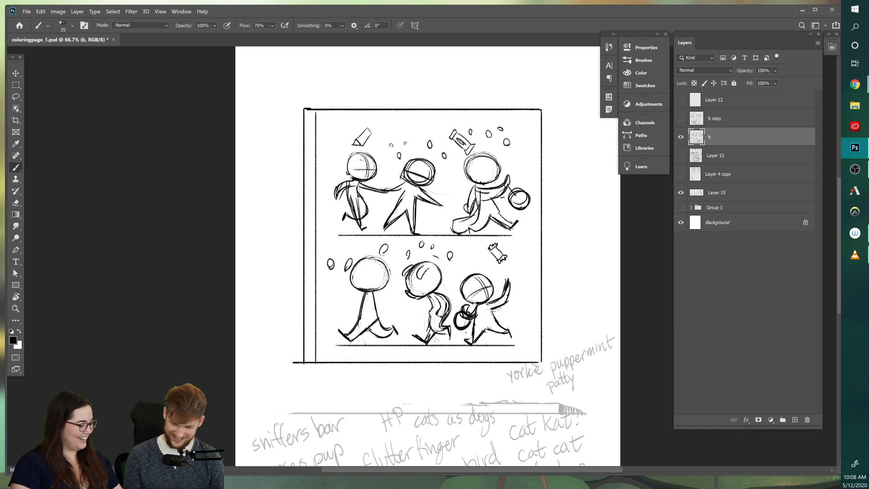
# Step: Delete the old left border and overhanging line ends outside the new vertical line
pyautogui.press('m')
pyautogui.moveTo(280, 94)
pyautogui.mouseDown()
pyautogui.moveTo(318, 199)
pyautogui.moveTo(316, 402)
pyautogui.mouseUp()
pyautogui.press('Delete')
pyautogui.hotkey('ctrl', 'd')
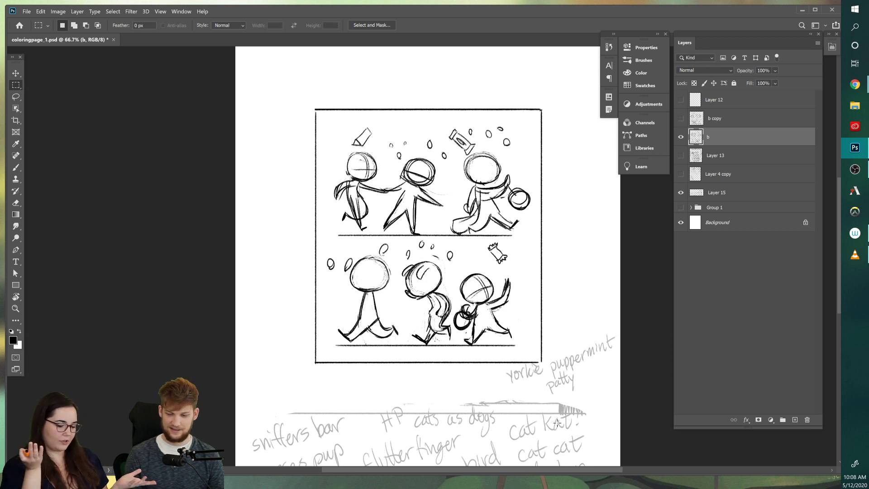
# Step: Dot tiny candy marks beside the lower row's outer figures, and switch visibility from layer b to b copy
pyautogui.press('b')
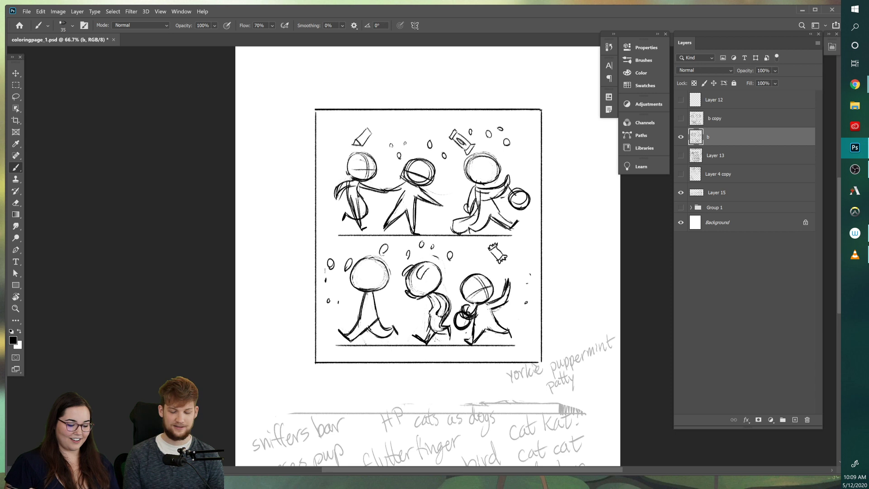
pyautogui.click(681, 137)
pyautogui.click(683, 119)
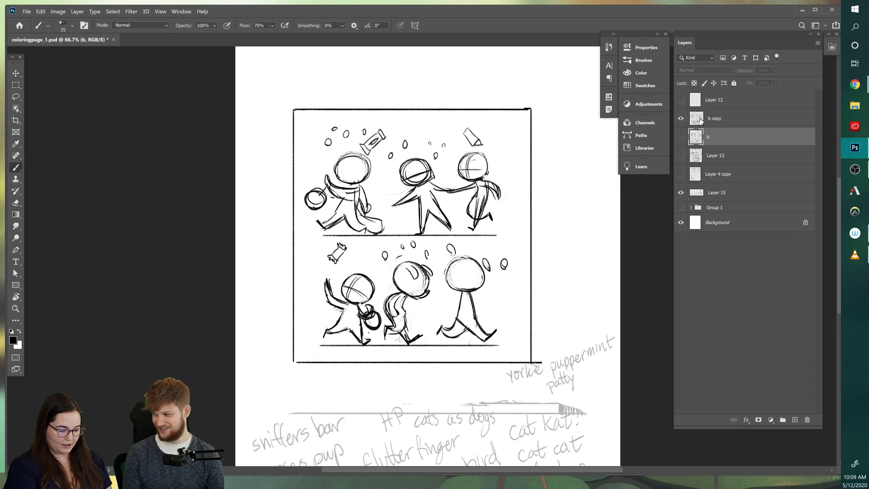
# Step: On layer b copy, draw a new straight vertical border line just inside the frame's right edge
pyautogui.click(715, 119)
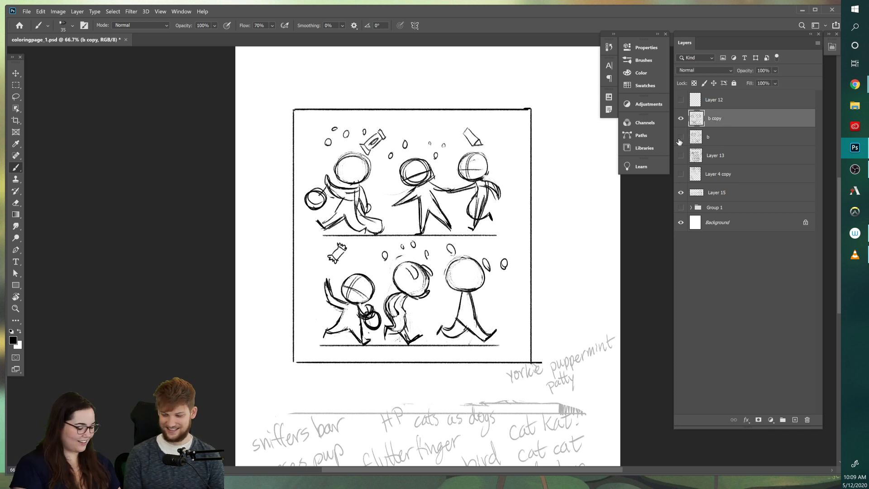
pyautogui.moveTo(523, 110); pyautogui.dragTo(523, 137)
pyautogui.keyDown('shift'); pyautogui.click(523, 361); pyautogui.keyUp('shift')
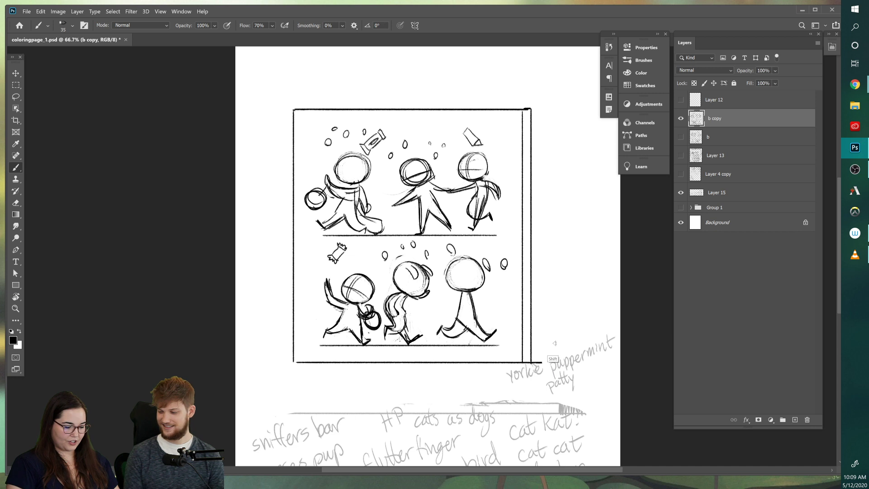
# Step: Delete the old right border and overhanging line ends, and shift the whole composition up and right on the page
pyautogui.press('m')
pyautogui.moveTo(523, 106); pyautogui.dragTo(576, 403)
pyautogui.press('Delete')
pyautogui.hotkey('ctrl', 'd')
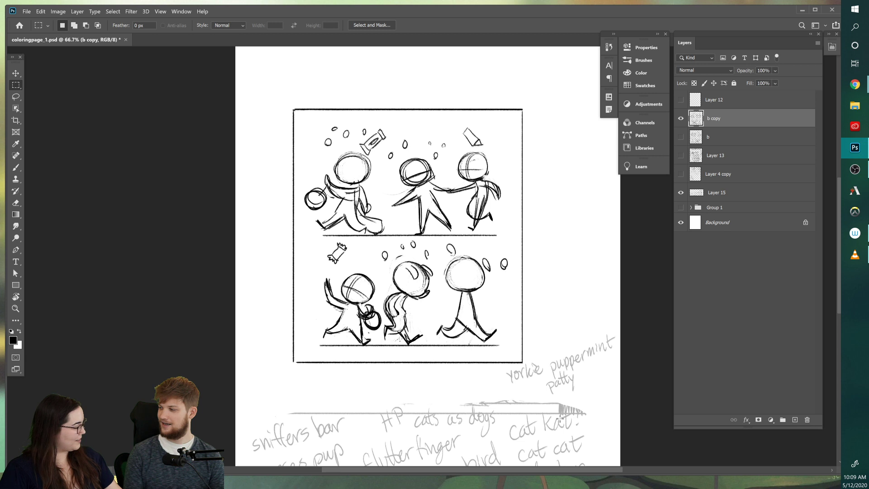
pyautogui.press('v')
pyautogui.moveTo(508, 296); pyautogui.dragTo(528, 273)
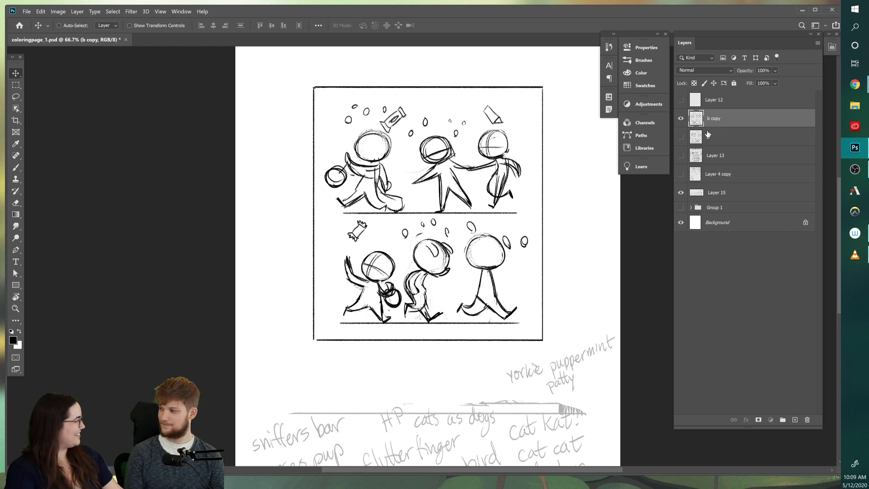
# Step: Sketch a temporary Z-shaped reading path across both rows of figures twice, undoing each stroke
pyautogui.press('b')
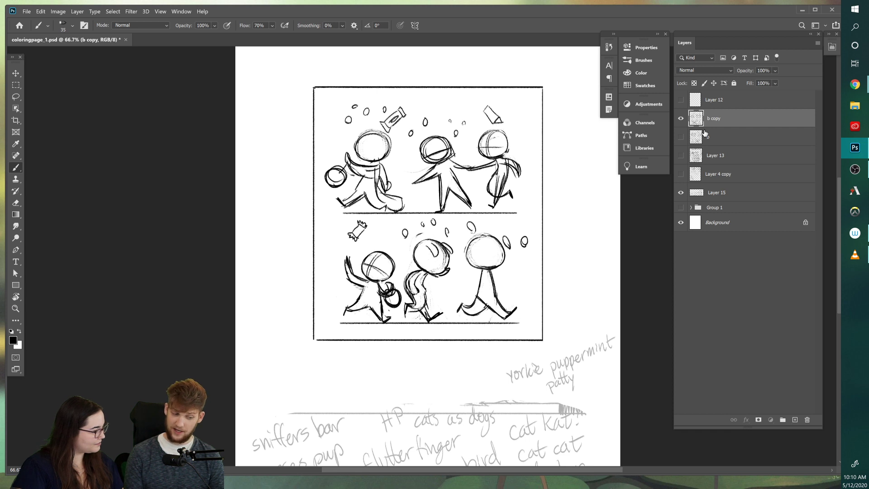
pyautogui.moveTo(345, 156)
pyautogui.mouseDown()
pyautogui.moveTo(377, 156)
pyautogui.moveTo(362, 260)
pyautogui.moveTo(533, 290)
pyautogui.mouseUp()
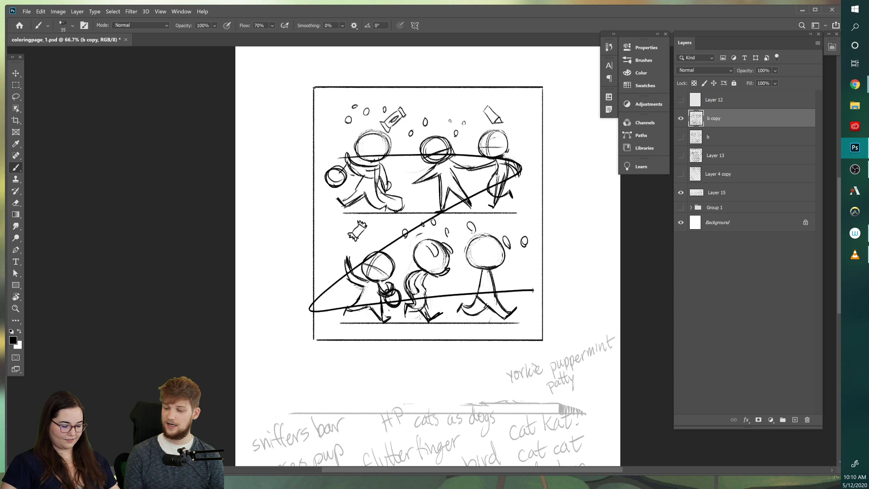
pyautogui.hotkey('ctrl', 'z')
pyautogui.moveTo(326, 158)
pyautogui.mouseDown()
pyautogui.moveTo(525, 177)
pyautogui.moveTo(328, 259)
pyautogui.moveTo(369, 282)
pyautogui.moveTo(551, 285)
pyautogui.mouseUp()
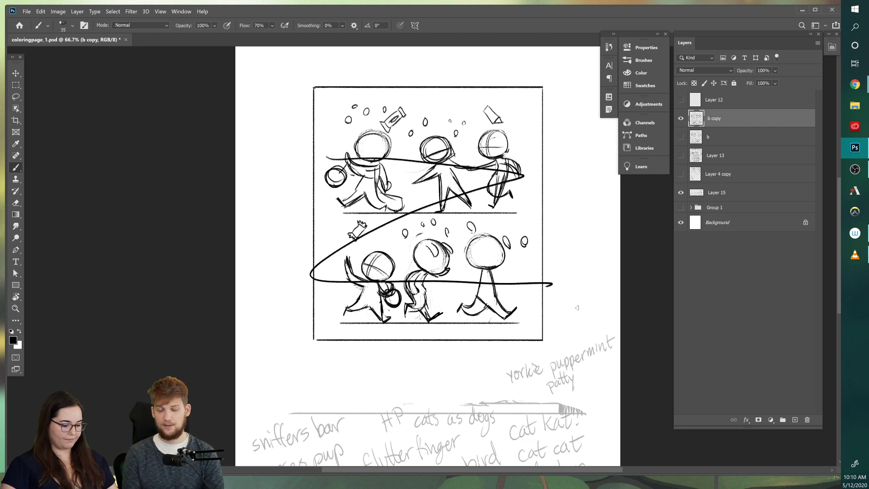
pyautogui.hotkey('ctrl', 'z')
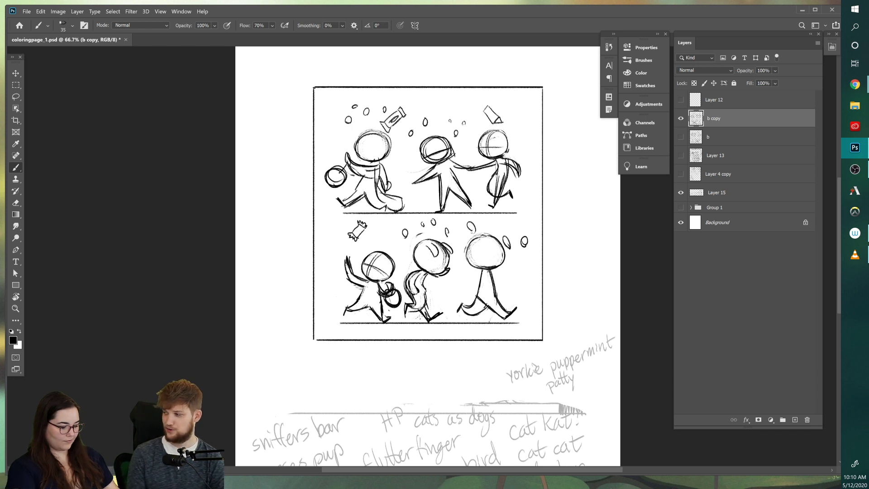
# Step: Try opposing diagonal lines between the corner figures of the two rows and undo them
pyautogui.moveTo(359, 131); pyautogui.dragTo(520, 298)
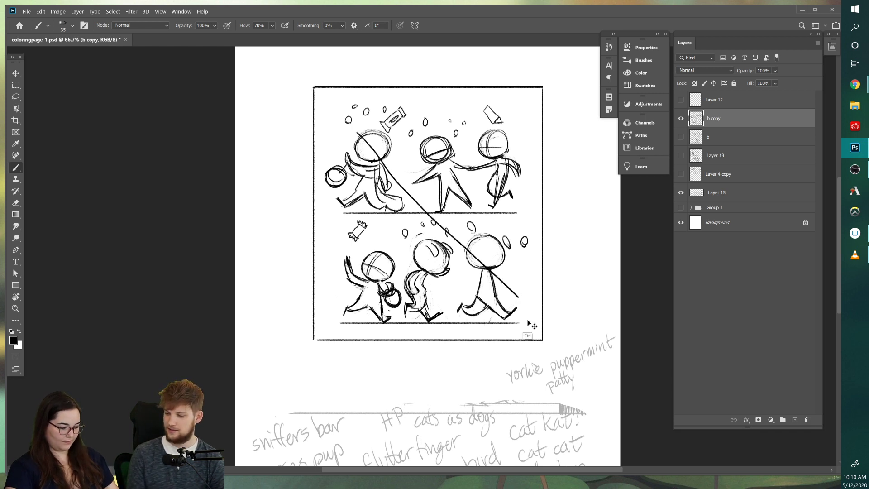
pyautogui.hotkey('ctrl', 'z')
pyautogui.moveTo(504, 132); pyautogui.dragTo(450, 182)
pyautogui.moveTo(480, 156); pyautogui.dragTo(327, 325)
pyautogui.hotkey('ctrl', 'z')
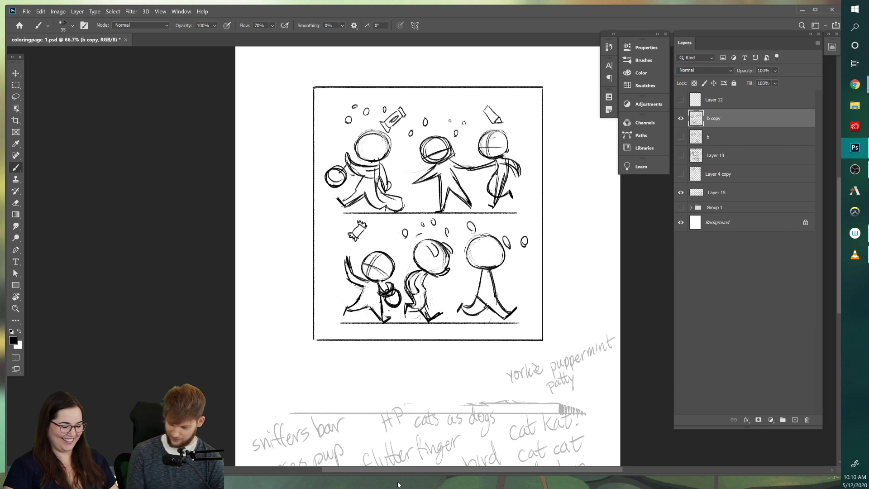
# Step: Redraw the head outline and facial guideline of the upper row's right figure with darker strokes
pyautogui.moveTo(503, 132)
pyautogui.mouseDown()
pyautogui.moveTo(479, 148)
pyautogui.moveTo(507, 150)
pyautogui.moveTo(487, 142)
pyautogui.moveTo(489, 154)
pyautogui.moveTo(492, 136)
pyautogui.moveTo(489, 156)
pyautogui.moveTo(498, 156)
pyautogui.moveTo(506, 141)
pyautogui.moveTo(487, 154)
pyautogui.moveTo(502, 142)
pyautogui.mouseUp()
pyautogui.press('e')
pyautogui.press('b')
pyautogui.press('e')
pyautogui.press('b')
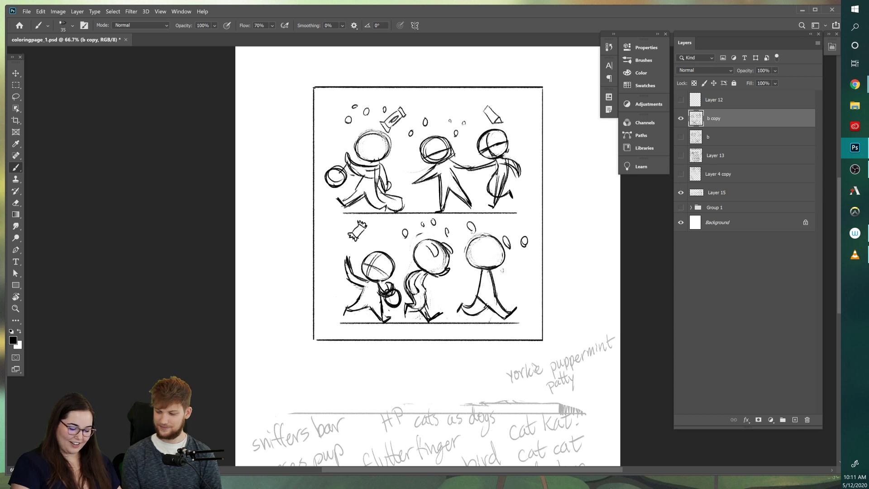
pyautogui.moveTo(435, 292)
pyautogui.mouseDown()
pyautogui.moveTo(430, 283)
pyautogui.moveTo(440, 299)
pyautogui.moveTo(428, 303)
pyautogui.moveTo(440, 285)
pyautogui.moveTo(451, 290)
pyautogui.mouseUp()
pyautogui.hotkey('ctrl', 'z')
pyautogui.hotkey('ctrl', 'z')
pyautogui.hotkey('ctrl', 'z')
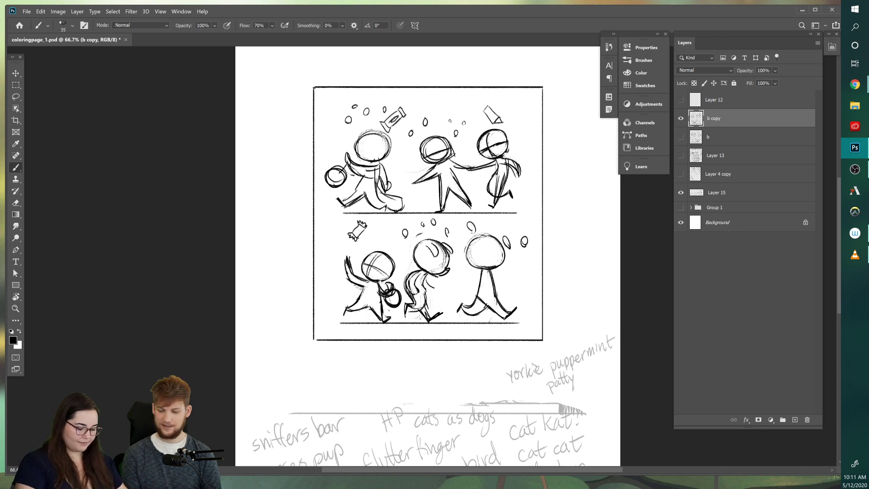
# Step: Lasso the lower row's left figure, move it slightly left, and deselect it
pyautogui.press('l')
pyautogui.moveTo(401, 275)
pyautogui.mouseDown()
pyautogui.moveTo(406, 316)
pyautogui.moveTo(362, 340)
pyautogui.moveTo(367, 250)
pyautogui.moveTo(400, 274)
pyautogui.moveTo(380, 297)
pyautogui.moveTo(400, 291)
pyautogui.moveTo(408, 300)
pyautogui.moveTo(433, 286)
pyautogui.moveTo(427, 281)
pyautogui.moveTo(425, 301)
pyautogui.mouseUp()
pyautogui.press('v')
pyautogui.hotkey('ctrl', 'd')
# Step: Rework the lower row's middle figure, adding a rounded bag shape behind its back
pyautogui.press('b')
pyautogui.press('e')
pyautogui.press('b')
pyautogui.press('e')
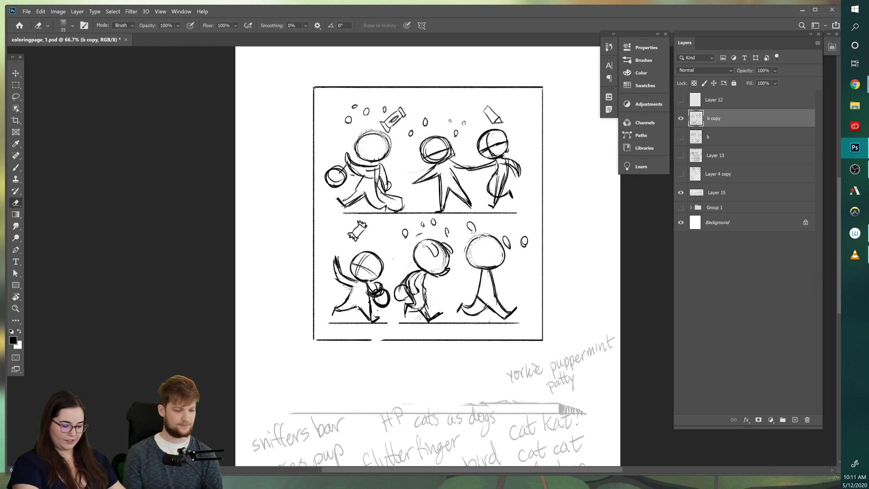
# Step: Erase the inner lines from the lower middle figure's head and redraw its round outline
pyautogui.moveTo(433, 256)
pyautogui.mouseDown()
pyautogui.moveTo(428, 245)
pyautogui.moveTo(452, 255)
pyautogui.moveTo(427, 240)
pyautogui.moveTo(423, 269)
pyautogui.mouseUp()
pyautogui.press('b')
pyautogui.moveTo(421, 247)
pyautogui.mouseDown()
pyautogui.moveTo(421, 268)
pyautogui.moveTo(426, 247)
pyautogui.mouseUp()
pyautogui.press('e')
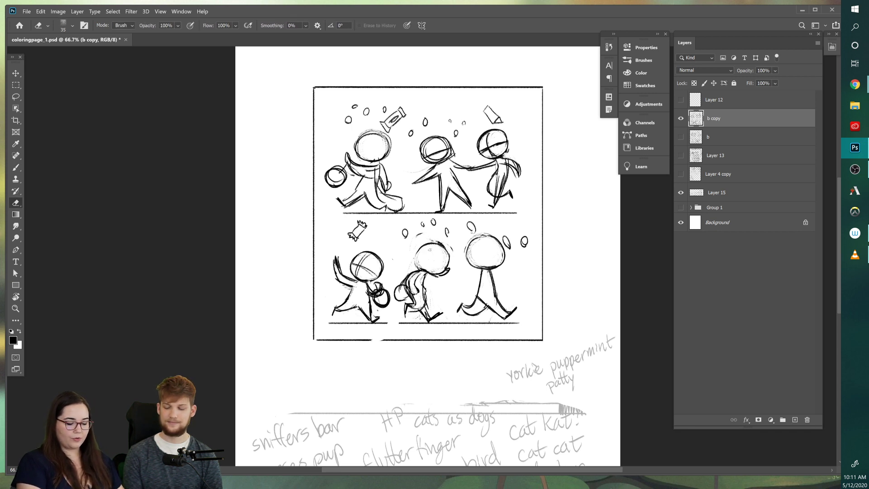
# Step: Draw small pointed ear shapes on top of the lower middle figure's head, refining them with the Brush and Eraser
pyautogui.press('b')
pyautogui.press('e')
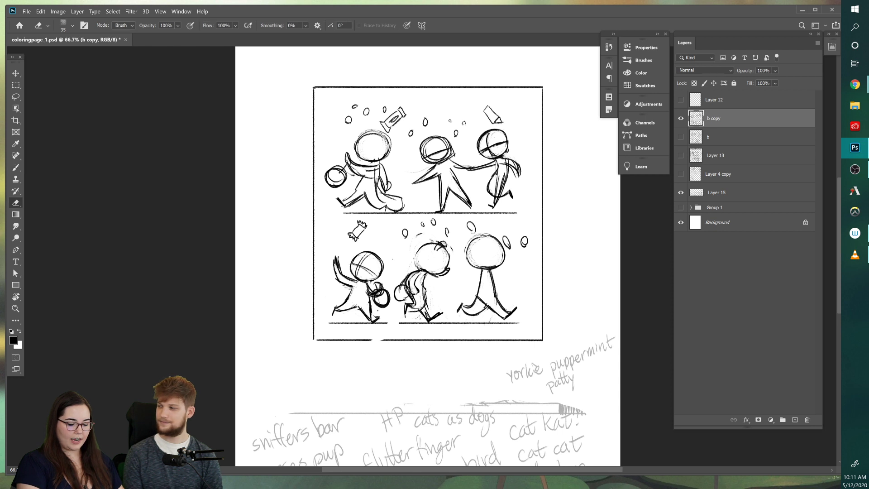
pyautogui.press('b')
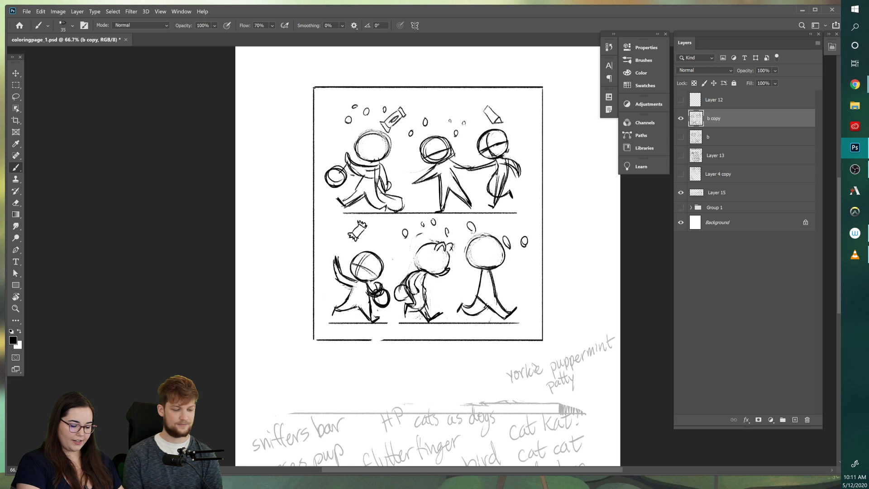
pyautogui.press('e')
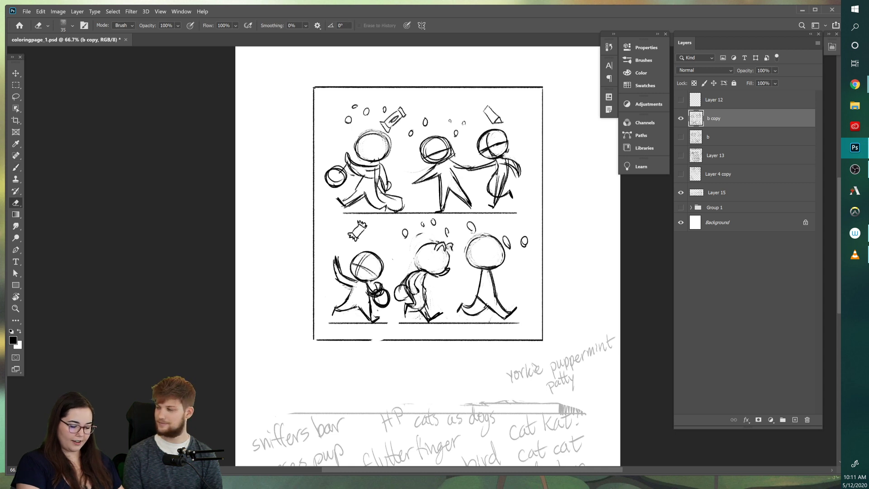
pyautogui.press('b')
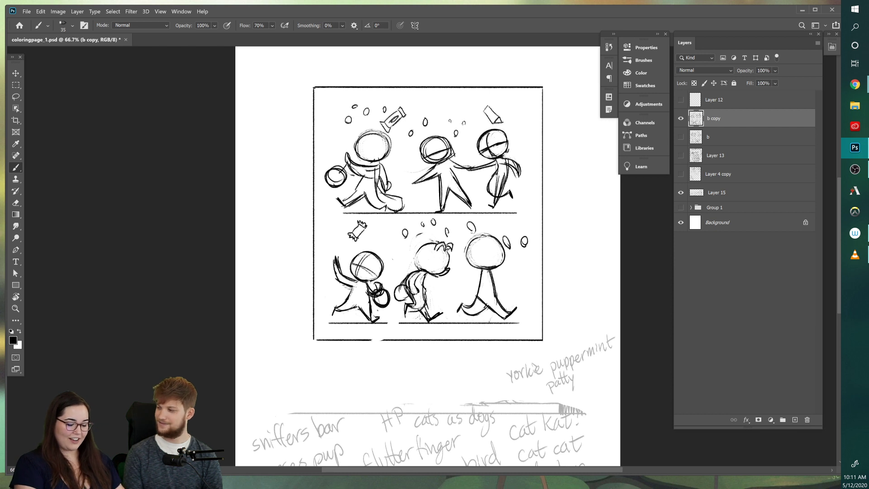
pyautogui.press('e')
pyautogui.press('b')
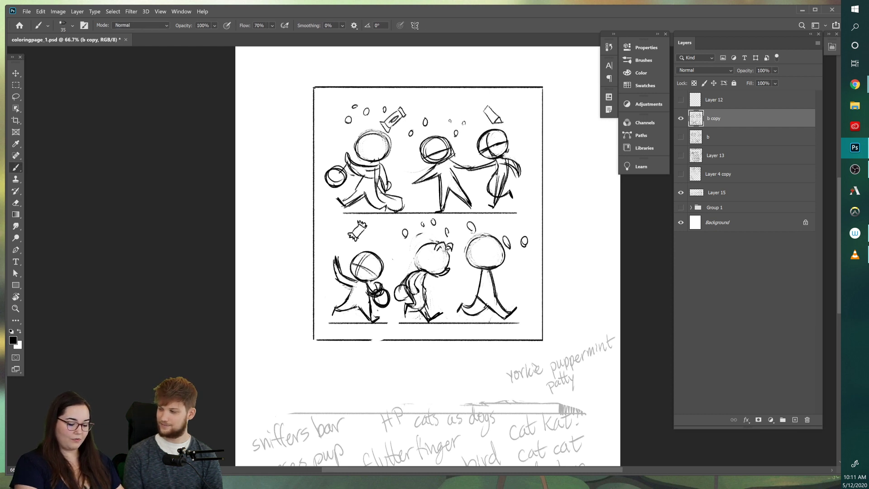
pyautogui.press('e')
pyautogui.press('b')
pyautogui.moveTo(438, 244); pyautogui.dragTo(434, 250)
pyautogui.press('e')
pyautogui.press('b')
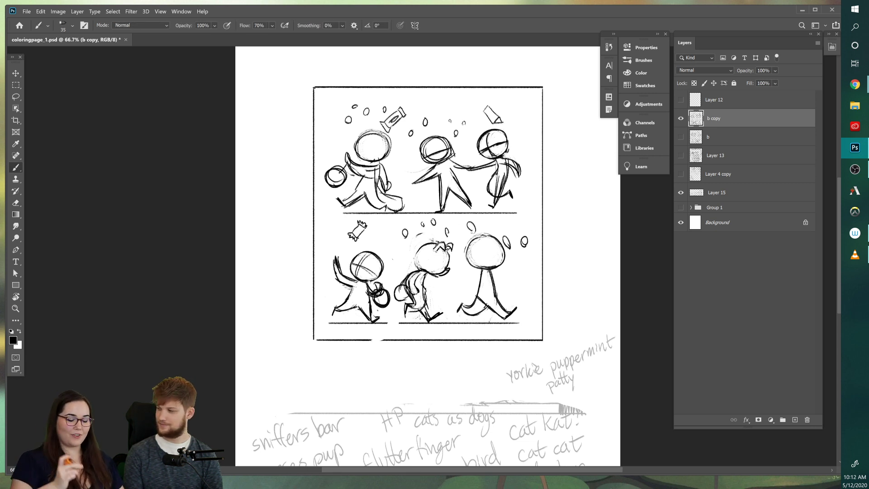
# Step: Erase and reshape the chin and muzzle outline of the lower row's middle figure
pyautogui.press('e')
pyautogui.moveTo(443, 268)
pyautogui.mouseDown()
pyautogui.moveTo(416, 265)
pyautogui.moveTo(450, 271)
pyautogui.mouseUp()
pyautogui.press('b')
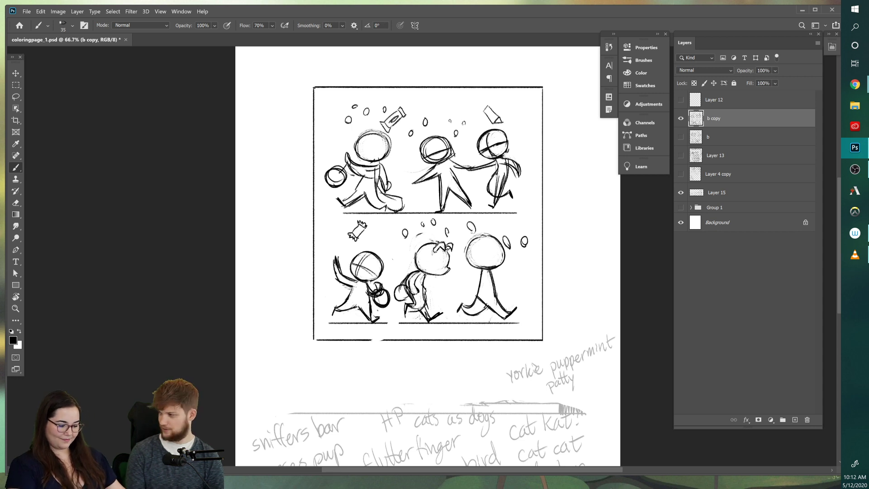
pyautogui.press('e')
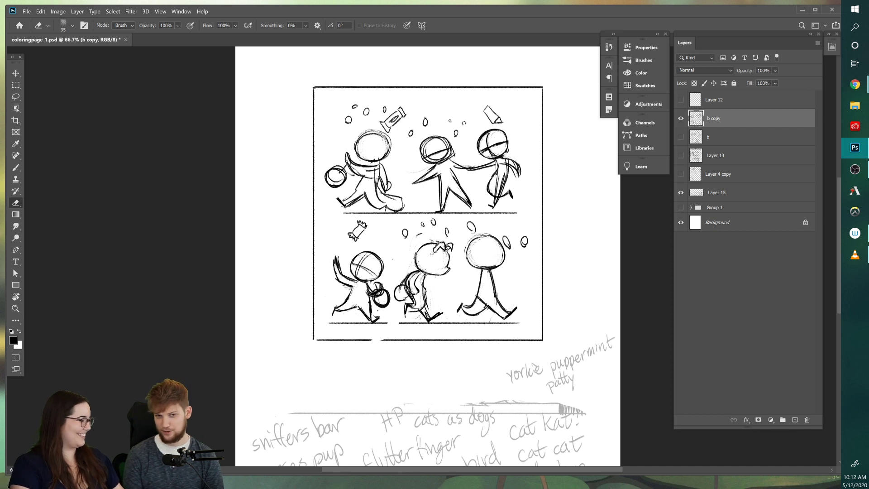
pyautogui.press('b')
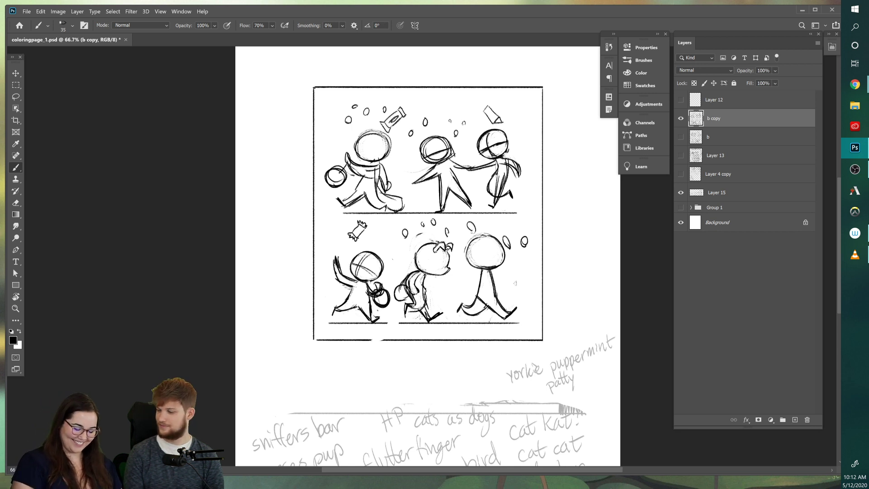
# Step: Erase the candy beside the lower right figure's head and part of its outline, and draw a protruding snout there
pyautogui.press('e')
pyautogui.press('b')
pyautogui.press('e')
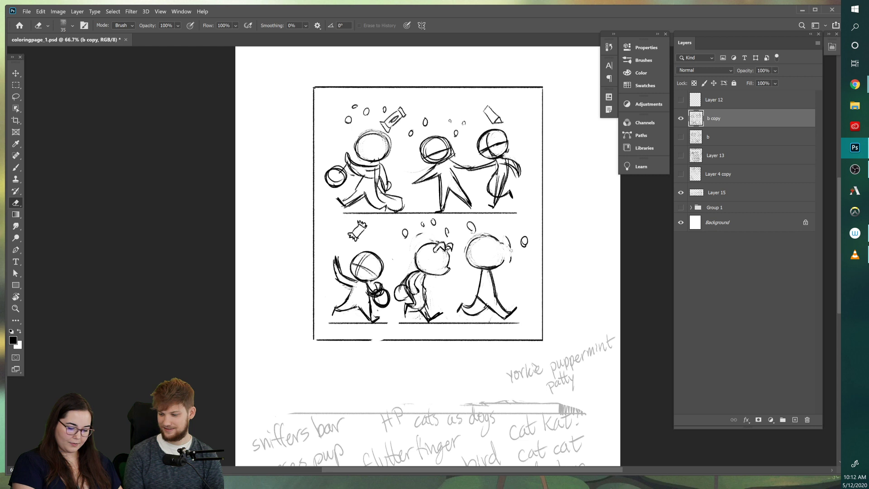
pyautogui.press('b')
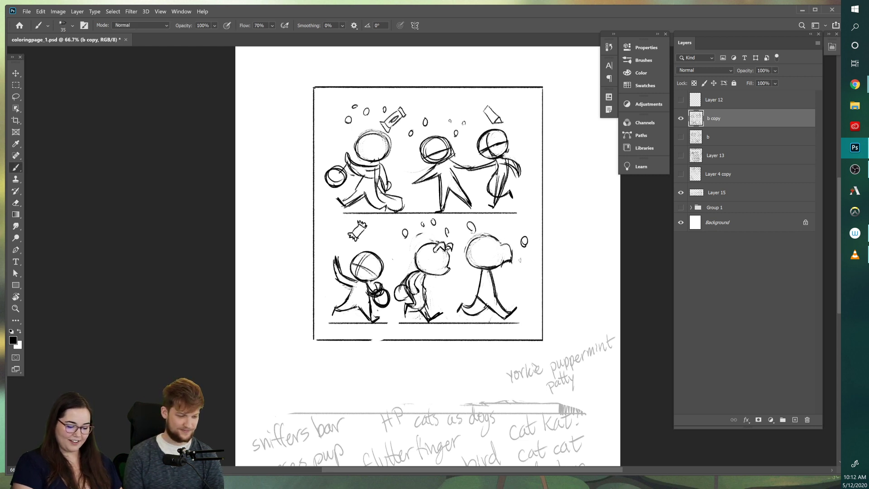
pyautogui.press('e')
pyautogui.press('b')
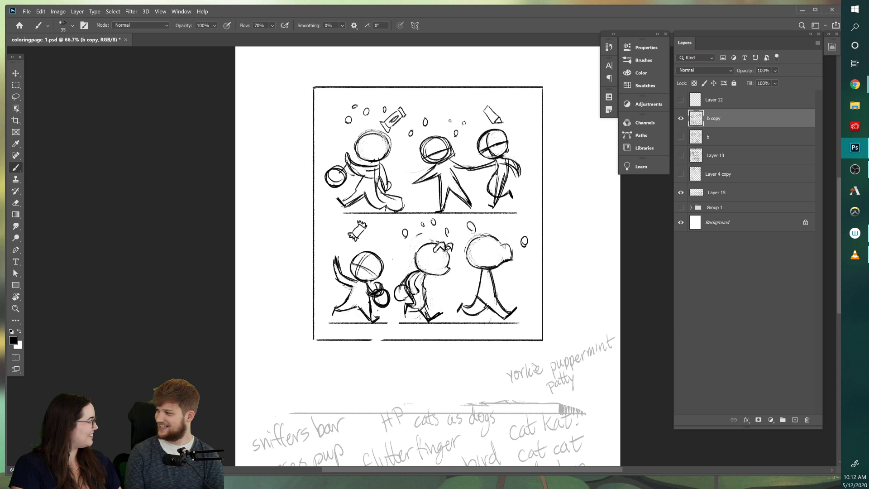
# Step: Refine the lower right figure's snout and draw a small circle and a short curve on its face
pyautogui.press('e')
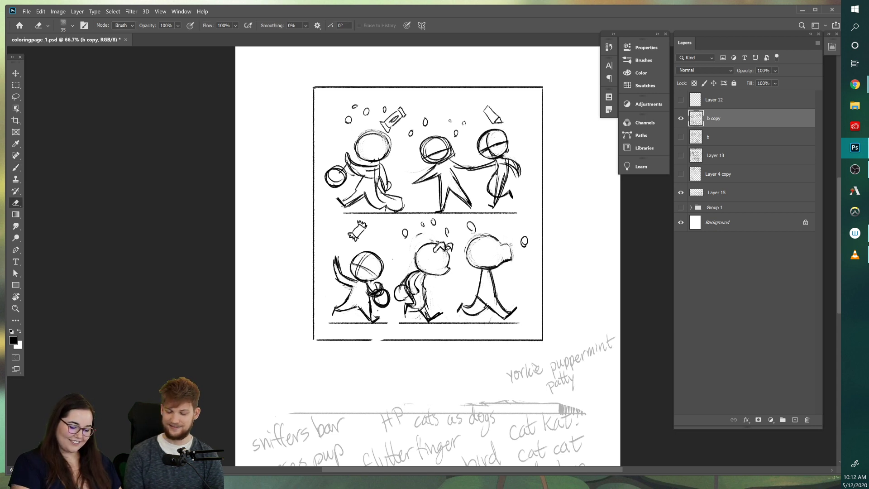
pyautogui.press('b')
pyautogui.press('e')
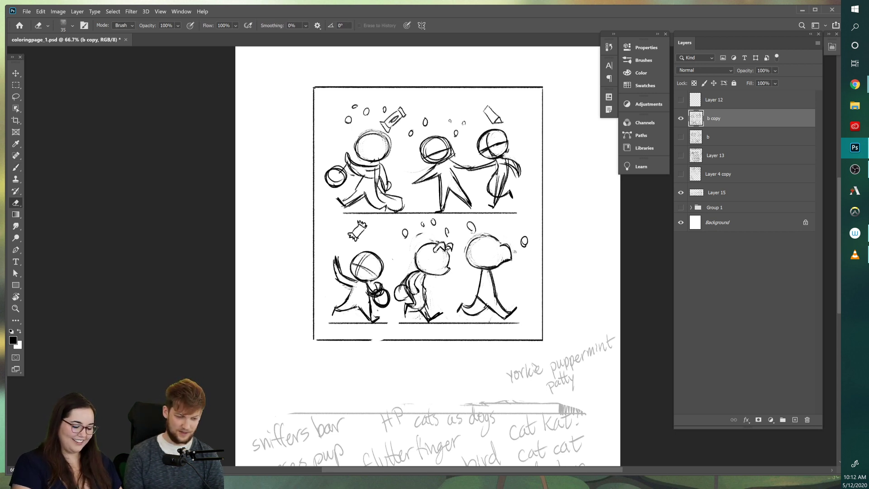
pyautogui.press('b')
pyautogui.moveTo(492, 250)
pyautogui.mouseDown()
pyautogui.moveTo(485, 260)
pyautogui.moveTo(493, 252)
pyautogui.mouseUp()
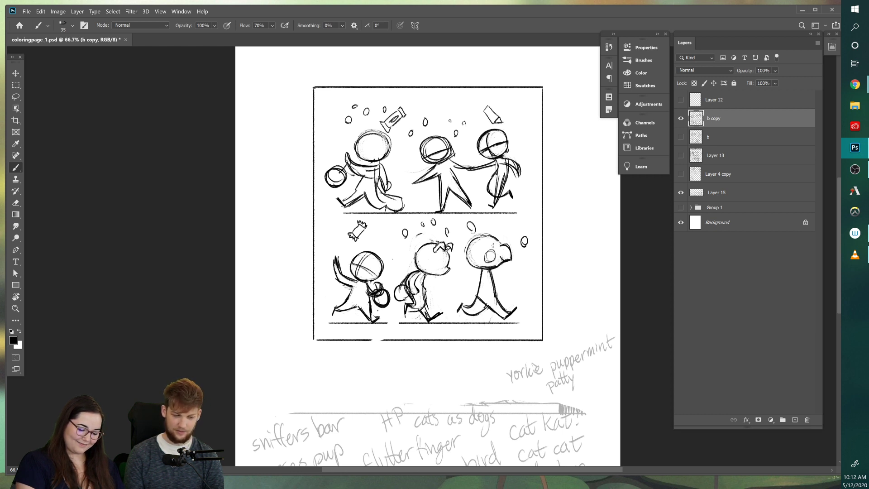
pyautogui.moveTo(492, 243); pyautogui.dragTo(498, 251)
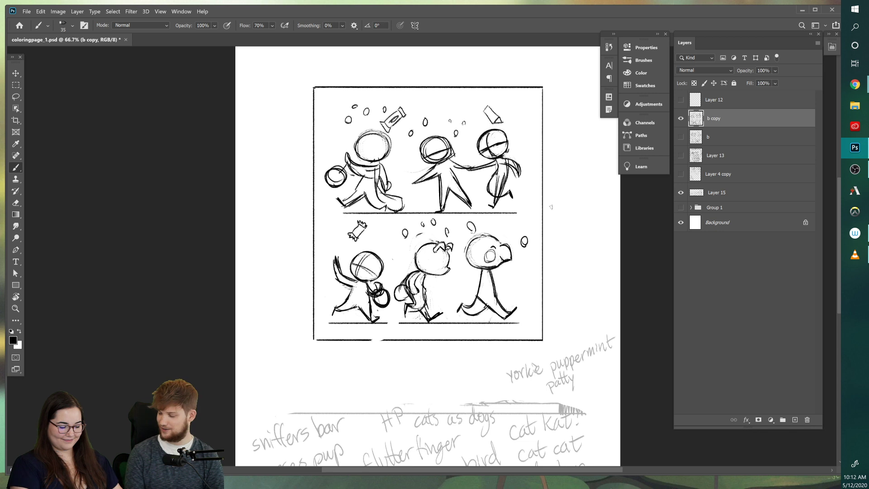
# Step: Add arm strokes below the lower middle figure's chin and a swept-back tuft behind the lower right figure's head
pyautogui.moveTo(425, 276)
pyautogui.mouseDown()
pyautogui.moveTo(428, 291)
pyautogui.moveTo(441, 274)
pyautogui.moveTo(445, 280)
pyautogui.mouseUp()
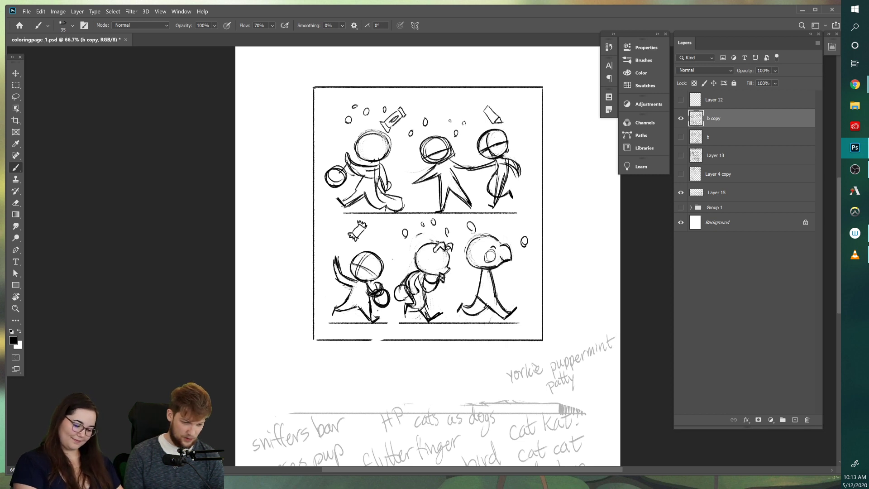
pyautogui.moveTo(464, 247); pyautogui.dragTo(468, 256)
pyautogui.moveTo(467, 255)
pyautogui.mouseDown()
pyautogui.moveTo(454, 257)
pyautogui.moveTo(465, 261)
pyautogui.moveTo(478, 237)
pyautogui.mouseUp()
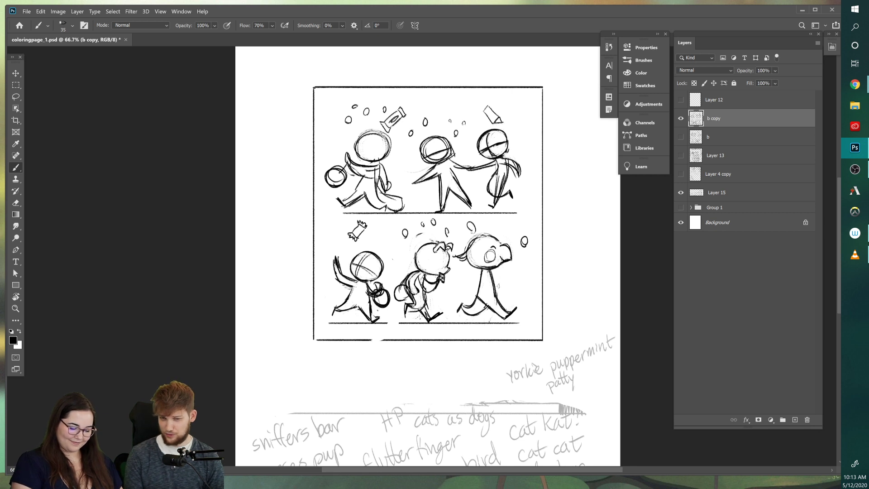
# Step: Refine the lower right figure's mouth and sketch an arm raised in front of its body
pyautogui.press('e')
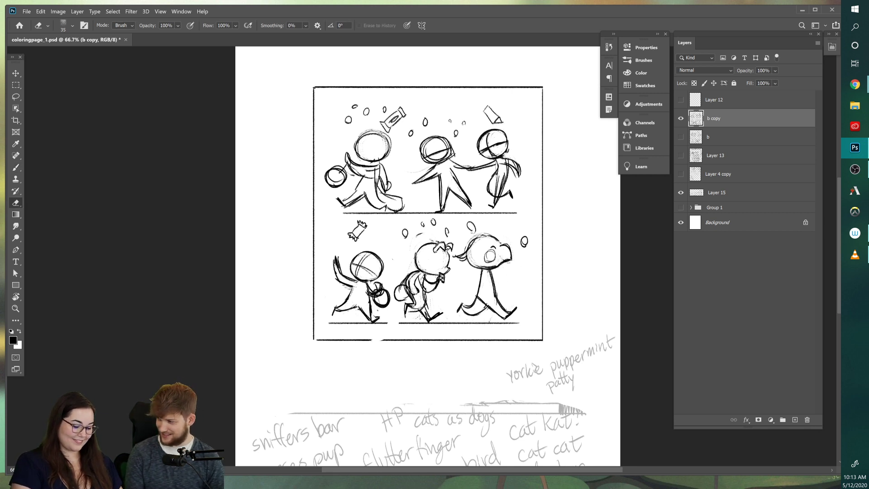
pyautogui.press('b')
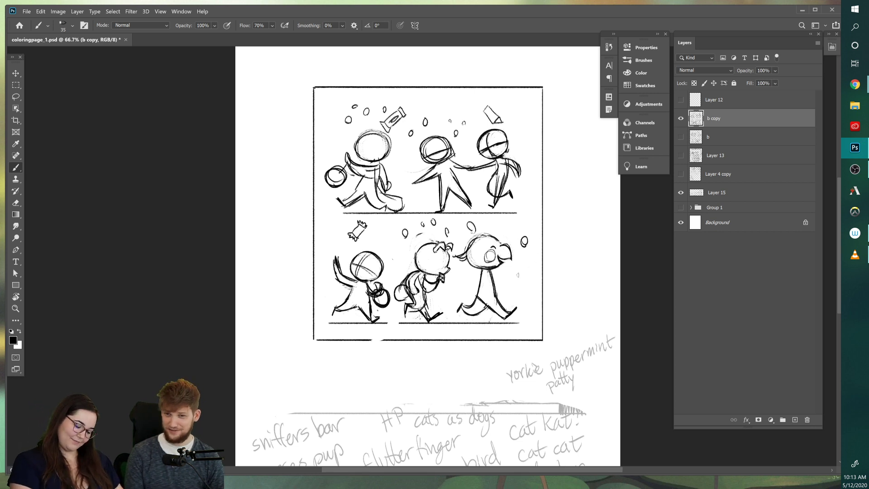
pyautogui.moveTo(492, 274)
pyautogui.mouseDown()
pyautogui.moveTo(513, 264)
pyautogui.moveTo(520, 282)
pyautogui.moveTo(487, 293)
pyautogui.moveTo(506, 295)
pyautogui.mouseUp()
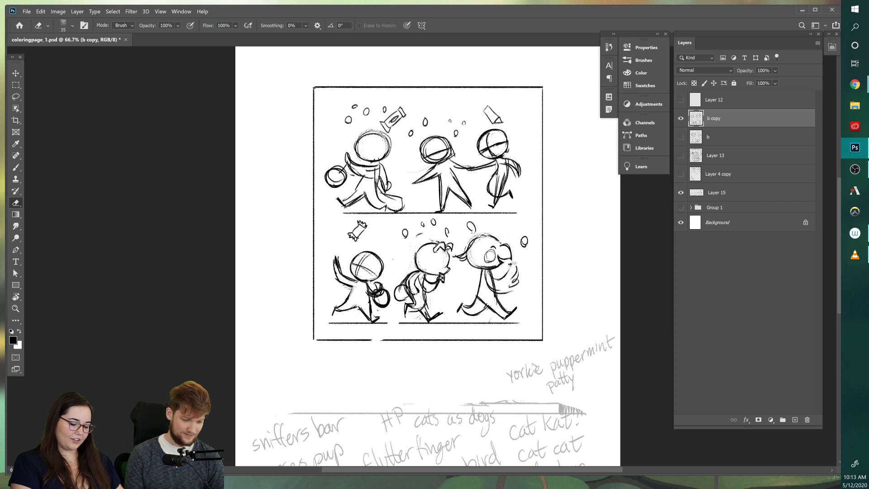
# Step: Redraw the lower right figure's raised hand with feathered fingers and add rough feather strokes behind its back
pyautogui.moveTo(514, 262)
pyautogui.mouseDown()
pyautogui.moveTo(517, 273)
pyautogui.moveTo(500, 279)
pyautogui.mouseUp()
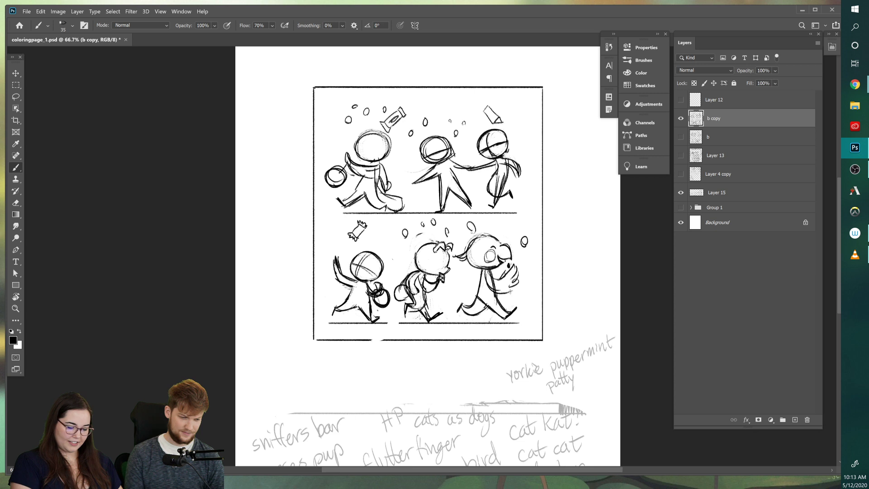
pyautogui.moveTo(496, 295); pyautogui.dragTo(516, 286)
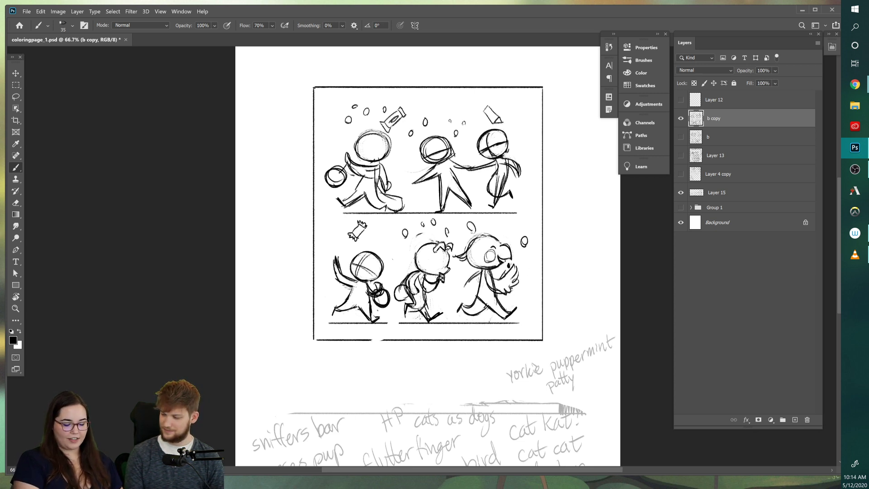
pyautogui.press('e')
pyautogui.press('b')
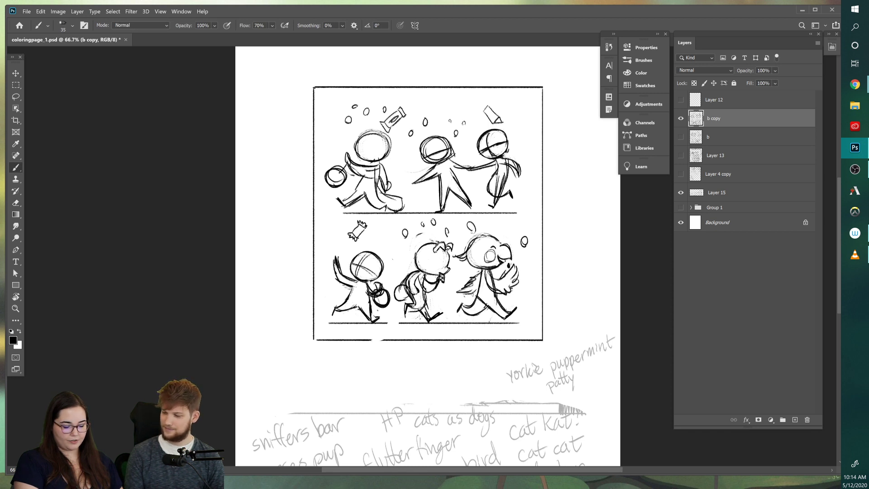
# Step: Erase the rough feather strokes behind the lower right figure and redraw them as a rounded trailing wing with feather lines
pyautogui.press('e')
pyautogui.moveTo(460, 291)
pyautogui.mouseDown()
pyautogui.moveTo(476, 278)
pyautogui.moveTo(459, 291)
pyautogui.mouseUp()
pyautogui.press('b')
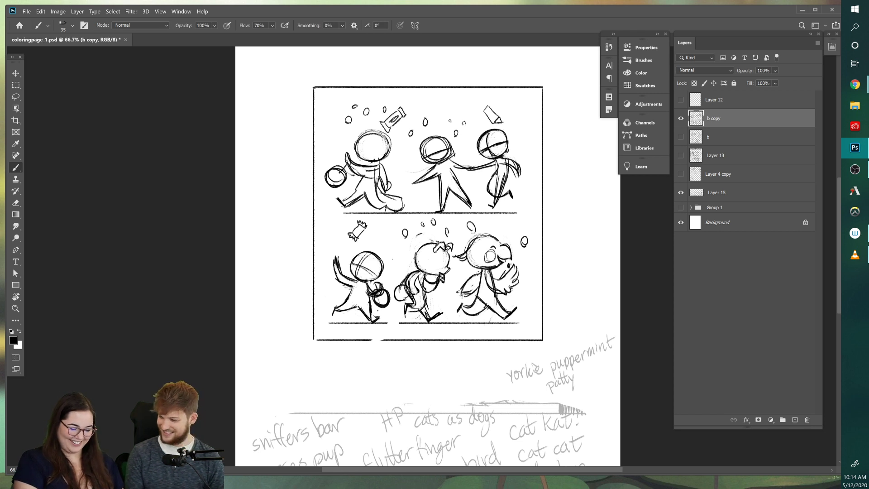
pyautogui.press('e')
pyautogui.moveTo(478, 289); pyautogui.dragTo(456, 301)
pyautogui.press('b')
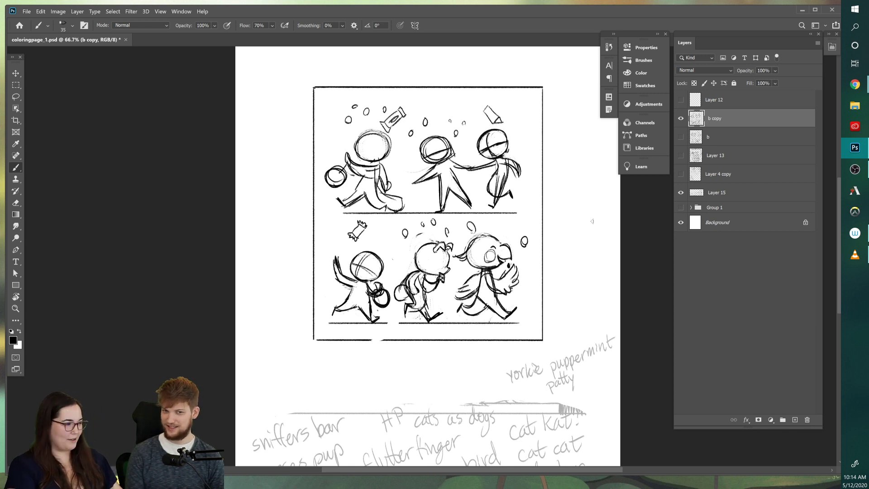
# Step: Add a pointed feather crest to the lower right figure's head and clean up the outline of its head and beak
pyautogui.press('e')
pyautogui.press('b')
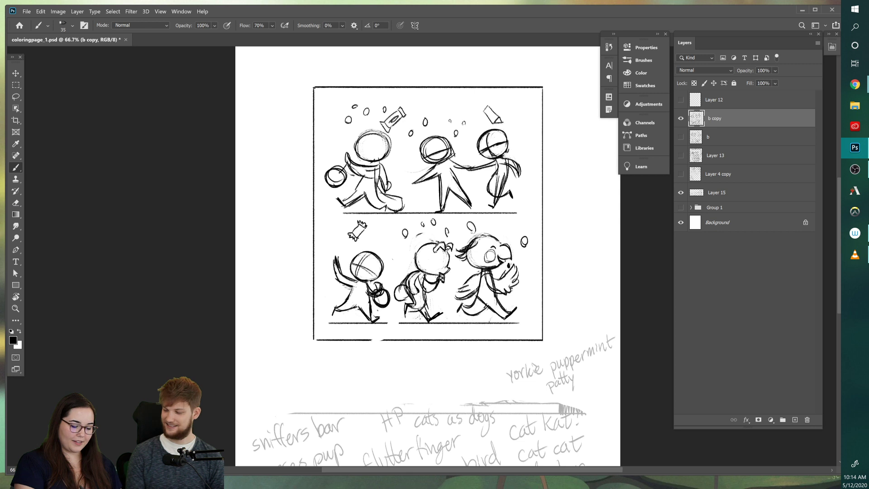
pyautogui.press('e')
pyautogui.press('b')
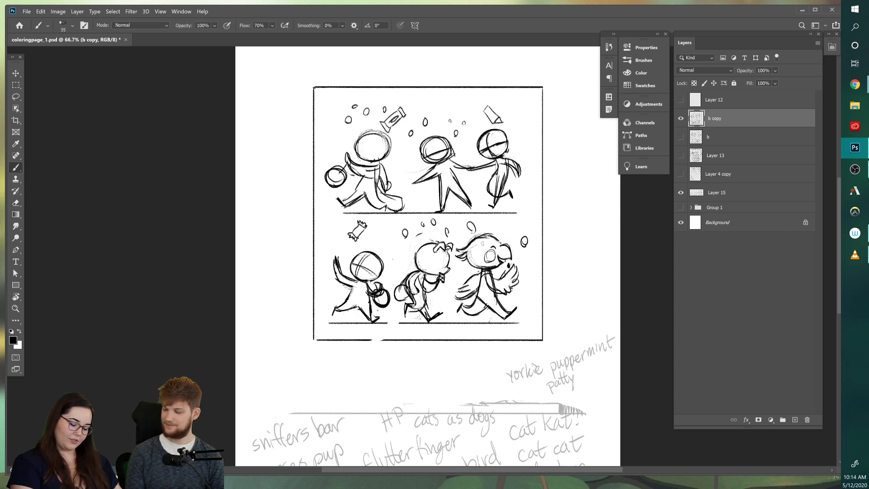
pyautogui.press('e')
pyautogui.press('b')
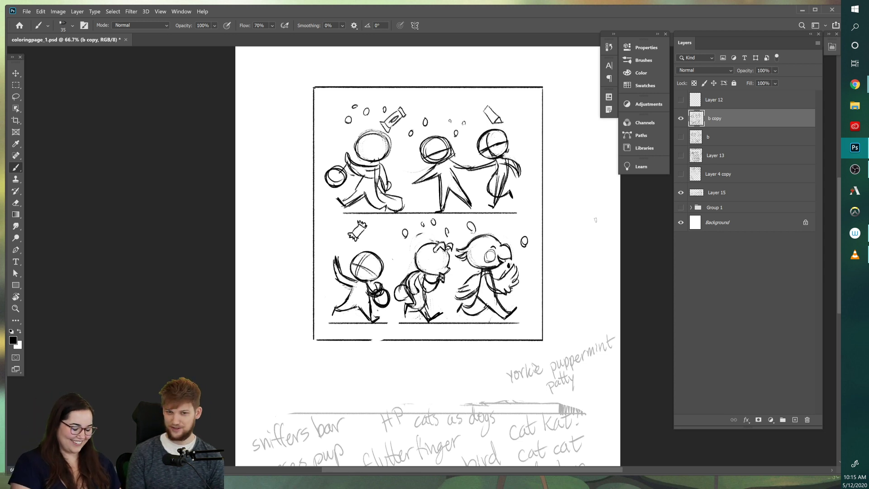
# Step: Erase the heavy lines on the lower left figure's basket arm and redraw a small hand holding the basket
pyautogui.press('e')
pyautogui.moveTo(365, 285)
pyautogui.mouseDown()
pyautogui.moveTo(381, 294)
pyautogui.moveTo(380, 280)
pyautogui.moveTo(369, 304)
pyautogui.moveTo(380, 282)
pyautogui.mouseUp()
pyautogui.press('b')
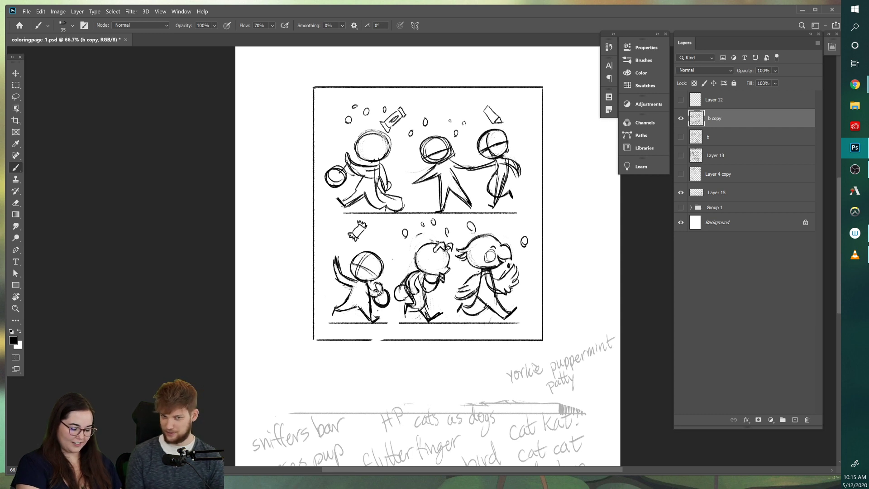
# Step: Thicken the lower left figure's raised arm and give it a hand with fingers
pyautogui.moveTo(593, 300); pyautogui.dragTo(641, 290)
pyautogui.press('e')
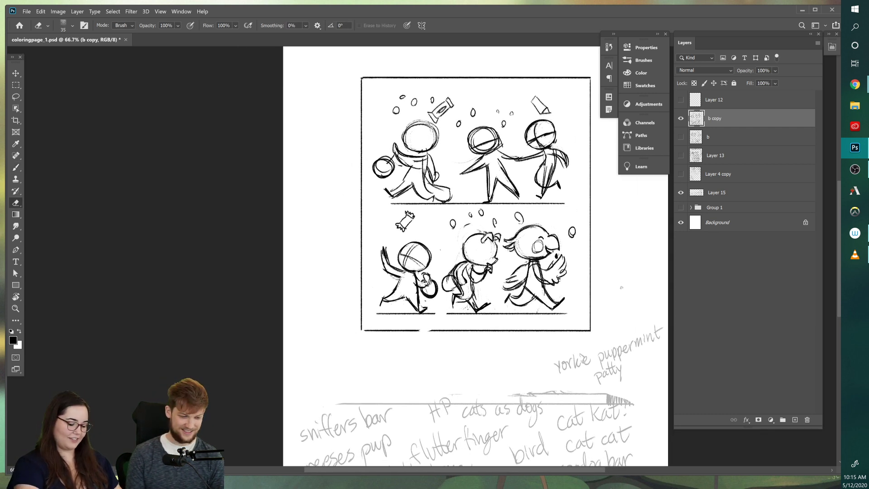
pyautogui.press('b')
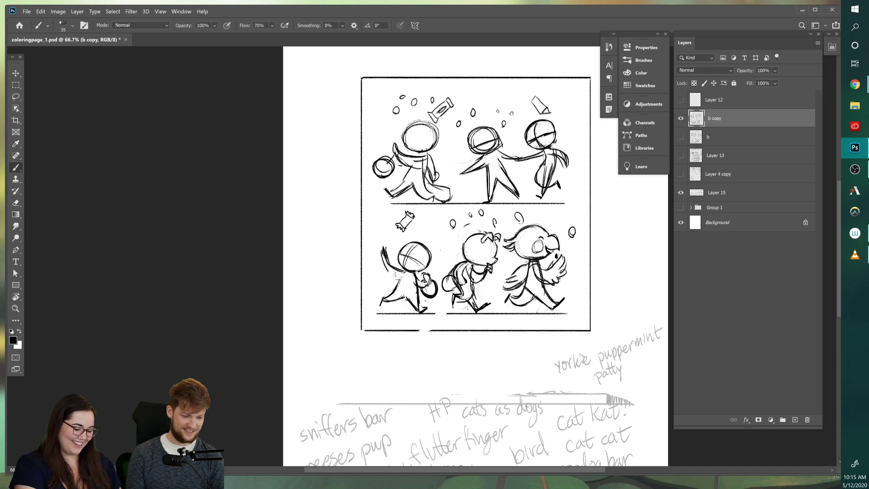
pyautogui.moveTo(385, 264); pyautogui.dragTo(399, 274)
pyautogui.press('e')
pyautogui.press('b')
pyautogui.press('e')
pyautogui.press('b')
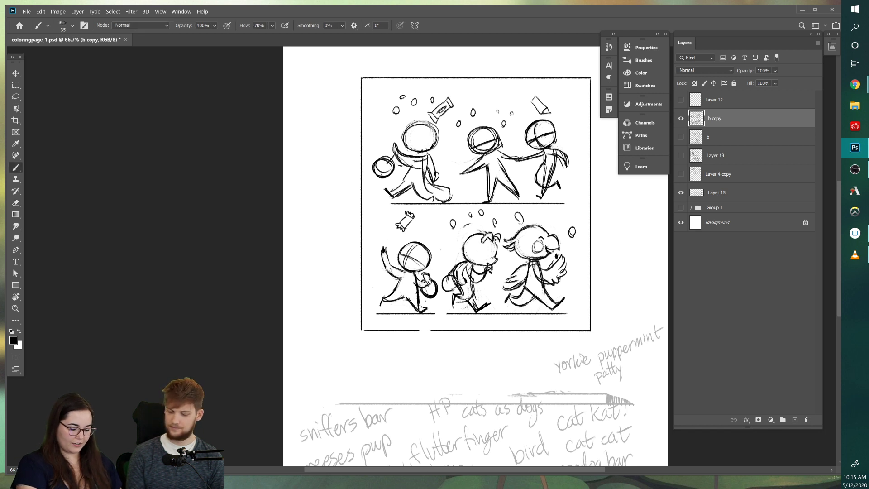
# Step: Erase parts of the lower left figure's raised arm and redraw it slimmer with a curved hand
pyautogui.moveTo(610, 293); pyautogui.dragTo(607, 327)
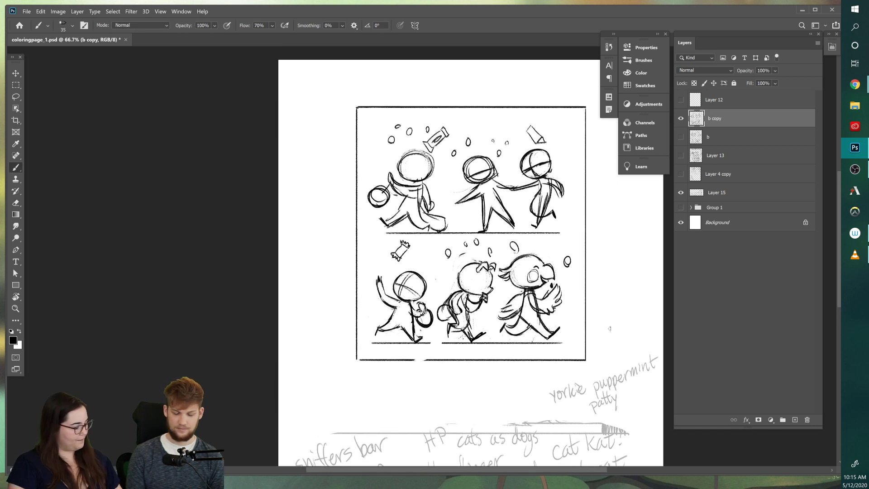
pyautogui.press('e')
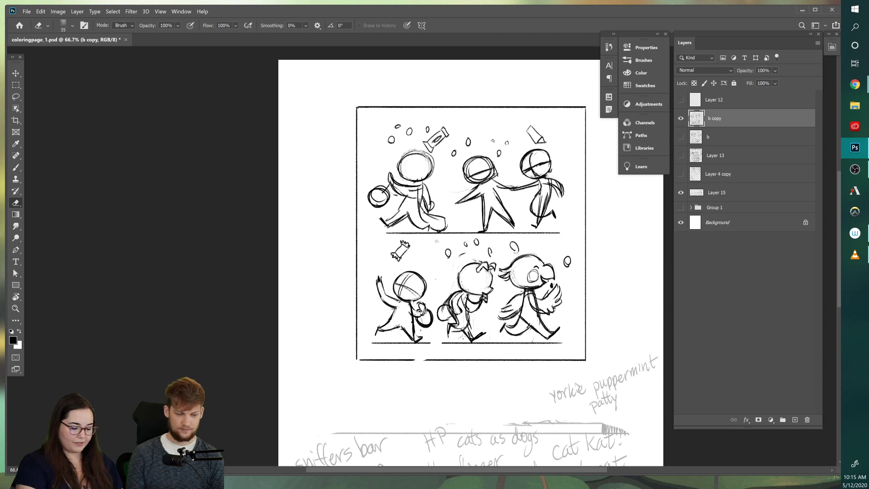
pyautogui.moveTo(378, 275); pyautogui.dragTo(386, 305)
pyautogui.press('b')
pyautogui.press('e')
pyautogui.press('b')
pyautogui.press('e')
pyautogui.press('b')
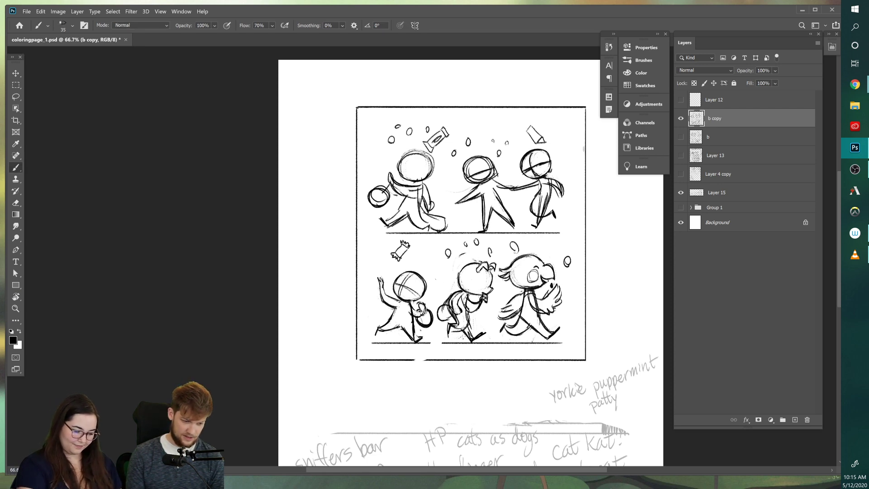
# Step: Draw pointed cheek fur and a tall pointed ear on the upper left figure, erasing the part of the candy behind the ear
pyautogui.moveTo(598, 248)
pyautogui.mouseDown()
pyautogui.moveTo(566, 161)
pyautogui.moveTo(607, 251)
pyautogui.mouseUp()
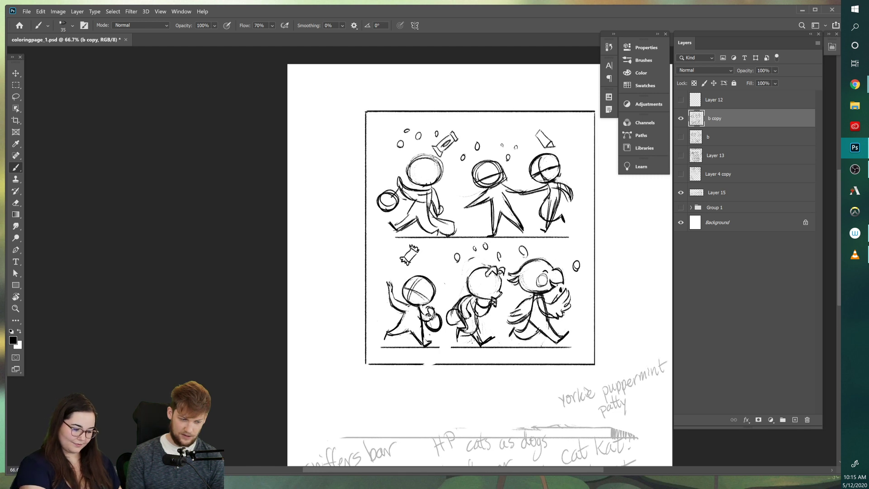
pyautogui.moveTo(406, 162)
pyautogui.mouseDown()
pyautogui.moveTo(401, 171)
pyautogui.moveTo(410, 182)
pyautogui.moveTo(436, 188)
pyautogui.mouseUp()
pyautogui.press('e')
pyautogui.press('b')
pyautogui.moveTo(432, 145)
pyautogui.mouseDown()
pyautogui.moveTo(420, 158)
pyautogui.moveTo(441, 155)
pyautogui.moveTo(444, 144)
pyautogui.moveTo(427, 155)
pyautogui.moveTo(443, 164)
pyautogui.moveTo(442, 147)
pyautogui.moveTo(449, 170)
pyautogui.mouseUp()
pyautogui.press('e')
pyautogui.press('b')
pyautogui.press('e')
# Step: Add the second pointed ear to the upper left figure and draw a short curved closed eye
pyautogui.press('b')
pyautogui.moveTo(432, 154)
pyautogui.mouseDown()
pyautogui.moveTo(418, 156)
pyautogui.moveTo(435, 164)
pyautogui.mouseUp()
pyautogui.press('e')
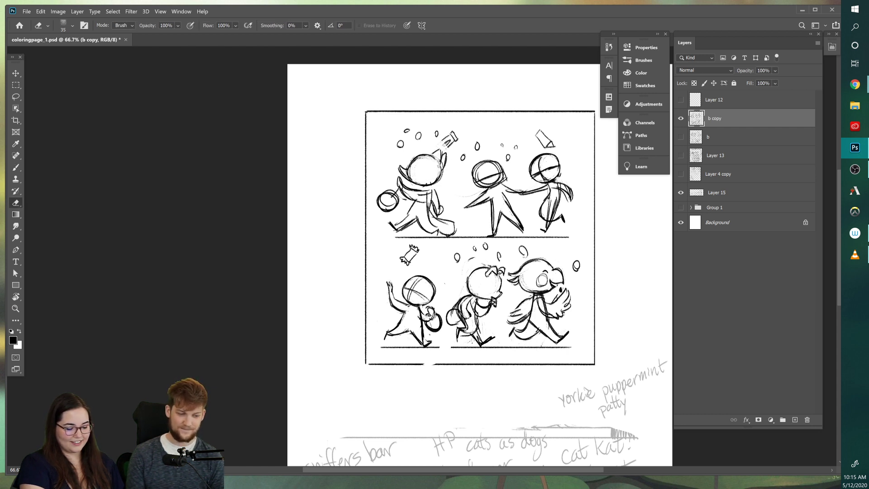
pyautogui.press('b')
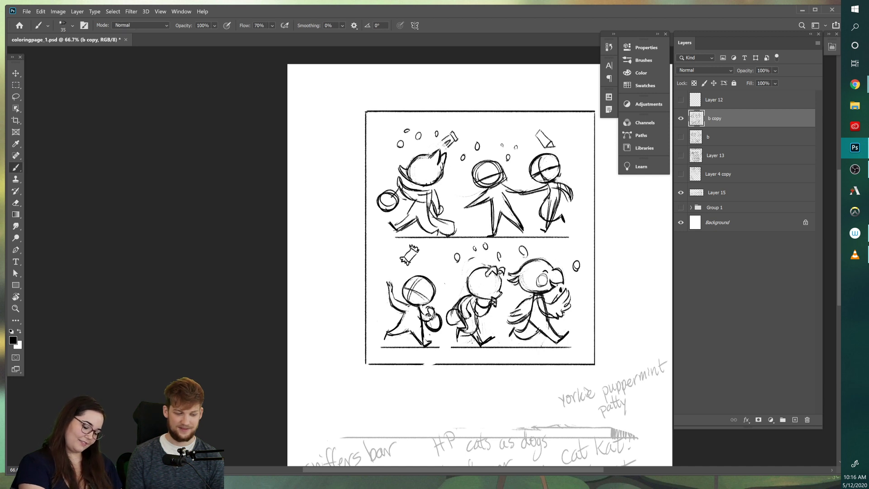
pyautogui.press('e')
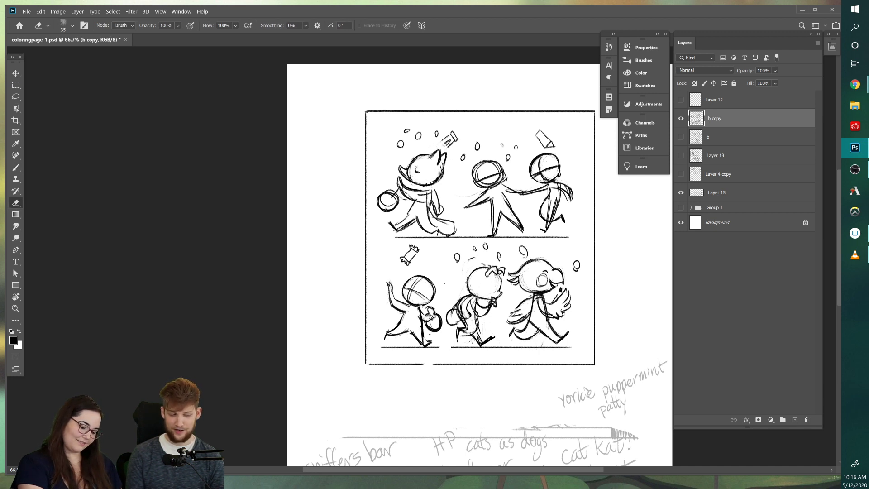
pyautogui.press('b')
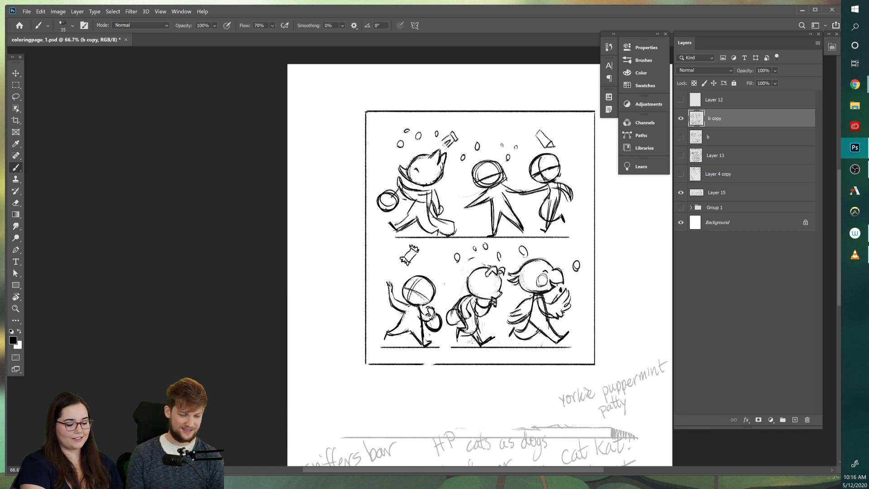
# Step: Draw a paw on the upper left figure's trailing arm and rework its torso and front leg
pyautogui.moveTo(429, 186)
pyautogui.mouseDown()
pyautogui.moveTo(446, 185)
pyautogui.moveTo(444, 205)
pyautogui.moveTo(454, 201)
pyautogui.moveTo(429, 186)
pyautogui.mouseUp()
pyautogui.moveTo(406, 185)
pyautogui.mouseDown()
pyautogui.moveTo(431, 187)
pyautogui.moveTo(407, 197)
pyautogui.moveTo(439, 186)
pyautogui.moveTo(401, 224)
pyautogui.moveTo(407, 230)
pyautogui.mouseUp()
pyautogui.press('e')
pyautogui.press('b')
pyautogui.moveTo(406, 226)
pyautogui.mouseDown()
pyautogui.moveTo(397, 232)
pyautogui.moveTo(419, 219)
pyautogui.moveTo(414, 225)
pyautogui.moveTo(432, 232)
pyautogui.mouseUp()
pyautogui.press('e')
pyautogui.press('b')
# Step: Refine the upper left figure's feet and turn the shape behind it into a striped bushy tail
pyautogui.moveTo(432, 232)
pyautogui.mouseDown()
pyautogui.moveTo(436, 207)
pyautogui.moveTo(430, 227)
pyautogui.moveTo(442, 239)
pyautogui.moveTo(405, 228)
pyautogui.mouseUp()
pyautogui.press('e')
pyautogui.press('b')
pyautogui.moveTo(404, 223)
pyautogui.mouseDown()
pyautogui.moveTo(409, 216)
pyautogui.moveTo(457, 221)
pyautogui.moveTo(452, 230)
pyautogui.moveTo(461, 236)
pyautogui.moveTo(447, 228)
pyautogui.moveTo(461, 236)
pyautogui.moveTo(462, 229)
pyautogui.moveTo(458, 238)
pyautogui.moveTo(445, 234)
pyautogui.moveTo(457, 234)
pyautogui.mouseUp()
pyautogui.press('e')
pyautogui.press('b')
pyautogui.moveTo(460, 223)
pyautogui.mouseDown()
pyautogui.moveTo(455, 235)
pyautogui.moveTo(440, 229)
pyautogui.mouseUp()
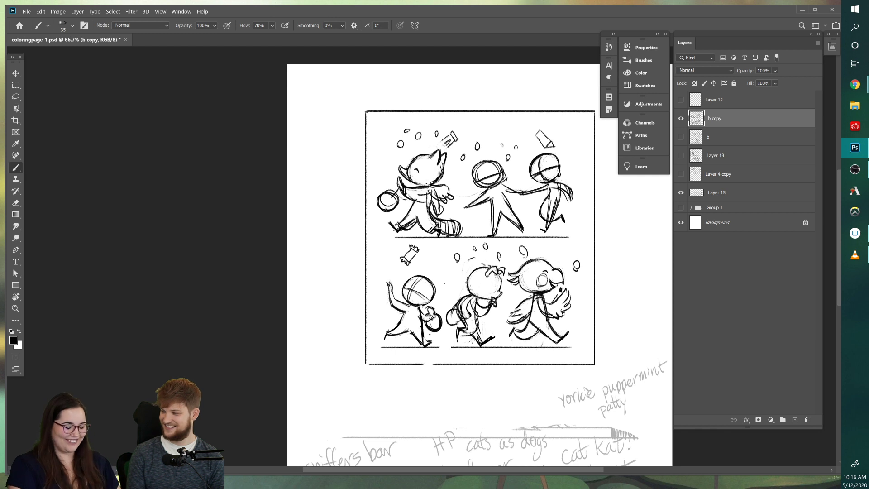
# Step: Rework the upper left figure's forward arm so its hand holds the round basket by a handle
pyautogui.press('e')
pyautogui.press('b')
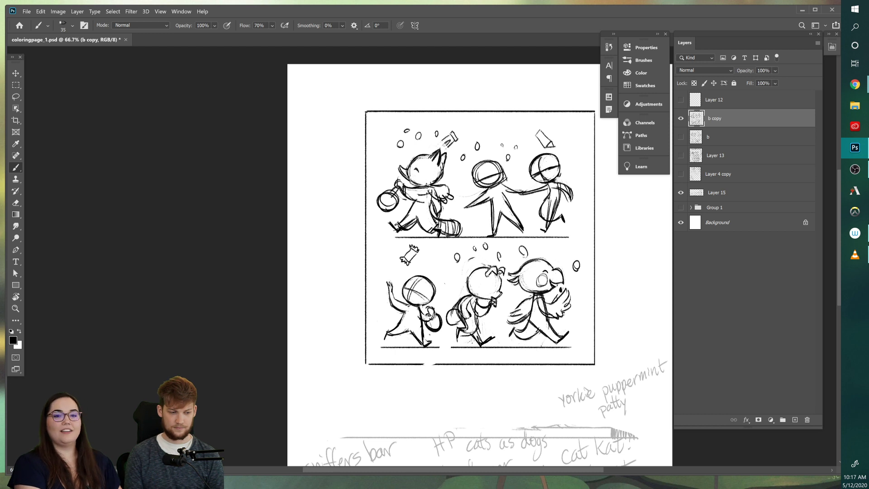
pyautogui.press('e')
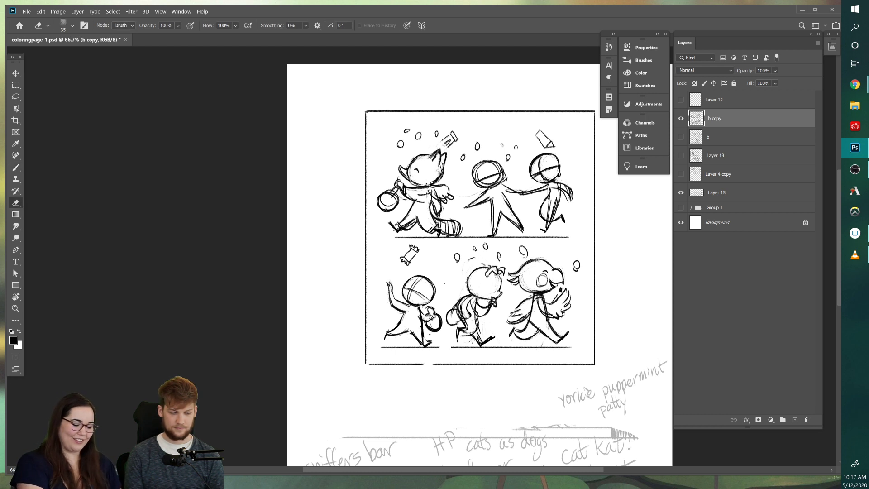
pyautogui.press('b')
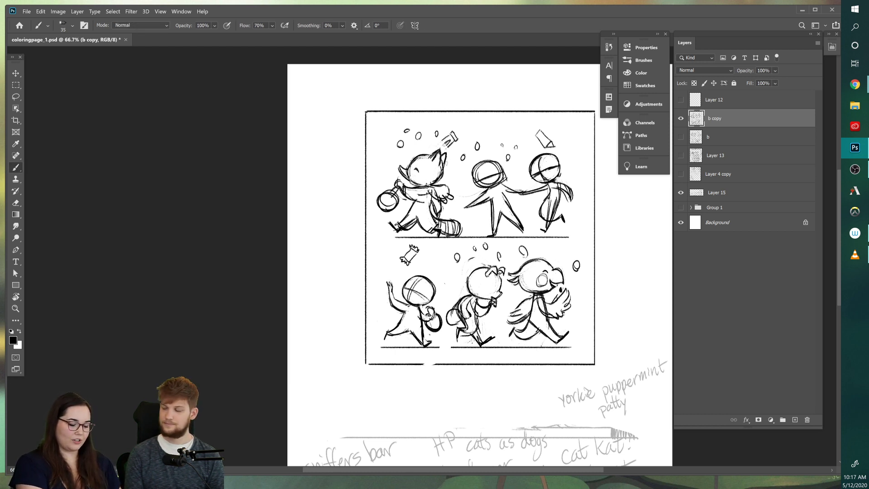
# Step: Erase the rear edge of the upper left figure's head and redraw its outline below the ears
pyautogui.press('e')
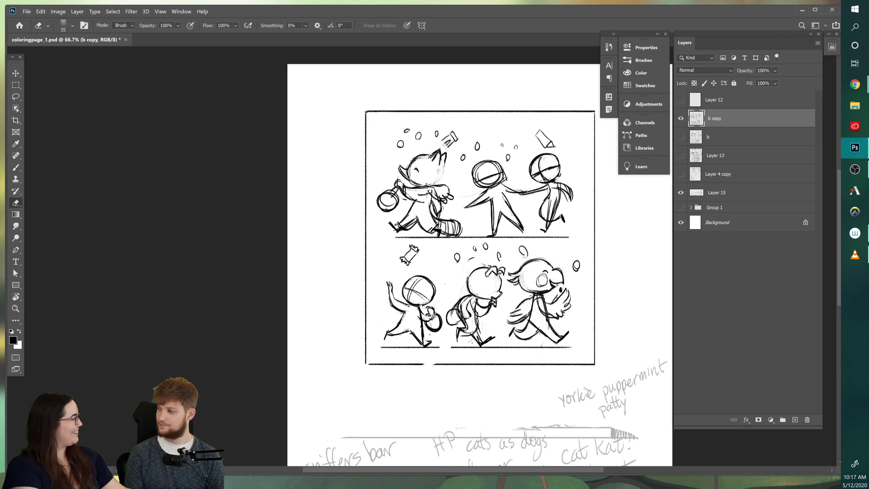
pyautogui.press('b')
pyautogui.moveTo(442, 175)
pyautogui.mouseDown()
pyautogui.moveTo(432, 186)
pyautogui.moveTo(444, 168)
pyautogui.mouseUp()
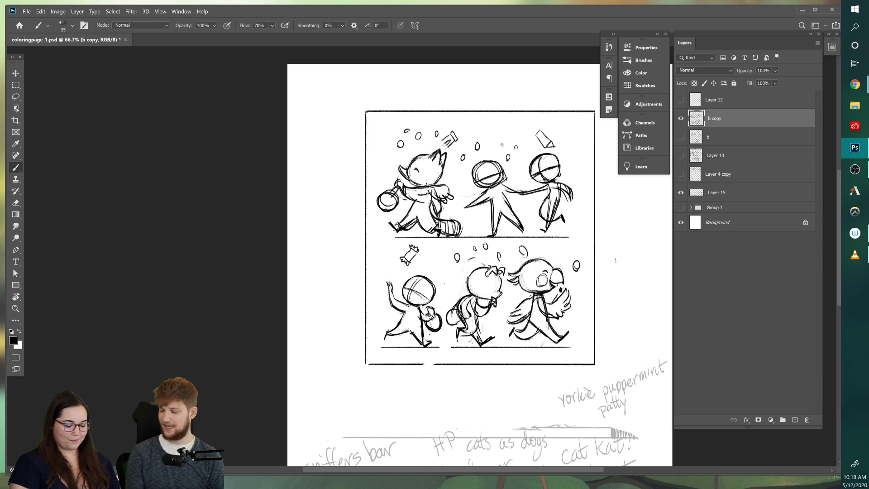
# Step: Draw a closed eye and facial details on the lower middle figure
pyautogui.moveTo(489, 290); pyautogui.dragTo(494, 291)
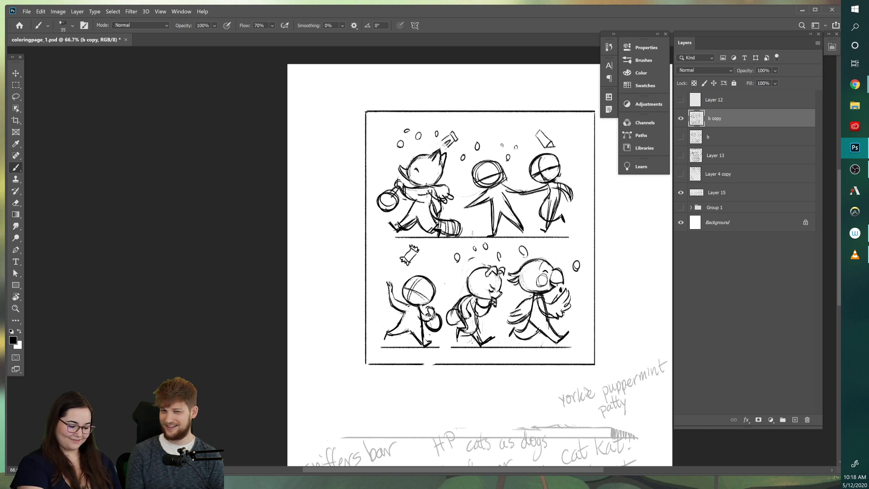
# Step: Draw a pointed snout with a nose and an open smiling mouth on the upper left figure's face
pyautogui.press('e')
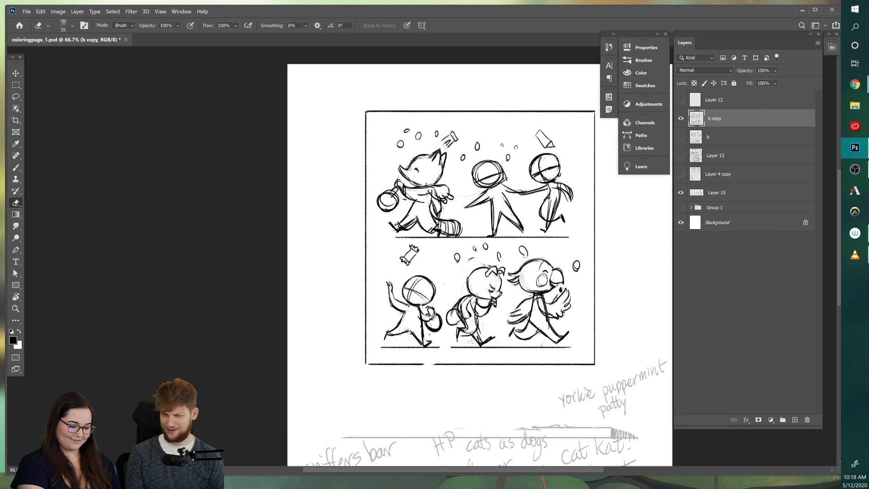
pyautogui.press('b')
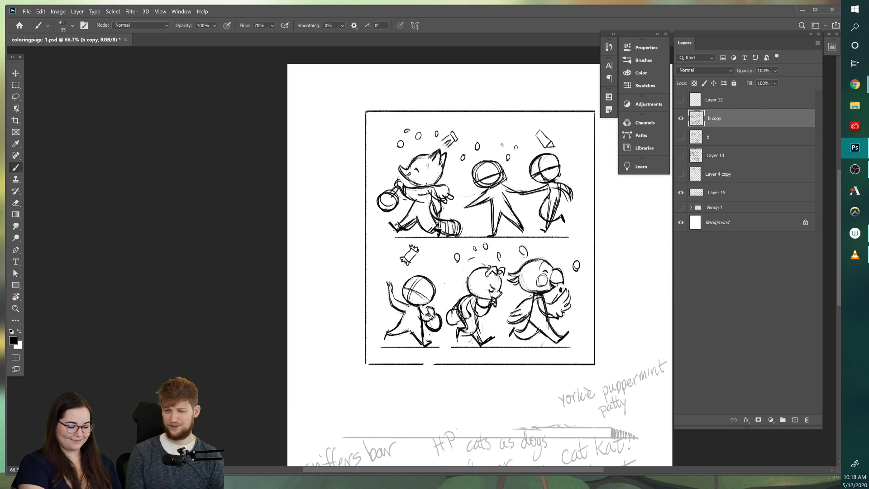
pyautogui.moveTo(406, 176); pyautogui.dragTo(412, 172)
pyautogui.press('e')
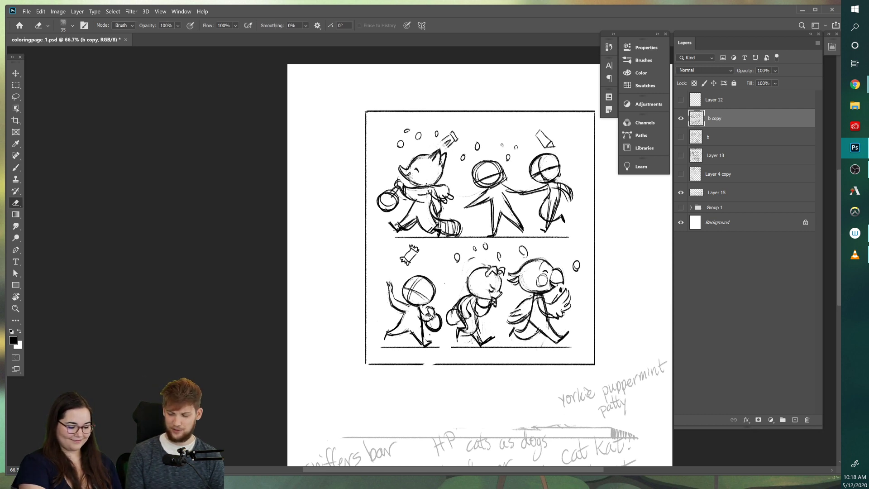
pyautogui.press('b')
pyautogui.moveTo(409, 171); pyautogui.dragTo(409, 176)
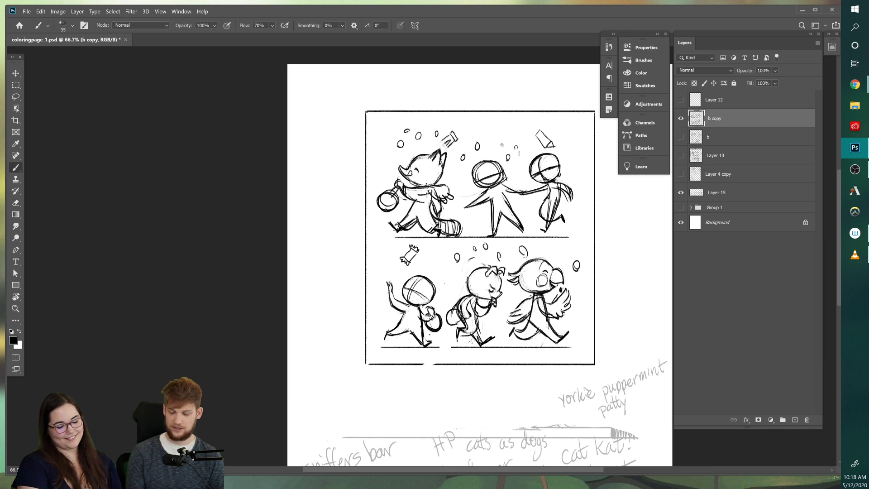
# Step: Soften the lines across the upper left figure's cheek and add small marks there
pyautogui.press('e')
pyautogui.moveTo(441, 173)
pyautogui.mouseDown()
pyautogui.moveTo(438, 186)
pyautogui.moveTo(425, 176)
pyautogui.mouseUp()
pyautogui.press('b')
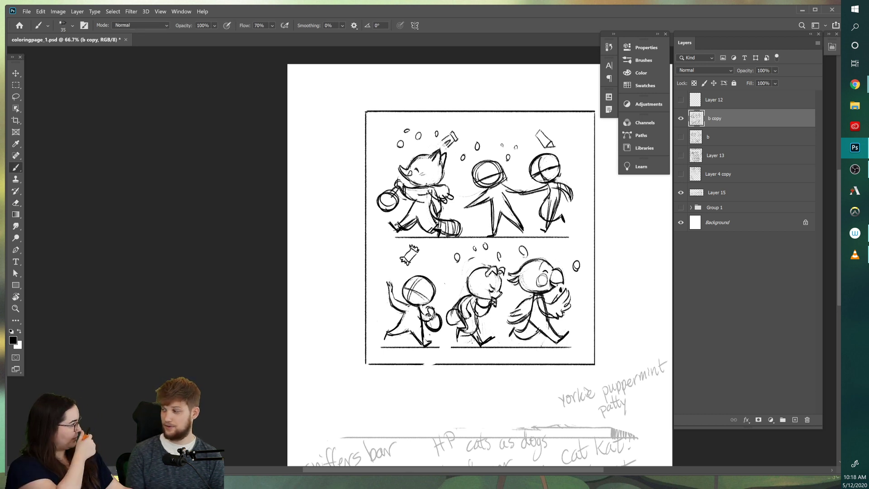
# Step: Clean up the upper left figure's torso outline beneath its trailing arm
pyautogui.press('e')
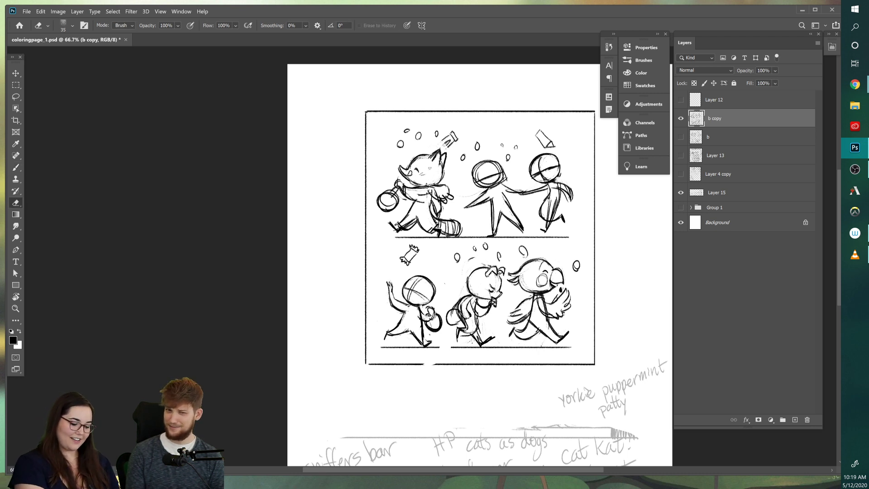
pyautogui.press('b')
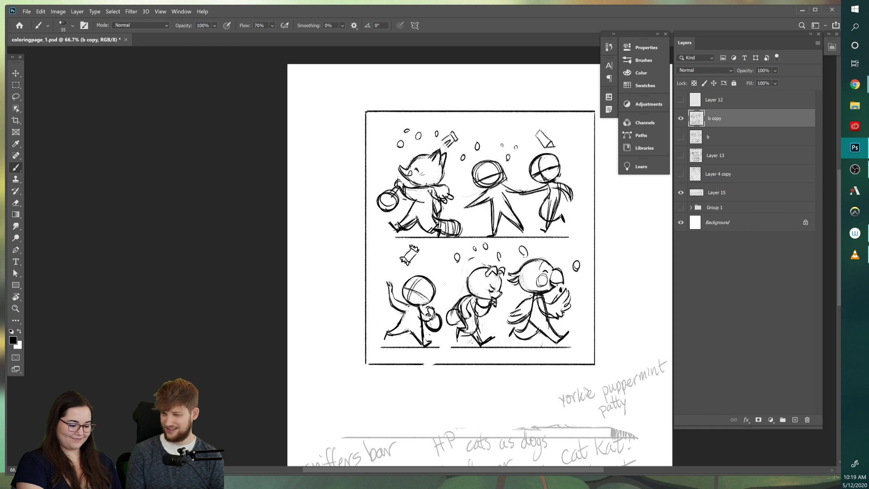
pyautogui.press('e')
pyautogui.moveTo(431, 211); pyautogui.dragTo(431, 218)
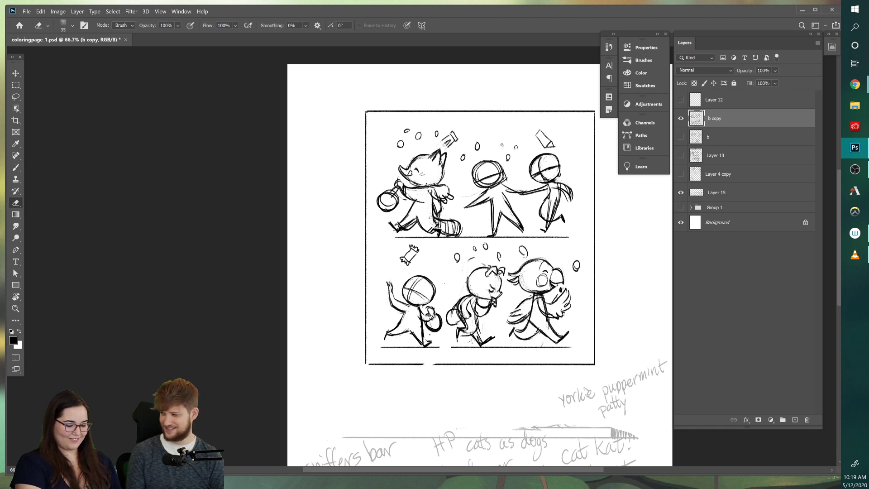
# Step: Check the sketch against the finished TREATS page in Group 1, and restore the b copy sketch and Layer 15 notes
pyautogui.press('b')
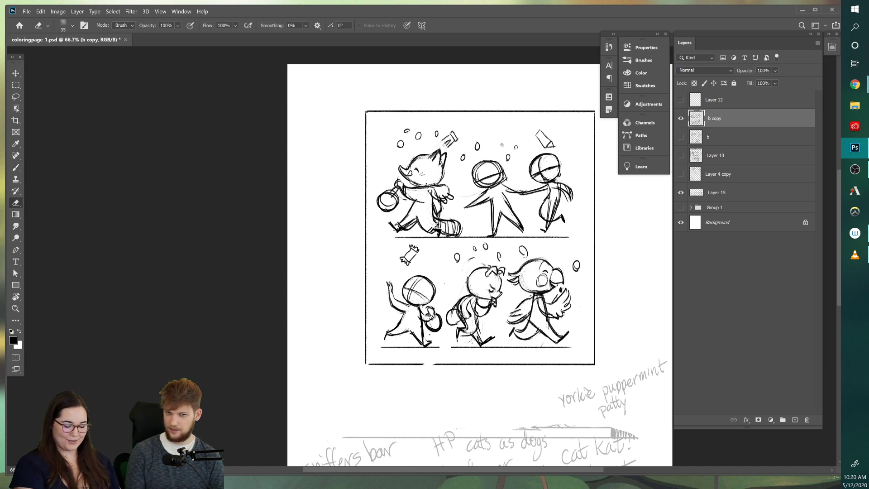
pyautogui.click(681, 118)
pyautogui.click(681, 192)
pyautogui.click(681, 209)
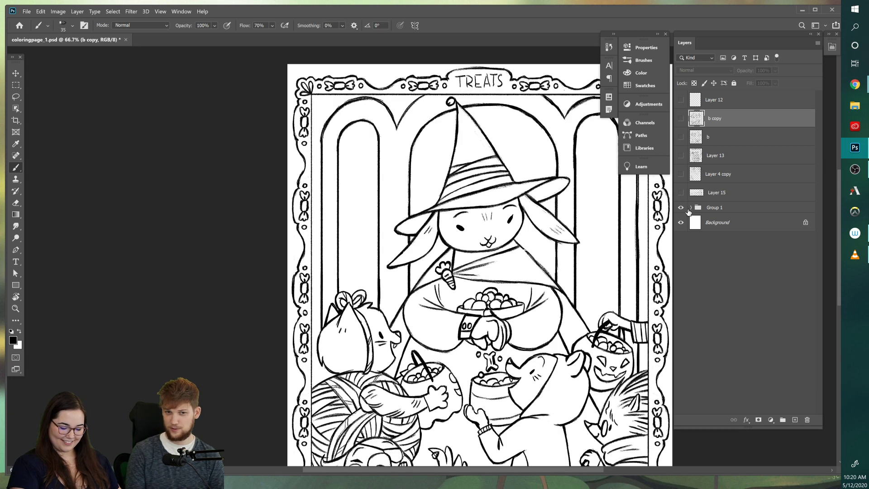
pyautogui.click(681, 207)
pyautogui.click(681, 119)
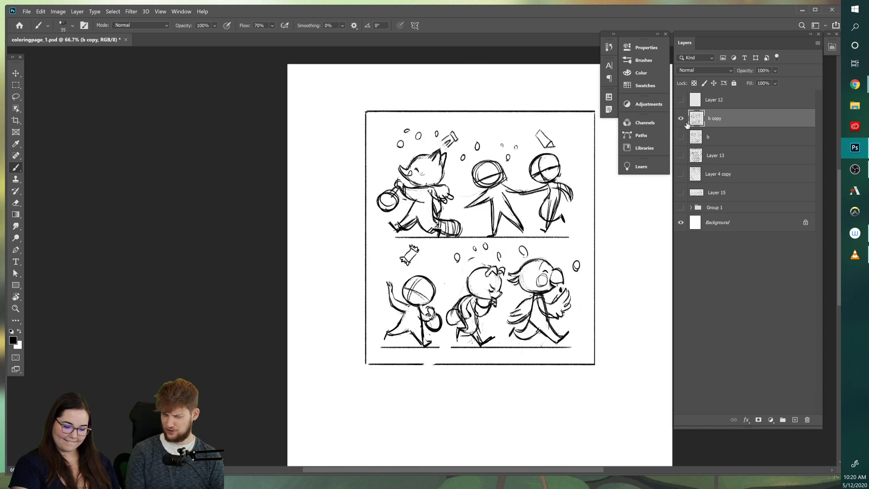
pyautogui.click(681, 193)
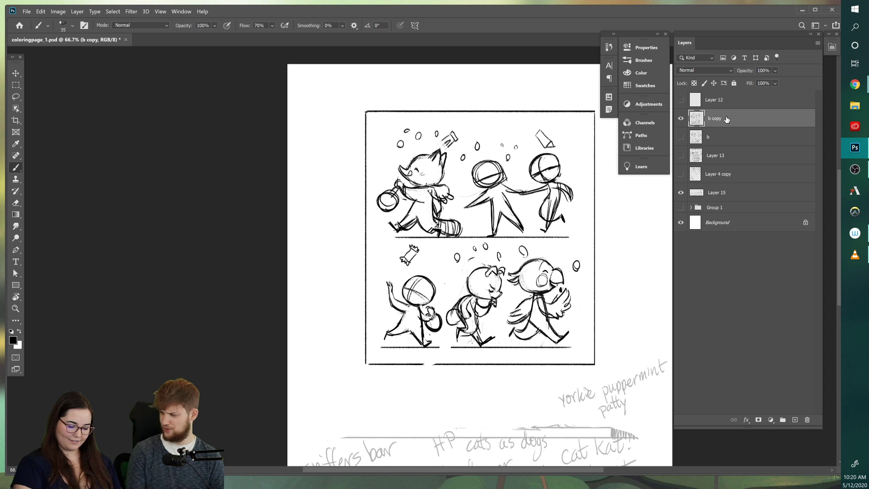
# Step: Replace the upper middle figure's torso and head with a large round body and a circular head
pyautogui.moveTo(489, 216)
pyautogui.mouseDown()
pyautogui.moveTo(516, 189)
pyautogui.moveTo(481, 188)
pyautogui.moveTo(491, 222)
pyautogui.moveTo(481, 215)
pyautogui.moveTo(510, 206)
pyautogui.moveTo(488, 187)
pyautogui.moveTo(483, 194)
pyautogui.moveTo(511, 198)
pyautogui.mouseUp()
pyautogui.press('e')
pyautogui.press('b')
pyautogui.press('e')
pyautogui.moveTo(480, 166)
pyautogui.mouseDown()
pyautogui.moveTo(497, 172)
pyautogui.moveTo(484, 176)
pyautogui.moveTo(494, 162)
pyautogui.moveTo(506, 177)
pyautogui.moveTo(501, 164)
pyautogui.mouseUp()
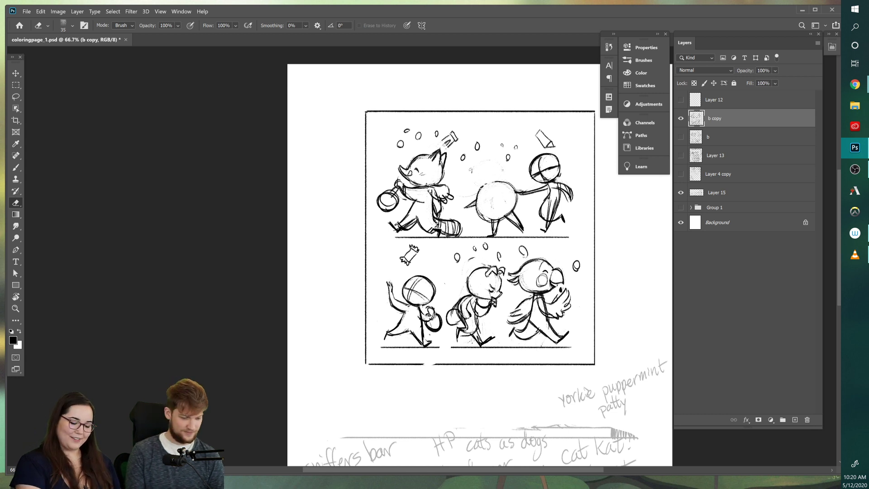
pyautogui.press('b')
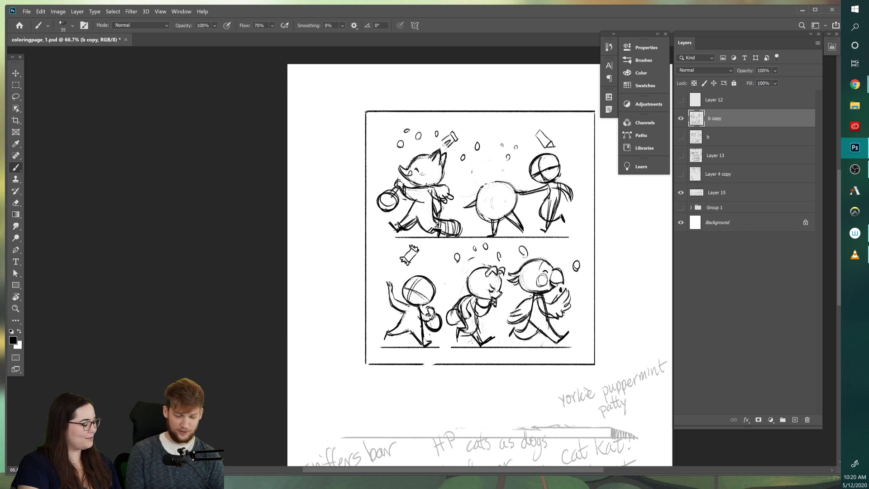
pyautogui.moveTo(488, 154)
pyautogui.mouseDown()
pyautogui.moveTo(473, 171)
pyautogui.moveTo(500, 179)
pyautogui.moveTo(515, 168)
pyautogui.moveTo(488, 183)
pyautogui.moveTo(501, 156)
pyautogui.mouseUp()
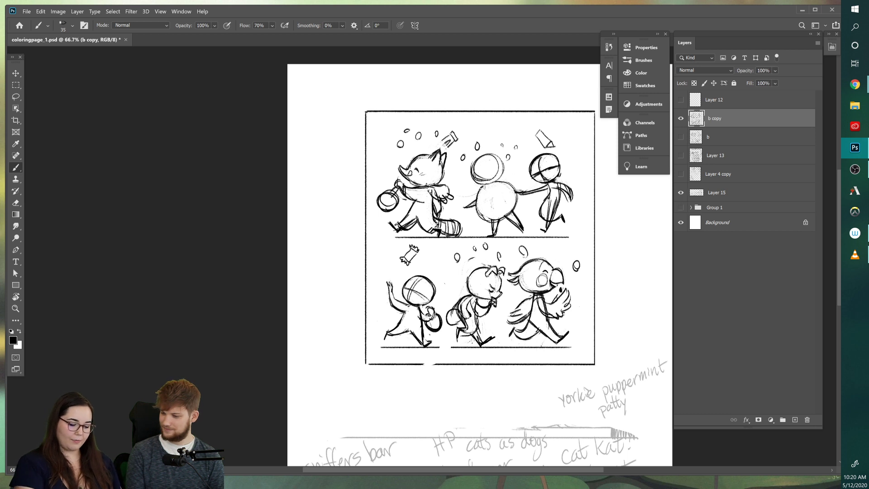
# Step: Clean up and reshape the outline of the upper middle figure's round body
pyautogui.press('e')
pyautogui.moveTo(481, 207)
pyautogui.mouseDown()
pyautogui.moveTo(504, 218)
pyautogui.moveTo(511, 185)
pyautogui.moveTo(515, 206)
pyautogui.mouseUp()
pyautogui.press('b')
pyautogui.press('e')
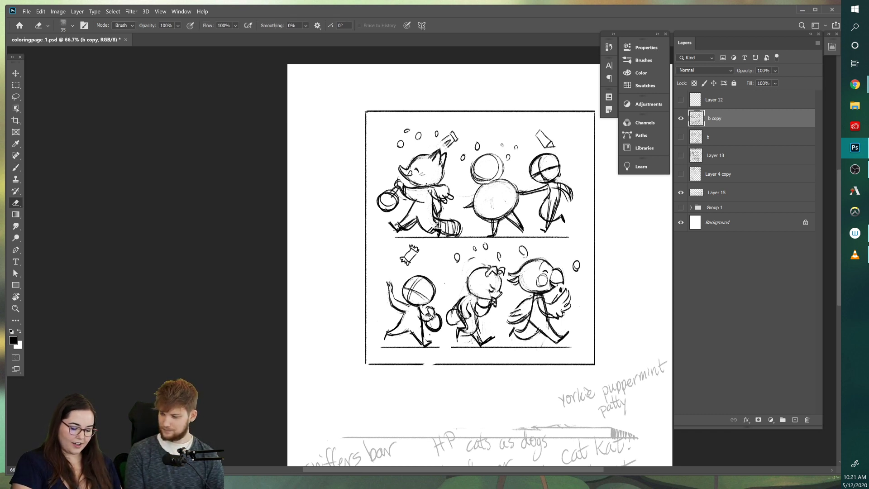
pyautogui.press('b')
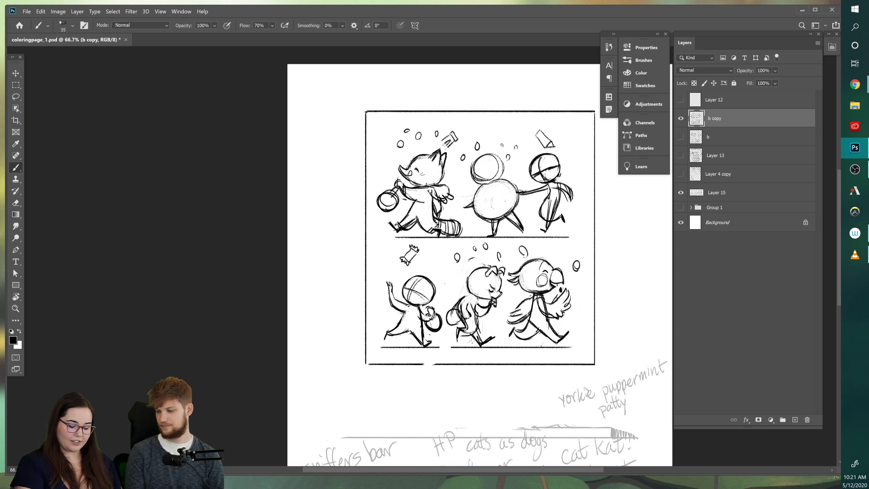
# Step: Erase the upper right figure's round head and guidelines, and redraw it as a side profile with a pointed snout
pyautogui.press('e')
pyautogui.moveTo(539, 175)
pyautogui.mouseDown()
pyautogui.moveTo(549, 169)
pyautogui.moveTo(543, 179)
pyautogui.moveTo(537, 168)
pyautogui.moveTo(551, 177)
pyautogui.moveTo(536, 177)
pyautogui.mouseUp()
pyautogui.moveTo(558, 172)
pyautogui.mouseDown()
pyautogui.moveTo(547, 158)
pyautogui.moveTo(531, 179)
pyautogui.moveTo(569, 150)
pyautogui.moveTo(549, 147)
pyautogui.moveTo(542, 131)
pyautogui.moveTo(523, 132)
pyautogui.moveTo(525, 122)
pyautogui.moveTo(531, 129)
pyautogui.mouseUp()
pyautogui.press('b')
pyautogui.press('e')
pyautogui.press('b')
pyautogui.moveTo(523, 131)
pyautogui.mouseDown()
pyautogui.moveTo(532, 130)
pyautogui.moveTo(531, 139)
pyautogui.mouseUp()
# Step: Draw spiky quills rising from the back of the upper right figure's head
pyautogui.moveTo(630, 312)
pyautogui.mouseDown()
pyautogui.moveTo(576, 227)
pyautogui.moveTo(557, 216)
pyautogui.moveTo(564, 211)
pyautogui.mouseUp()
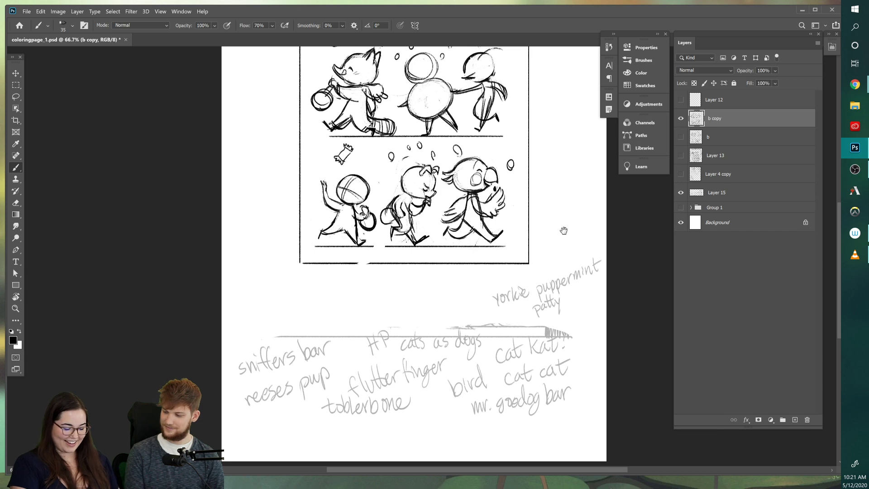
pyautogui.moveTo(566, 225); pyautogui.dragTo(579, 264)
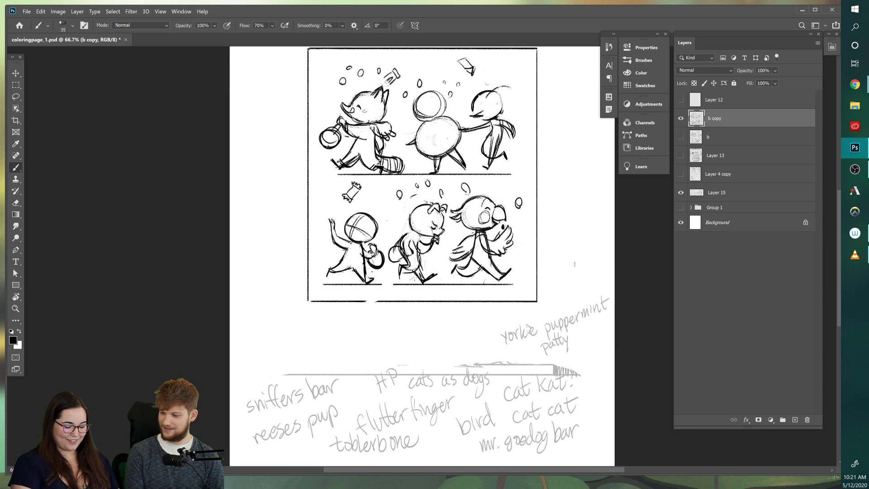
pyautogui.moveTo(574, 219); pyautogui.dragTo(575, 249)
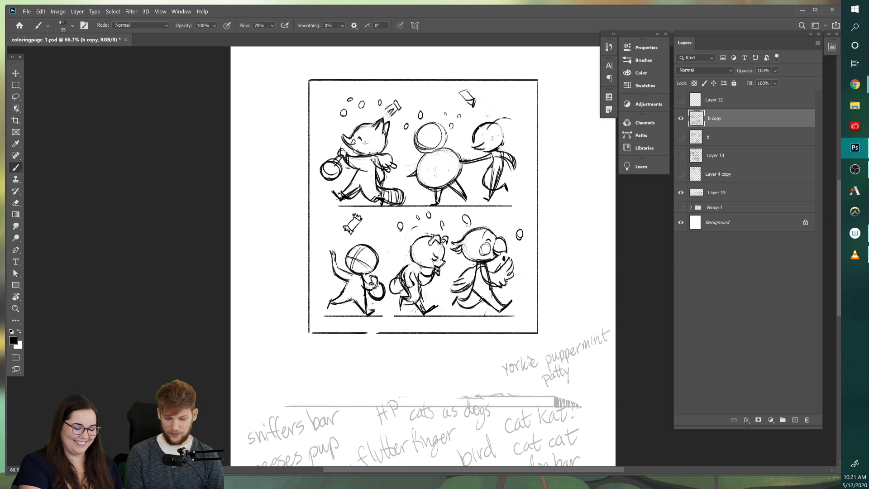
pyautogui.moveTo(497, 107)
pyautogui.mouseDown()
pyautogui.moveTo(479, 122)
pyautogui.moveTo(481, 113)
pyautogui.moveTo(509, 109)
pyautogui.moveTo(516, 120)
pyautogui.moveTo(485, 109)
pyautogui.moveTo(504, 136)
pyautogui.mouseUp()
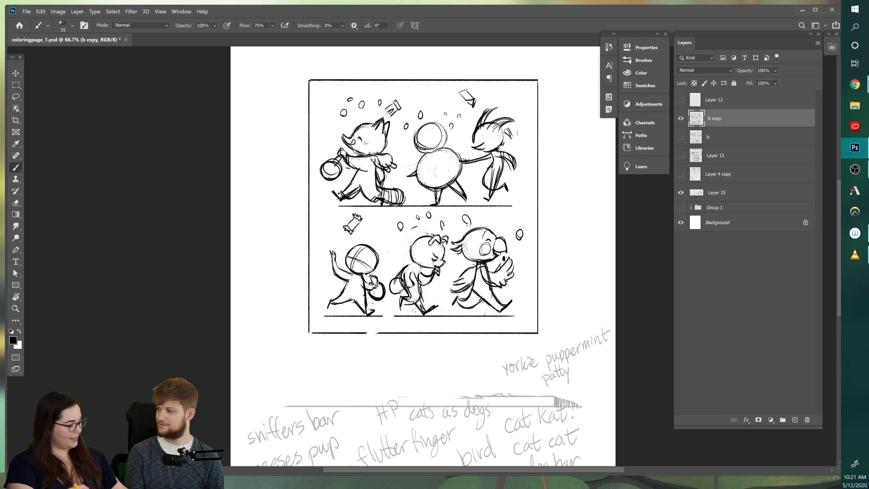
# Step: Select the lower right bird's beak with the Lasso tool and adjust it with Free Transform
pyautogui.press('l')
pyautogui.moveTo(497, 232)
pyautogui.mouseDown()
pyautogui.moveTo(473, 224)
pyautogui.moveTo(454, 240)
pyautogui.moveTo(471, 266)
pyautogui.moveTo(496, 265)
pyautogui.moveTo(519, 237)
pyautogui.moveTo(508, 224)
pyautogui.moveTo(498, 246)
pyautogui.mouseUp()
pyautogui.hotkey('ctrl', 't')
pyautogui.press('Return')
pyautogui.hotkey('ctrl', 'd')
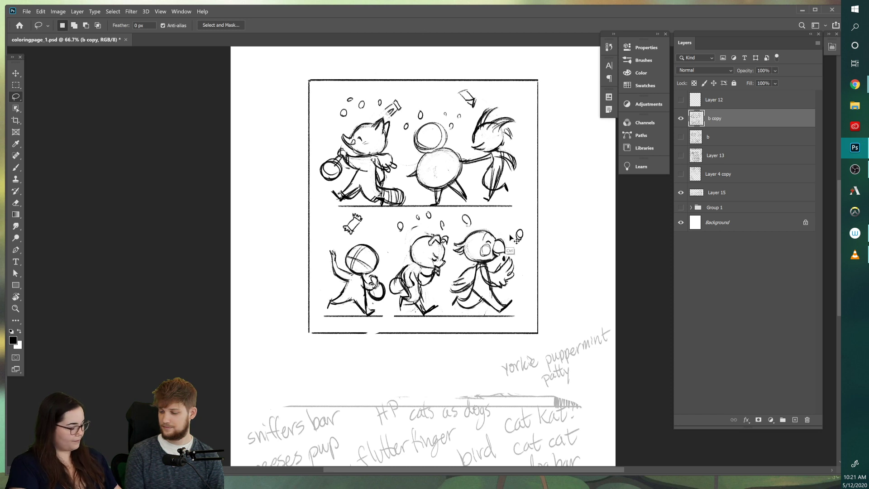
# Step: Fill out the upper right figure's crest with more swept-back quills
pyautogui.press('b')
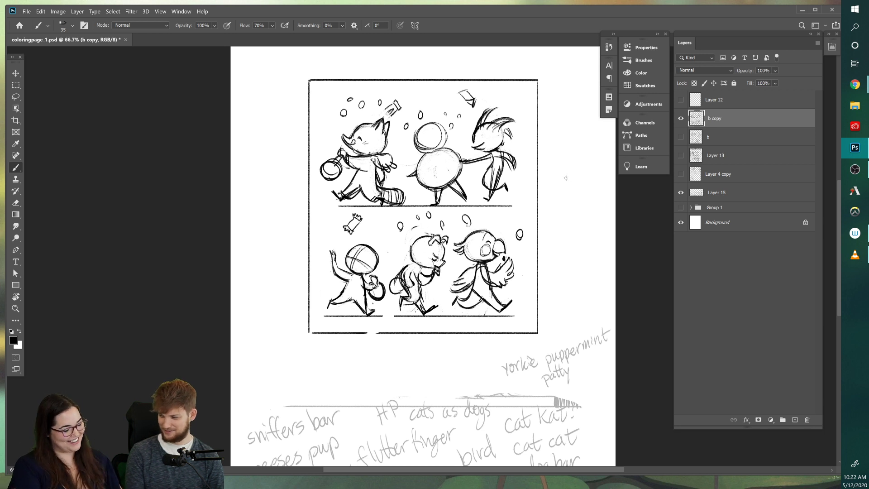
pyautogui.moveTo(496, 119)
pyautogui.mouseDown()
pyautogui.moveTo(491, 114)
pyautogui.moveTo(504, 110)
pyautogui.moveTo(512, 119)
pyautogui.mouseUp()
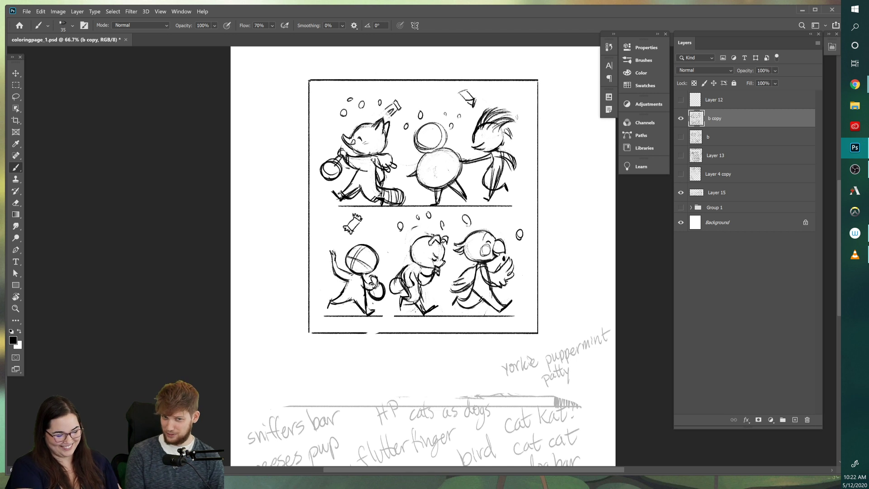
pyautogui.press('e')
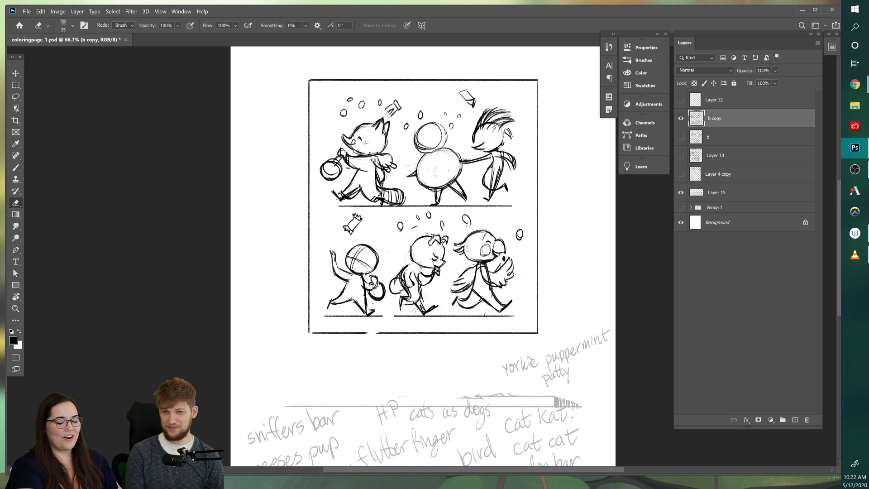
pyautogui.press('b')
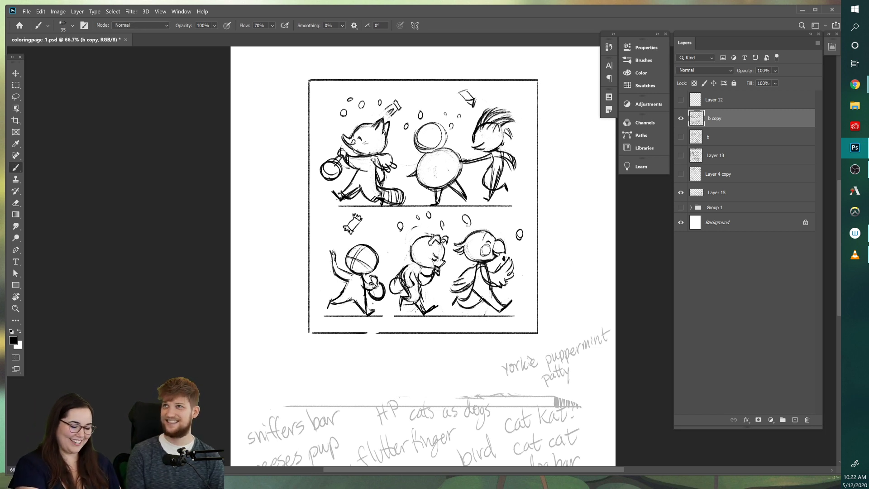
# Step: Refine the upper right figure's face with a pointed nose, an eye and a smile
pyautogui.press('e')
pyautogui.press('b')
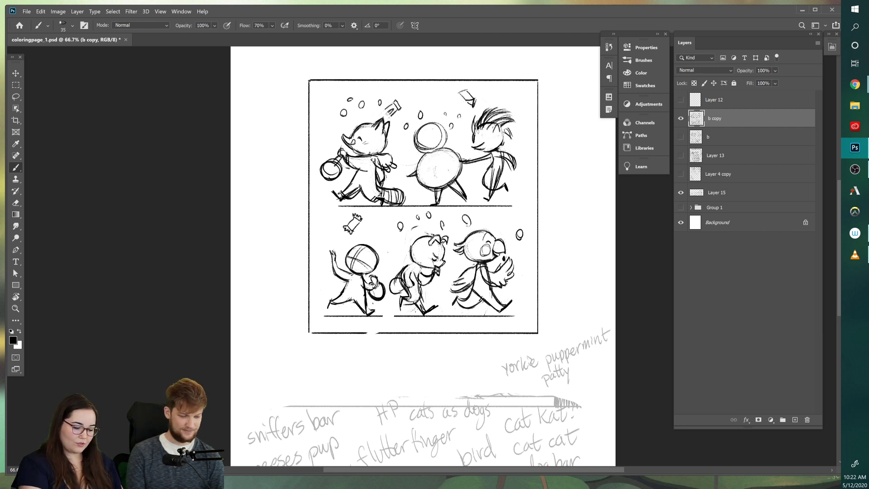
pyautogui.press('e')
pyautogui.press('b')
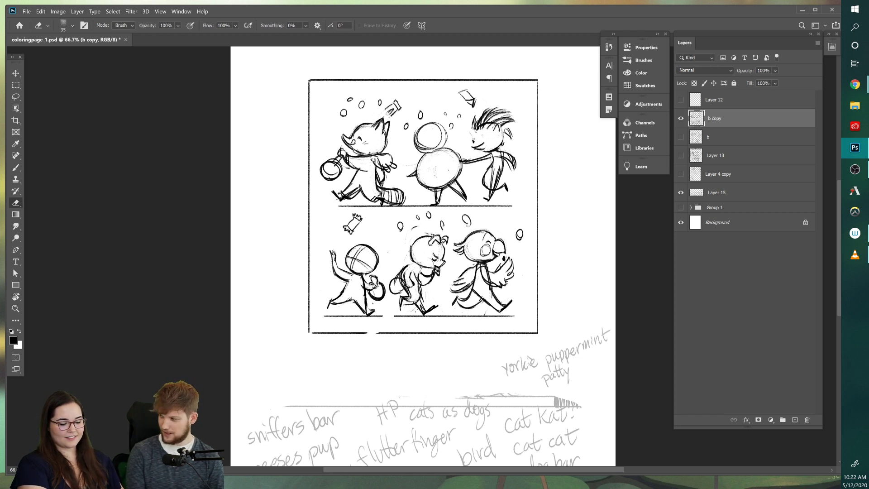
pyautogui.press('b')
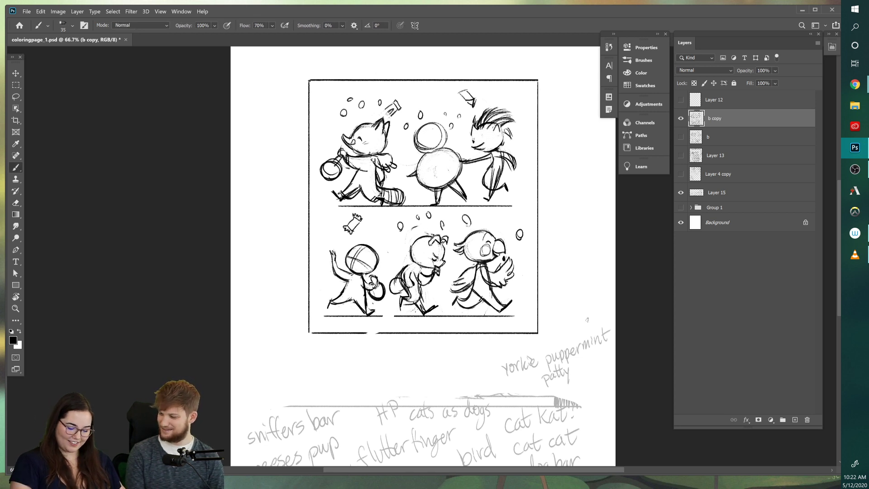
# Step: Handwrite the note "pup rocks!" below the sketch frame on Layer 15
pyautogui.click(723, 193)
pyautogui.moveTo(424, 356)
pyautogui.mouseDown()
pyautogui.moveTo(424, 371)
pyautogui.moveTo(429, 362)
pyautogui.mouseUp()
pyautogui.moveTo(431, 356)
pyautogui.mouseDown()
pyautogui.moveTo(439, 362)
pyautogui.moveTo(456, 344)
pyautogui.mouseUp()
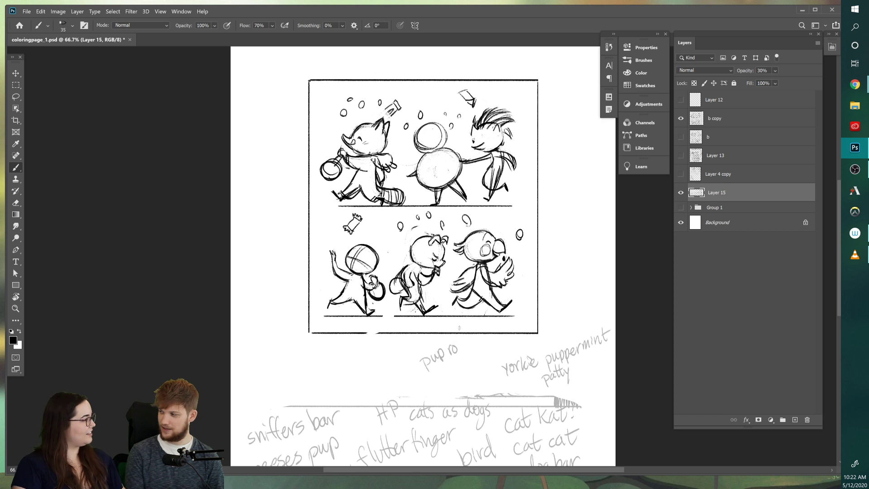
pyautogui.moveTo(464, 336); pyautogui.dragTo(473, 348)
pyautogui.moveTo(477, 340); pyautogui.dragTo(475, 348)
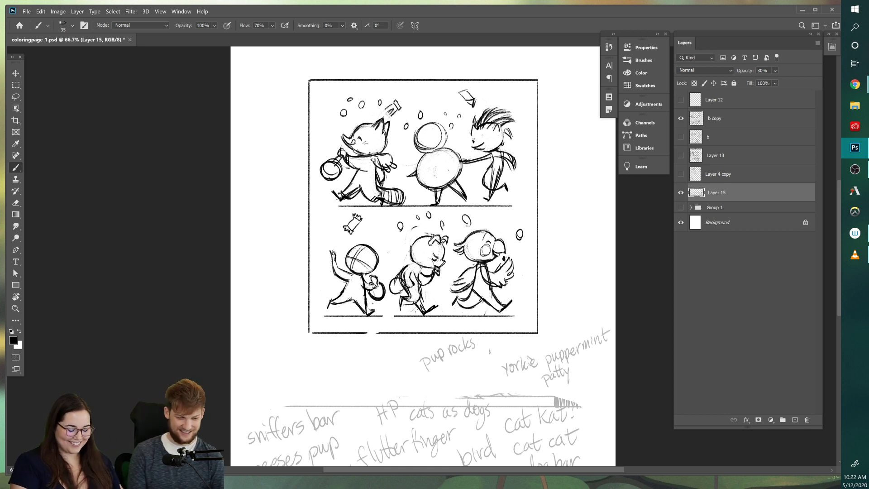
pyautogui.moveTo(480, 340); pyautogui.dragTo(480, 346)
pyautogui.click(481, 349)
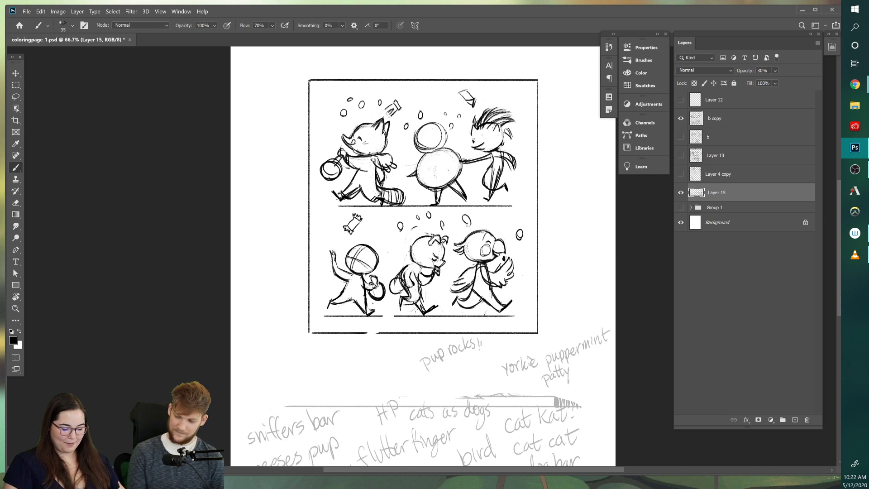
# Step: Erase and redraw the lower middle figure's back, arm and trailing treat bucket on the b copy layer
pyautogui.click(717, 122)
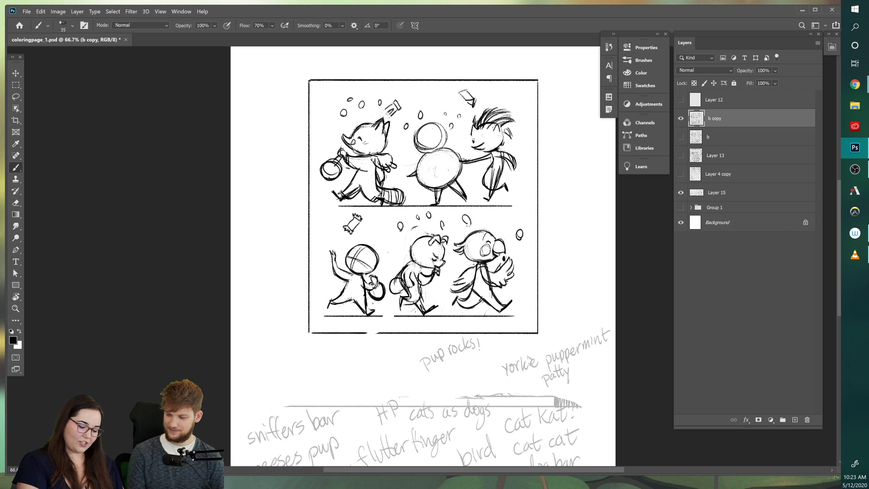
pyautogui.press('e')
pyautogui.moveTo(410, 265); pyautogui.dragTo(403, 274)
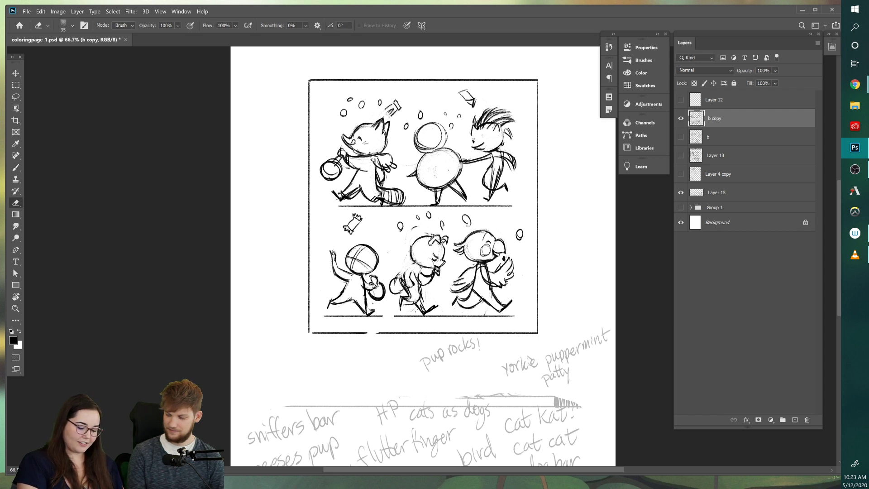
pyautogui.press('b')
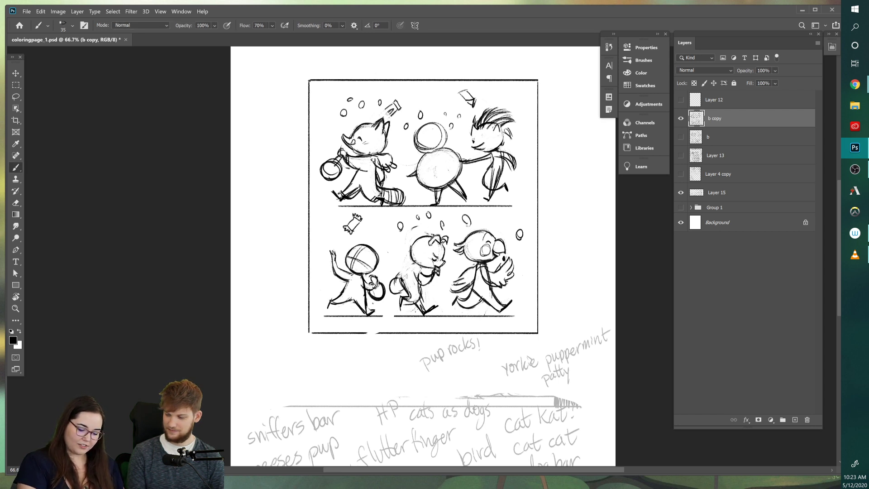
pyautogui.moveTo(417, 267)
pyautogui.mouseDown()
pyautogui.moveTo(406, 279)
pyautogui.moveTo(416, 291)
pyautogui.moveTo(396, 277)
pyautogui.moveTo(406, 284)
pyautogui.mouseUp()
pyautogui.moveTo(402, 274); pyautogui.dragTo(395, 285)
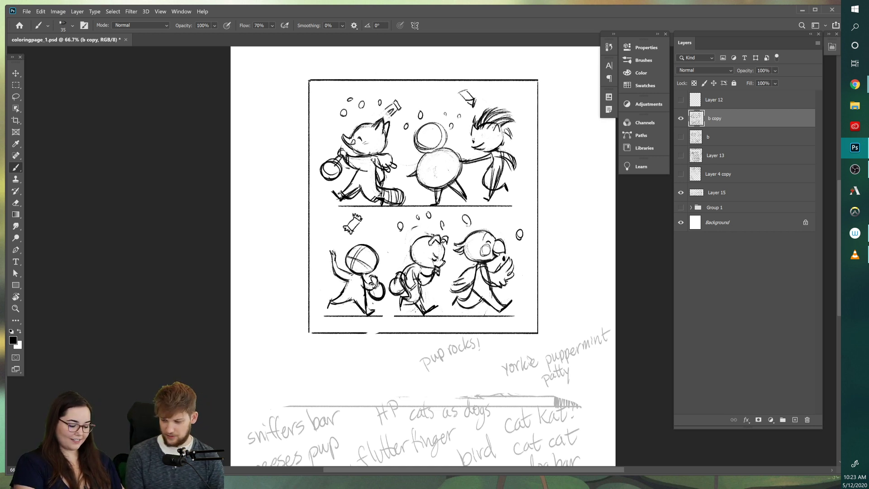
pyautogui.press('e')
pyautogui.press('b')
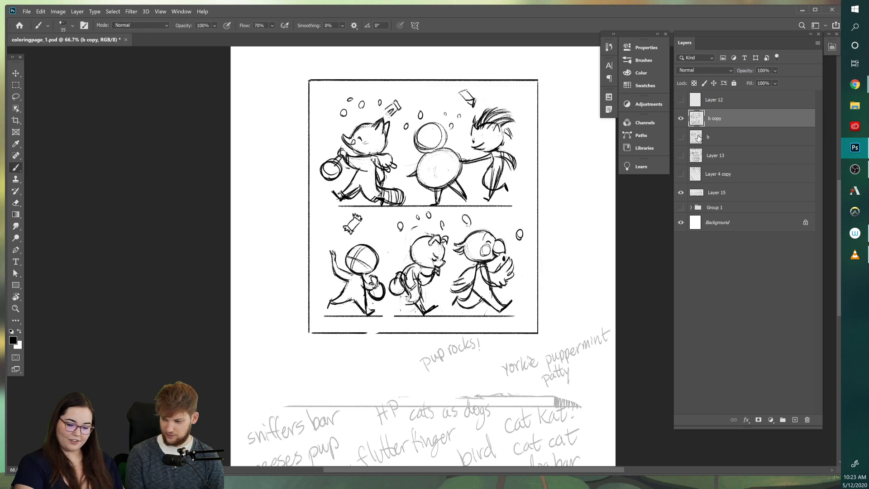
# Step: Hide the sketch and notes and view the whole finished TREATS page in Group 1
pyautogui.click(681, 118)
pyautogui.click(681, 207)
pyautogui.click(681, 192)
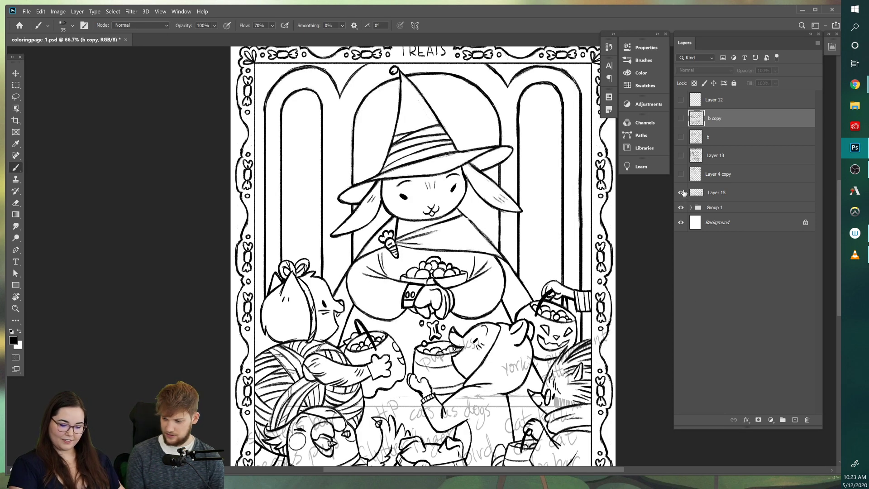
pyautogui.press('9')
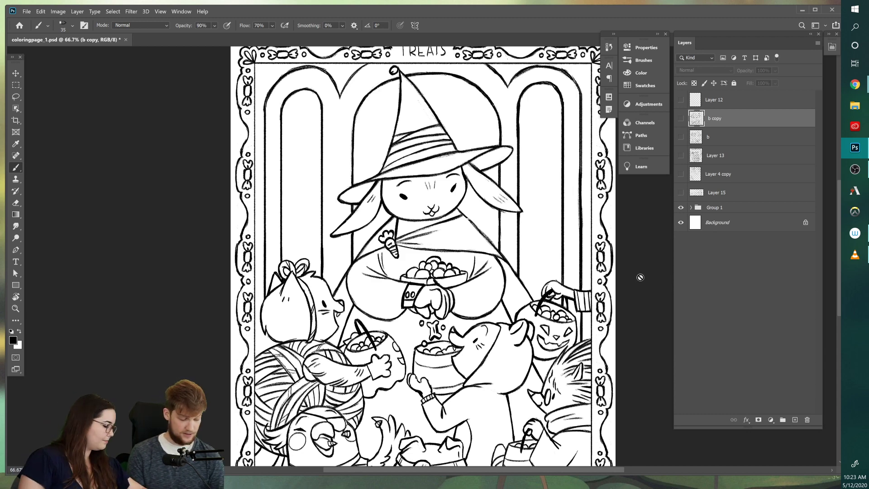
pyautogui.hotkey('ctrl', '-')
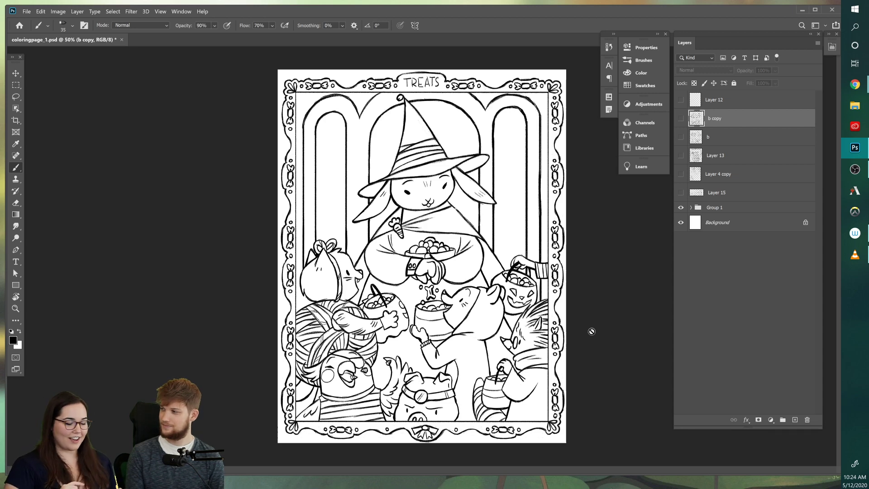
# Step: Hide the finished page and compare the original sketch on layer b with the reworked b copy
pyautogui.click(681, 208)
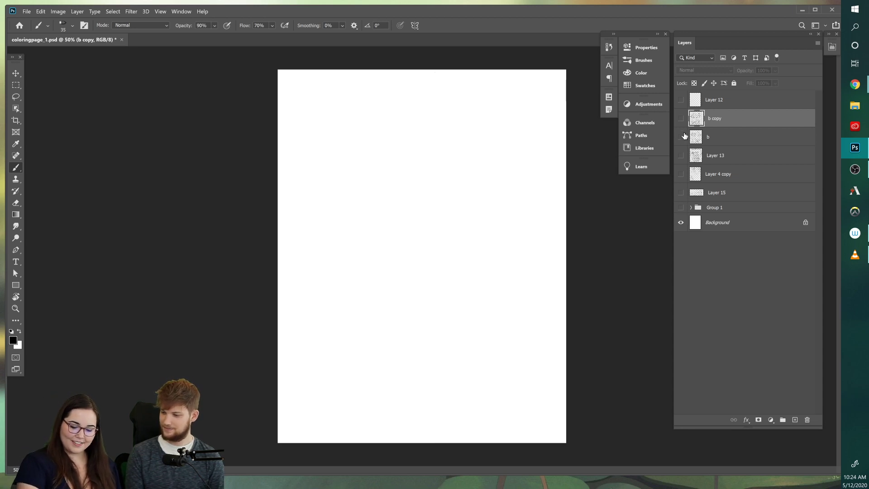
pyautogui.click(681, 137)
pyautogui.click(681, 118)
pyautogui.click(681, 137)
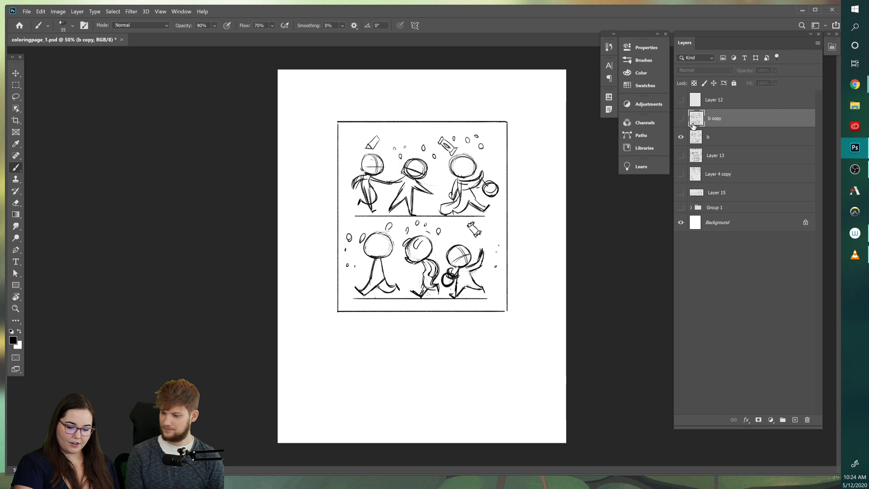
pyautogui.click(681, 136)
pyautogui.click(681, 118)
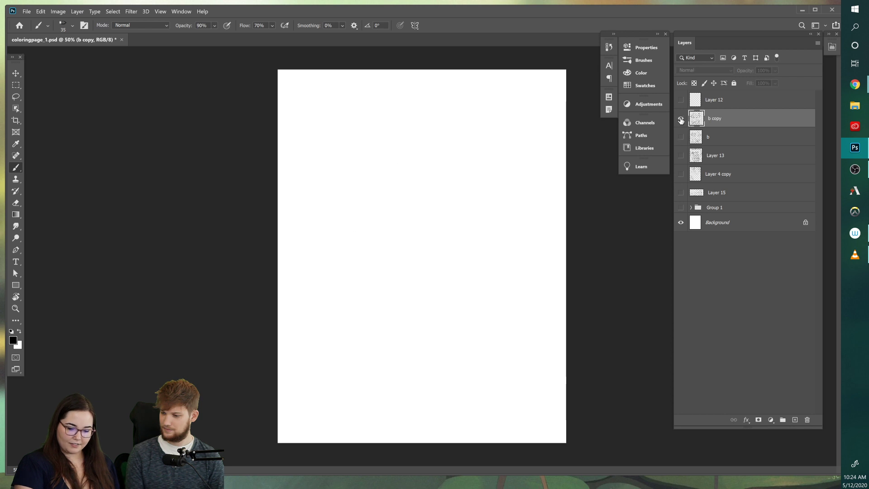
# Step: Show the b copy sketch with the Layer 15 notes, keep Layer 13 hidden, and maximize the application window
pyautogui.click(681, 156)
pyautogui.click(681, 193)
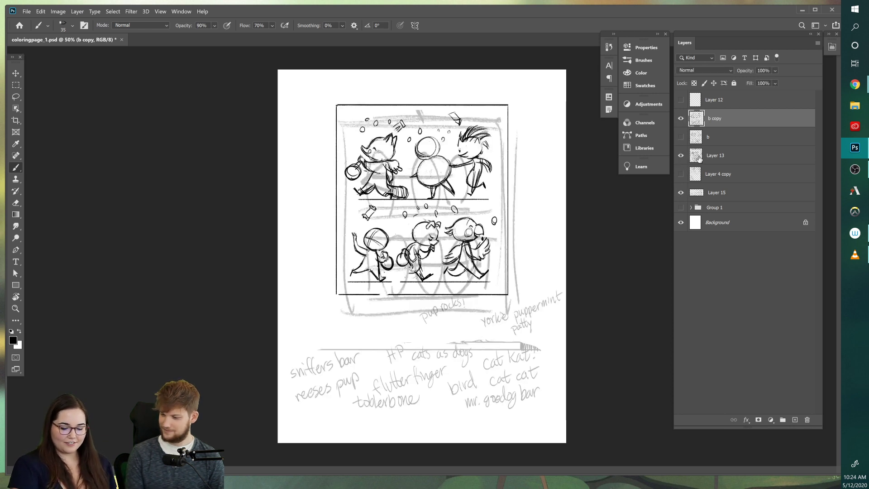
pyautogui.click(681, 155)
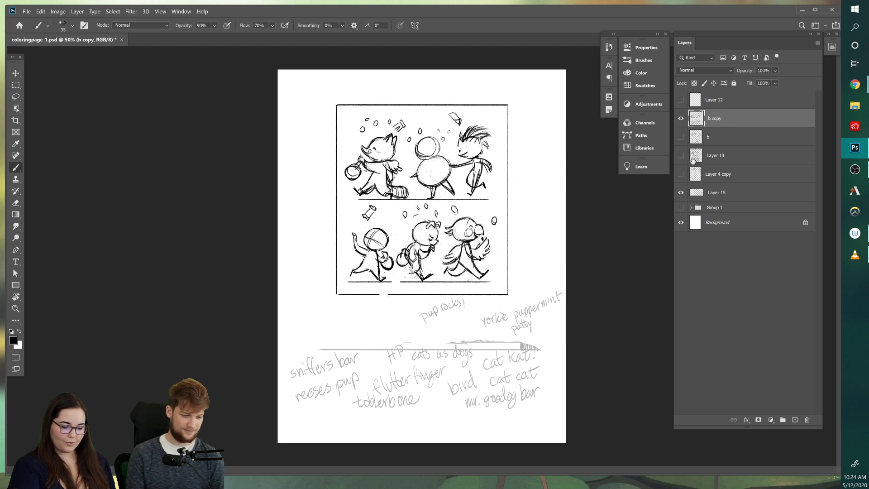
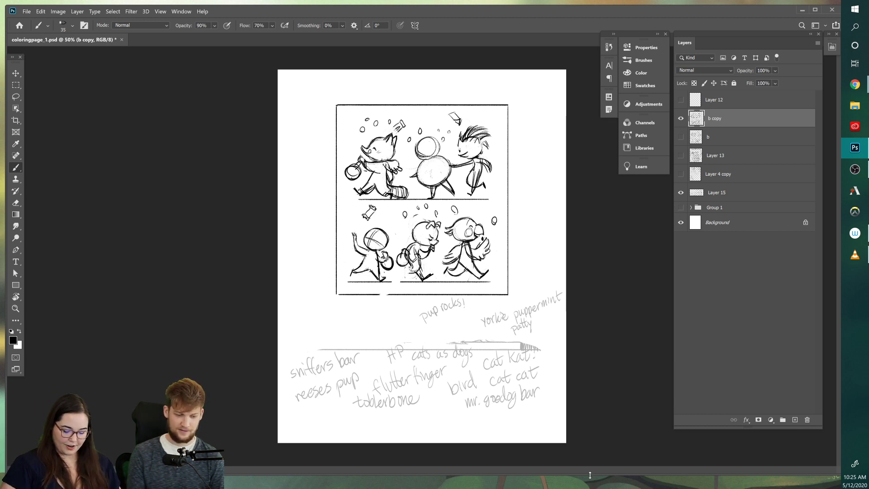
pyautogui.moveTo(599, 475); pyautogui.dragTo(599, 486)
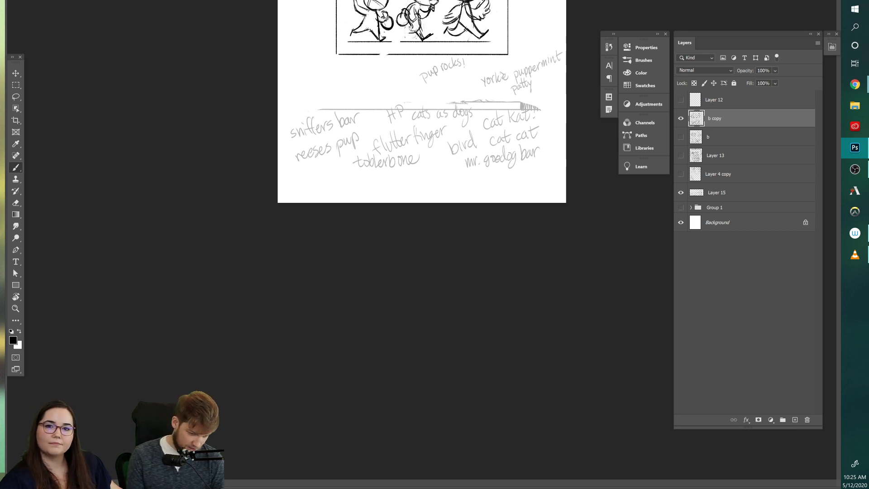
pyautogui.moveTo(693, 0)
pyautogui.mouseDown()
pyautogui.moveTo(700, 487)
pyautogui.moveTo(741, 2)
pyautogui.mouseUp()
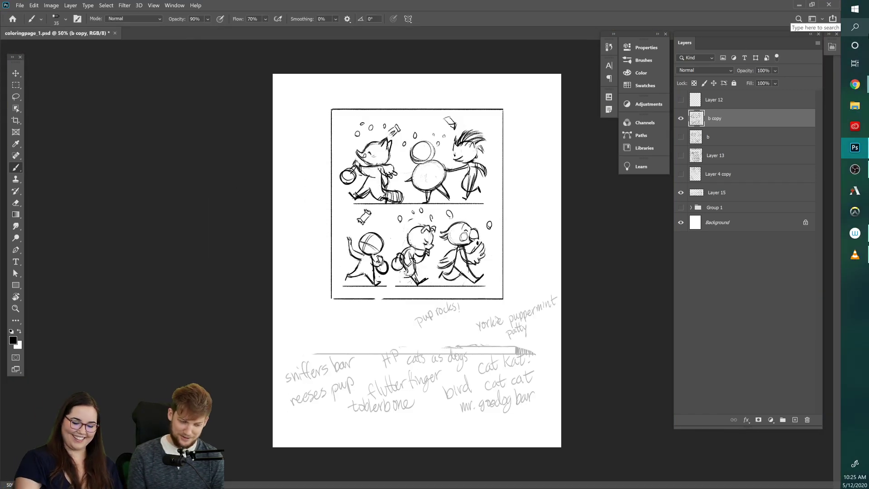
# Step: Handwrite the note "tootsie pup" below the sketch frame on Layer 15
pyautogui.click(705, 191)
pyautogui.moveTo(302, 332)
pyautogui.mouseDown()
pyautogui.moveTo(307, 343)
pyautogui.moveTo(307, 335)
pyautogui.mouseUp()
pyautogui.moveTo(309, 335); pyautogui.dragTo(315, 334)
pyautogui.moveTo(319, 327)
pyautogui.mouseDown()
pyautogui.moveTo(321, 336)
pyautogui.moveTo(326, 328)
pyautogui.moveTo(340, 336)
pyautogui.mouseUp()
pyautogui.click(343, 325)
pyautogui.moveTo(341, 334); pyautogui.dragTo(344, 331)
pyautogui.moveTo(346, 323); pyautogui.dragTo(354, 334)
pyautogui.moveTo(354, 322); pyautogui.dragTo(357, 322)
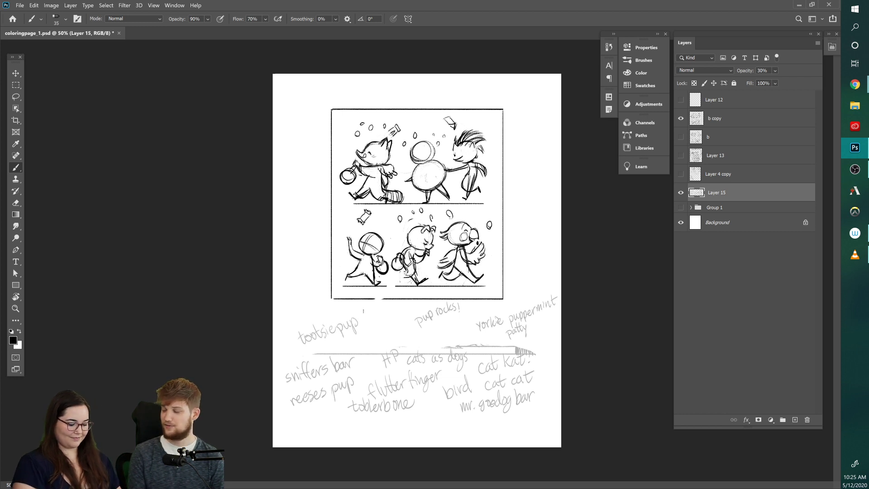
# Step: Redraw the upper middle figure's trailing arm holding a small round treat bucket on the b copy layer
pyautogui.click(706, 119)
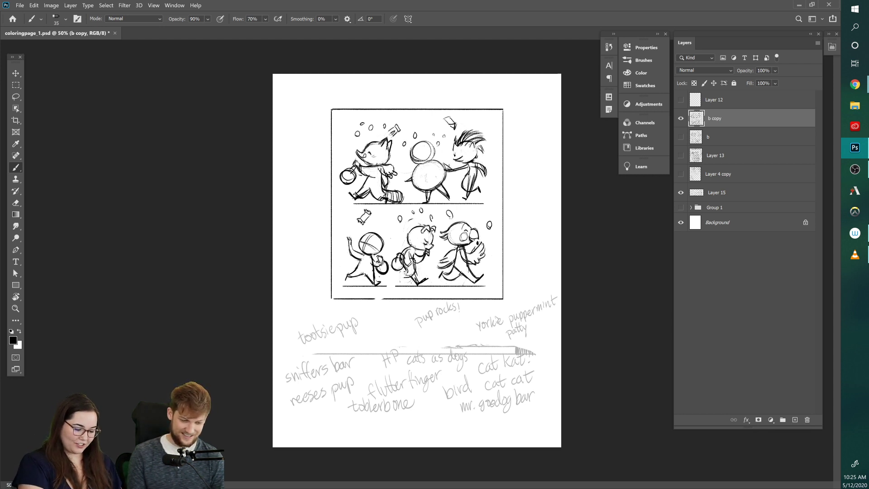
pyautogui.moveTo(407, 176)
pyautogui.mouseDown()
pyautogui.moveTo(398, 184)
pyautogui.moveTo(407, 179)
pyautogui.mouseUp()
pyautogui.press('e')
pyautogui.press('b')
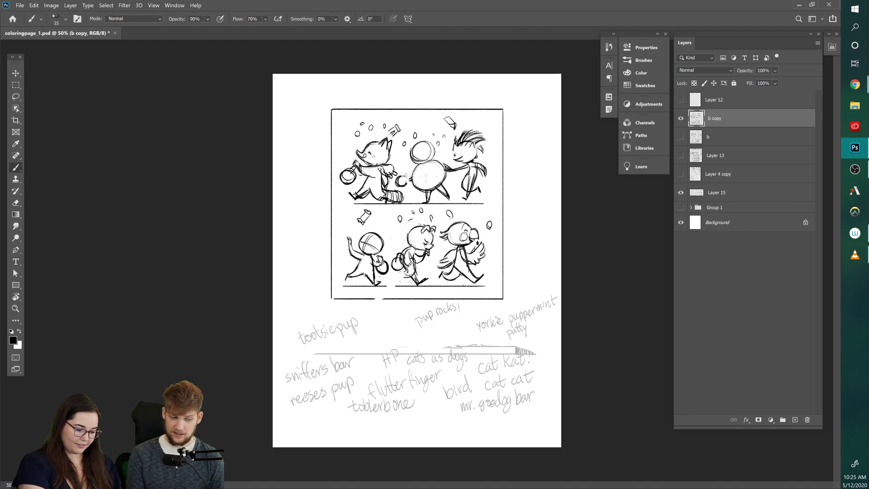
pyautogui.moveTo(403, 175); pyautogui.dragTo(414, 183)
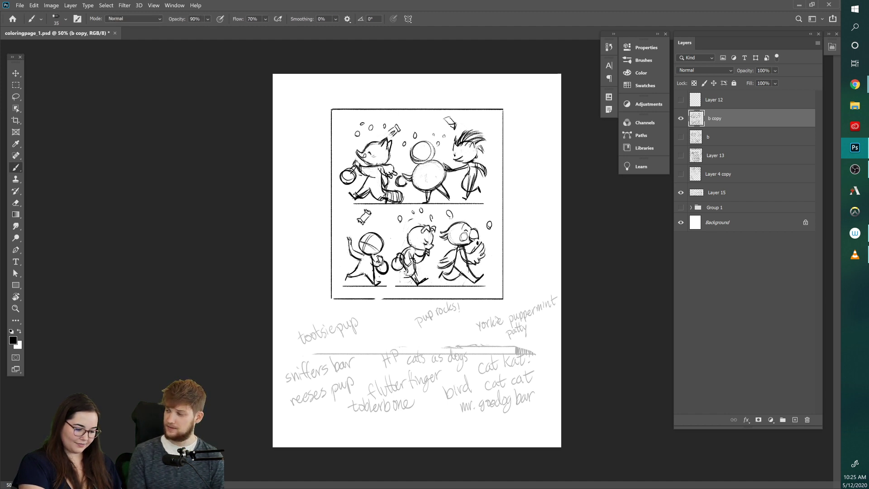
# Step: Select the brush preset Kyle's Drawing Box - Carbonara New from the favs group
pyautogui.click(662, 64)
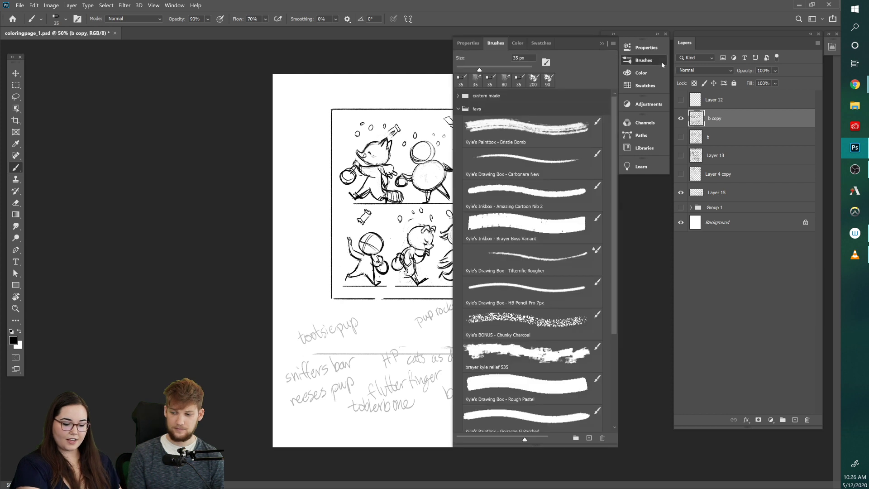
pyautogui.click(528, 165)
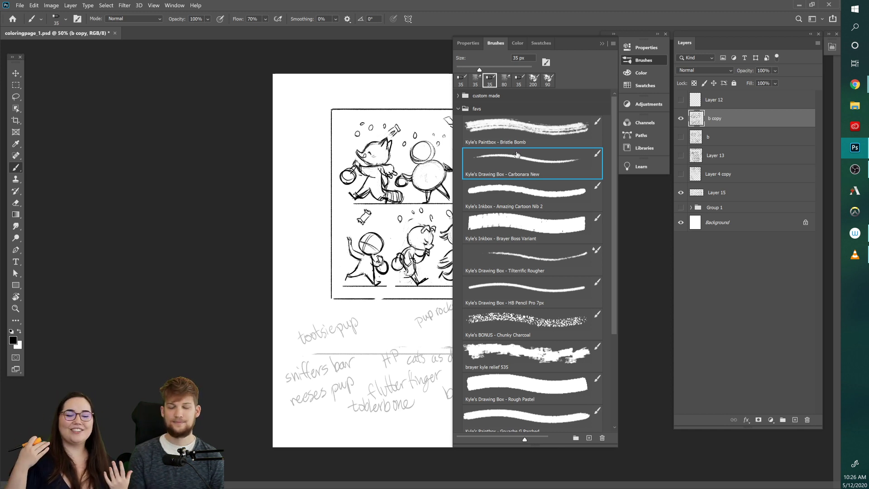
pyautogui.click(603, 43)
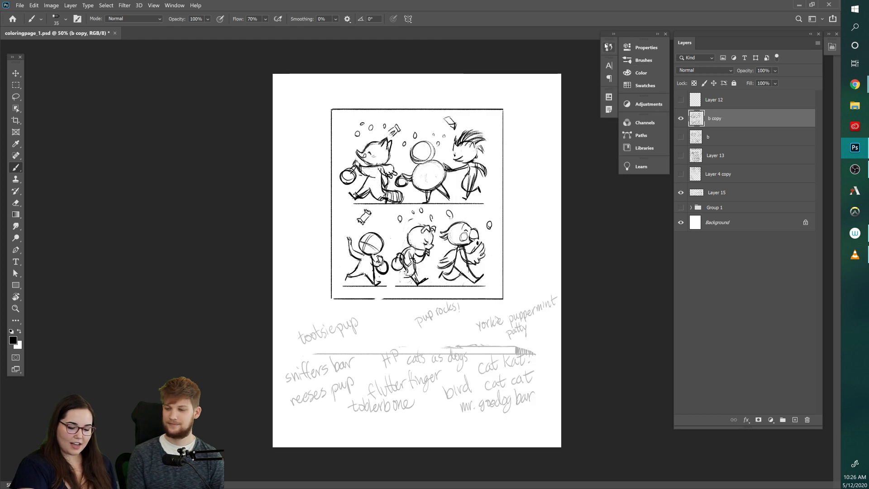
# Step: Examine the brush import and download options, the Bristle Bomb and Carbonara New presets, and the list of brush groups
pyautogui.click(641, 60)
pyautogui.click(613, 43)
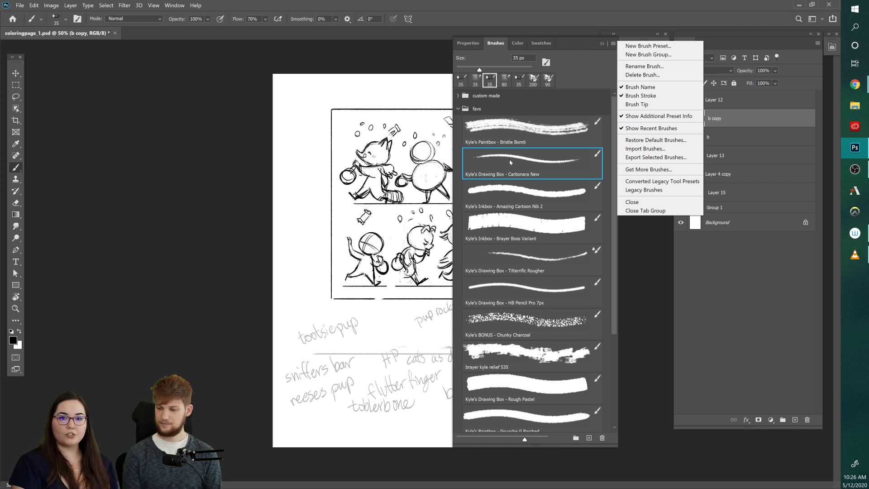
pyautogui.click(577, 161)
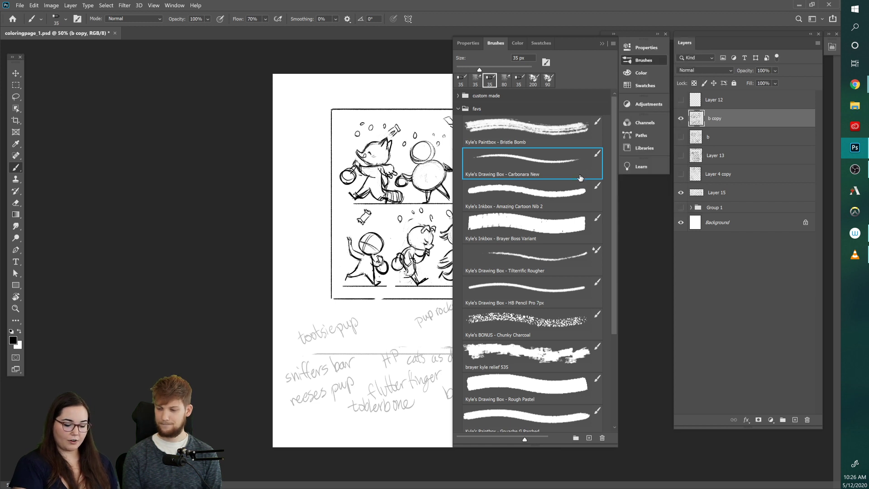
pyautogui.click(571, 141)
pyautogui.click(573, 166)
pyautogui.click(578, 136)
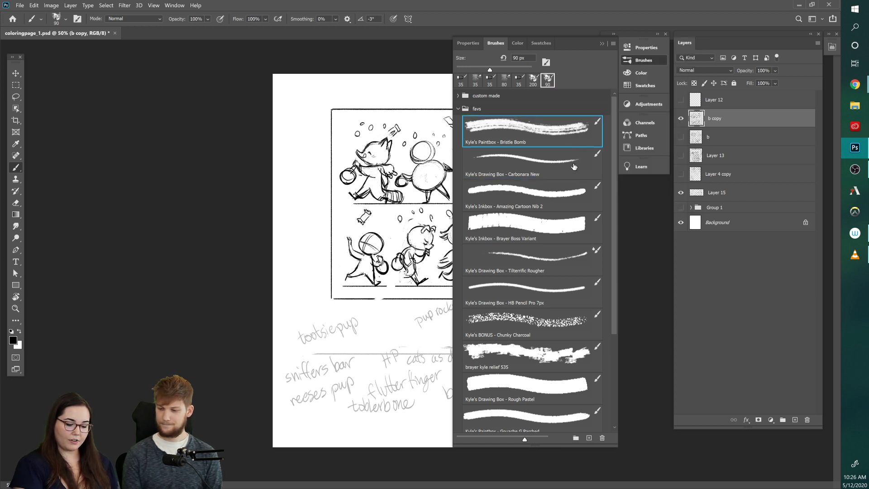
pyautogui.click(572, 167)
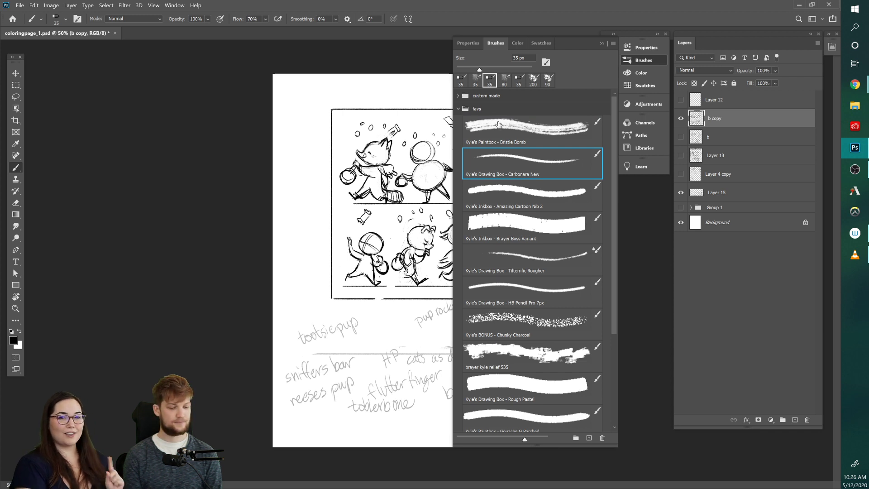
pyautogui.click(459, 109)
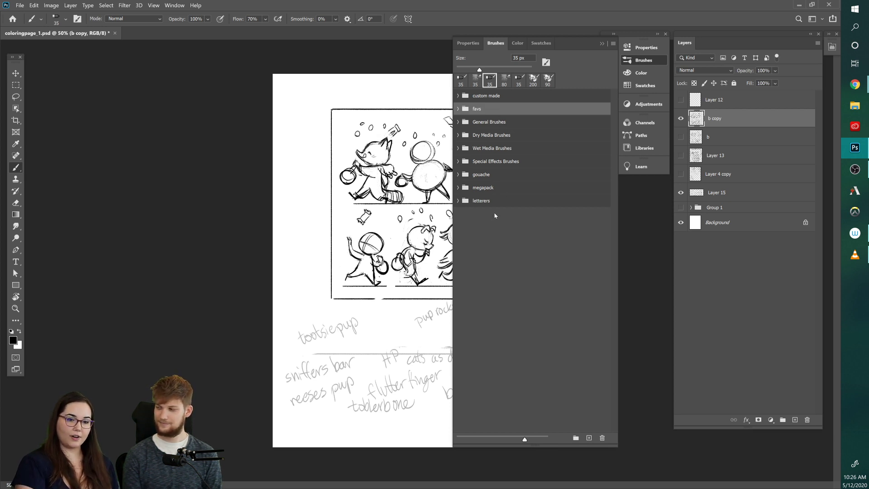
pyautogui.click(459, 109)
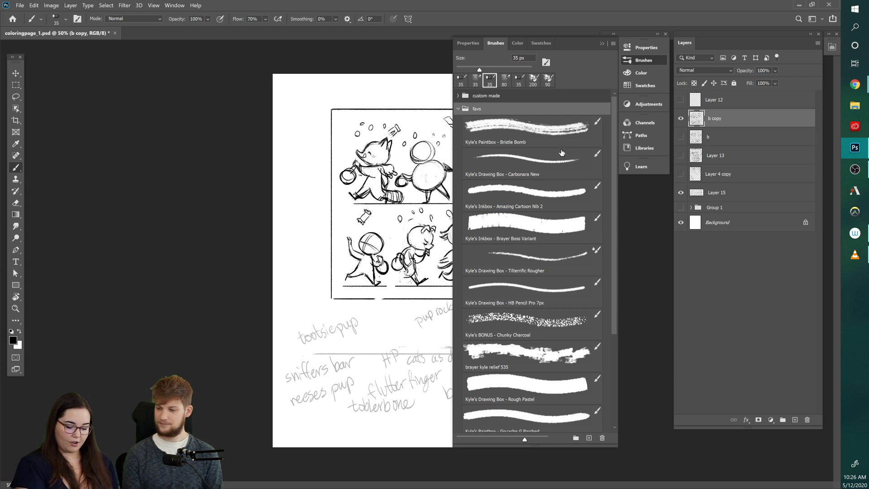
# Step: Paint thin test strokes over the sketch on a new layer in orange #ffbd3e with the brayer kyle relief 535 brush
pyautogui.click(547, 357)
pyautogui.click(644, 59)
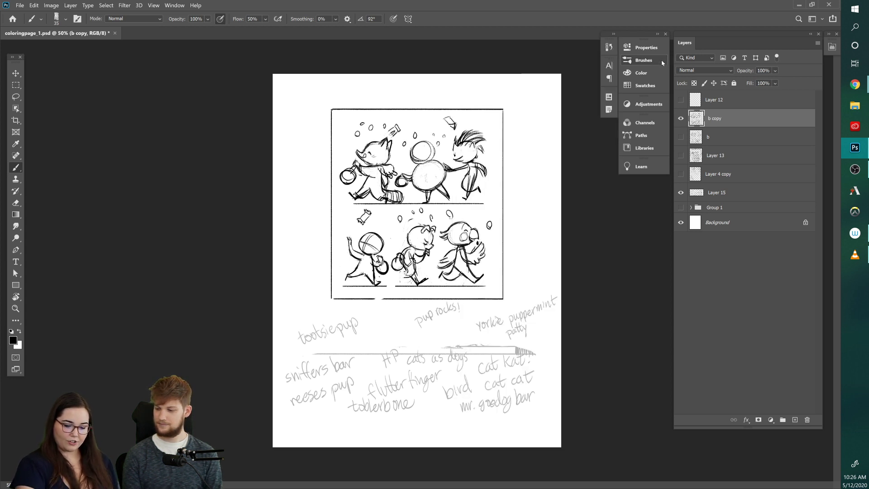
pyautogui.click(796, 419)
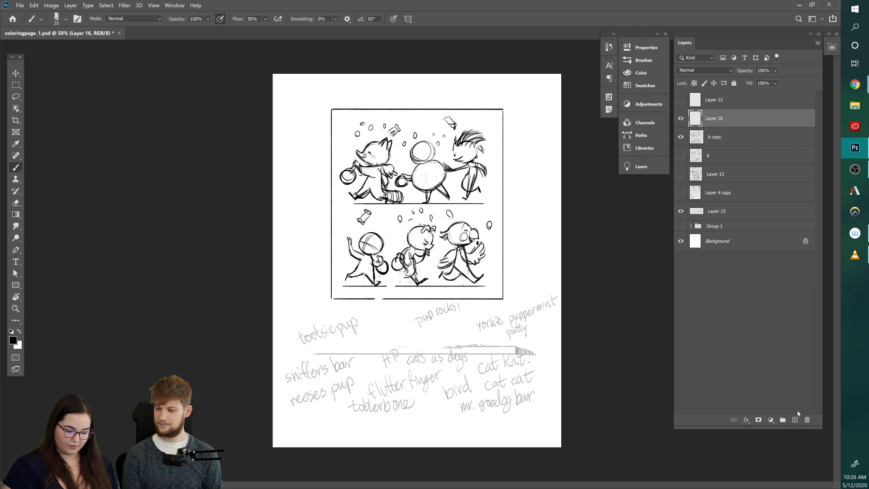
pyautogui.click(13, 340)
pyautogui.click(634, 253)
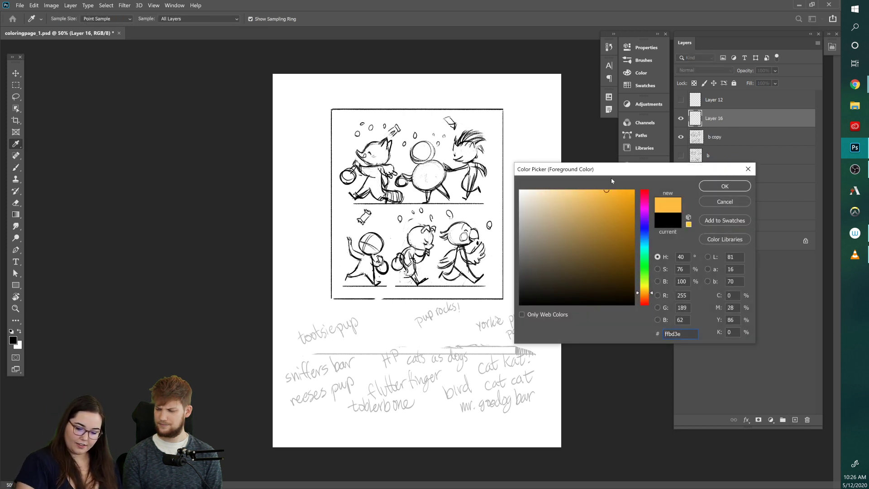
pyautogui.click(725, 186)
pyautogui.moveTo(452, 175); pyautogui.dragTo(475, 331)
pyautogui.moveTo(483, 240); pyautogui.dragTo(517, 211)
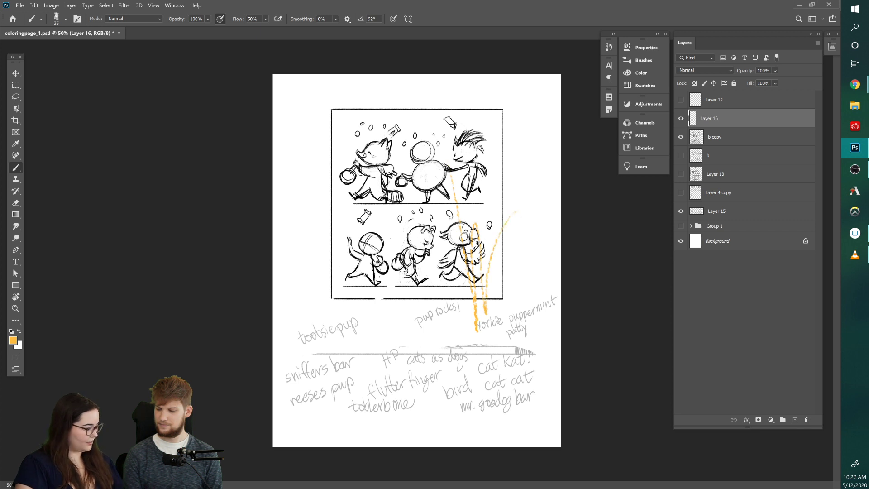
# Step: Enlarge the brush to 500 px and paint a broad textured orange patch over the left part of the sketch
pyautogui.press(']')
pyautogui.press(']')
pyautogui.press(']')
pyautogui.press(']')
pyautogui.press(']')
pyautogui.press(']')
pyautogui.press(']')
pyautogui.press(']')
pyautogui.press(']')
pyautogui.press(']')
pyautogui.press(']')
pyautogui.press(']')
pyautogui.press(']')
pyautogui.press(']')
pyautogui.press(']')
pyautogui.press(']')
pyautogui.moveTo(311, 181)
pyautogui.mouseDown()
pyautogui.moveTo(347, 292)
pyautogui.moveTo(311, 157)
pyautogui.moveTo(314, 114)
pyautogui.moveTo(347, 324)
pyautogui.moveTo(338, 213)
pyautogui.moveTo(324, 227)
pyautogui.moveTo(357, 397)
pyautogui.moveTo(350, 152)
pyautogui.moveTo(393, 424)
pyautogui.moveTo(353, 357)
pyautogui.moveTo(385, 421)
pyautogui.mouseUp()
pyautogui.moveTo(351, 352)
pyautogui.mouseDown()
pyautogui.moveTo(344, 339)
pyautogui.moveTo(360, 365)
pyautogui.mouseUp()
pyautogui.moveTo(337, 186)
pyautogui.mouseDown()
pyautogui.moveTo(341, 234)
pyautogui.moveTo(372, 221)
pyautogui.moveTo(389, 233)
pyautogui.moveTo(374, 368)
pyautogui.moveTo(362, 198)
pyautogui.moveTo(419, 313)
pyautogui.mouseUp()
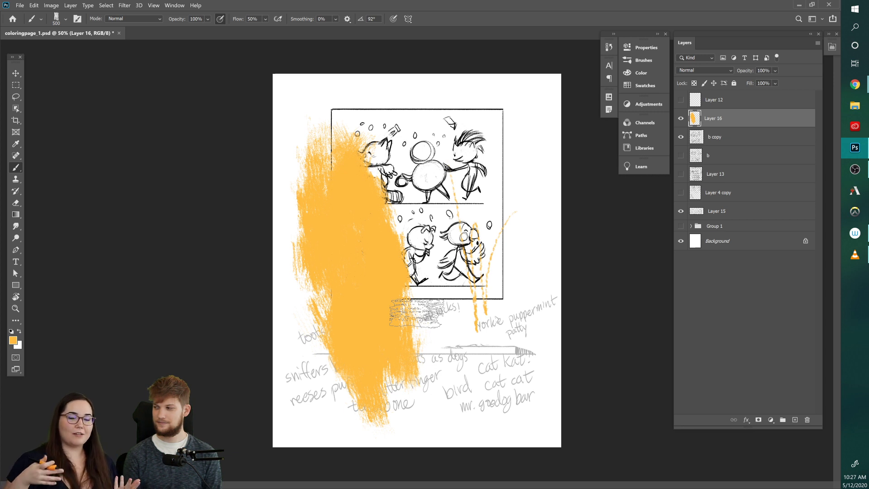
# Step: Hide the orange test layer and return to b copy with the Carbonara New brush and the default black colour
pyautogui.click(681, 118)
pyautogui.click(720, 136)
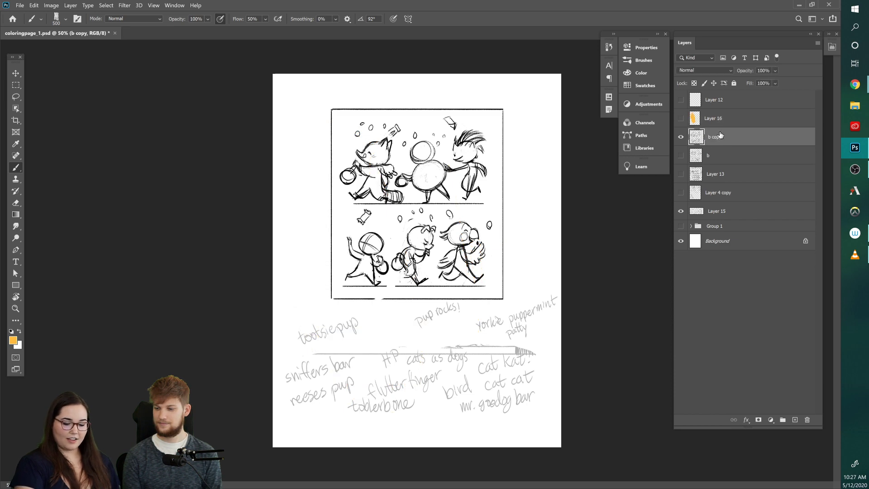
pyautogui.click(648, 61)
pyautogui.click(576, 156)
pyautogui.click(661, 63)
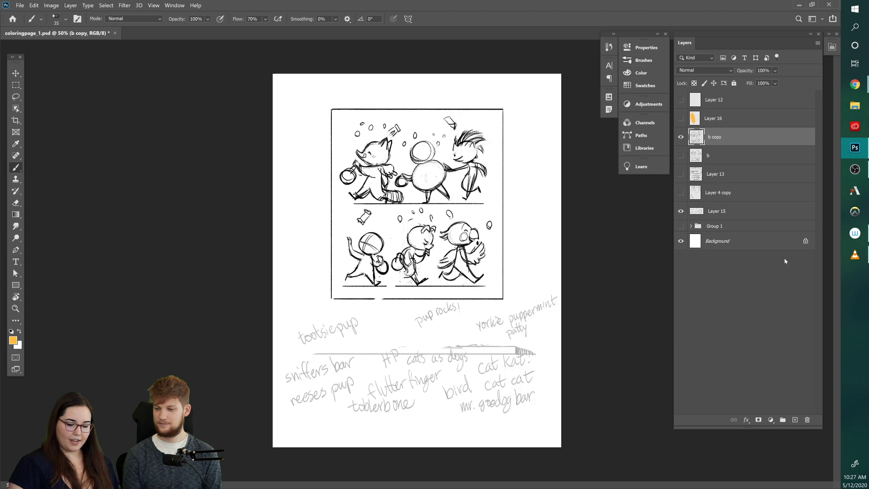
pyautogui.click(652, 61)
pyautogui.click(655, 61)
pyautogui.click(12, 332)
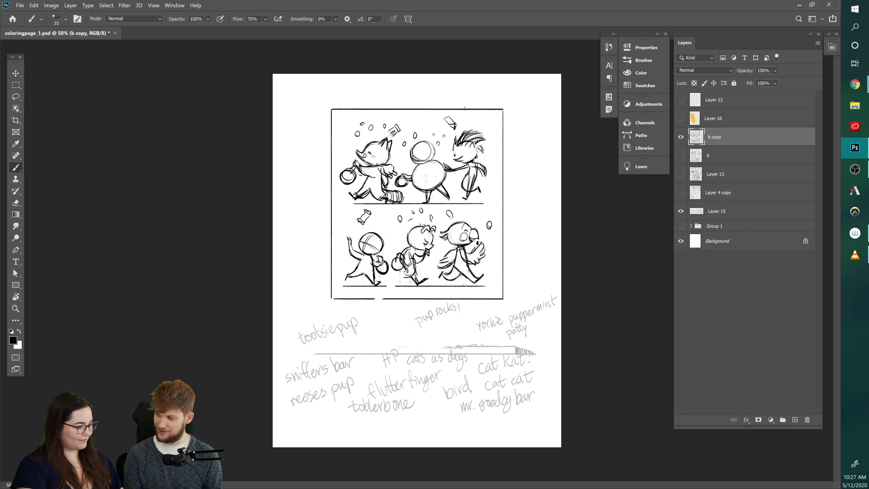
# Step: Handwrite the note "catty corn" beside "tootsie pup" on Layer 15, and reselect the b copy layer
pyautogui.click(713, 196)
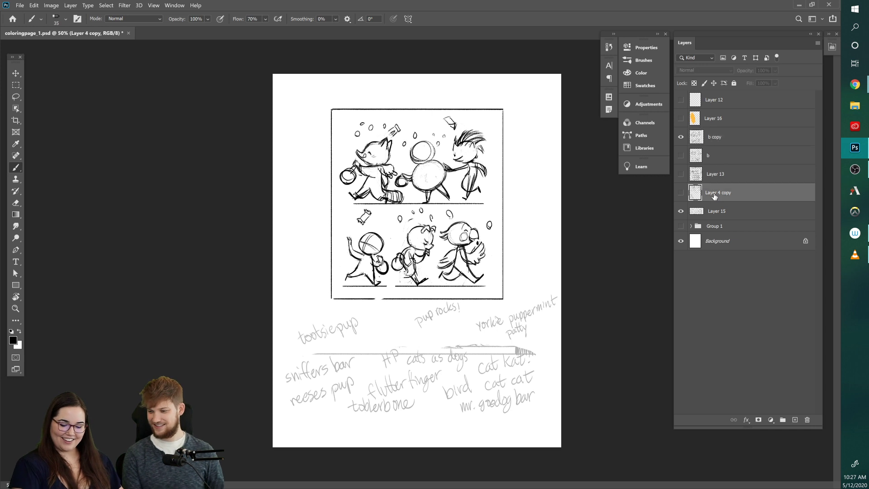
pyautogui.click(704, 209)
pyautogui.moveTo(364, 342)
pyautogui.mouseDown()
pyautogui.moveTo(384, 341)
pyautogui.moveTo(407, 326)
pyautogui.mouseUp()
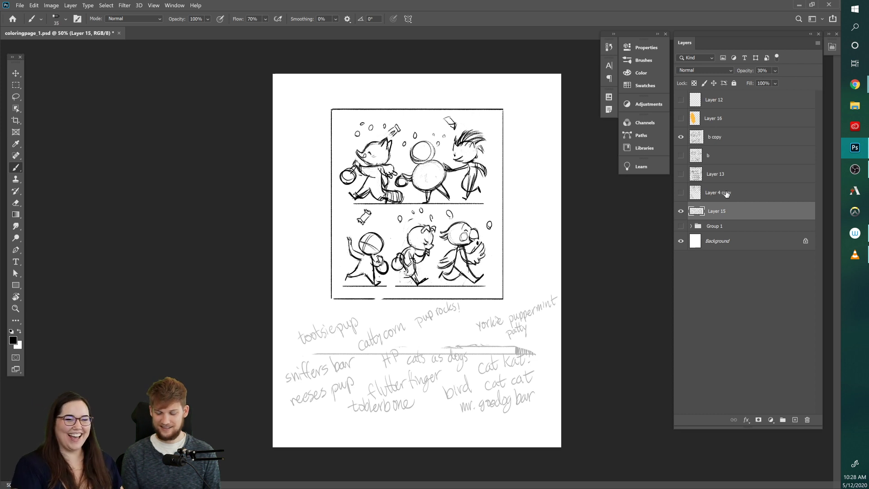
pyautogui.click(721, 142)
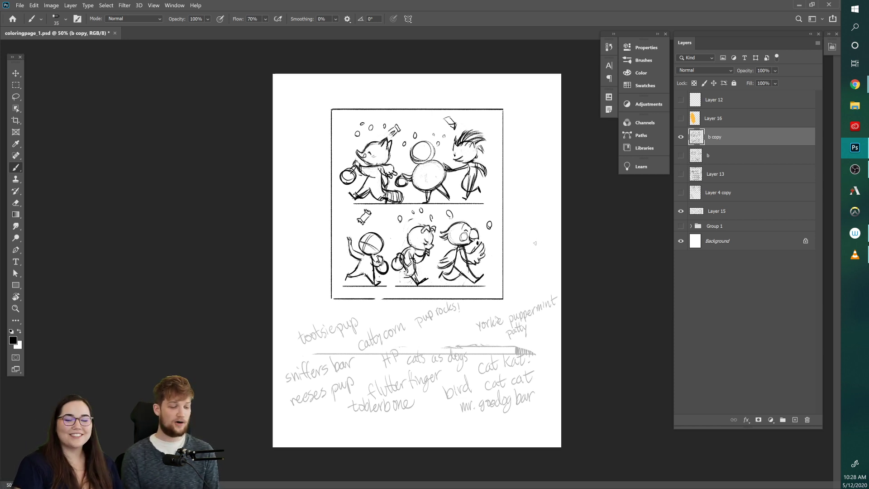
# Step: Handwrite the notes "jolly paws" and "marshmeowlows" above "tootsie pup" on Layer 15
pyautogui.click(740, 194)
pyautogui.click(749, 212)
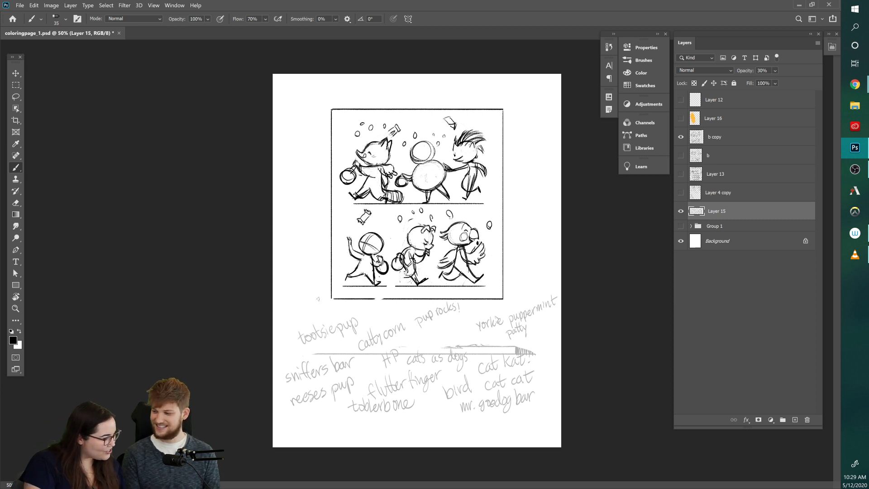
pyautogui.moveTo(285, 301)
pyautogui.mouseDown()
pyautogui.moveTo(281, 314)
pyautogui.moveTo(295, 297)
pyautogui.moveTo(288, 303)
pyautogui.mouseUp()
pyautogui.hotkey('ctrl', 'z')
pyautogui.moveTo(294, 291)
pyautogui.mouseDown()
pyautogui.moveTo(297, 303)
pyautogui.moveTo(315, 290)
pyautogui.mouseUp()
pyautogui.moveTo(283, 331); pyautogui.dragTo(303, 322)
pyautogui.moveTo(307, 308); pyautogui.dragTo(310, 315)
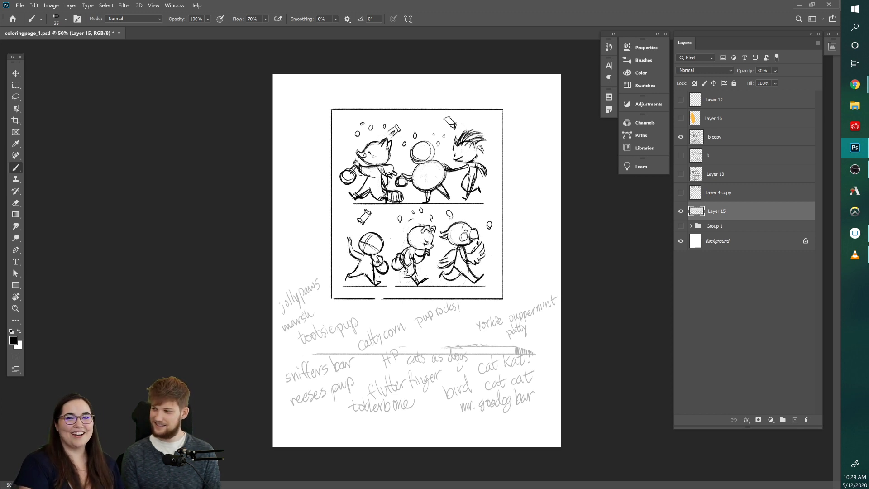
pyautogui.moveTo(316, 310)
pyautogui.mouseDown()
pyautogui.moveTo(343, 314)
pyautogui.moveTo(343, 304)
pyautogui.moveTo(352, 312)
pyautogui.moveTo(356, 303)
pyautogui.moveTo(356, 312)
pyautogui.mouseUp()
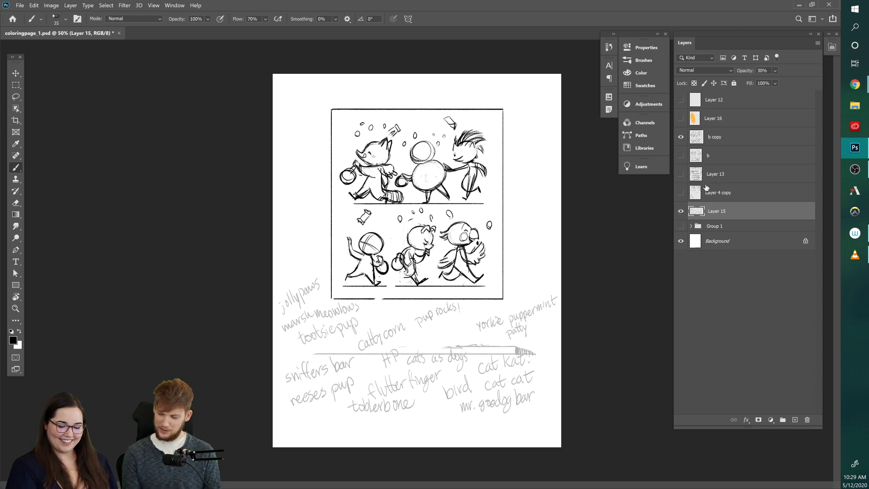
# Step: Fill the upper middle figure's round body with crossing curved yarn-ball strands on the b copy layer
pyautogui.click(725, 137)
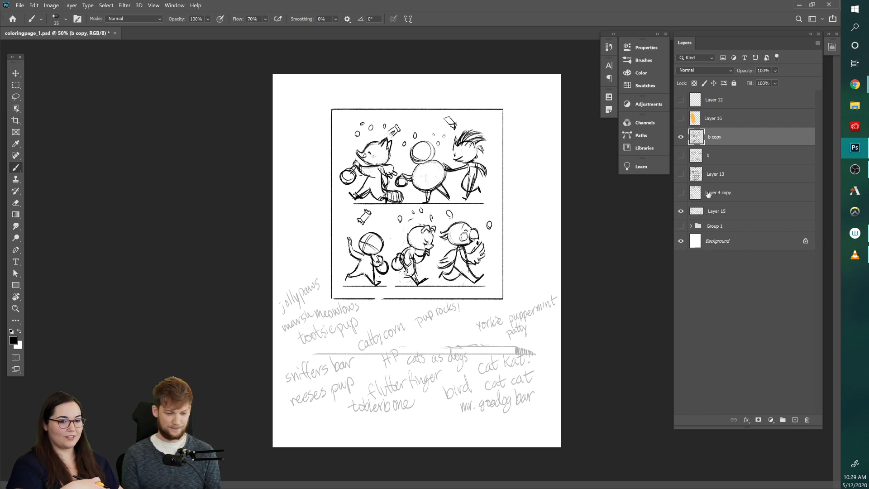
pyautogui.moveTo(412, 176)
pyautogui.mouseDown()
pyautogui.moveTo(444, 164)
pyautogui.moveTo(446, 179)
pyautogui.moveTo(421, 186)
pyautogui.mouseUp()
pyautogui.moveTo(421, 173)
pyautogui.mouseDown()
pyautogui.moveTo(424, 193)
pyautogui.moveTo(427, 186)
pyautogui.mouseUp()
pyautogui.moveTo(442, 177)
pyautogui.mouseDown()
pyautogui.moveTo(414, 186)
pyautogui.moveTo(423, 177)
pyautogui.mouseUp()
pyautogui.moveTo(433, 173)
pyautogui.mouseDown()
pyautogui.moveTo(423, 179)
pyautogui.moveTo(438, 172)
pyautogui.mouseUp()
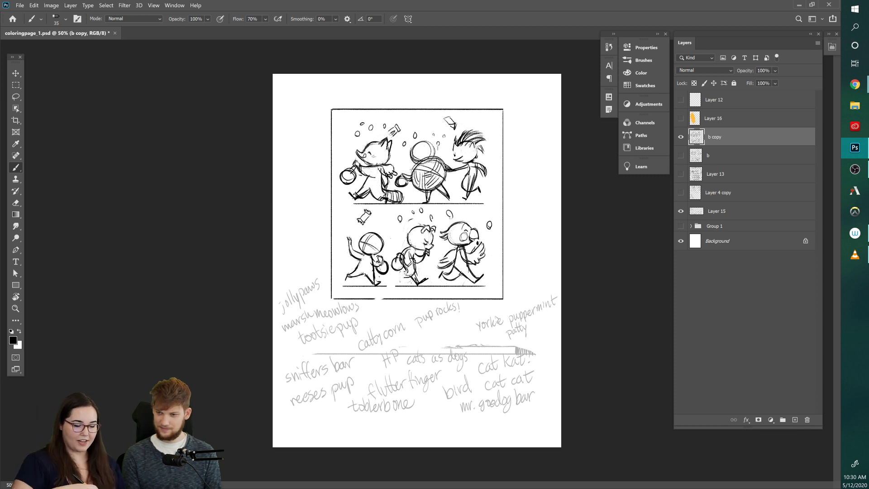
pyautogui.moveTo(429, 160); pyautogui.dragTo(428, 171)
pyautogui.moveTo(433, 159); pyautogui.dragTo(433, 168)
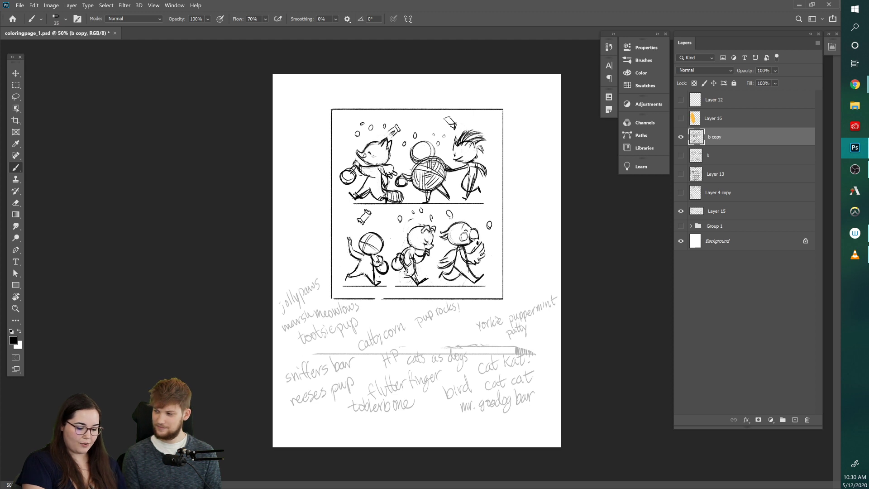
# Step: Handwrite the note "oinkers oodles" beside the lower-right figure on Layer 15, and reselect the b copy layer
pyautogui.click(729, 157)
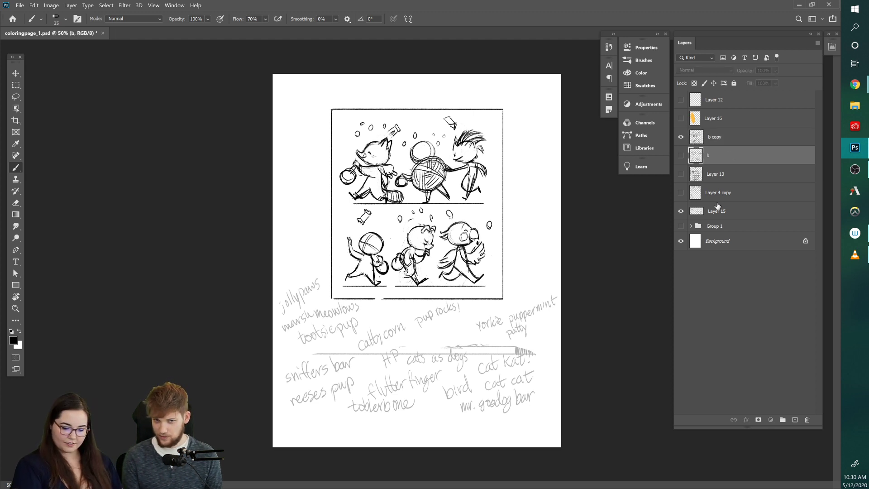
pyautogui.click(717, 206)
pyautogui.moveTo(522, 238)
pyautogui.mouseDown()
pyautogui.moveTo(528, 250)
pyautogui.moveTo(542, 244)
pyautogui.moveTo(527, 259)
pyautogui.moveTo(548, 261)
pyautogui.mouseUp()
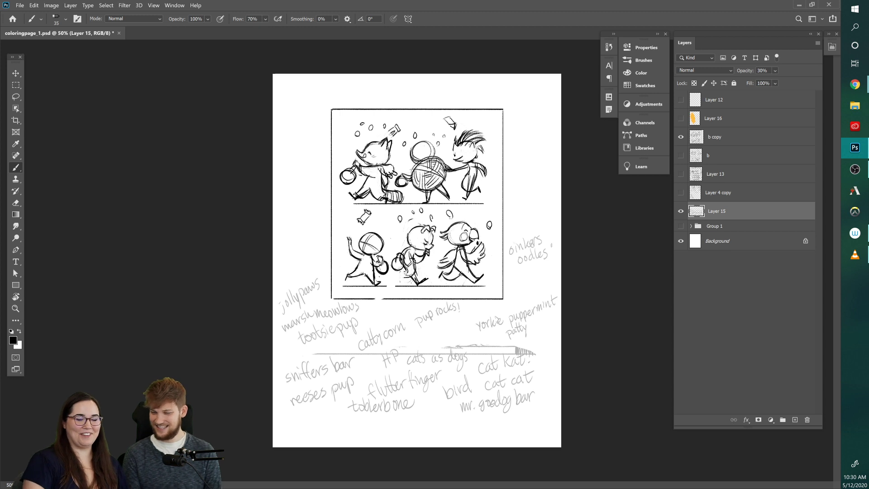
pyautogui.click(714, 140)
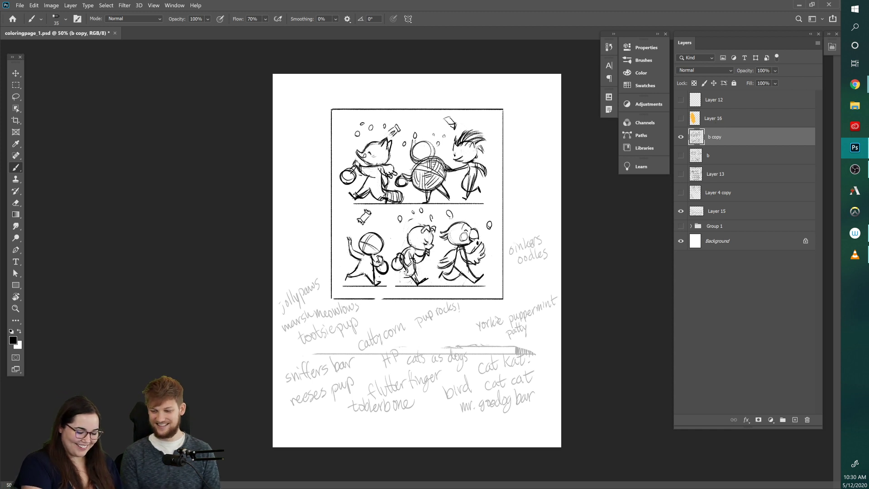
# Step: Draw pointed cat ears and a simple face on the yarn-ball figure's head, alternately sketching and erasing to clean up the lines
pyautogui.moveTo(422, 143); pyautogui.dragTo(434, 155)
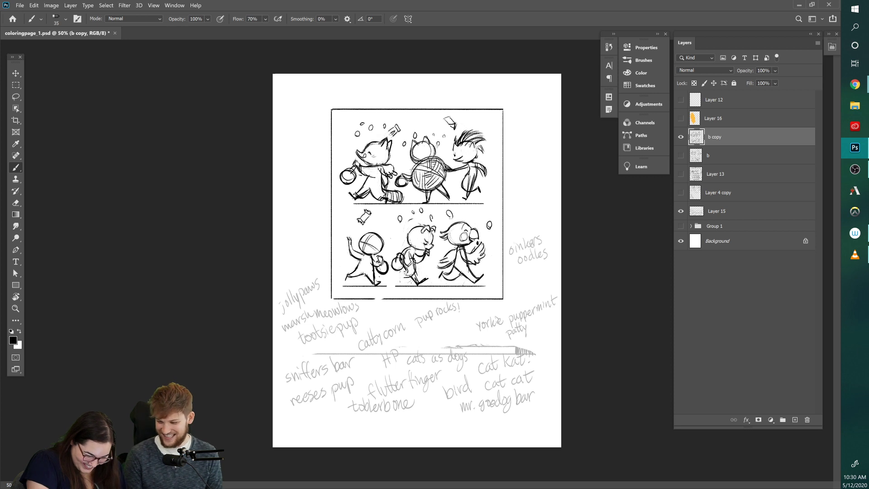
pyautogui.press('e')
pyautogui.press('b')
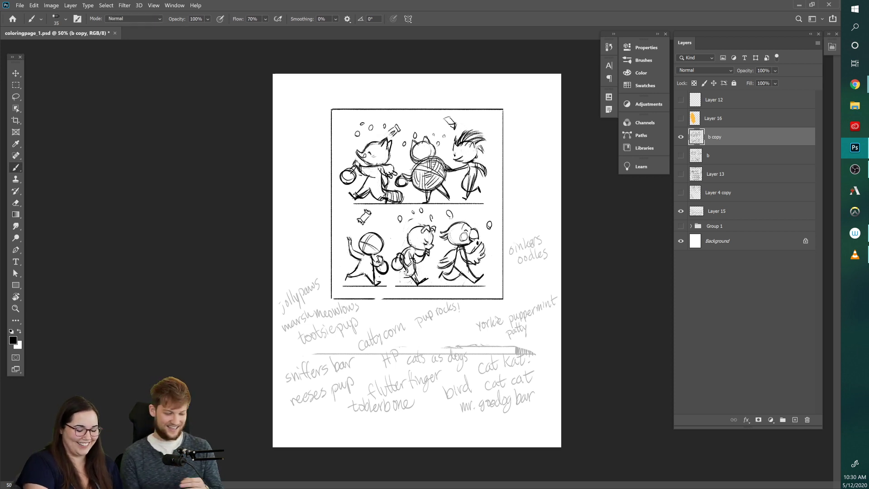
pyautogui.press('e')
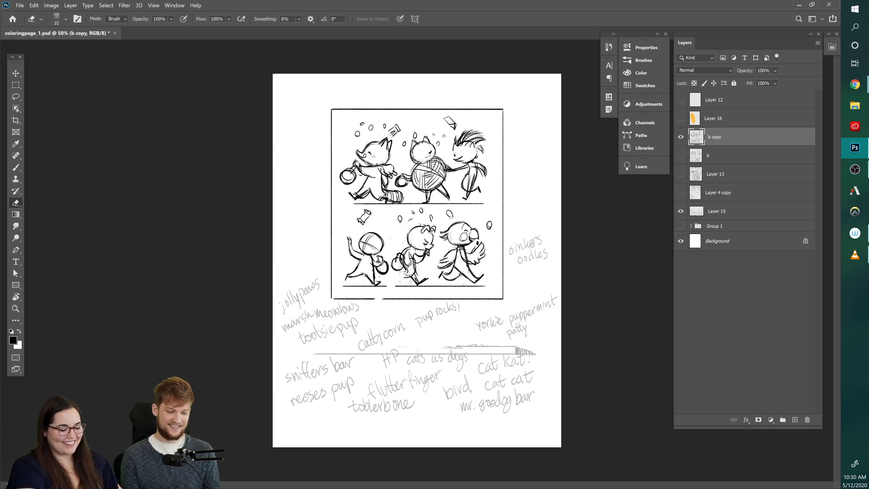
pyautogui.press('b')
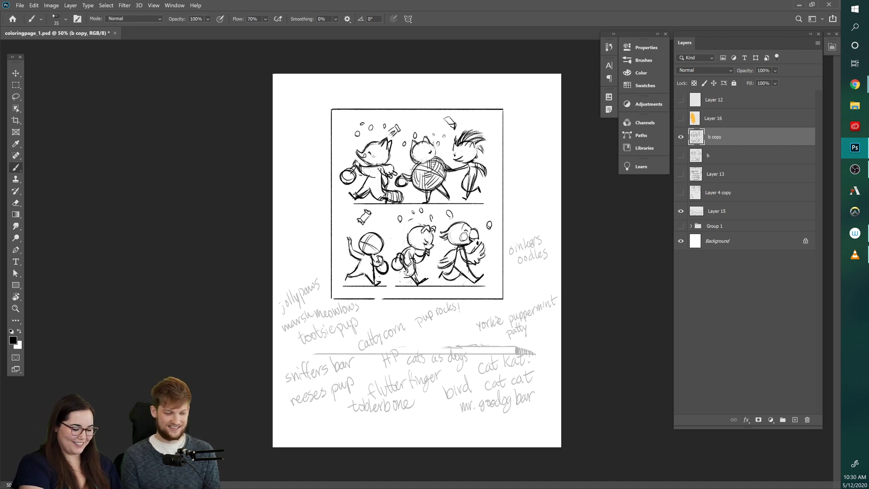
pyautogui.press('e')
pyautogui.press('b')
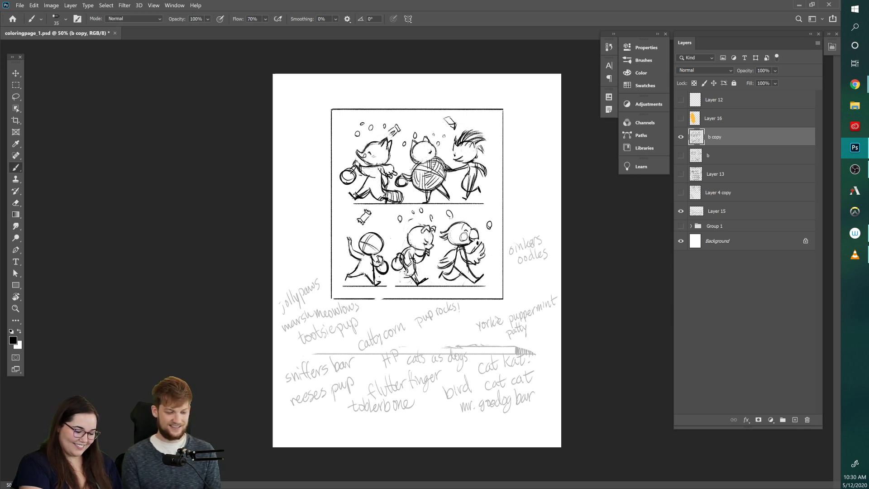
pyautogui.press('e')
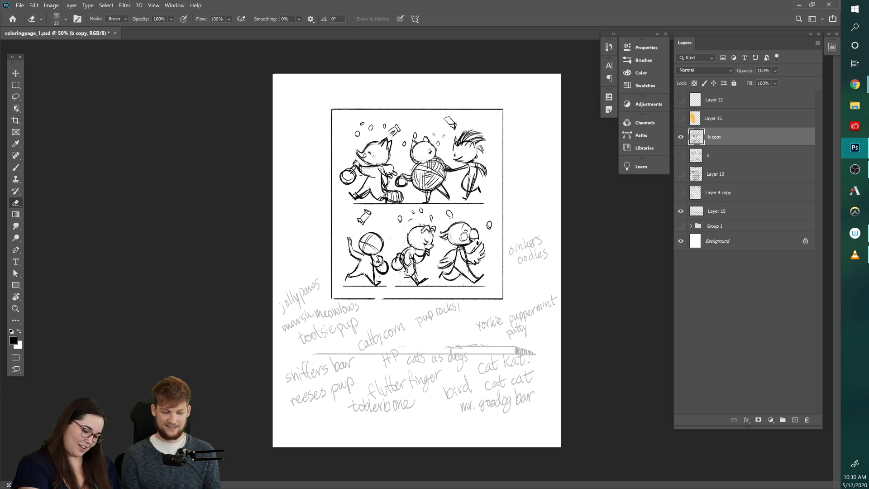
pyautogui.press('b')
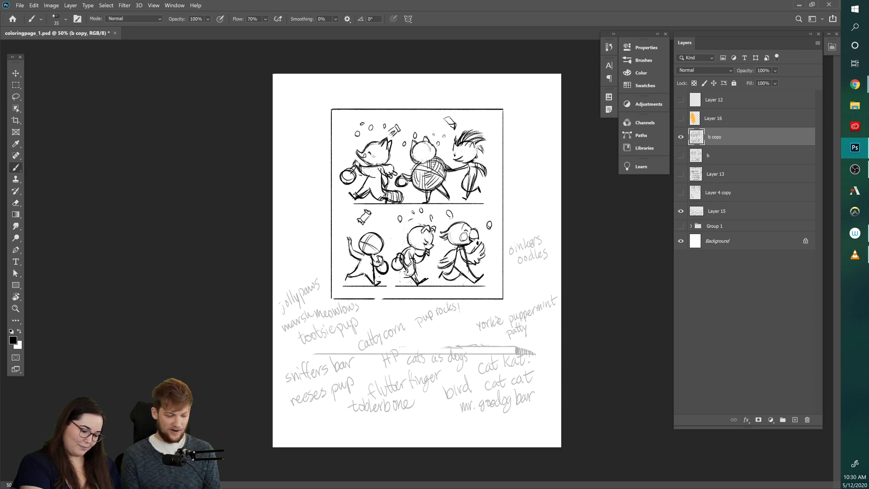
pyautogui.press('e')
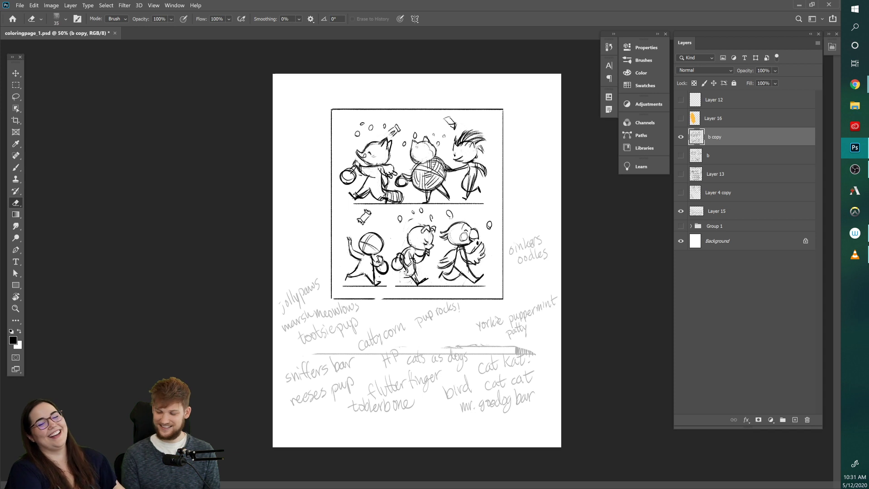
pyautogui.press('b')
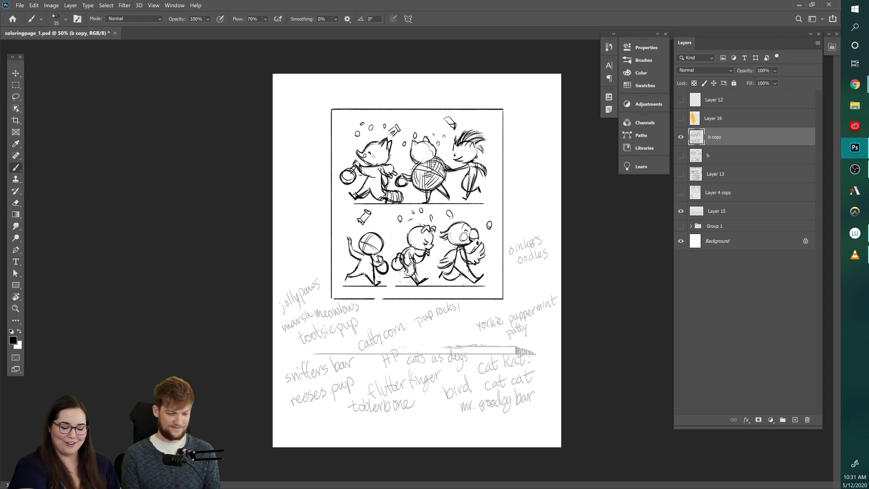
pyautogui.press('e')
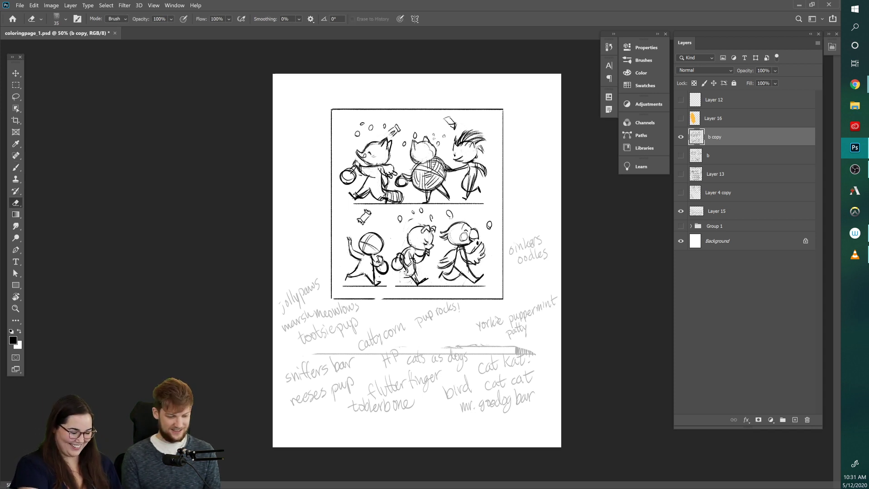
pyautogui.press('b')
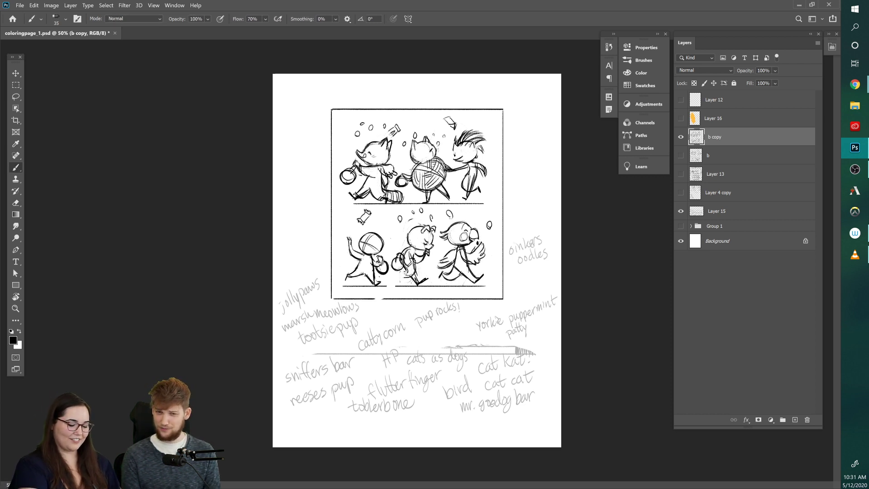
# Step: Redraw the spiky-haired figure's body at the end of the upper row as a flared coat above short running legs
pyautogui.press('e')
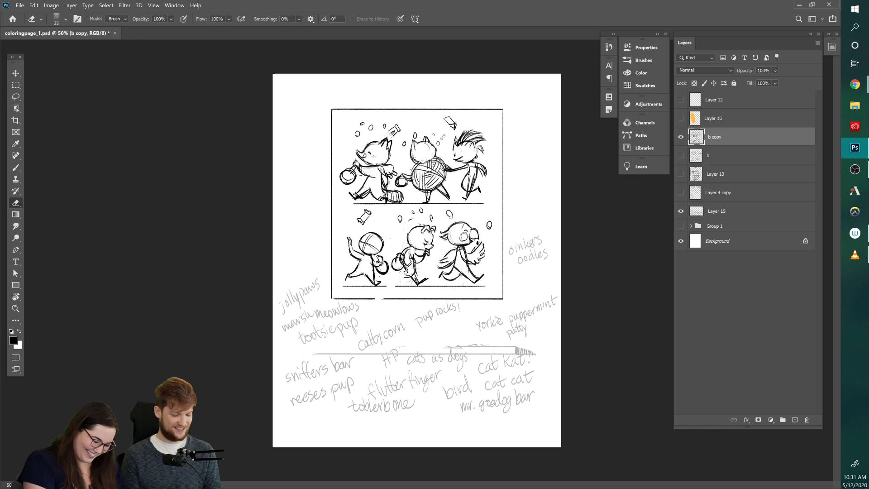
pyautogui.moveTo(477, 161)
pyautogui.mouseDown()
pyautogui.moveTo(467, 168)
pyautogui.moveTo(483, 171)
pyautogui.moveTo(490, 190)
pyautogui.moveTo(478, 187)
pyautogui.moveTo(492, 184)
pyautogui.moveTo(485, 168)
pyautogui.moveTo(488, 175)
pyautogui.mouseUp()
pyautogui.press('b')
pyautogui.press('e')
pyautogui.press('b')
pyautogui.press('e')
pyautogui.press('b')
pyautogui.press('e')
pyautogui.press('b')
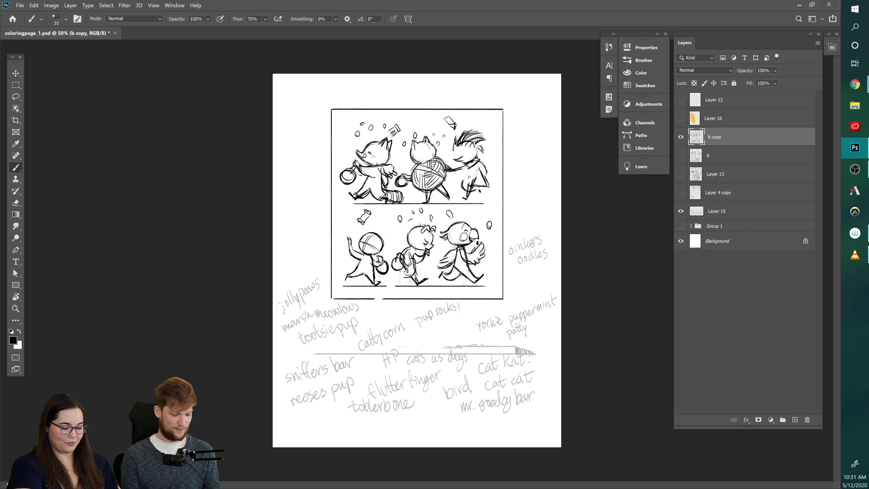
# Step: Sketch a scarf trailing behind the spiky-haired figure's neck and erase the stray lines around it
pyautogui.moveTo(481, 160); pyautogui.dragTo(497, 164)
pyautogui.moveTo(496, 163); pyautogui.dragTo(497, 170)
pyautogui.press('e')
pyautogui.press('b')
pyautogui.press('e')
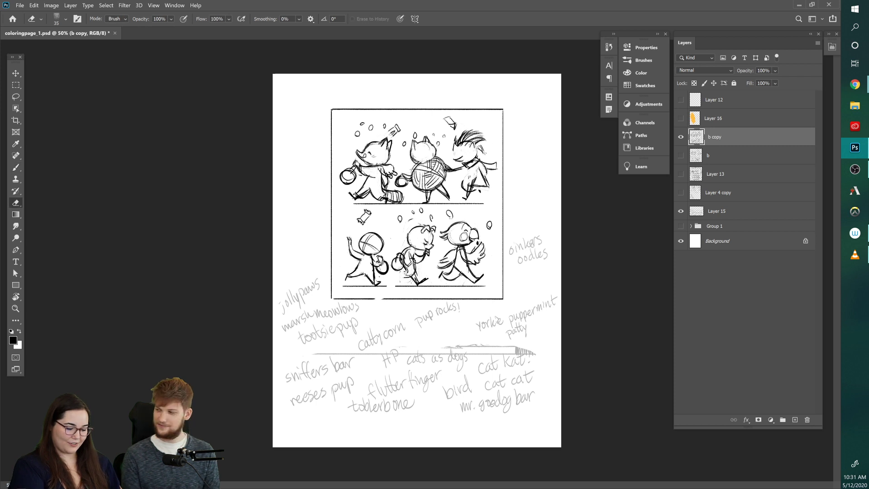
# Step: Refine the spiky-haired figure's quills, closed eye and snout with alternating brush and eraser strokes, undoing the last face stroke
pyautogui.press('b')
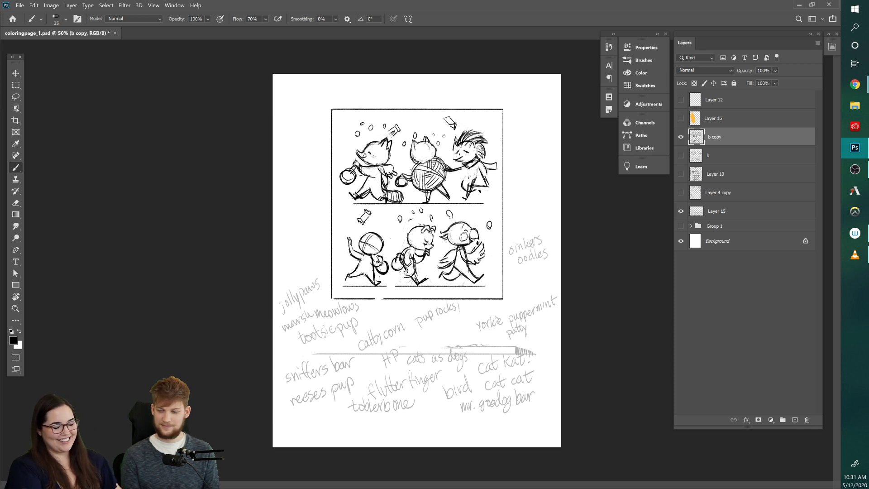
pyautogui.press('e')
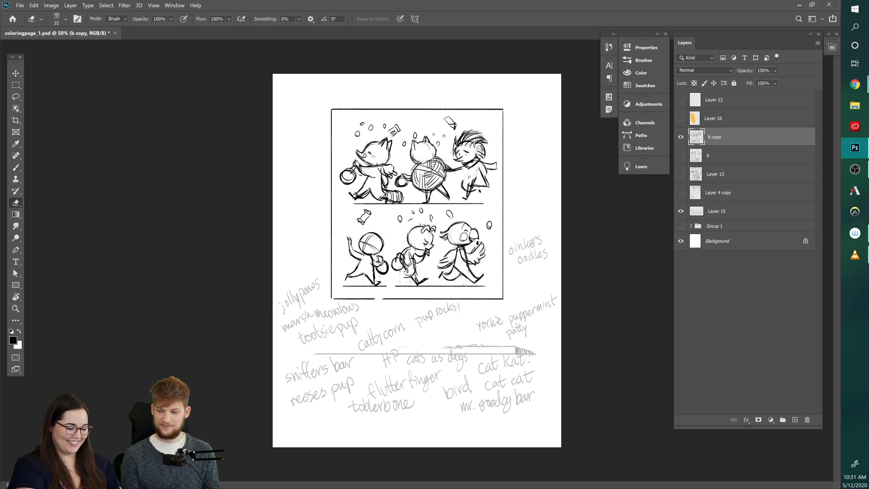
pyautogui.press('b')
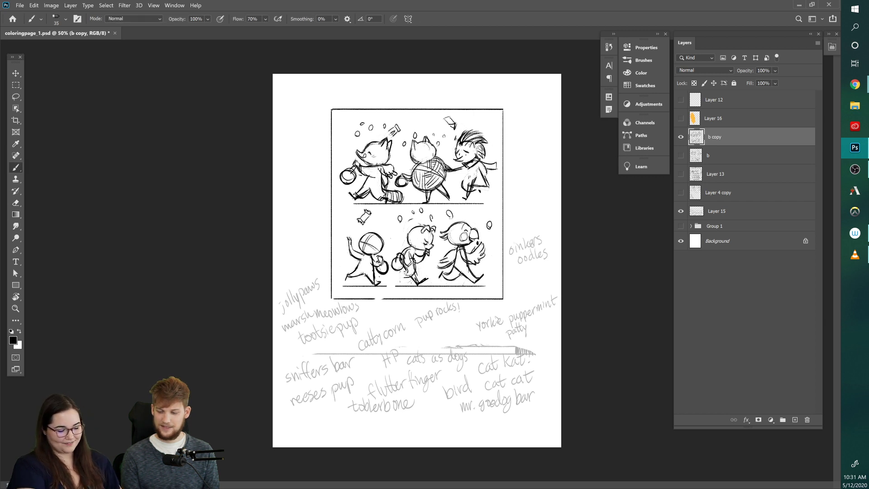
pyautogui.press('e')
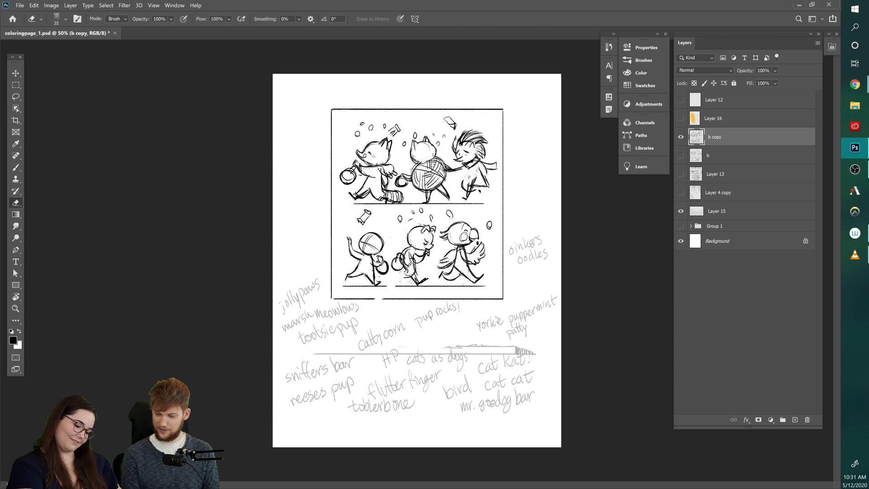
pyautogui.press('b')
pyautogui.press('e')
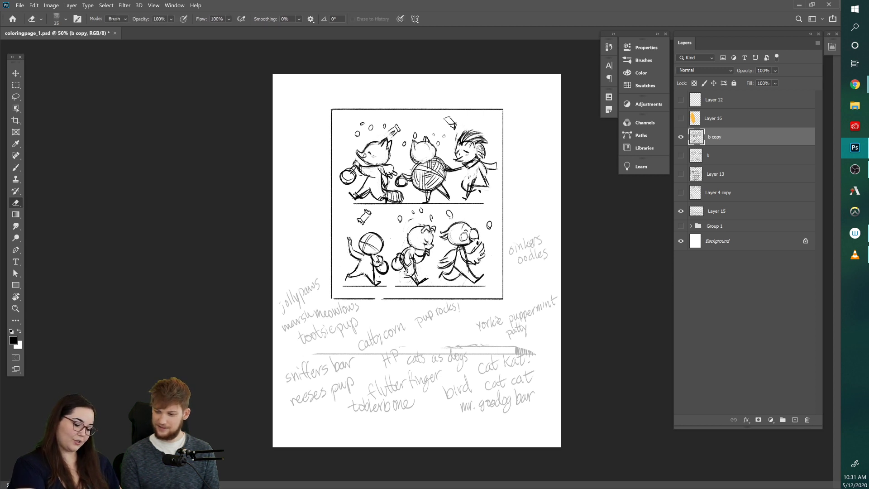
pyautogui.press('b')
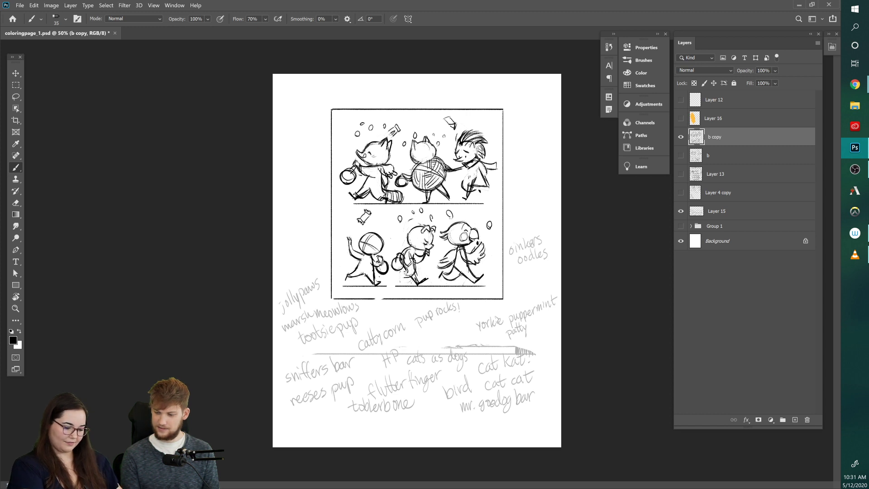
pyautogui.moveTo(465, 155); pyautogui.dragTo(470, 156)
pyautogui.hotkey('ctrl', 'z')
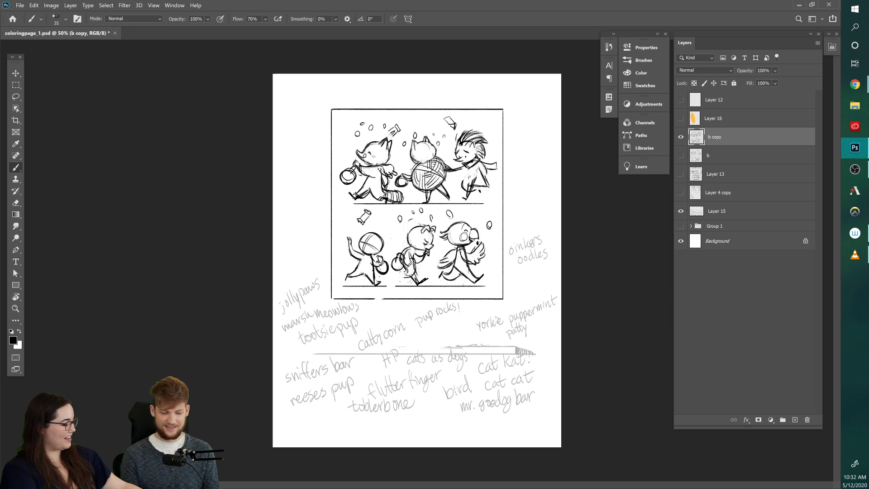
# Step: Clean up the spiky-haired figure's coat and sketch its lowered arm carrying a small round treat bucket
pyautogui.press('e')
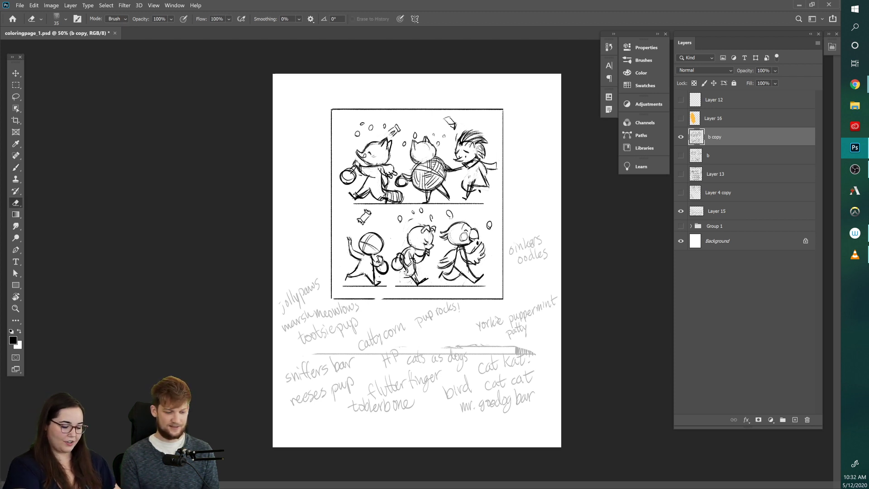
pyautogui.press('b')
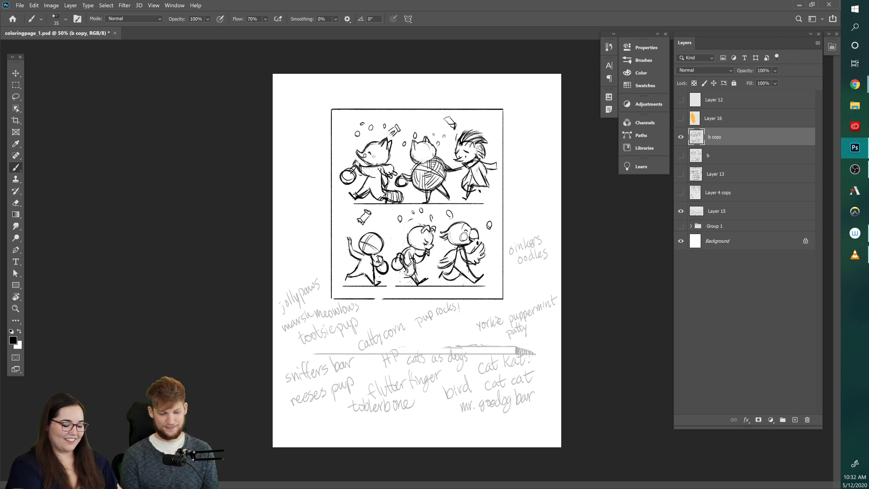
pyautogui.press('e')
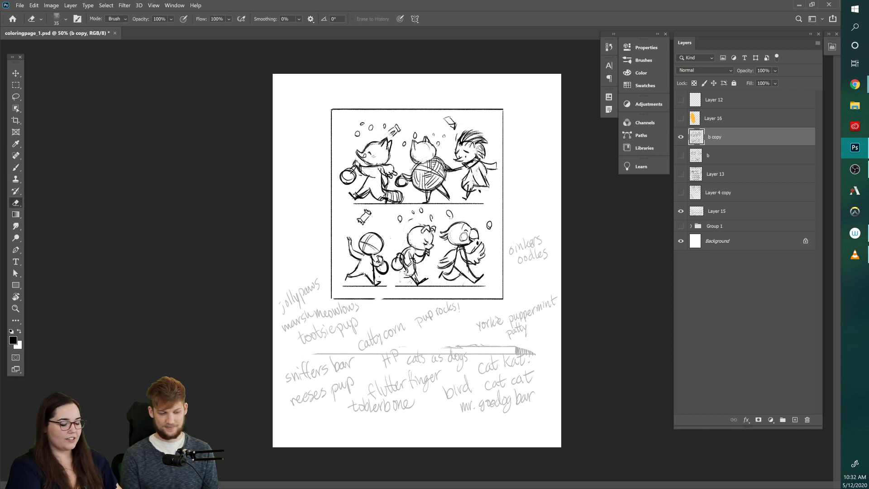
pyautogui.press('b')
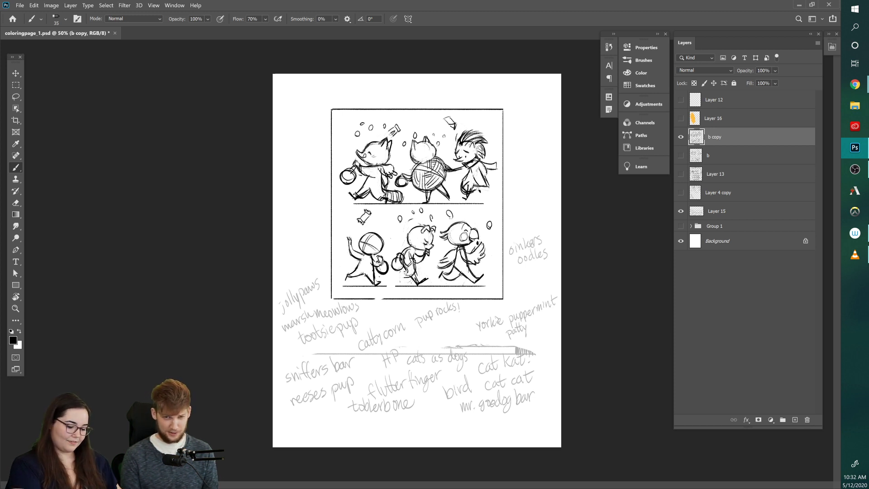
pyautogui.press('e')
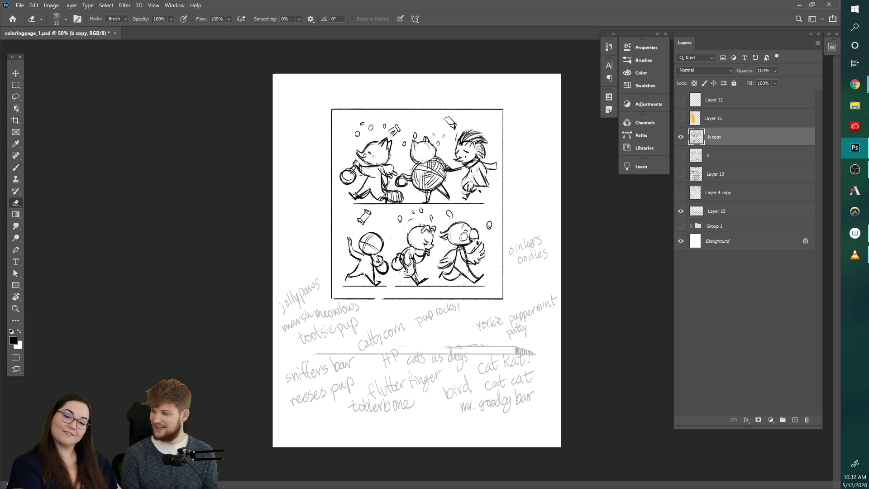
pyautogui.press('b')
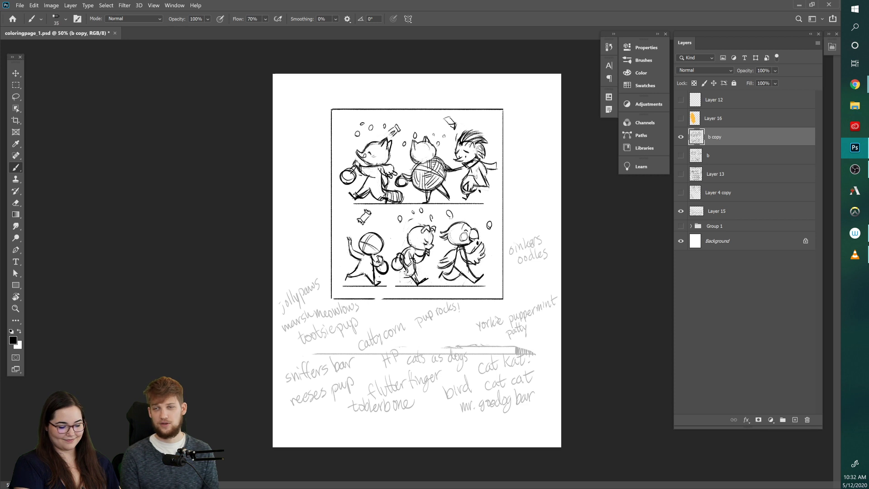
# Step: Sketch a round treat bucket hanging from the spiky-haired hedgehog's outstretched hand on the b copy layer
pyautogui.press('e')
pyautogui.press('b')
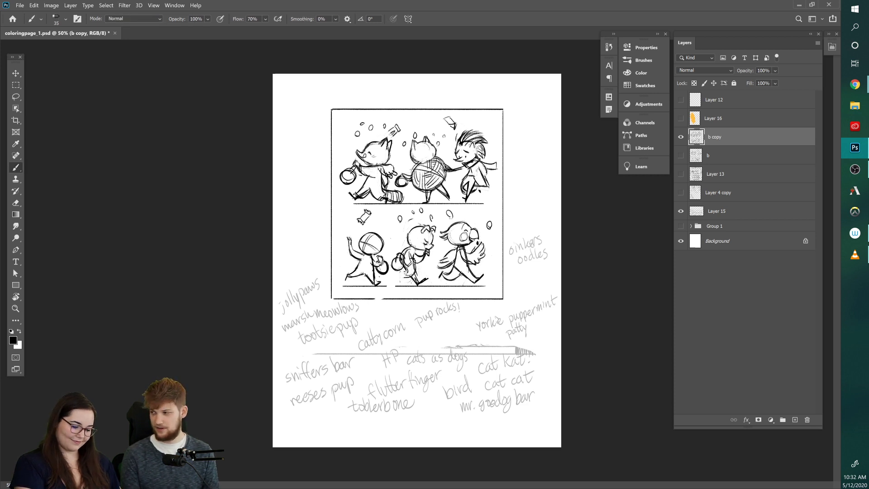
pyautogui.press('e')
pyautogui.press('b')
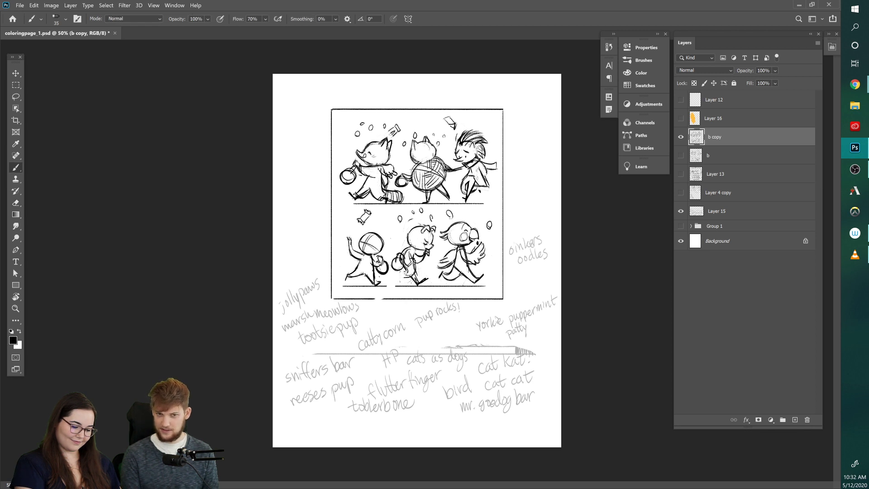
pyautogui.moveTo(463, 172)
pyautogui.mouseDown()
pyautogui.moveTo(470, 181)
pyautogui.moveTo(492, 175)
pyautogui.moveTo(485, 168)
pyautogui.moveTo(495, 188)
pyautogui.moveTo(503, 178)
pyautogui.moveTo(496, 186)
pyautogui.mouseUp()
pyautogui.press('e')
pyautogui.press('b')
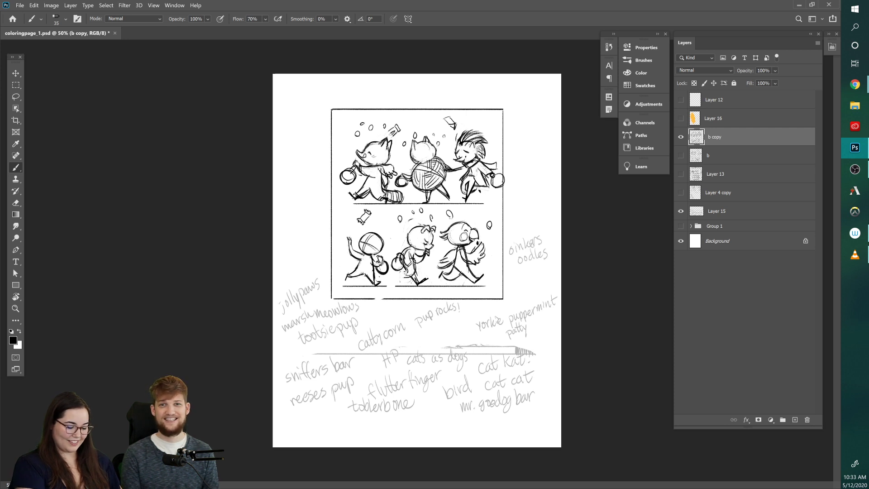
# Step: Erase and redraw the muzzle and face lines of the hedgehog in the upper row
pyautogui.press('e')
pyautogui.moveTo(455, 158); pyautogui.dragTo(461, 161)
pyautogui.press('b')
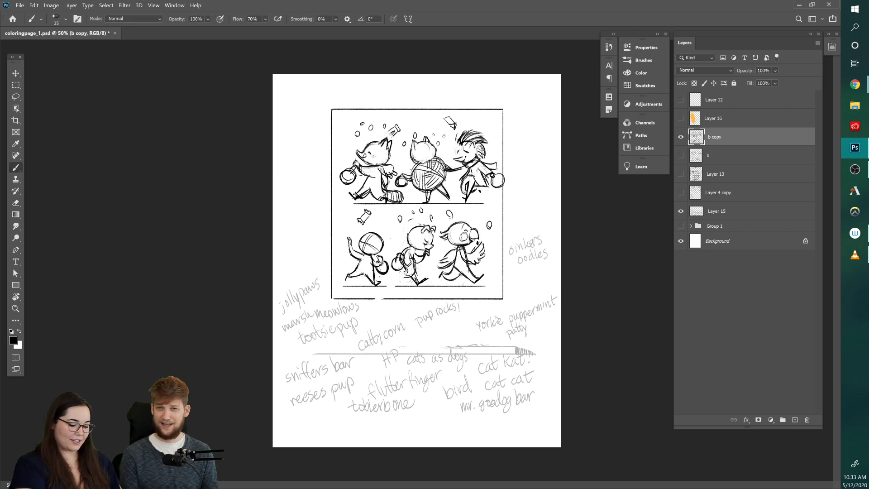
pyautogui.moveTo(458, 145); pyautogui.dragTo(462, 156)
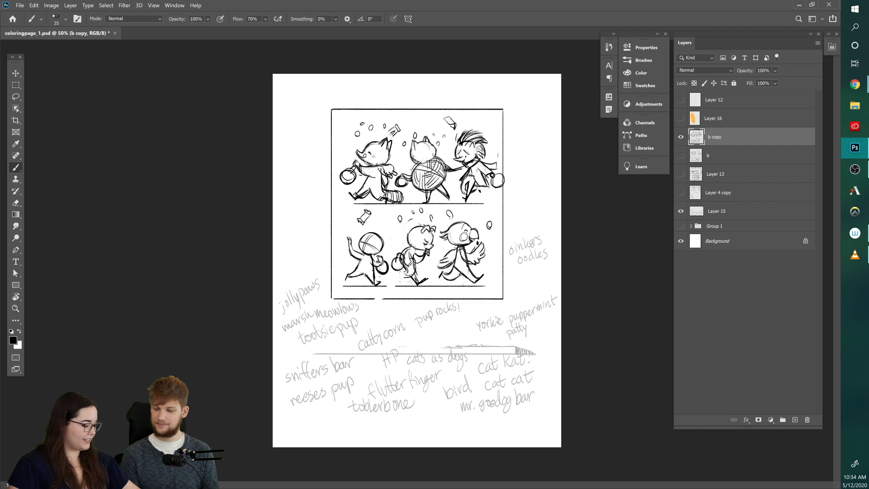
# Step: Show the Navigator, enlarge its preview and move it clear of the toolbar and document tab
pyautogui.scroll(2, 498, 156)
pyautogui.moveTo(498, 156)
pyautogui.mouseDown()
pyautogui.moveTo(582, 294)
pyautogui.moveTo(571, 321)
pyautogui.mouseUp()
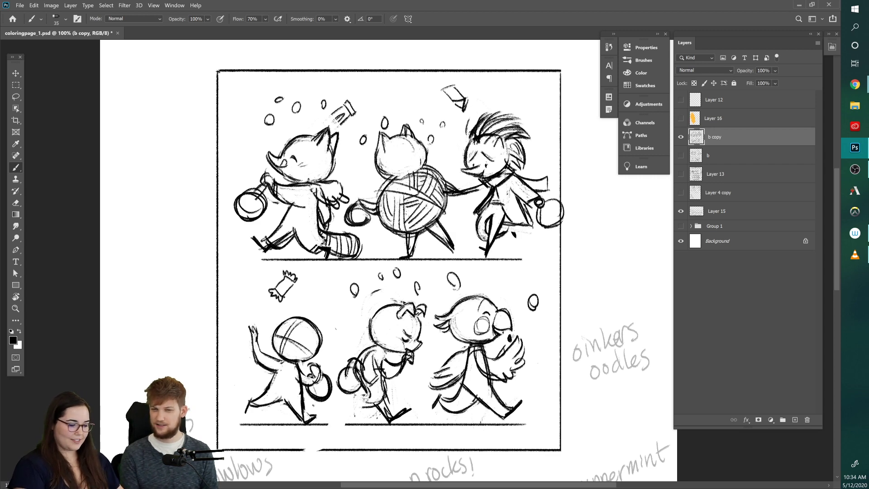
pyautogui.click(174, 5)
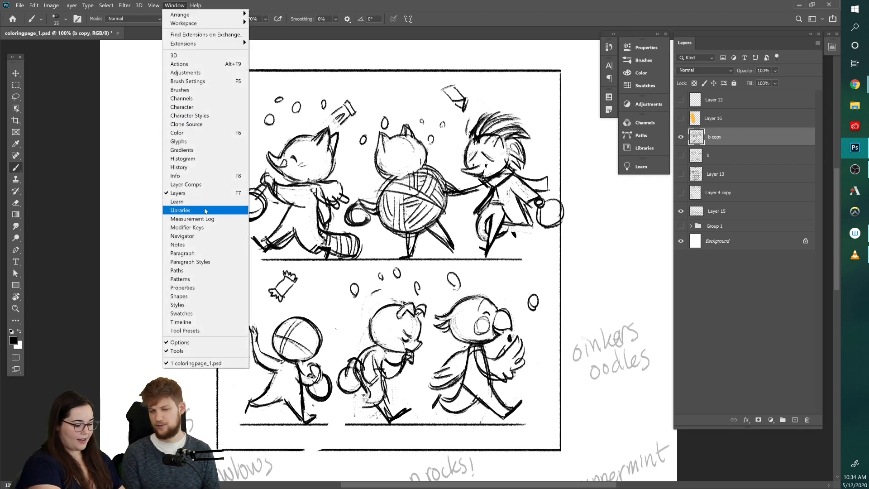
pyautogui.click(210, 236)
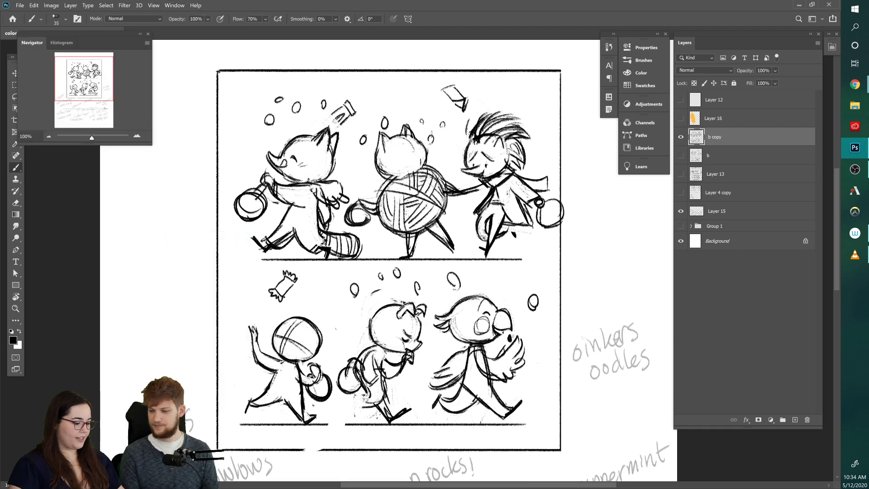
pyautogui.moveTo(153, 146); pyautogui.dragTo(158, 215)
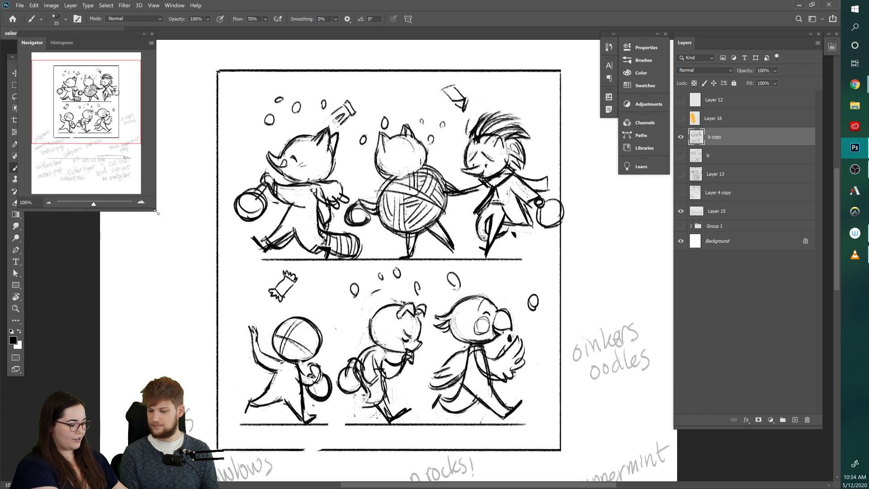
pyautogui.moveTo(123, 30); pyautogui.dragTo(136, 39)
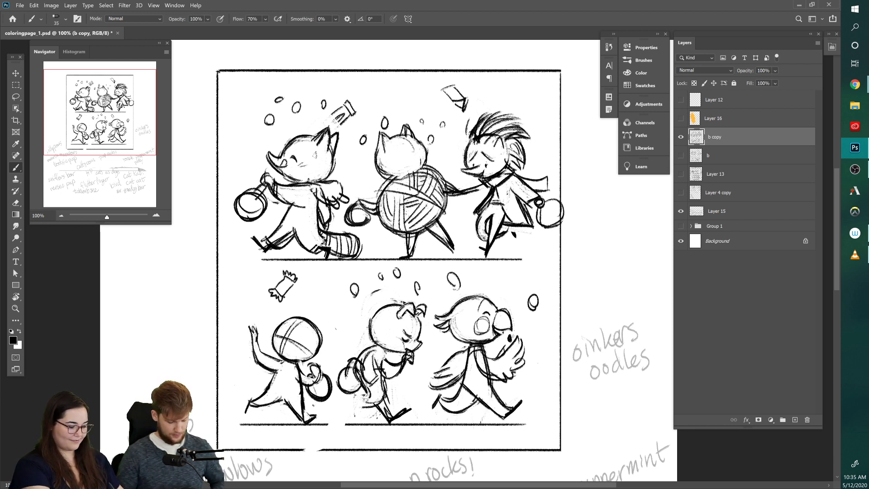
# Step: Erase the stray marks between the fox and the cat and rework the hem of the hedgehog's coat
pyautogui.press('e')
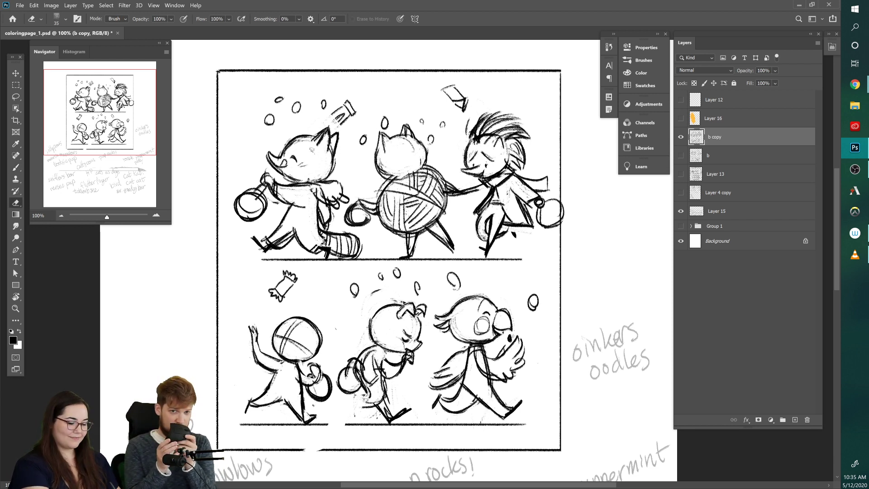
pyautogui.press('b')
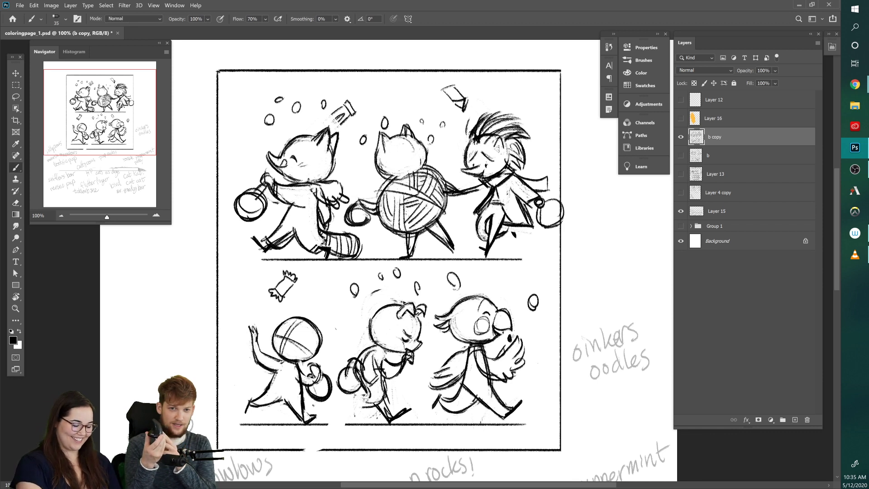
pyautogui.press('e')
pyautogui.moveTo(354, 114)
pyautogui.mouseDown()
pyautogui.moveTo(341, 123)
pyautogui.moveTo(353, 95)
pyautogui.moveTo(335, 119)
pyautogui.moveTo(362, 114)
pyautogui.mouseUp()
pyautogui.press('b')
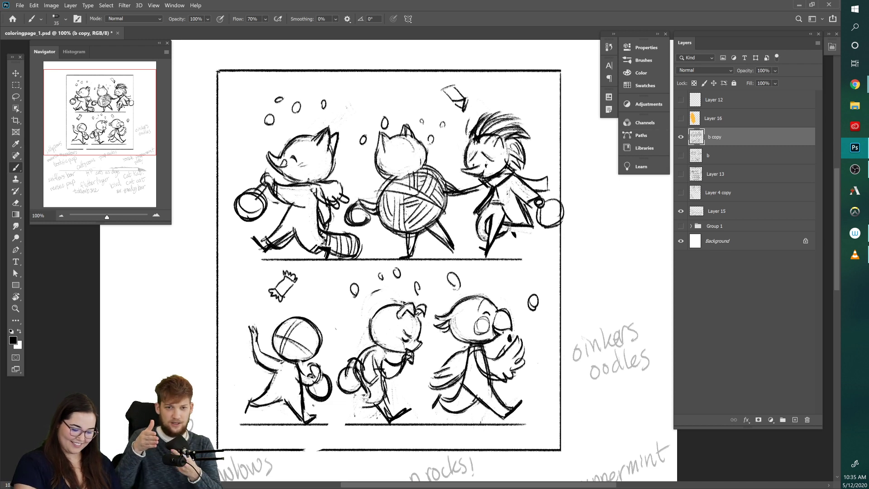
pyautogui.press('e')
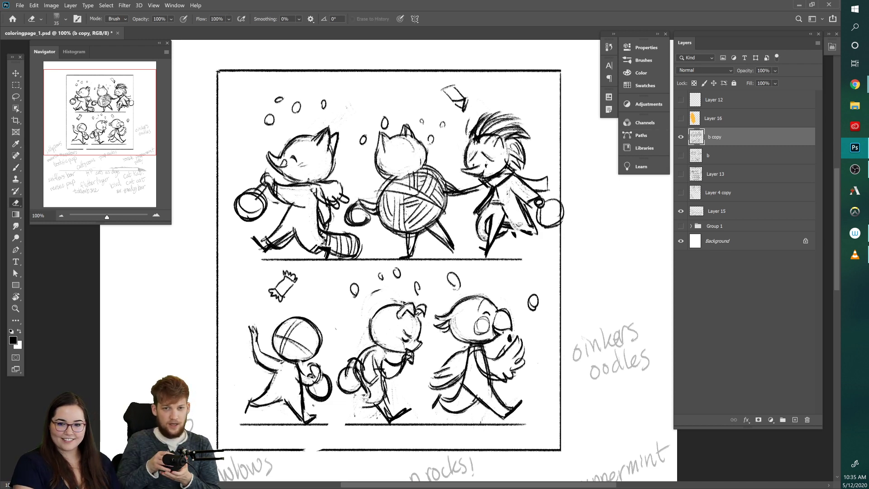
pyautogui.press('b')
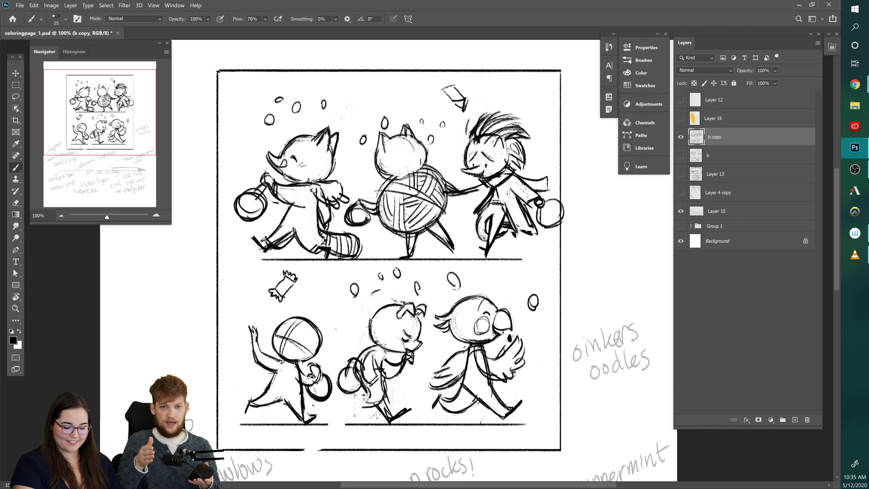
# Step: Erase the hedgehog's old lower body and redraw the long coat with striding legs and feet
pyautogui.press('e')
pyautogui.moveTo(518, 201)
pyautogui.mouseDown()
pyautogui.moveTo(534, 230)
pyautogui.moveTo(516, 231)
pyautogui.moveTo(539, 238)
pyautogui.moveTo(481, 231)
pyautogui.moveTo(491, 217)
pyautogui.moveTo(479, 238)
pyautogui.mouseUp()
pyautogui.press('b')
pyautogui.press('e')
pyautogui.press('b')
pyautogui.press('e')
pyautogui.press('b')
pyautogui.moveTo(489, 201)
pyautogui.mouseDown()
pyautogui.moveTo(484, 236)
pyautogui.moveTo(478, 226)
pyautogui.moveTo(510, 249)
pyautogui.mouseUp()
pyautogui.press('e')
pyautogui.press('b')
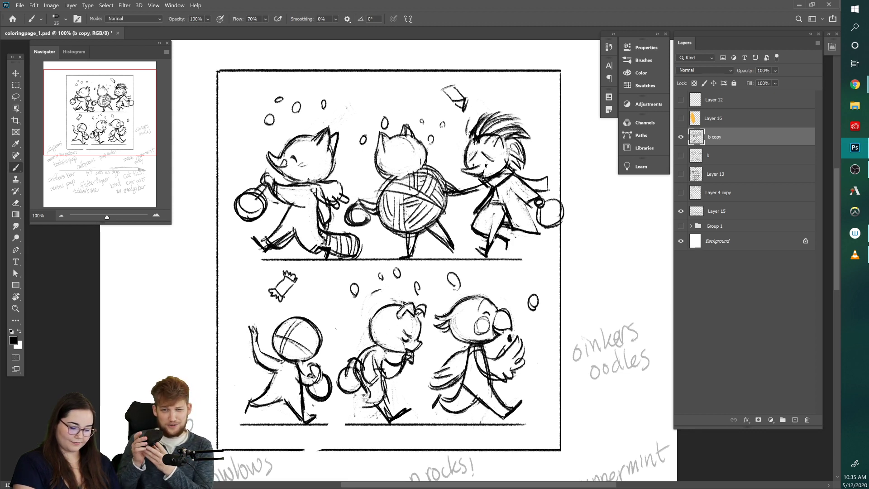
# Step: Refine the hedgehog's quills, front leg and coat edges with alternating eraser and brush strokes
pyautogui.press('e')
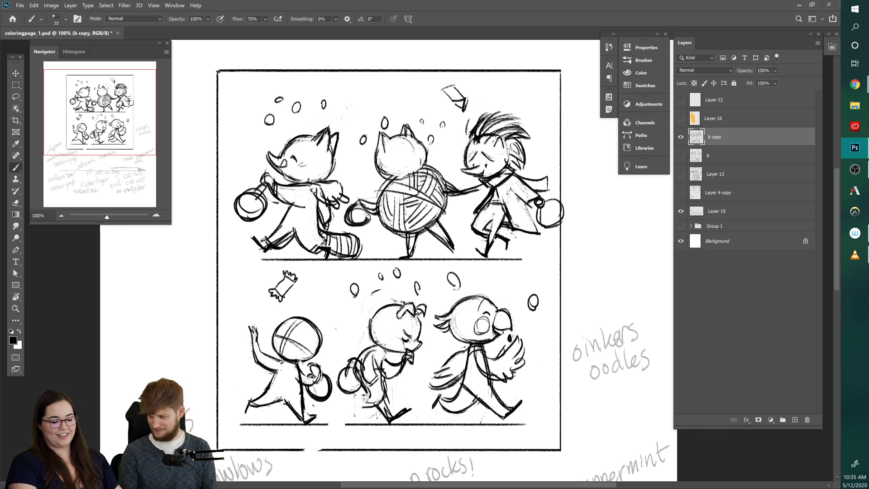
pyautogui.press('e')
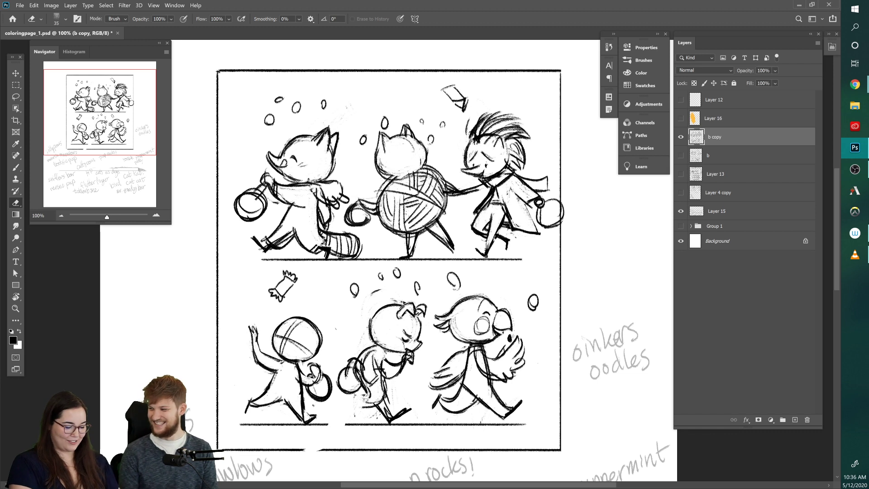
pyautogui.press('b')
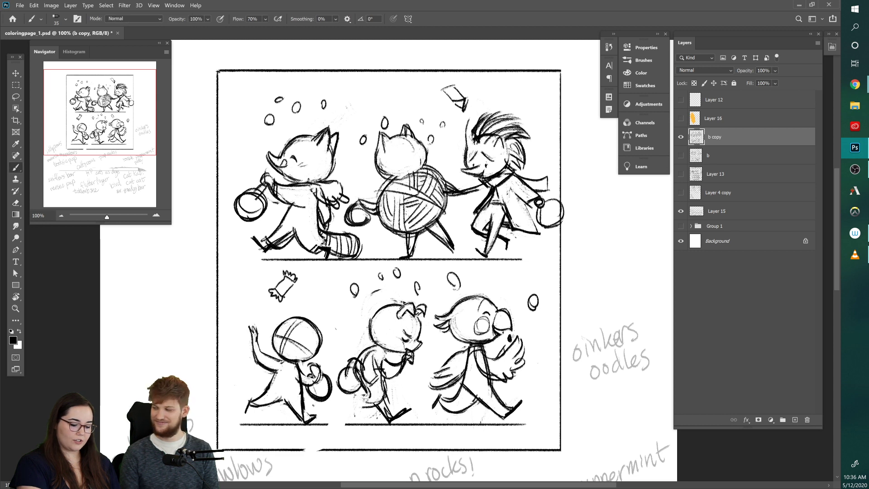
pyautogui.press('e')
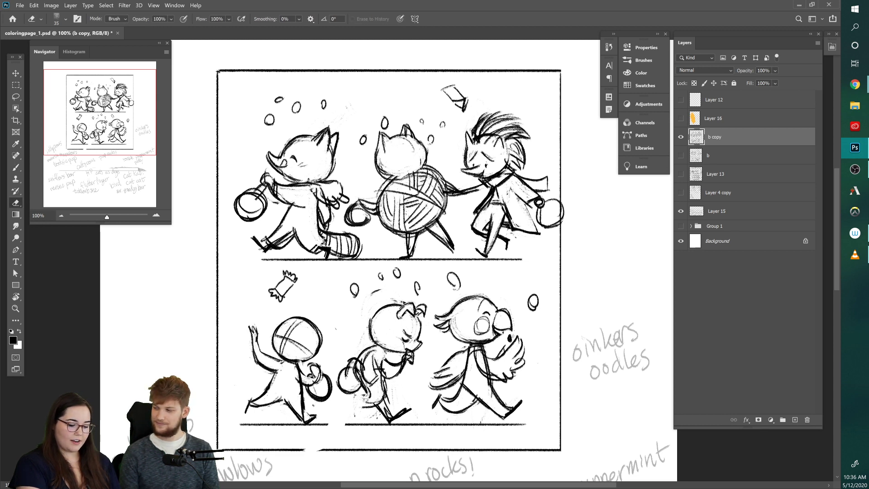
pyautogui.press('b')
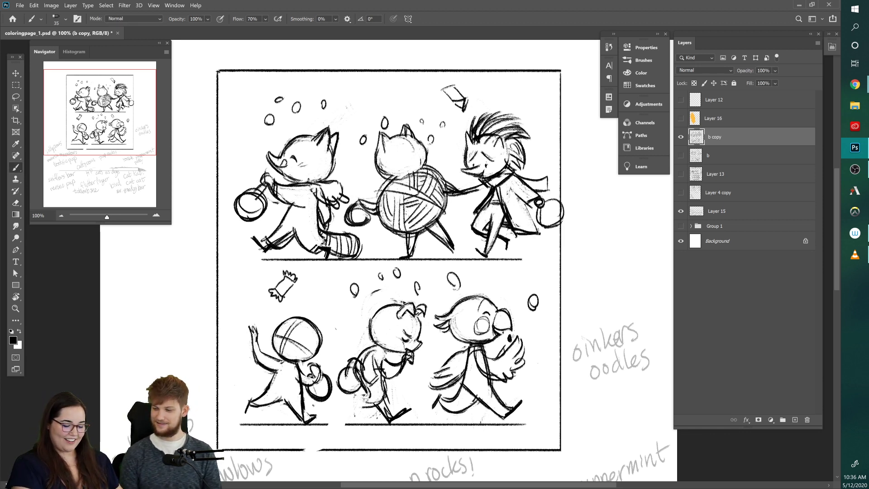
pyautogui.press('e')
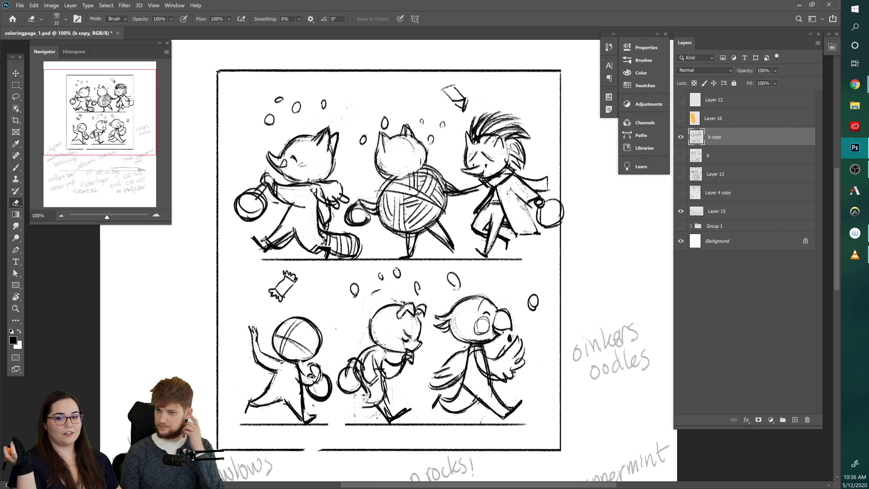
pyautogui.press('b')
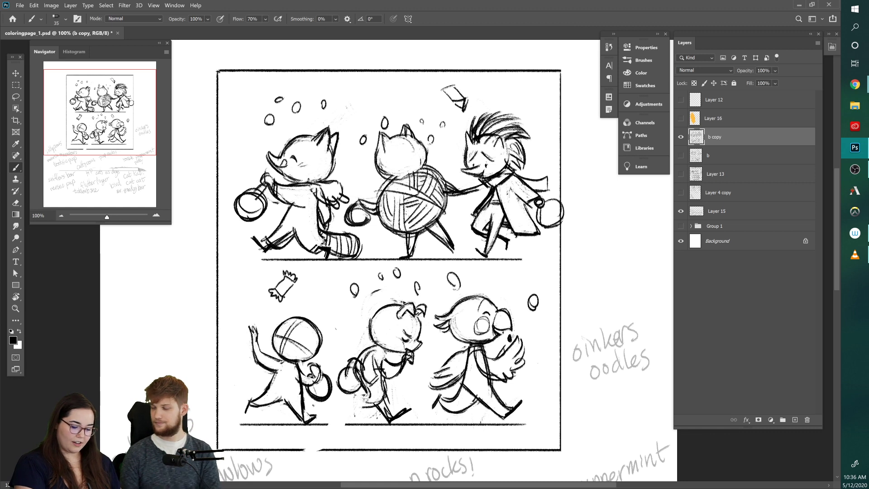
pyautogui.press('e')
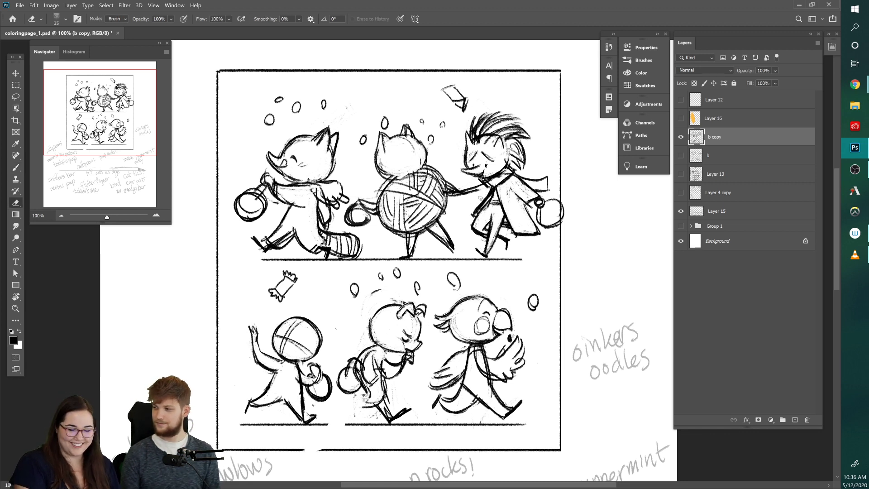
pyautogui.press('b')
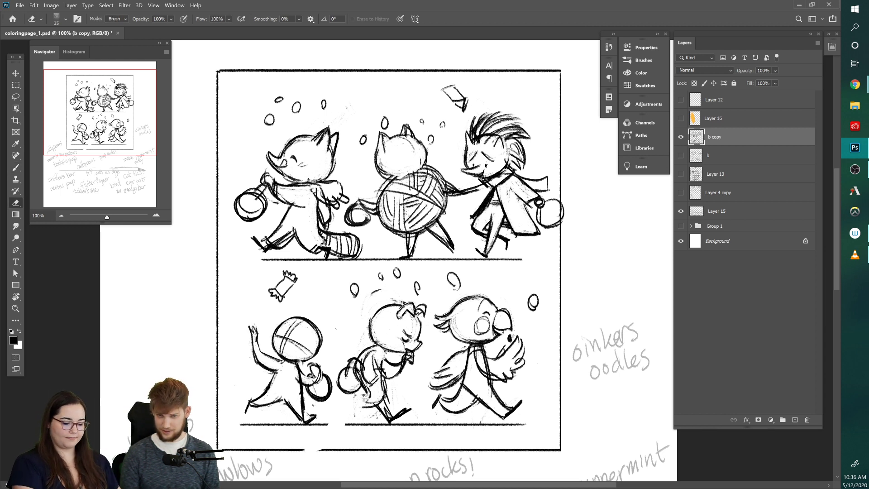
# Step: Redraw the hedgehog's arm and sleeve reaching toward the cat wearing the yarn ball
pyautogui.moveTo(455, 196); pyautogui.dragTo(484, 193)
pyautogui.moveTo(506, 186)
pyautogui.mouseDown()
pyautogui.moveTo(510, 179)
pyautogui.moveTo(473, 207)
pyautogui.moveTo(484, 198)
pyautogui.mouseUp()
pyautogui.press('e')
pyautogui.press('b')
pyautogui.moveTo(471, 202)
pyautogui.mouseDown()
pyautogui.moveTo(485, 199)
pyautogui.moveTo(475, 197)
pyautogui.moveTo(485, 187)
pyautogui.mouseUp()
pyautogui.press('e')
pyautogui.press('b')
# Step: Rework the scarf and collar around the hedgehog's neck
pyautogui.moveTo(477, 178)
pyautogui.mouseDown()
pyautogui.moveTo(486, 186)
pyautogui.moveTo(510, 177)
pyautogui.mouseUp()
pyautogui.press('e')
pyautogui.press('b')
pyautogui.moveTo(511, 174)
pyautogui.mouseDown()
pyautogui.moveTo(514, 163)
pyautogui.moveTo(480, 183)
pyautogui.moveTo(486, 187)
pyautogui.mouseUp()
pyautogui.press('e')
pyautogui.press('b')
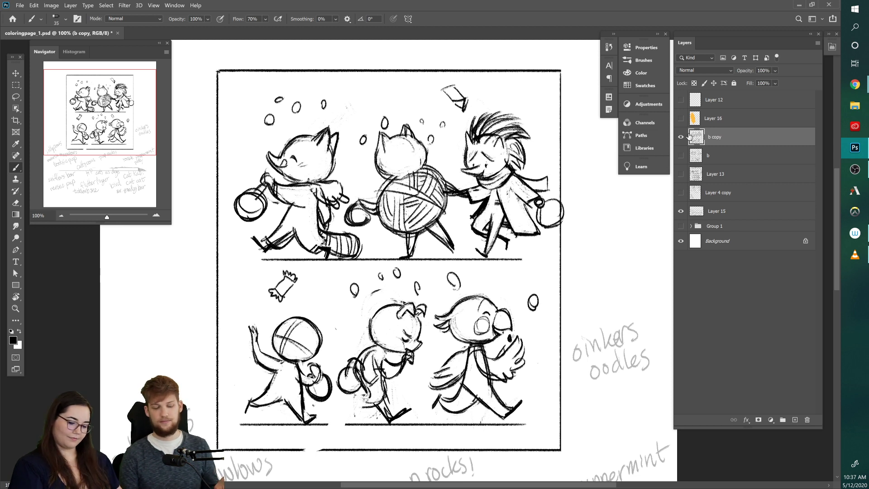
# Step: Erase and redraw the face of the cat wearing the yarn ball, giving it dot eyes and a small smile
pyautogui.press('e')
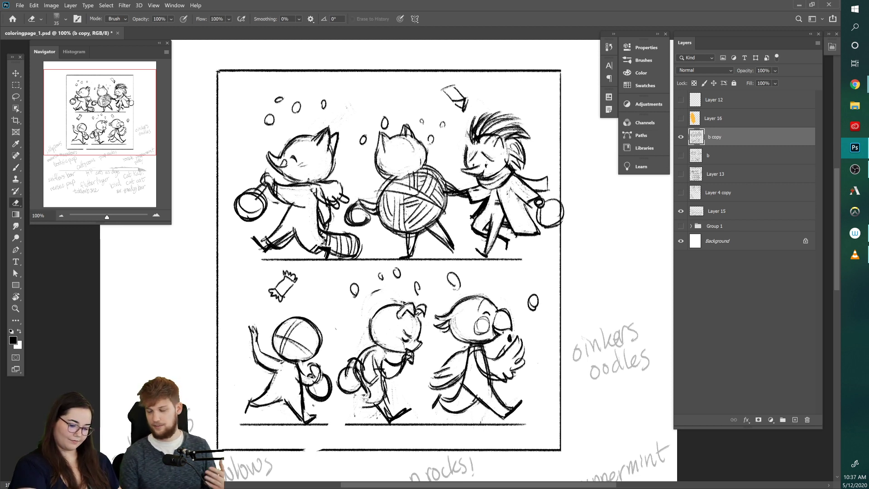
pyautogui.press('b')
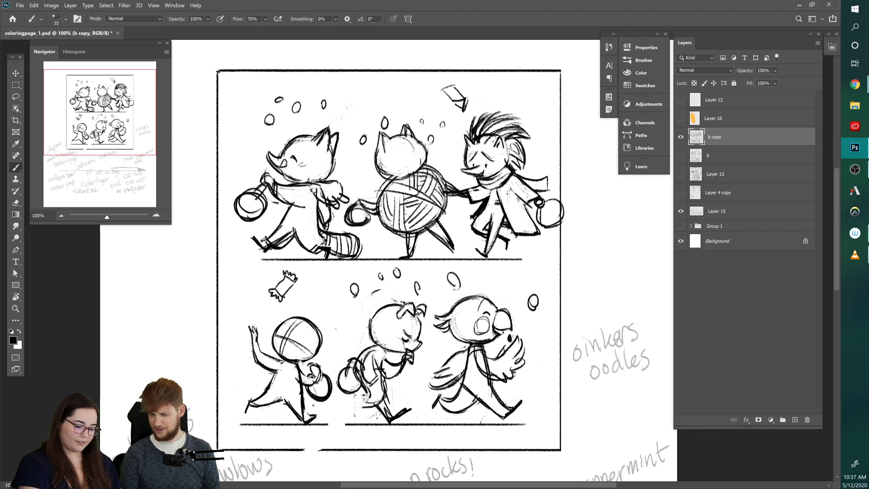
pyautogui.press('e')
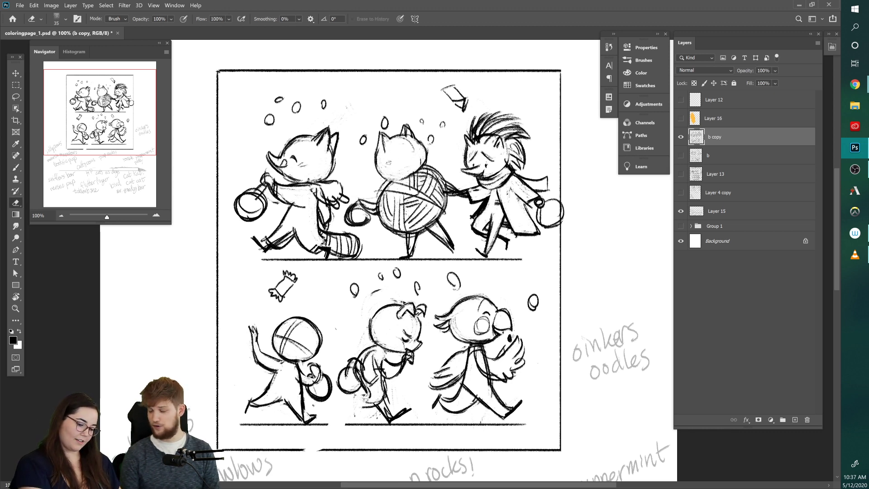
pyautogui.press('b')
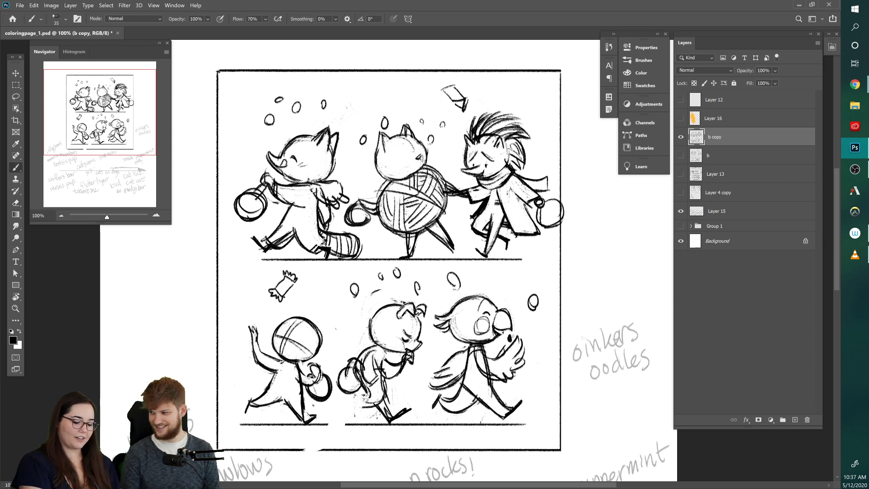
pyautogui.press('e')
pyautogui.press('b')
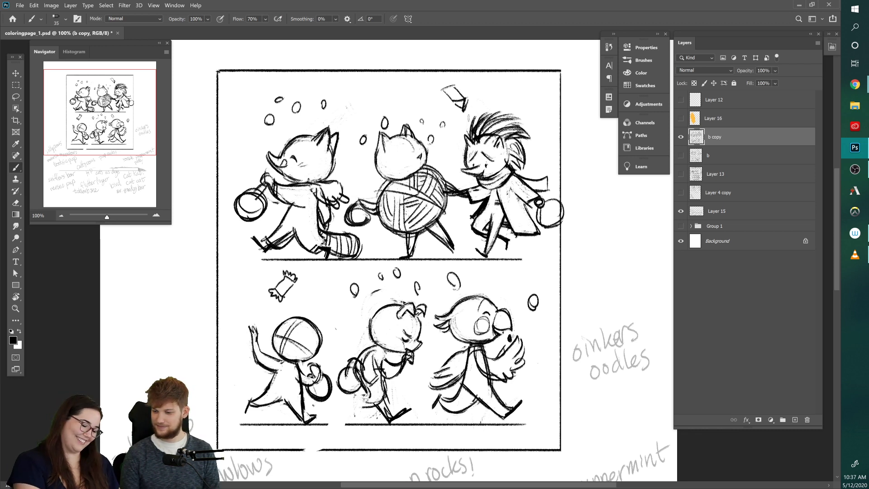
pyautogui.press('e')
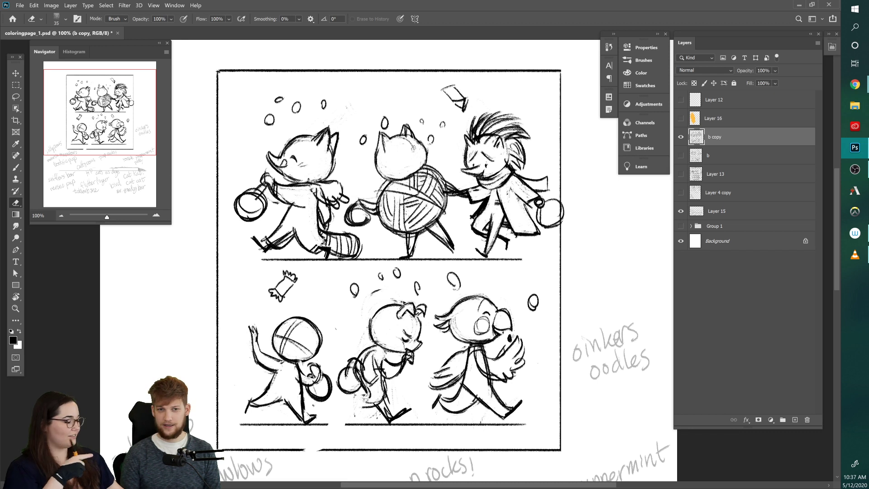
pyautogui.press('b')
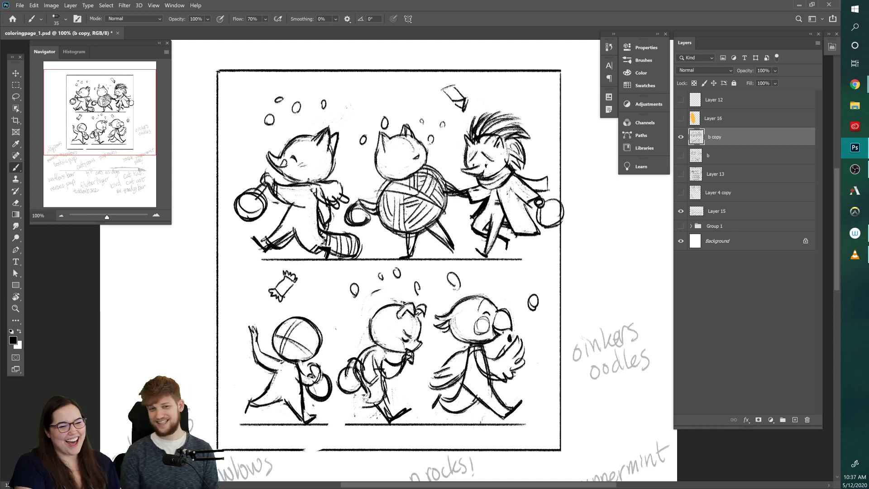
pyautogui.moveTo(421, 163); pyautogui.dragTo(418, 161)
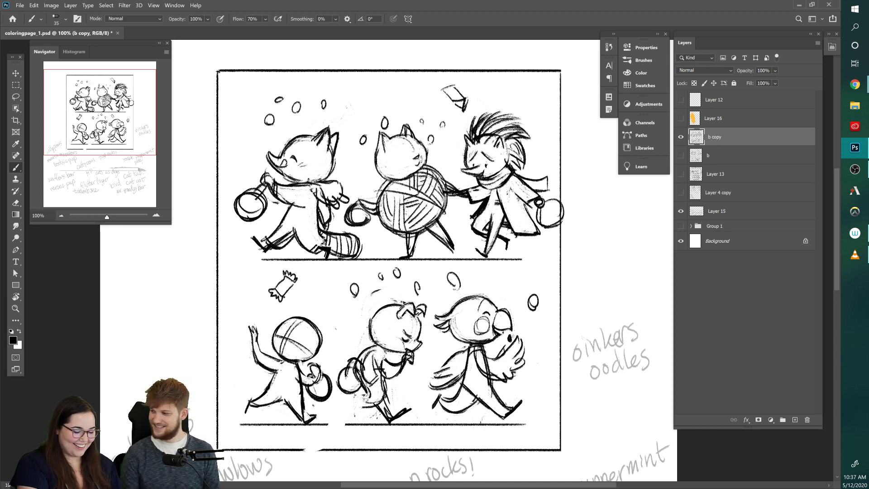
pyautogui.press('e')
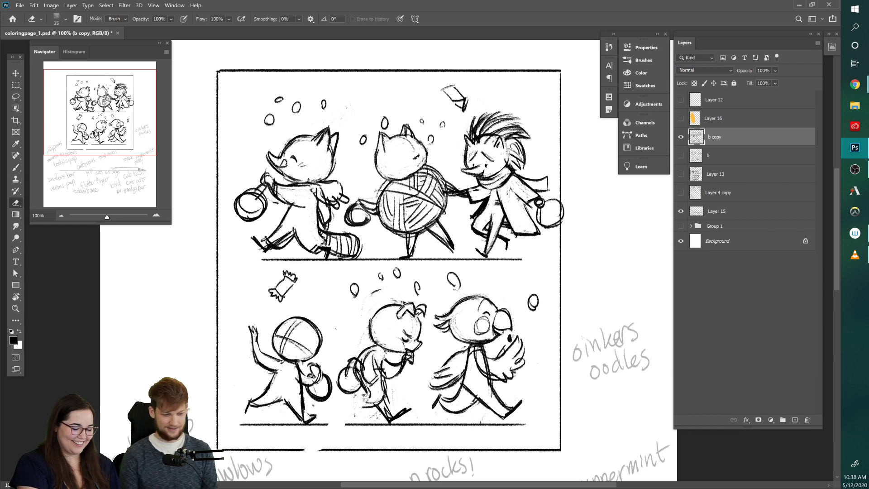
pyautogui.press('b')
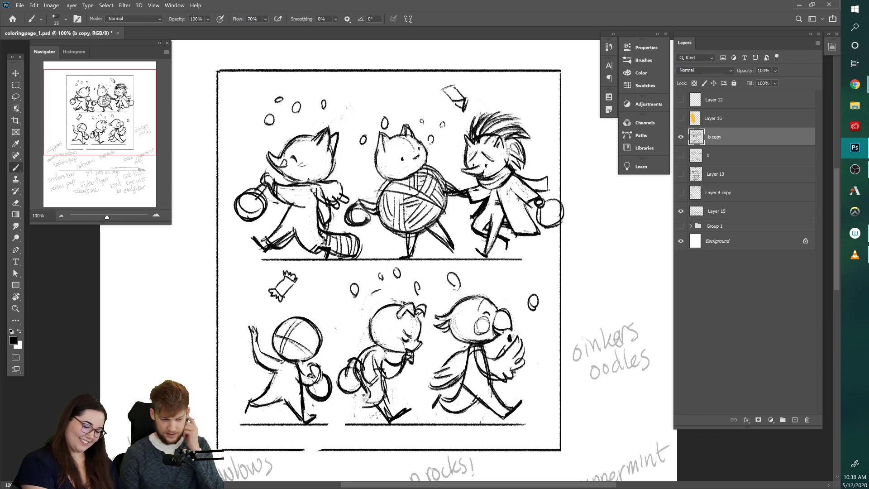
# Step: Show the Group 1 artwork to compare it with the sketch, and hide it again
pyautogui.click(681, 226)
pyautogui.moveTo(591, 287)
pyautogui.mouseDown()
pyautogui.moveTo(588, 167)
pyautogui.moveTo(595, 257)
pyautogui.mouseUp()
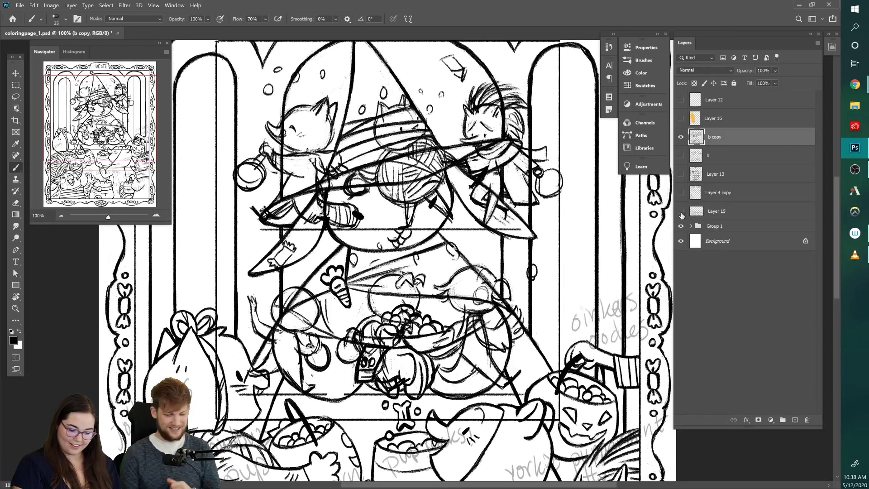
pyautogui.click(681, 226)
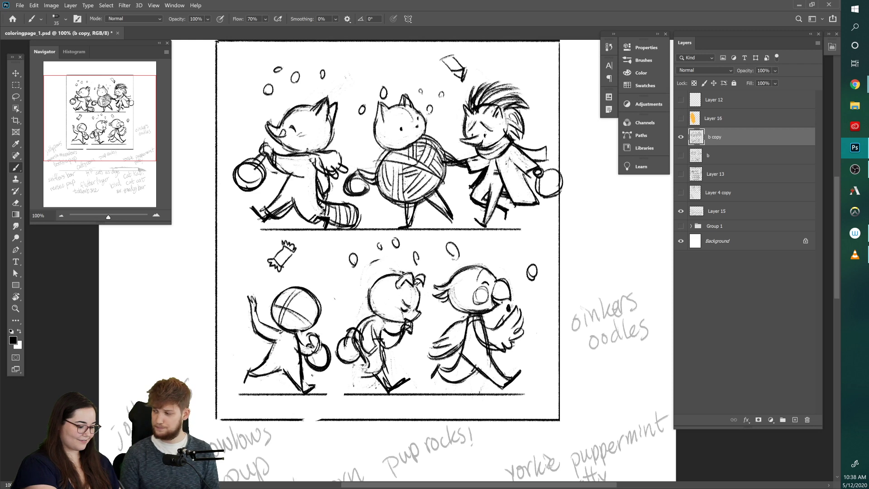
# Step: Refine the trouser legs and body lines of the striped-tailed fox with alternating eraser and brush strokes
pyautogui.press('e')
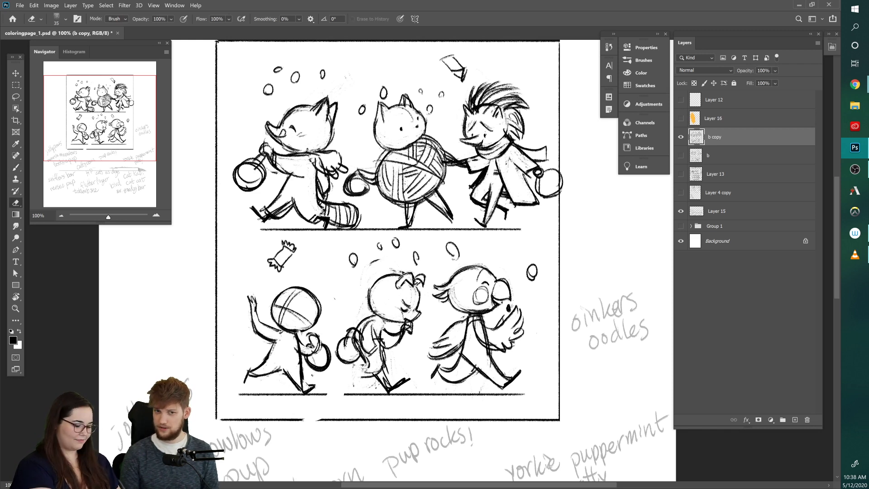
pyautogui.press('b')
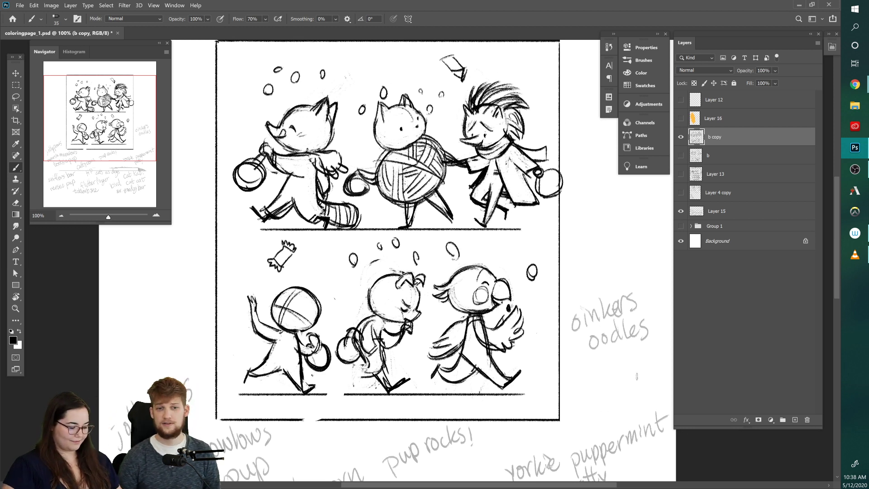
pyautogui.press('e')
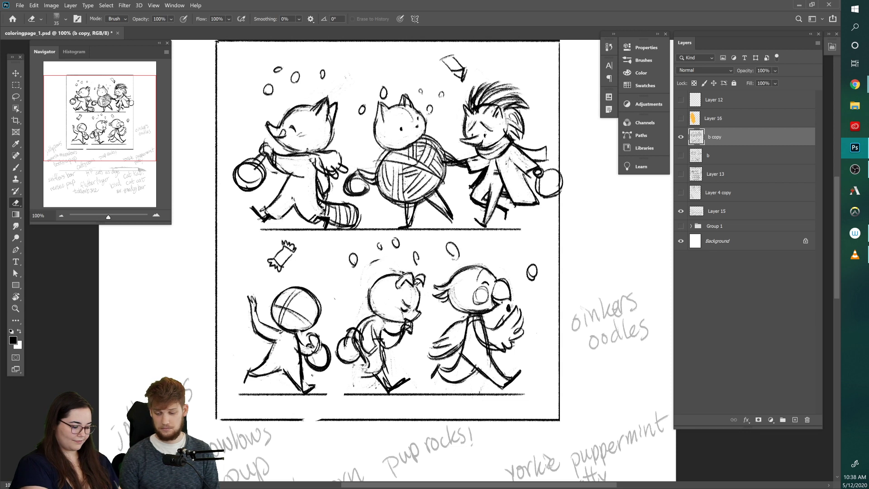
pyautogui.press('b')
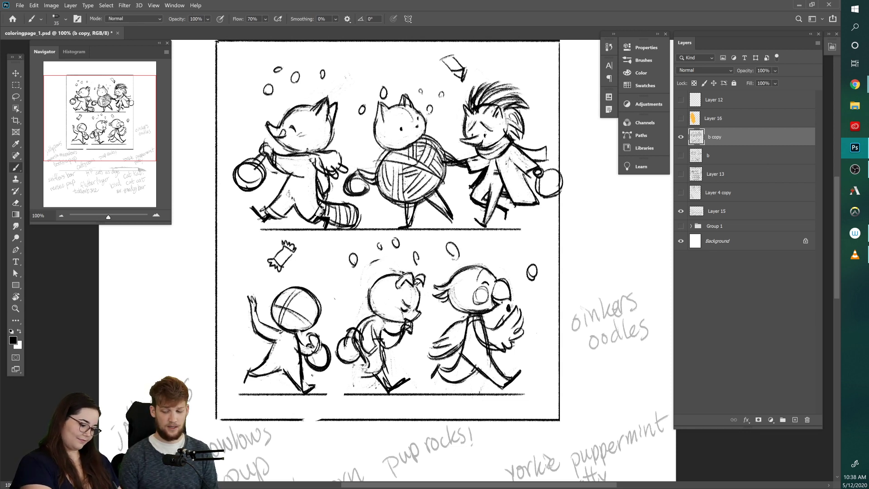
pyautogui.press('e')
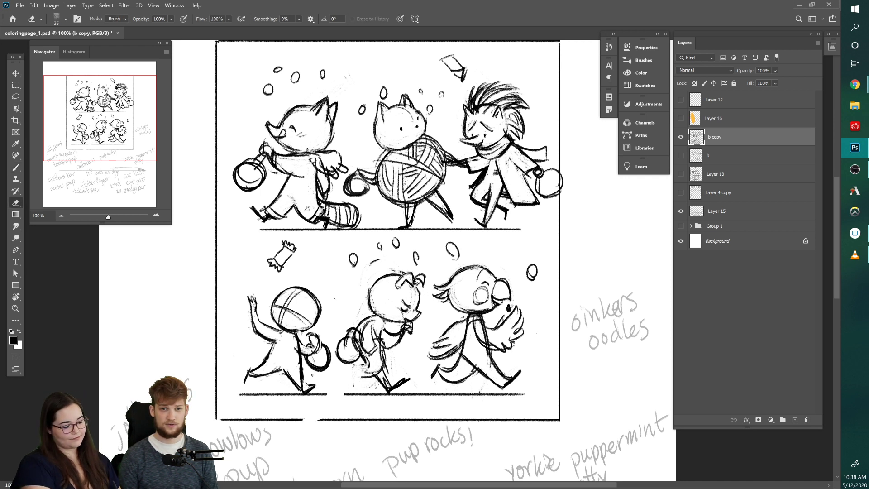
pyautogui.press('b')
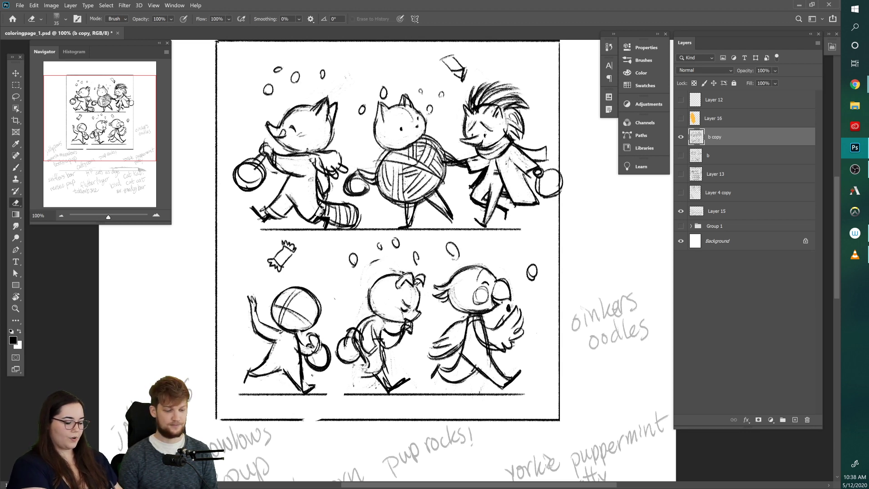
pyautogui.press('e')
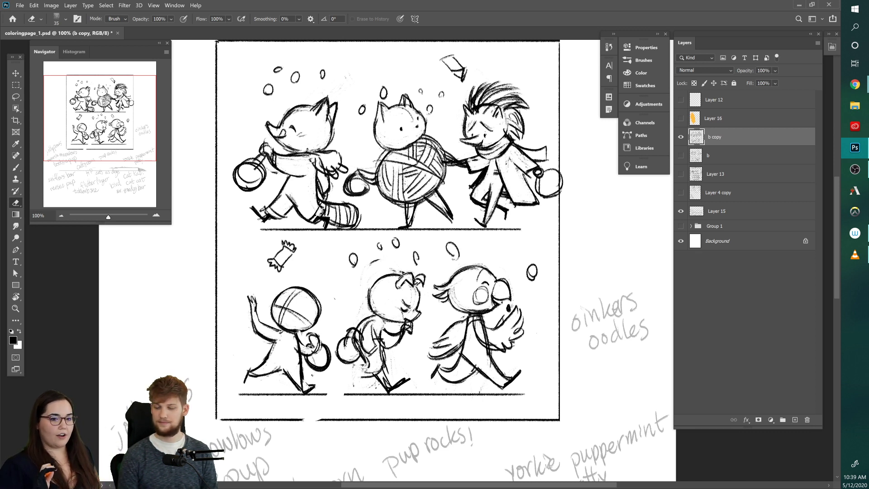
# Step: Clean up the yarn-ball cat's arm at the basket and redraw its trailing leg
pyautogui.press('b')
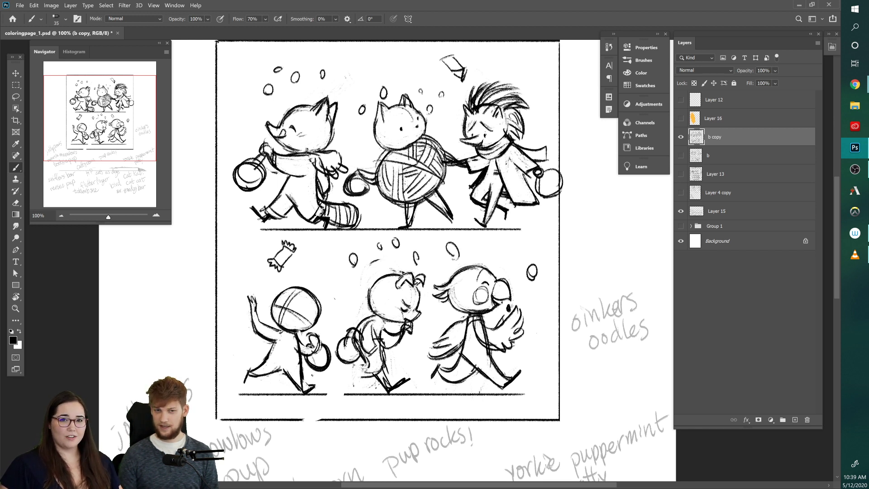
pyautogui.press('e')
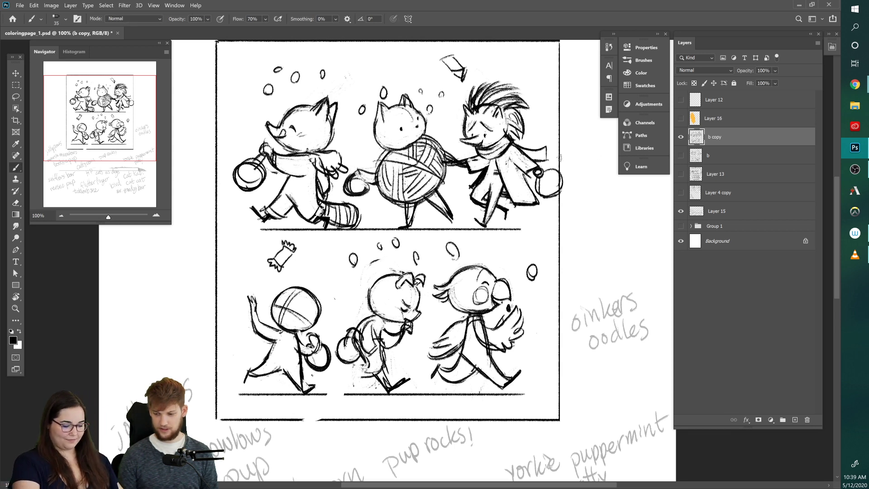
pyautogui.moveTo(431, 205)
pyautogui.mouseDown()
pyautogui.moveTo(445, 187)
pyautogui.moveTo(448, 210)
pyautogui.moveTo(454, 199)
pyautogui.moveTo(439, 199)
pyautogui.moveTo(452, 213)
pyautogui.moveTo(442, 197)
pyautogui.moveTo(455, 213)
pyautogui.moveTo(459, 202)
pyautogui.moveTo(455, 222)
pyautogui.mouseUp()
pyautogui.press('b')
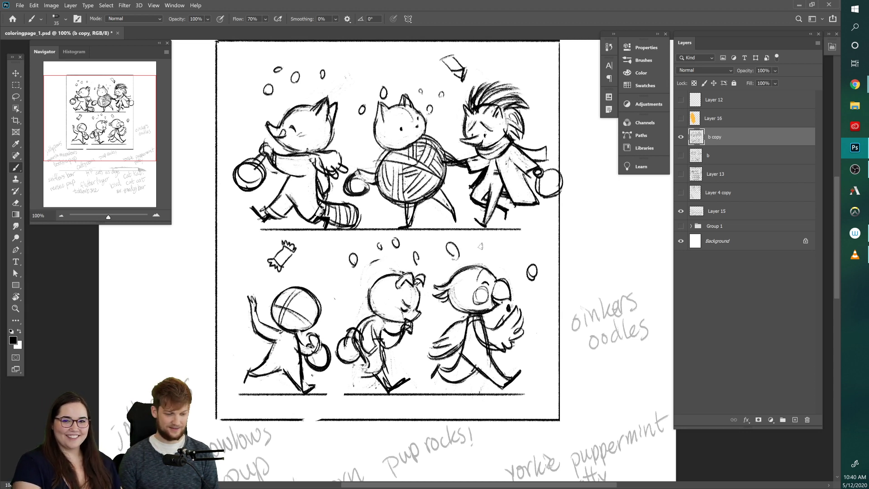
# Step: Draw extra small falling candies around the wrapped candy in the lower row and above the upper-row characters
pyautogui.moveTo(331, 271); pyautogui.dragTo(325, 247)
pyautogui.moveTo(245, 246)
pyautogui.mouseDown()
pyautogui.moveTo(241, 263)
pyautogui.moveTo(265, 248)
pyautogui.mouseUp()
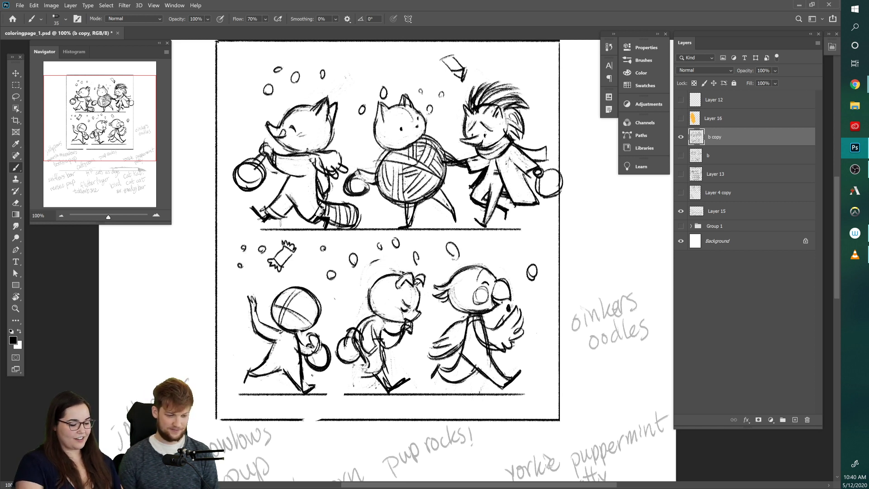
pyautogui.moveTo(364, 59); pyautogui.dragTo(362, 66)
pyautogui.moveTo(512, 64); pyautogui.dragTo(513, 63)
pyautogui.moveTo(531, 65); pyautogui.dragTo(531, 66)
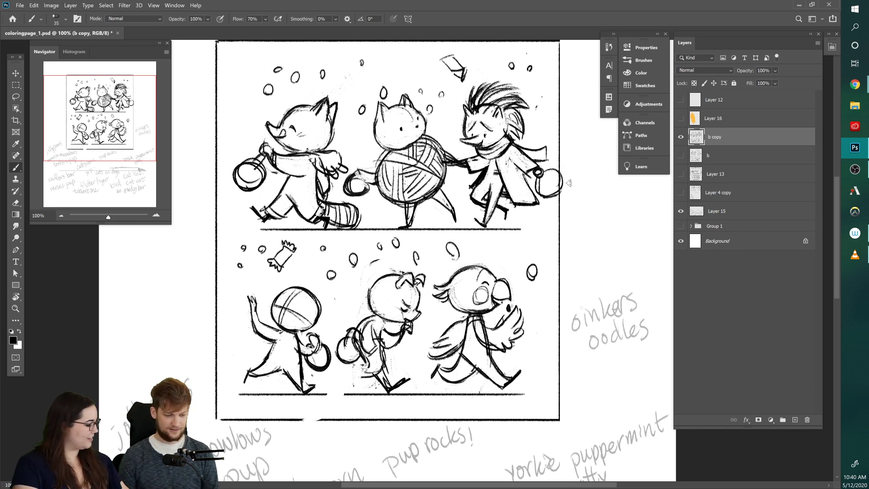
# Step: Lasso the upper row of characters, scale it to 96.53% to fit inside the frame, and deselect
pyautogui.press('l')
pyautogui.moveTo(576, 183)
pyautogui.mouseDown()
pyautogui.moveTo(580, 245)
pyautogui.moveTo(590, 226)
pyautogui.mouseUp()
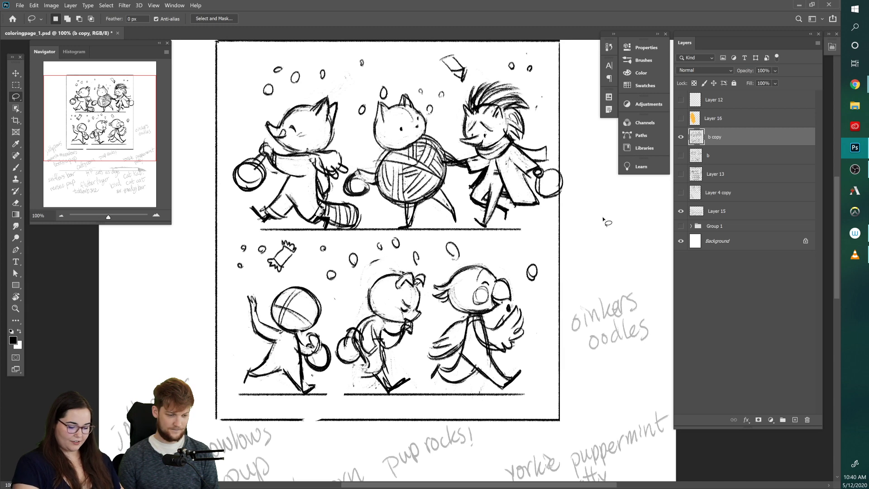
pyautogui.click(603, 218)
pyautogui.click(456, 195)
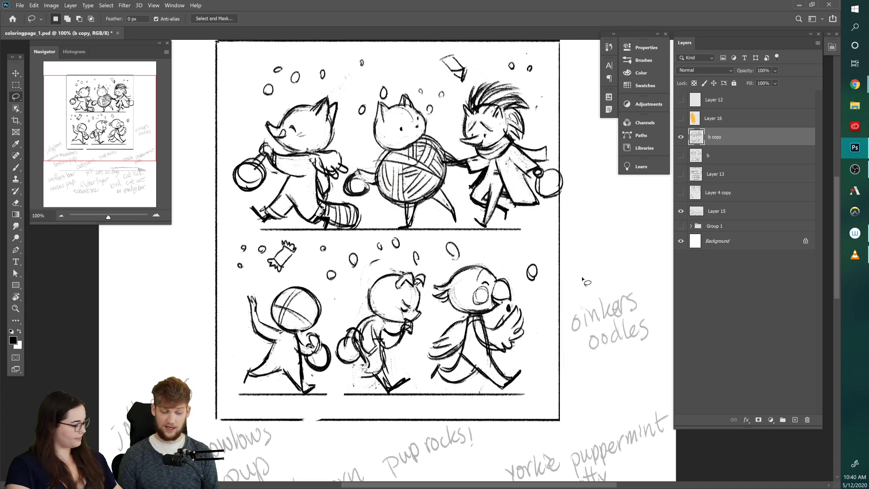
pyautogui.hotkey('ctrl', '-')
pyautogui.moveTo(492, 235)
pyautogui.mouseDown()
pyautogui.moveTo(512, 228)
pyautogui.moveTo(520, 210)
pyautogui.moveTo(500, 139)
pyautogui.moveTo(457, 145)
pyautogui.moveTo(490, 144)
pyautogui.moveTo(514, 202)
pyautogui.moveTo(496, 237)
pyautogui.moveTo(474, 247)
pyautogui.moveTo(321, 241)
pyautogui.moveTo(297, 235)
pyautogui.moveTo(291, 204)
pyautogui.moveTo(309, 152)
pyautogui.moveTo(332, 132)
pyautogui.moveTo(361, 124)
pyautogui.moveTo(512, 125)
pyautogui.moveTo(498, 156)
pyautogui.mouseUp()
pyautogui.hotkey('ctrl', 'd')
pyautogui.hotkey('ctrl', 't')
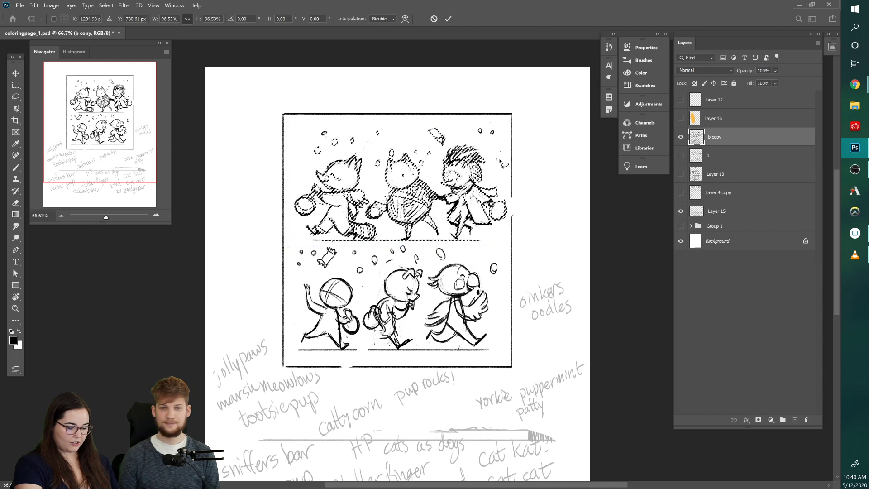
pyautogui.press('Return')
pyautogui.hotkey('ctrl', 'd')
# Step: Rework the hedgehog's basket and redraw the broken stretch of frame border beside it
pyautogui.press('b')
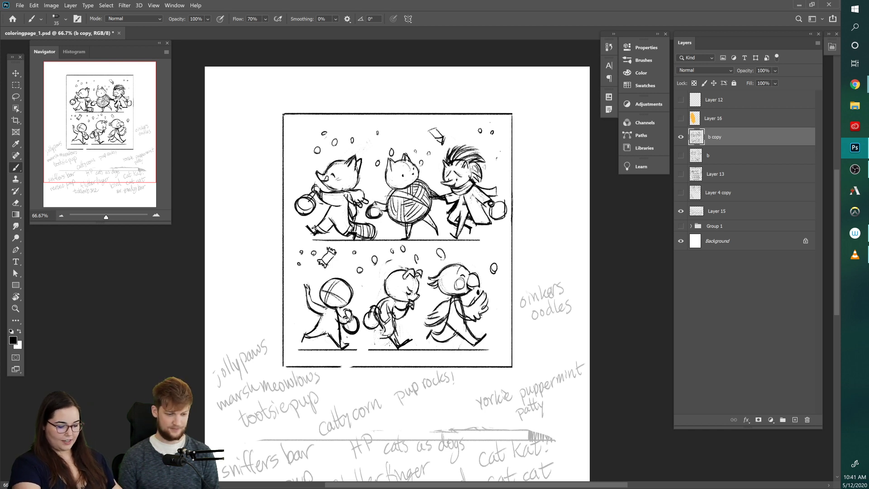
pyautogui.press('e')
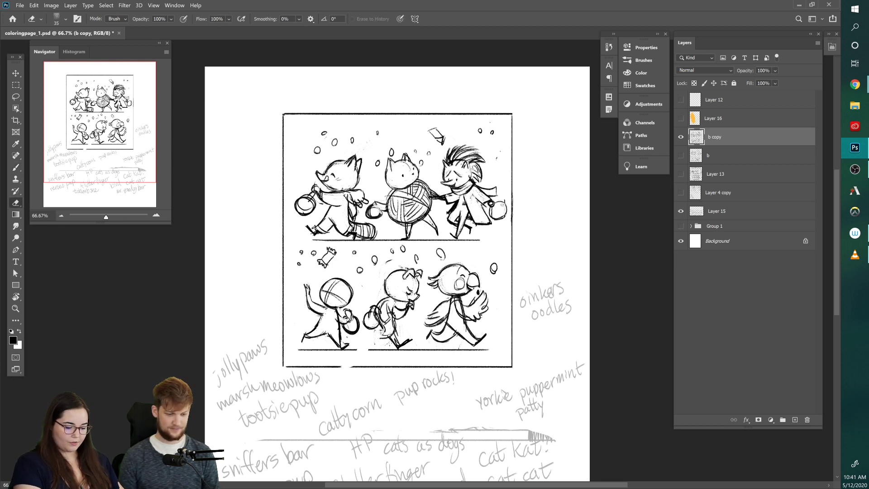
pyautogui.press('b')
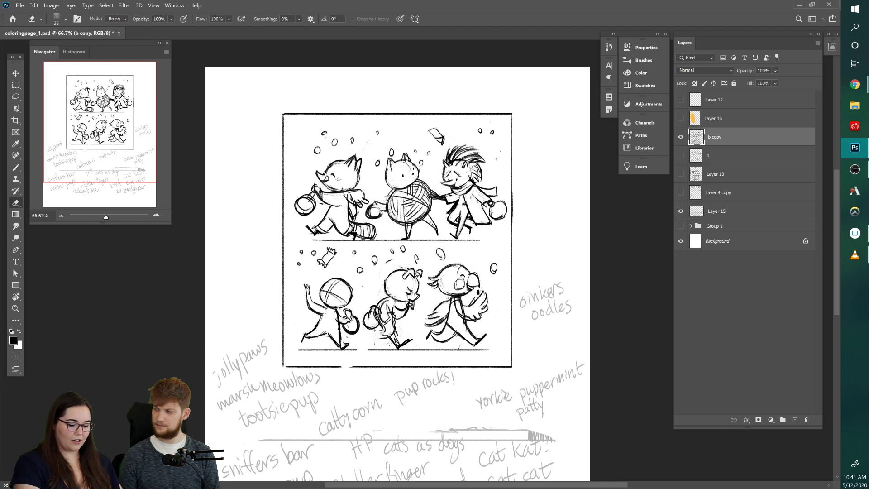
pyautogui.moveTo(498, 207); pyautogui.dragTo(492, 217)
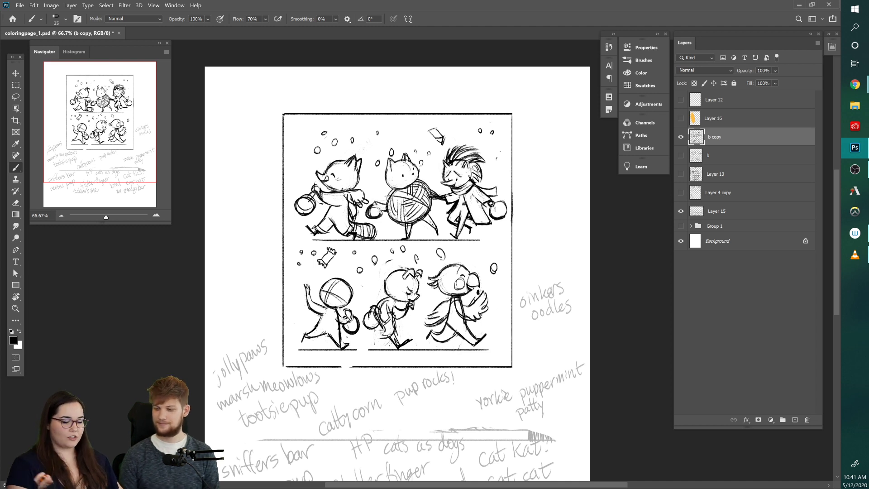
pyautogui.press('e')
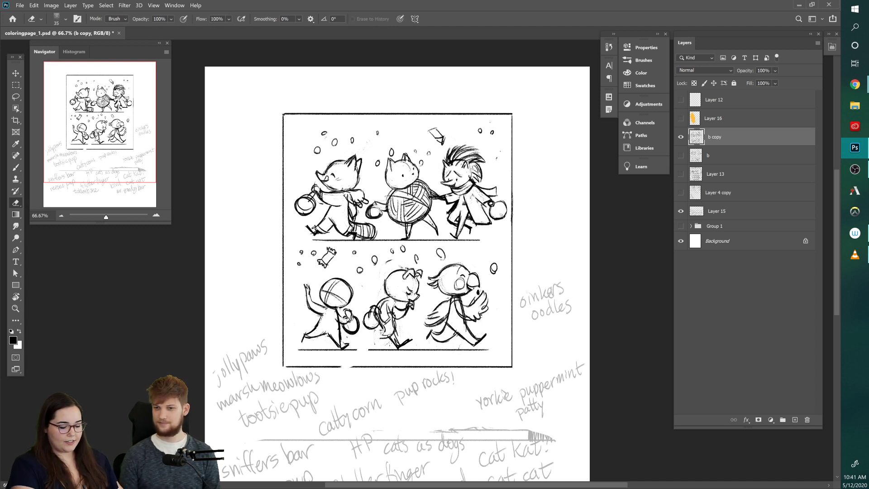
pyautogui.press('b')
pyautogui.moveTo(504, 202); pyautogui.dragTo(514, 239)
pyautogui.press('e')
pyautogui.press('b')
pyautogui.press('b')
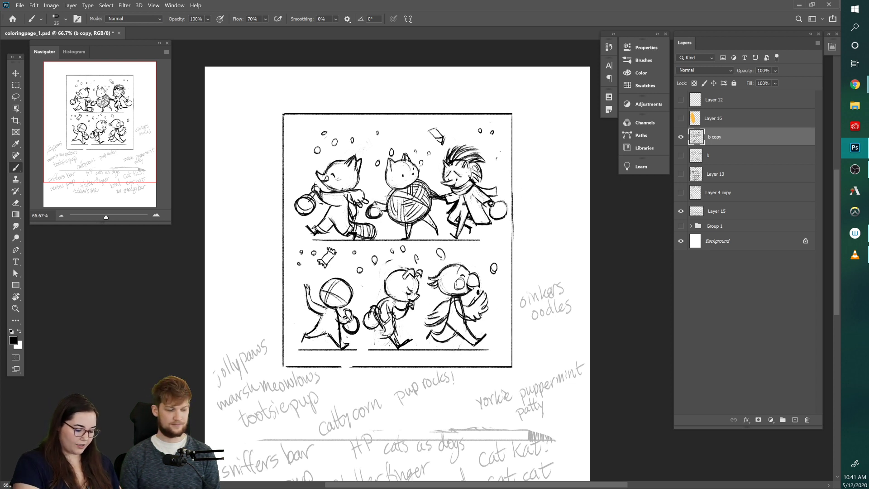
# Step: Erase the pig's old basket in the lower row and rework the arm and body lines behind it
pyautogui.press('e')
pyautogui.moveTo(370, 305)
pyautogui.mouseDown()
pyautogui.moveTo(375, 329)
pyautogui.moveTo(368, 331)
pyautogui.mouseUp()
pyautogui.moveTo(380, 302); pyautogui.dragTo(378, 330)
pyautogui.press('b')
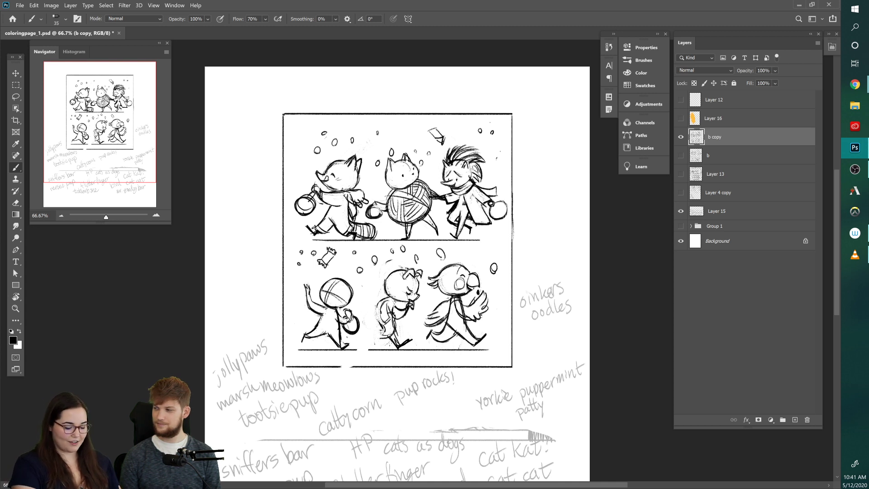
pyautogui.press('e')
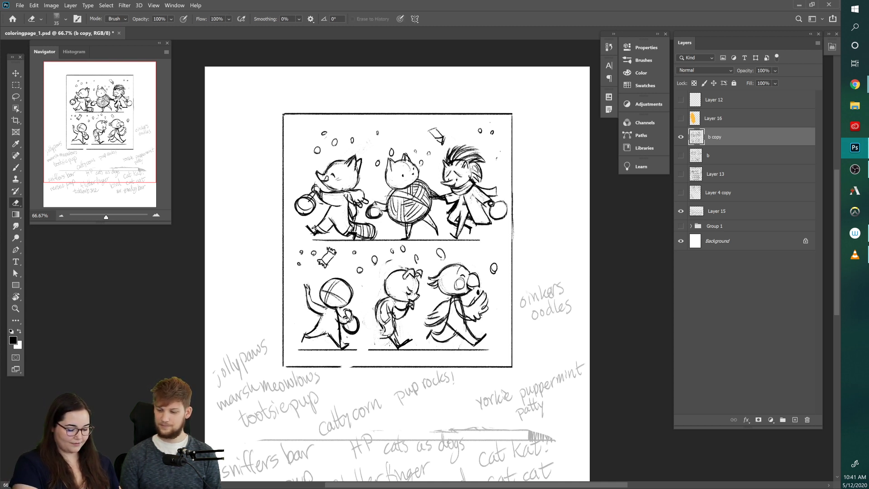
pyautogui.press('b')
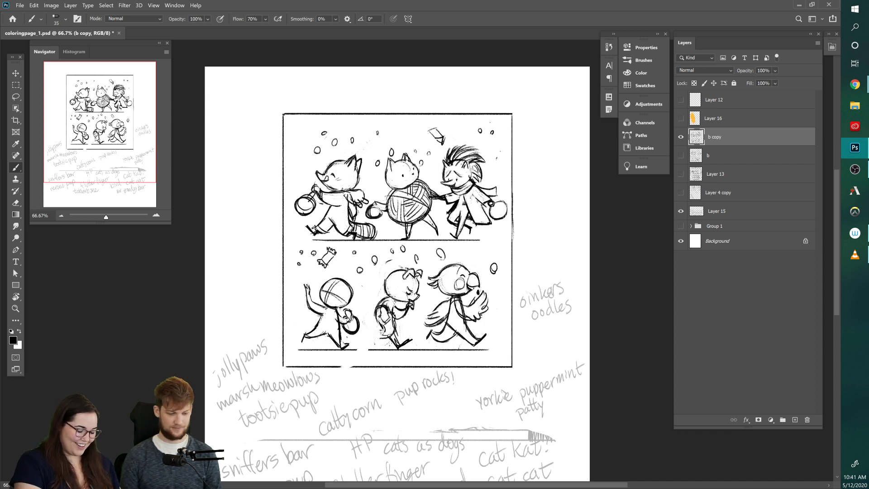
# Step: Draw a new round basket behind the pig's back and clean up the lines where it overlaps the arm
pyautogui.moveTo(369, 310); pyautogui.dragTo(367, 321)
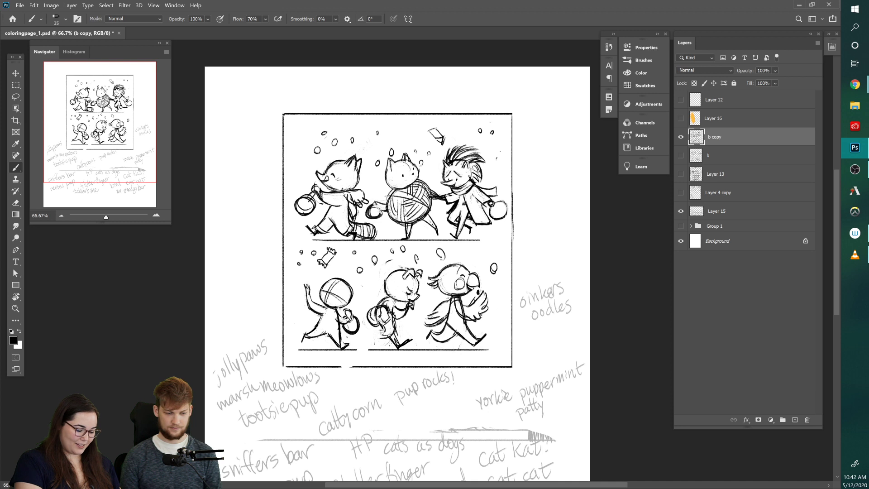
pyautogui.press('e')
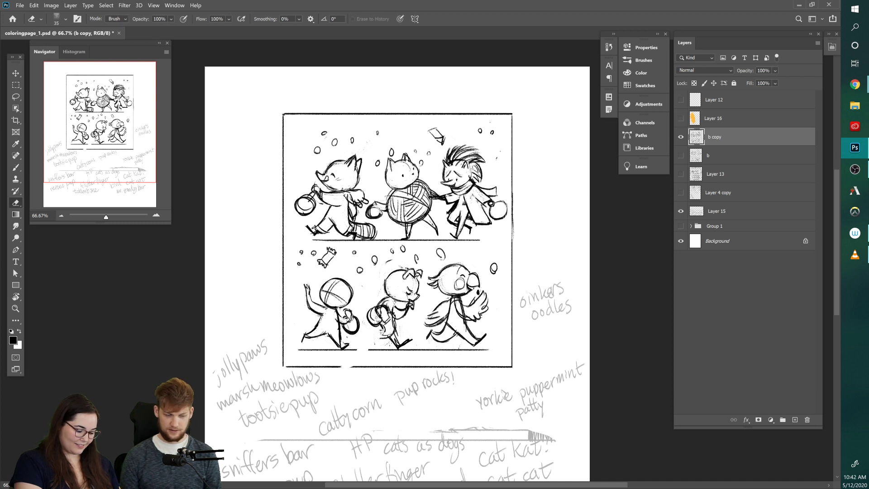
pyautogui.press('b')
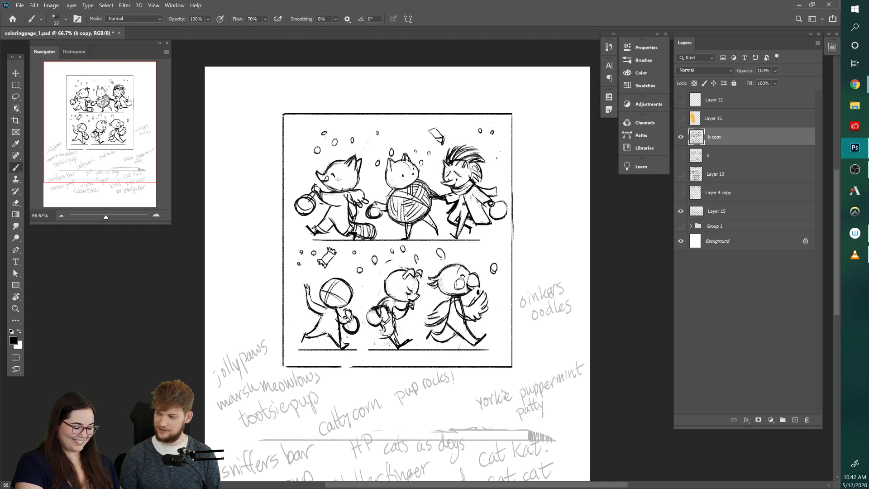
pyautogui.press('e')
pyautogui.press('b')
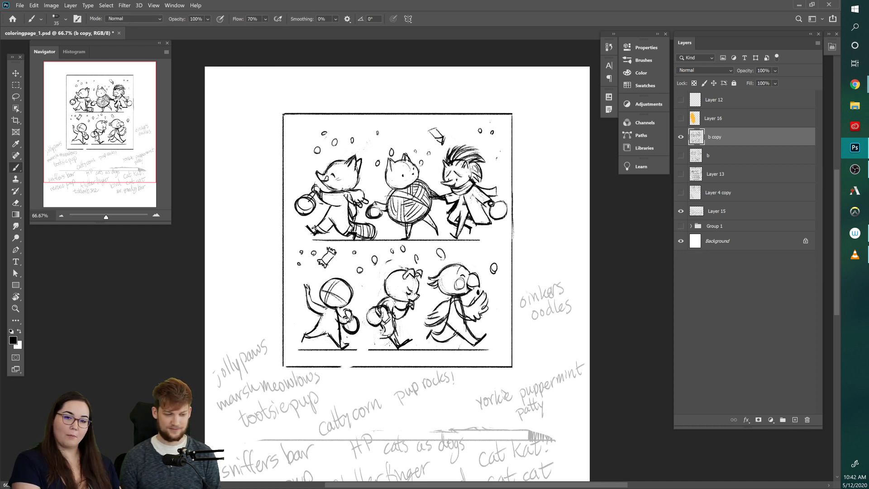
pyautogui.press('e')
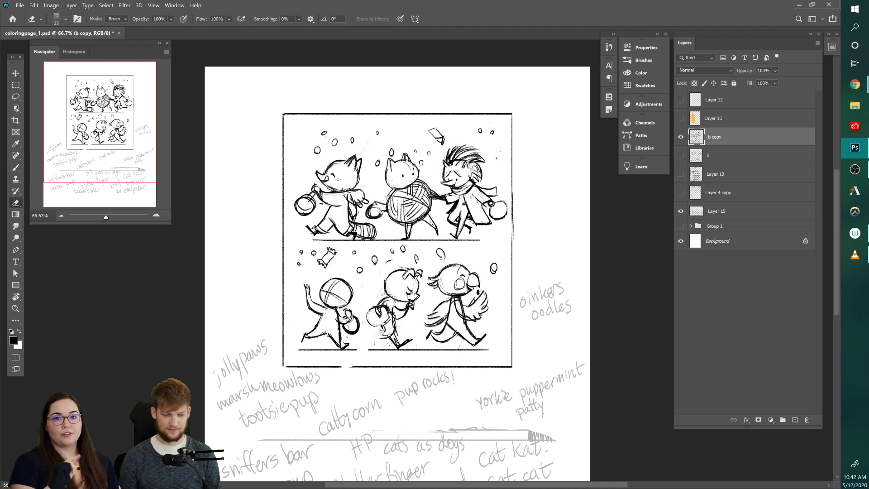
pyautogui.press('b')
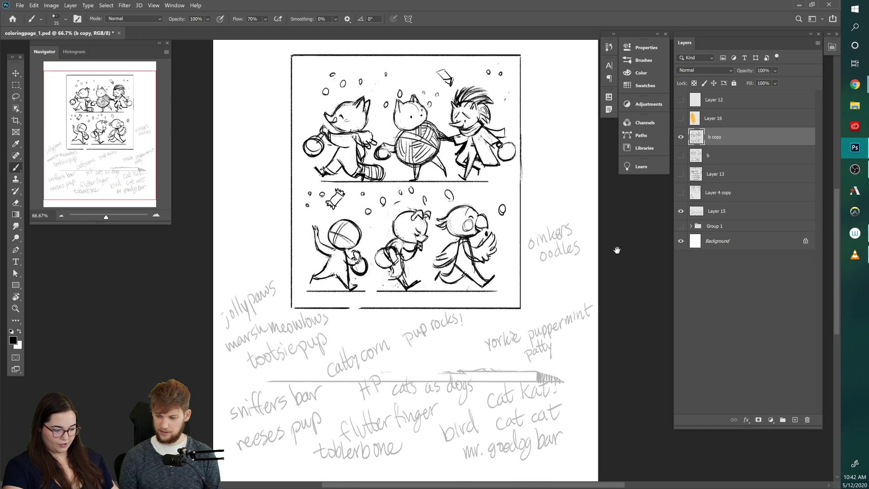
# Step: Show only the Group 1 artwork to examine its characters, and restore the b copy sketch and the Layer 15 notes
pyautogui.click(681, 226)
pyautogui.click(681, 137)
pyautogui.click(681, 211)
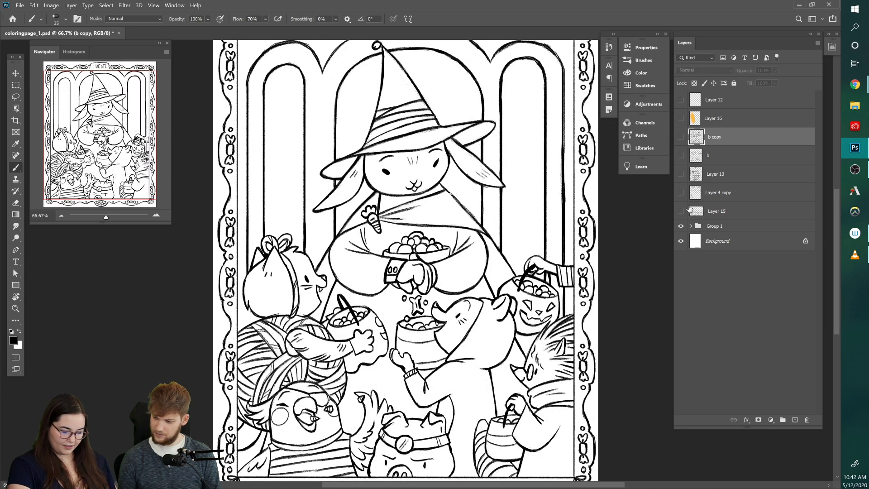
pyautogui.moveTo(593, 317); pyautogui.dragTo(573, 310)
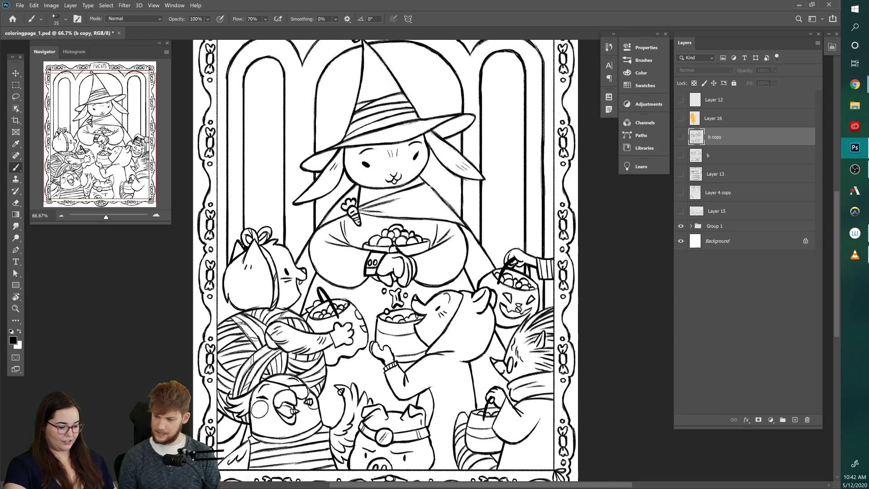
pyautogui.click(682, 227)
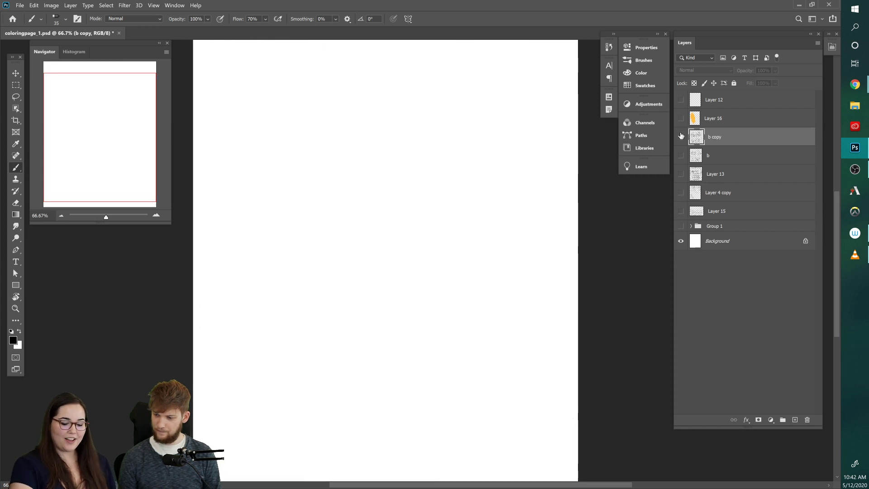
pyautogui.click(681, 137)
pyautogui.moveTo(516, 222); pyautogui.dragTo(531, 298)
pyautogui.click(682, 211)
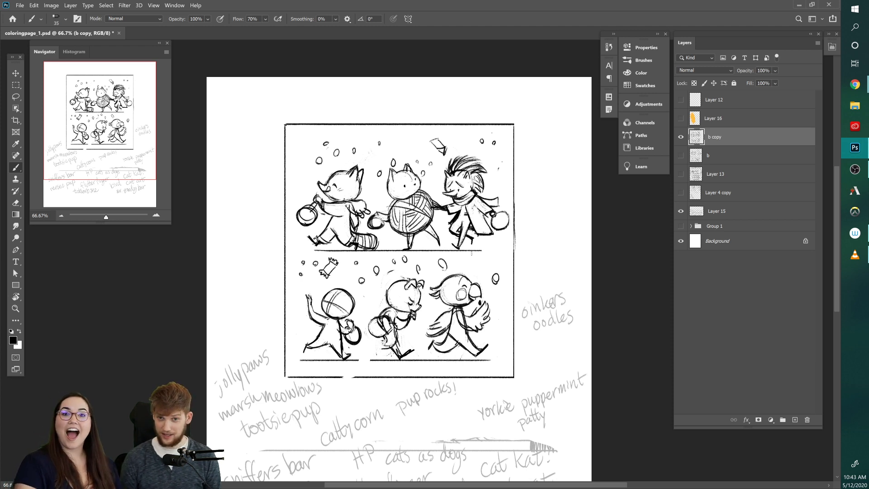
# Step: Handwrite "penguin" beside the upper row outside the frame and check the Group 1 artwork with the sketch hidden
pyautogui.moveTo(534, 216)
pyautogui.mouseDown()
pyautogui.moveTo(533, 229)
pyautogui.moveTo(545, 211)
pyautogui.moveTo(562, 216)
pyautogui.moveTo(567, 195)
pyautogui.moveTo(580, 200)
pyautogui.mouseUp()
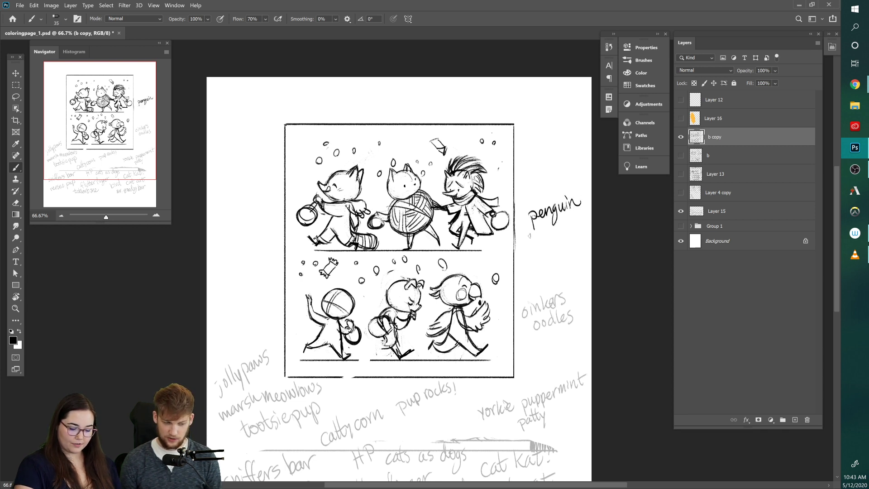
pyautogui.click(681, 226)
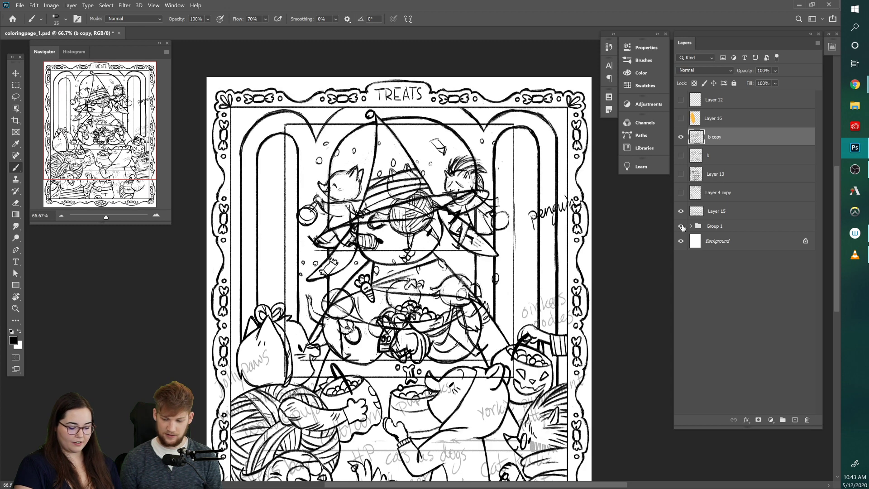
pyautogui.click(681, 137)
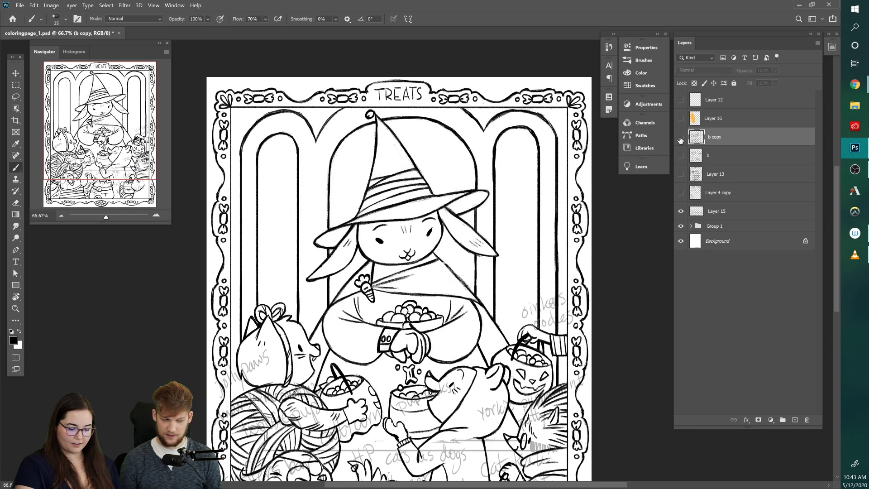
pyautogui.click(681, 137)
pyautogui.click(681, 226)
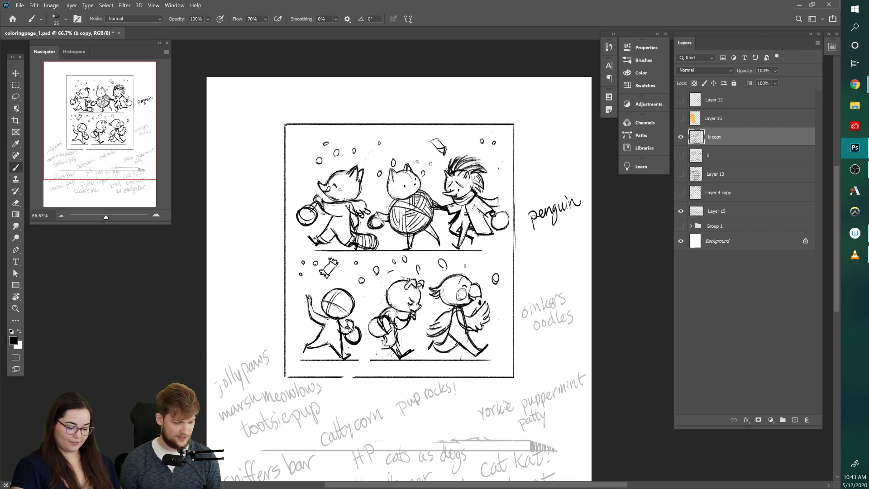
# Step: Handwrite "squirrel", "hamster" and "reptile" under the penguin note, link "geko" with a curved line, and add a circled "SOCKS!"
pyautogui.doubleClick(718, 137)
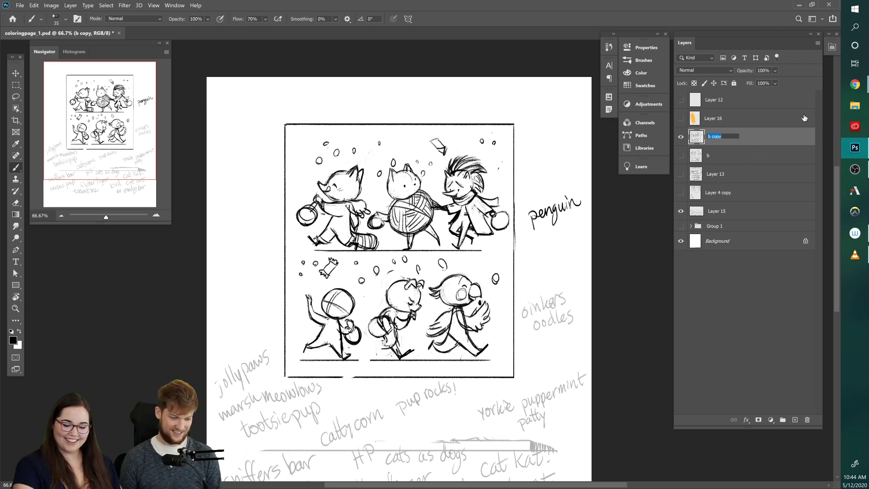
pyautogui.click(765, 140)
pyautogui.moveTo(524, 241)
pyautogui.mouseDown()
pyautogui.moveTo(564, 231)
pyautogui.moveTo(532, 269)
pyautogui.moveTo(548, 261)
pyautogui.moveTo(547, 271)
pyautogui.moveTo(562, 265)
pyautogui.moveTo(572, 250)
pyautogui.mouseUp()
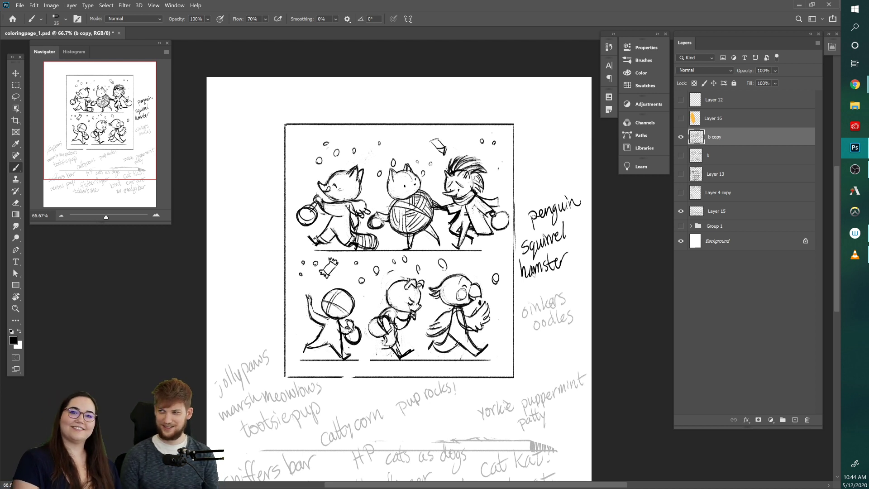
pyautogui.moveTo(522, 294)
pyautogui.mouseDown()
pyautogui.moveTo(551, 277)
pyautogui.moveTo(553, 286)
pyautogui.moveTo(564, 282)
pyautogui.mouseUp()
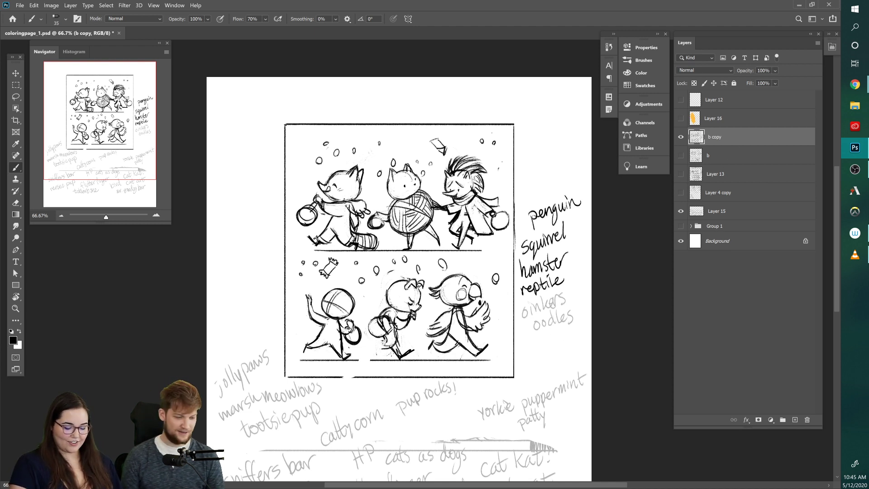
pyautogui.moveTo(572, 276)
pyautogui.mouseDown()
pyautogui.moveTo(572, 327)
pyautogui.moveTo(522, 361)
pyautogui.moveTo(522, 374)
pyautogui.moveTo(546, 350)
pyautogui.mouseUp()
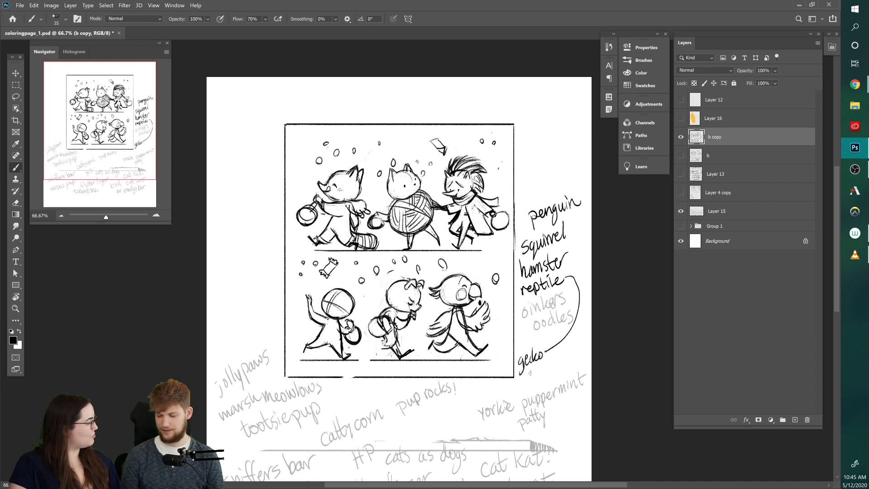
pyautogui.moveTo(526, 333)
pyautogui.mouseDown()
pyautogui.moveTo(521, 343)
pyautogui.moveTo(558, 340)
pyautogui.moveTo(571, 322)
pyautogui.mouseUp()
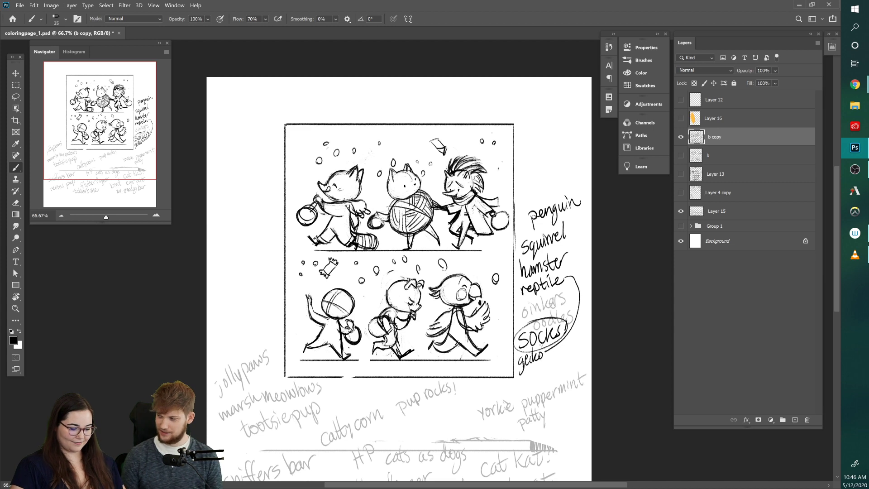
# Step: Refine the yarn-ball cat's trailing leg and foot in the upper row
pyautogui.hotkey('ctrl', '+')
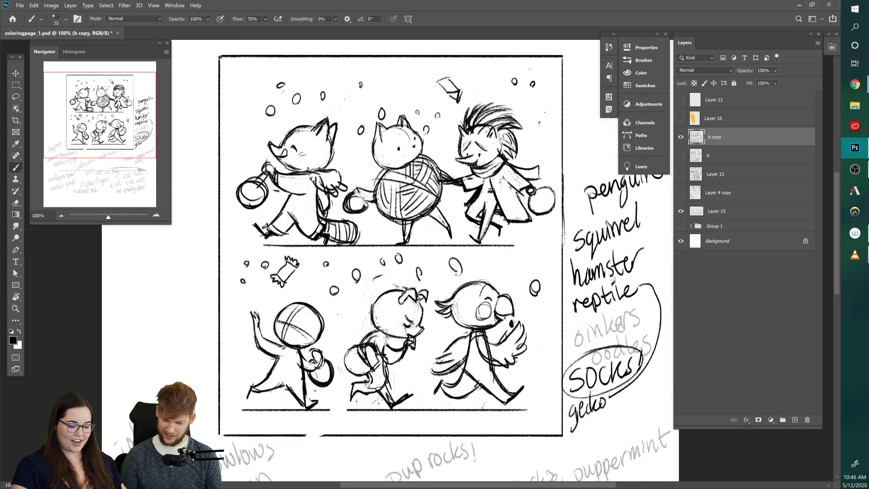
pyautogui.scroll(2, 611, 324)
pyautogui.scroll(-2, 611, 324)
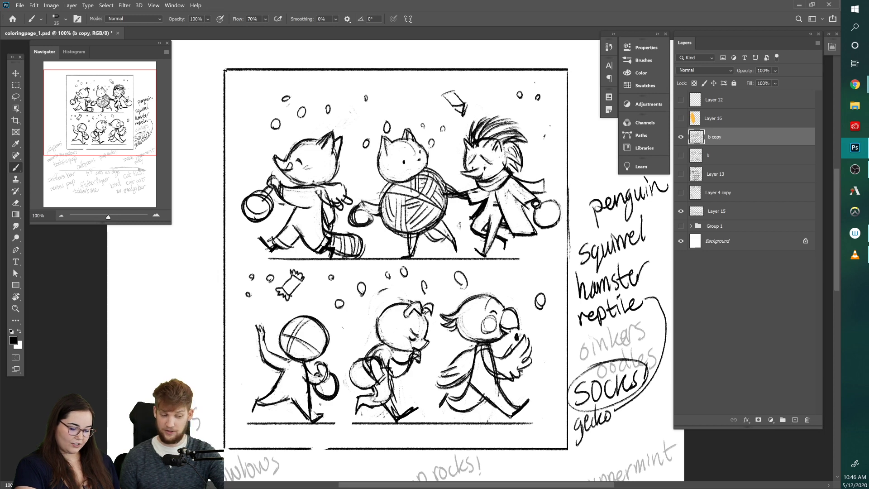
pyautogui.moveTo(454, 227)
pyautogui.mouseDown()
pyautogui.moveTo(463, 218)
pyautogui.moveTo(444, 239)
pyautogui.moveTo(461, 218)
pyautogui.moveTo(453, 231)
pyautogui.mouseUp()
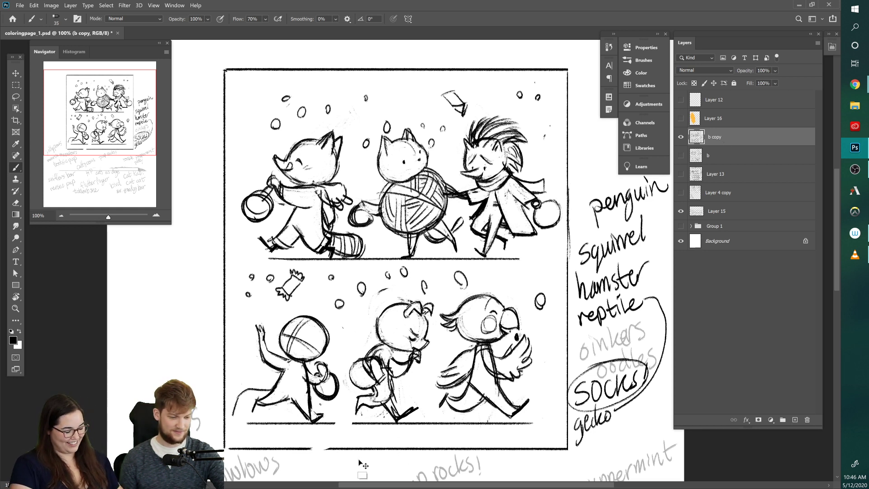
# Step: Draw a thick tail along the ground behind the waving character in the lower row and fill it with curved stripes
pyautogui.moveTo(233, 408)
pyautogui.mouseDown()
pyautogui.moveTo(288, 412)
pyautogui.moveTo(234, 409)
pyautogui.moveTo(236, 419)
pyautogui.moveTo(264, 420)
pyautogui.moveTo(254, 425)
pyautogui.moveTo(281, 418)
pyautogui.moveTo(281, 407)
pyautogui.moveTo(258, 418)
pyautogui.mouseUp()
pyautogui.press('e')
pyautogui.press('b')
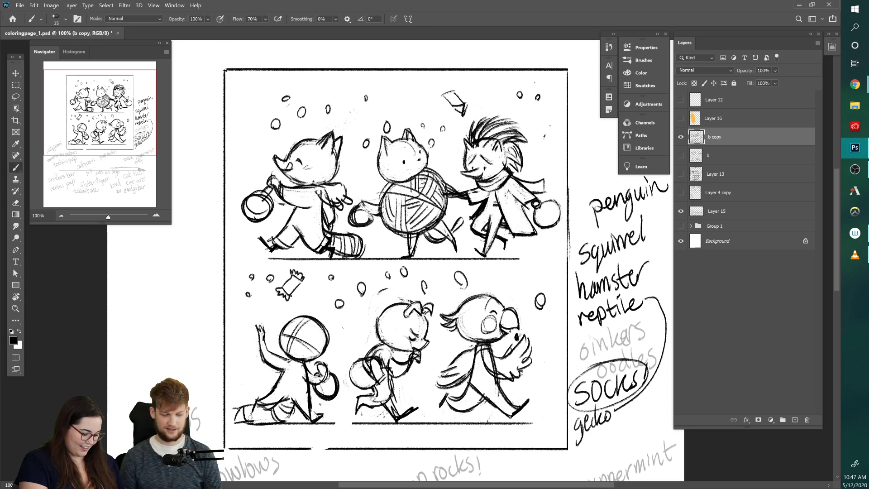
pyautogui.moveTo(245, 409)
pyautogui.mouseDown()
pyautogui.moveTo(240, 416)
pyautogui.moveTo(250, 420)
pyautogui.mouseUp()
pyautogui.moveTo(257, 410); pyautogui.dragTo(258, 418)
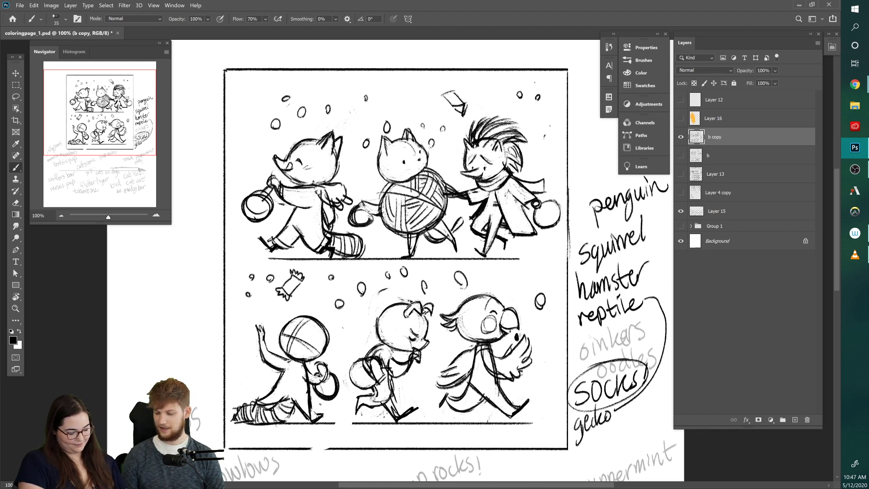
# Step: Erase and redraw parts of the waving character's striped tail to give its upper edge a jagged outline near the body
pyautogui.press('e')
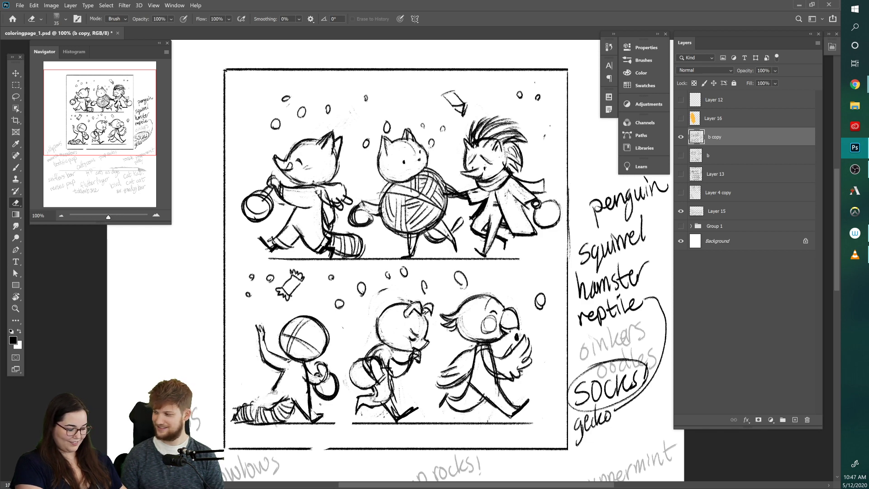
pyautogui.press('b')
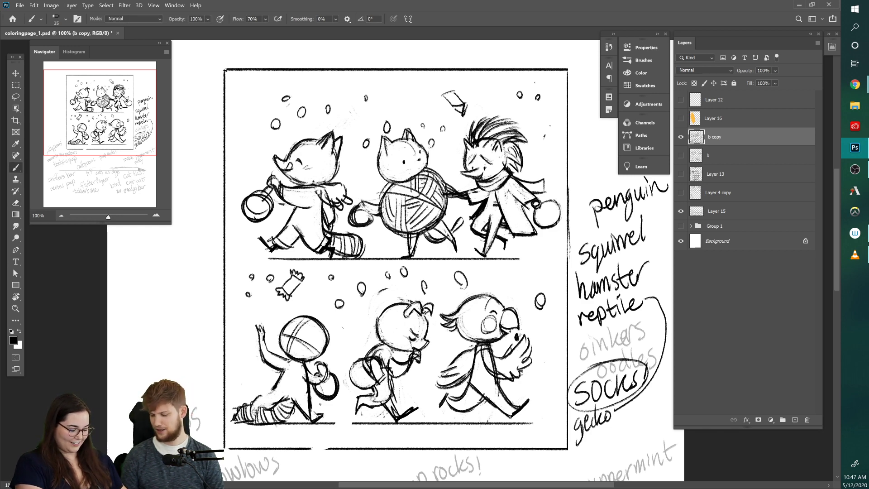
pyautogui.press('e')
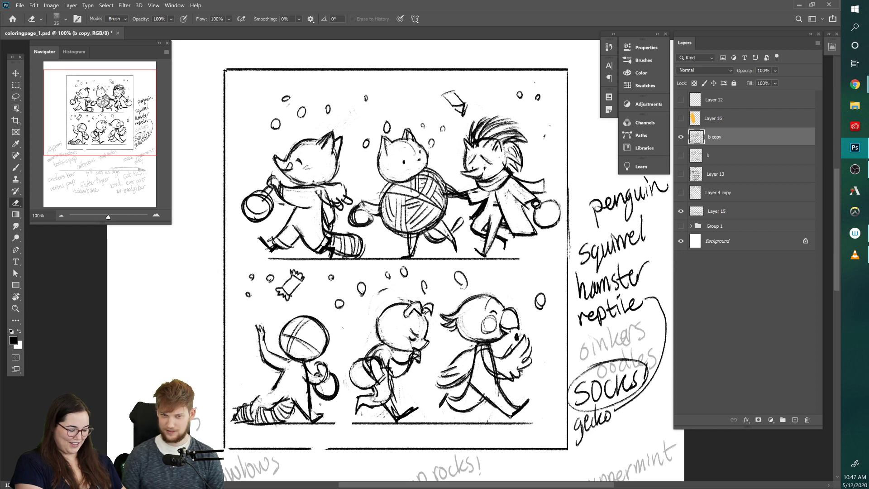
pyautogui.press('b')
pyautogui.press('e')
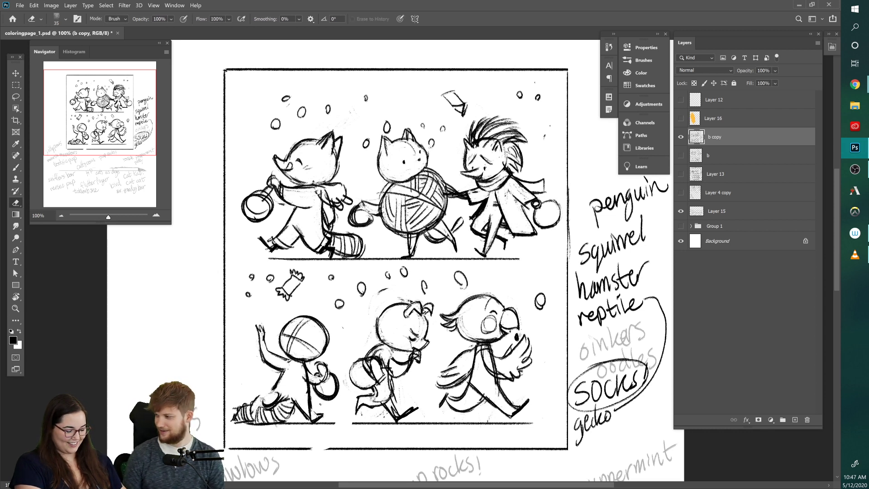
pyautogui.press('b')
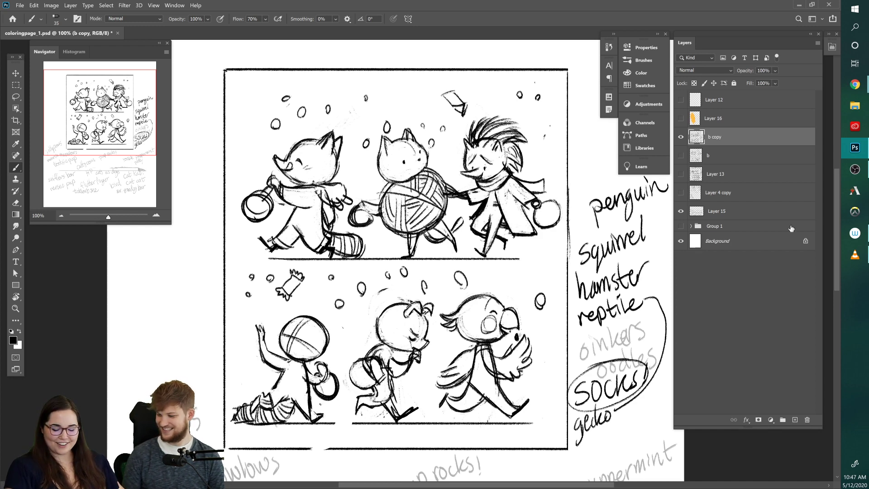
# Step: Show the Group 1 line art in place of the b copy sketch to examine the main page, and restore the sketch view
pyautogui.click(682, 227)
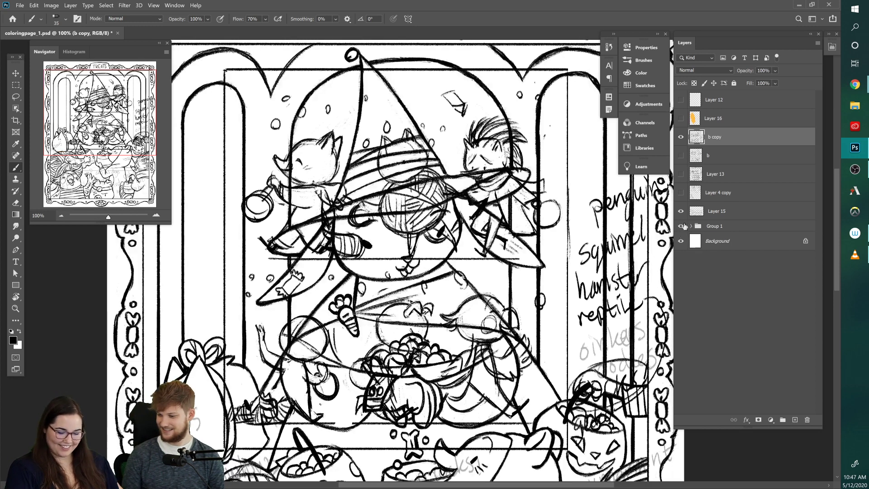
pyautogui.click(681, 137)
pyautogui.moveTo(621, 360)
pyautogui.mouseDown()
pyautogui.moveTo(569, 341)
pyautogui.moveTo(511, 303)
pyautogui.mouseUp()
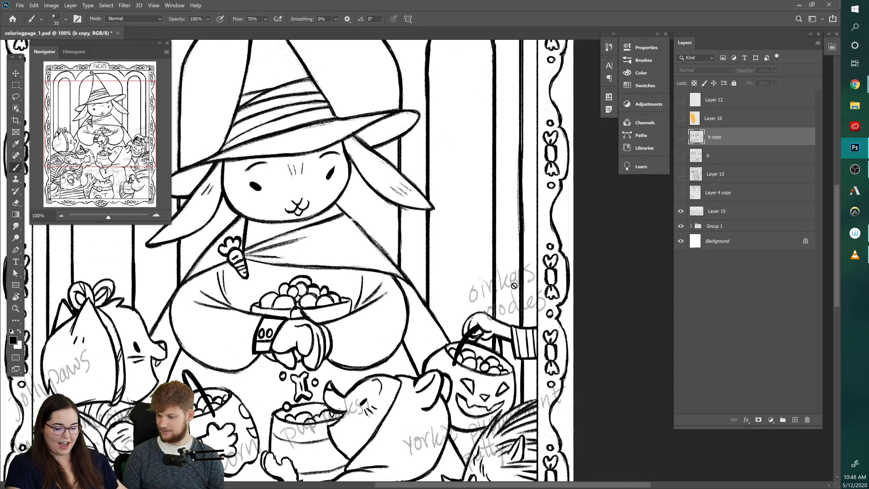
pyautogui.click(681, 228)
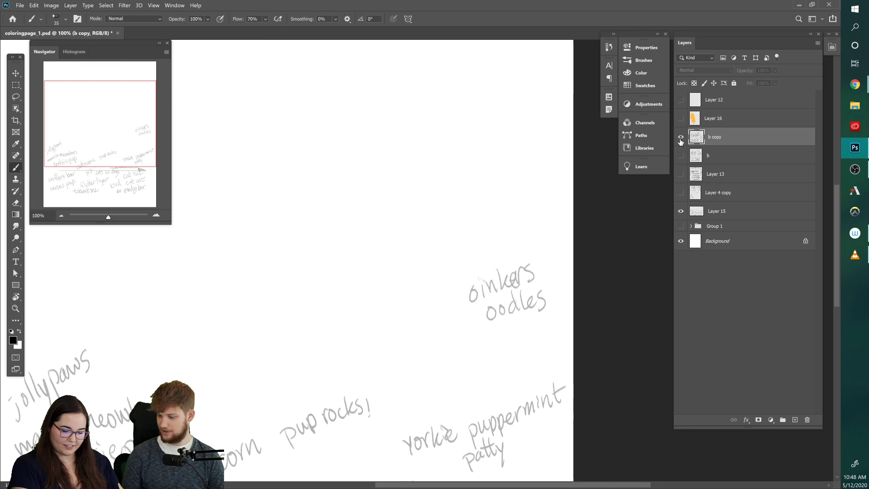
pyautogui.click(681, 137)
pyautogui.press('v')
pyautogui.moveTo(537, 270); pyautogui.dragTo(625, 332)
# Step: Erase and redraw the waving character's front foot in the lower row with jagged, clawed toes
pyautogui.press('e')
pyautogui.press('b')
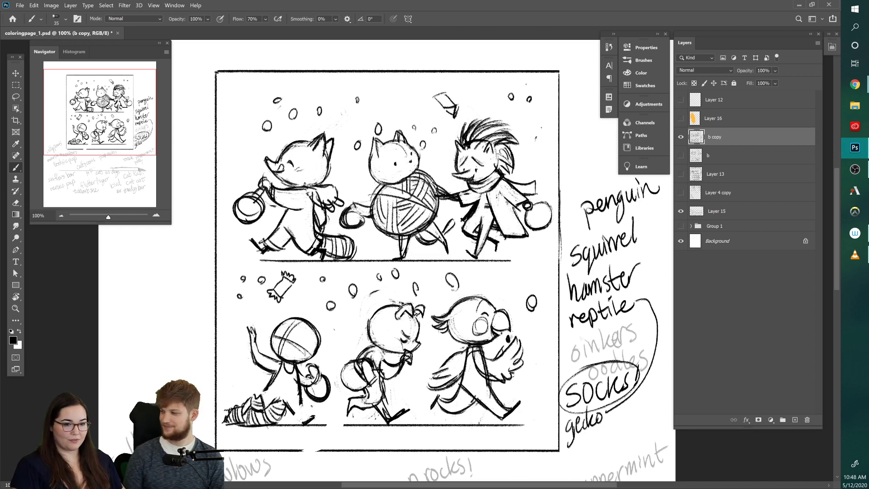
pyautogui.moveTo(496, 315); pyautogui.dragTo(528, 319)
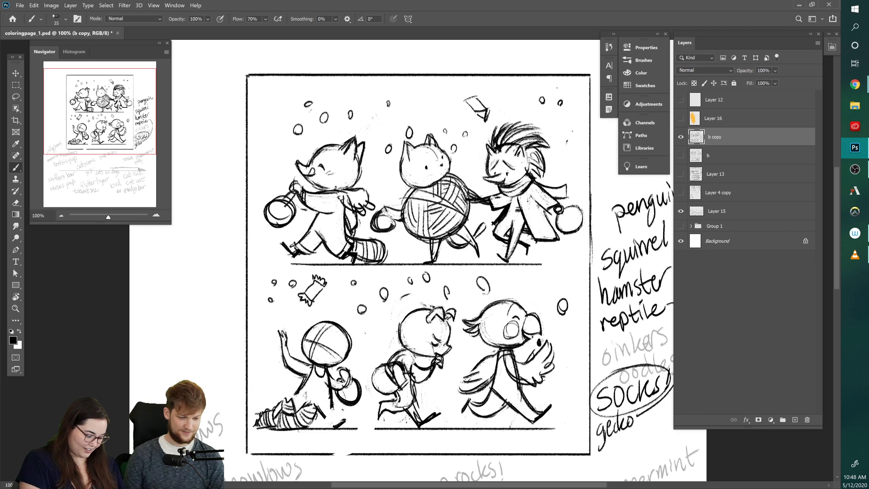
pyautogui.press('e')
pyautogui.press('b')
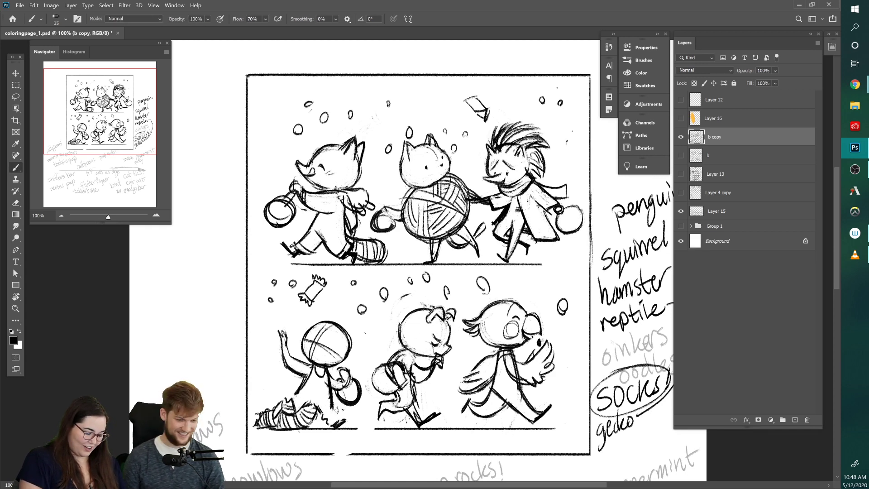
pyautogui.moveTo(327, 410); pyautogui.dragTo(334, 421)
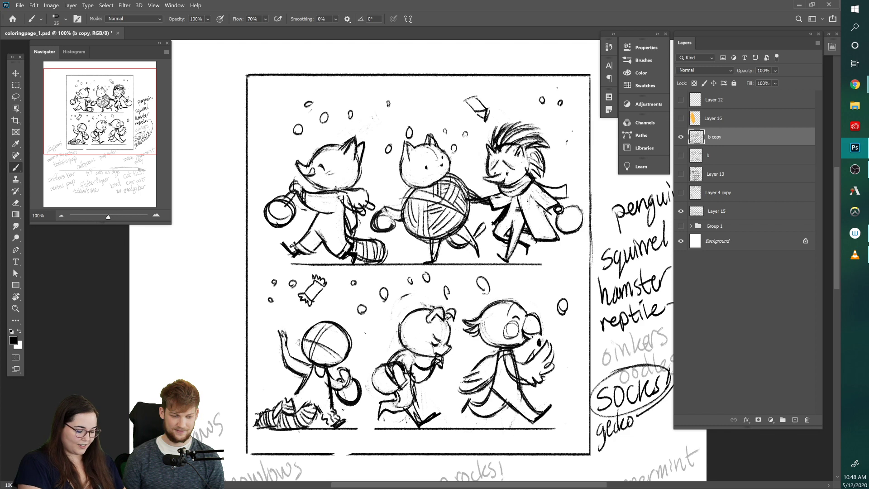
# Step: Sketch a reptile face on the waving character's head, with a wide snout, small eyes and a curved mouth
pyautogui.moveTo(317, 337)
pyautogui.mouseDown()
pyautogui.moveTo(335, 355)
pyautogui.moveTo(315, 359)
pyautogui.moveTo(303, 348)
pyautogui.moveTo(305, 334)
pyautogui.moveTo(331, 352)
pyautogui.mouseUp()
pyautogui.press('e')
pyautogui.press('b')
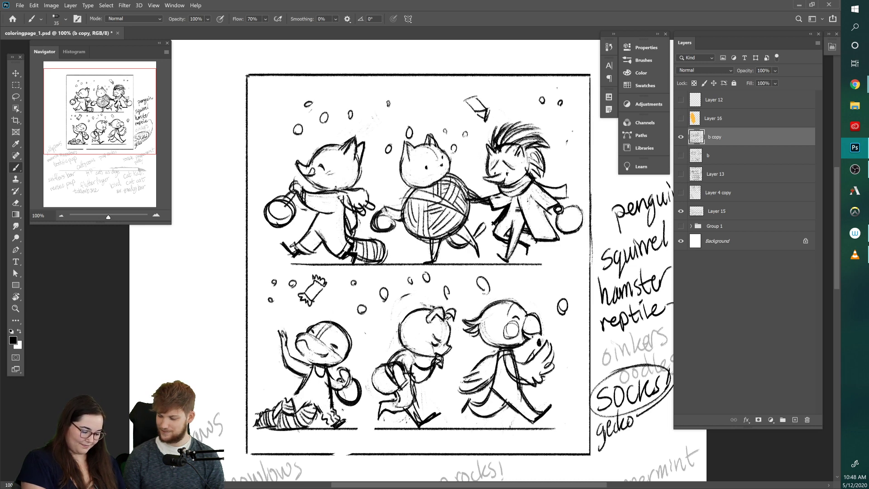
pyautogui.press('e')
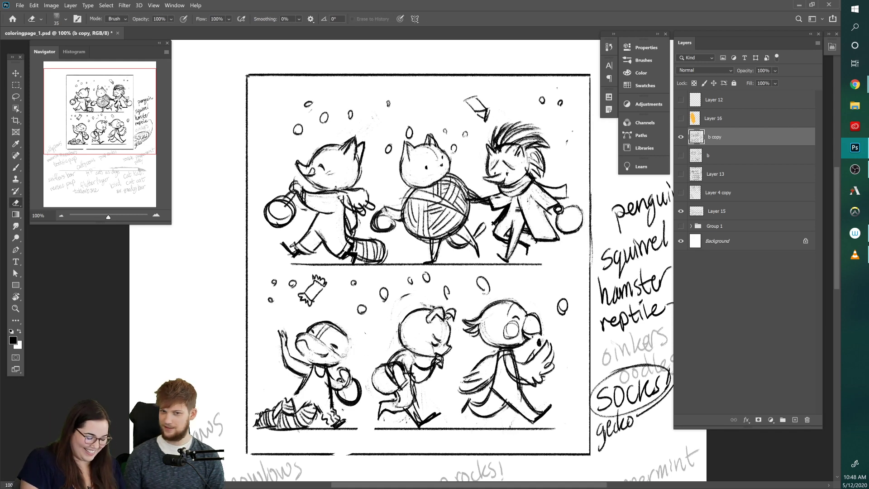
pyautogui.press('b')
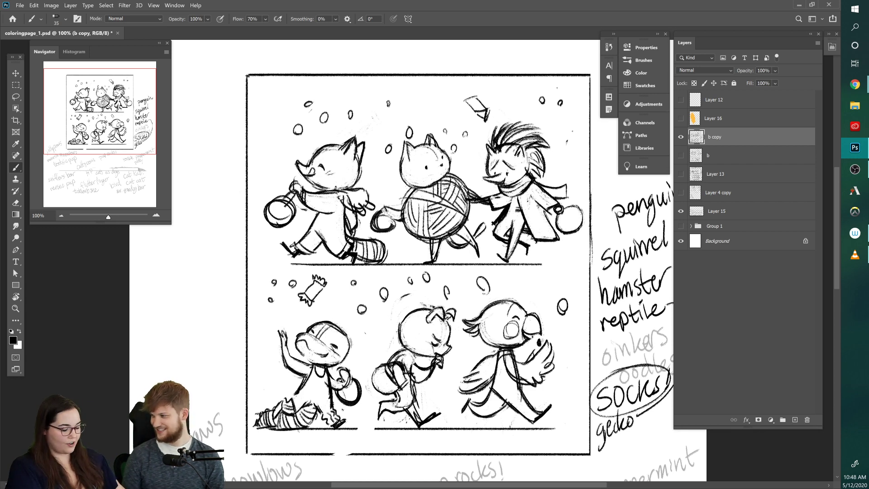
# Step: Draw curved bands across the top of the waving reptile's head and clean up the lines around them
pyautogui.moveTo(317, 324)
pyautogui.mouseDown()
pyautogui.moveTo(347, 335)
pyautogui.moveTo(351, 351)
pyautogui.mouseUp()
pyautogui.press('e')
pyautogui.moveTo(328, 324); pyautogui.dragTo(353, 343)
# Step: Add small scallops under the waving reptile's raised arm and redraw its body and leg lines down to the striped tail
pyautogui.press('b')
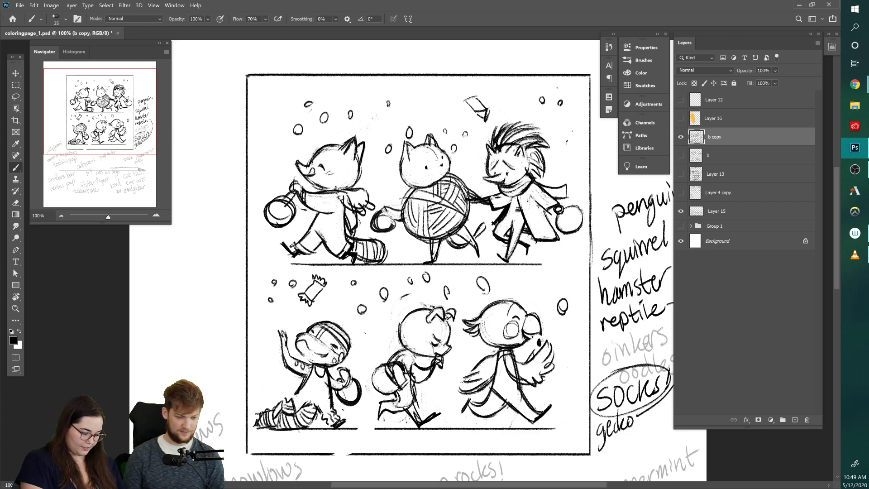
pyautogui.press('e')
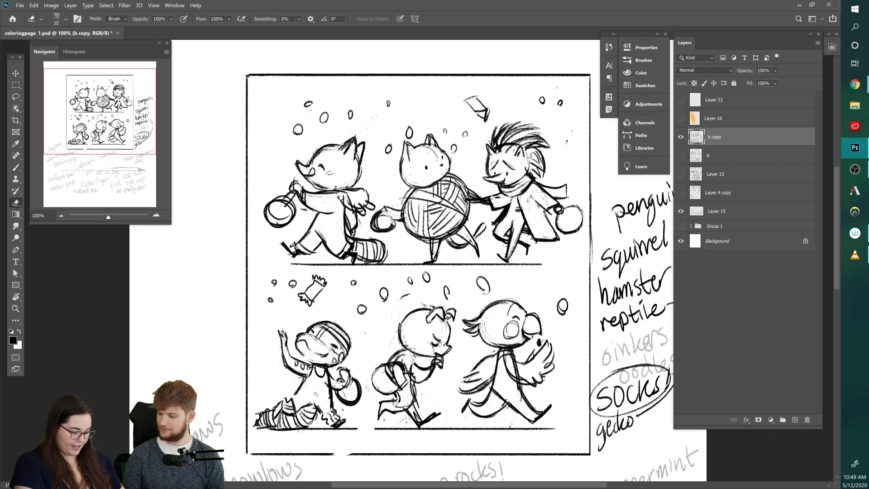
pyautogui.press('b')
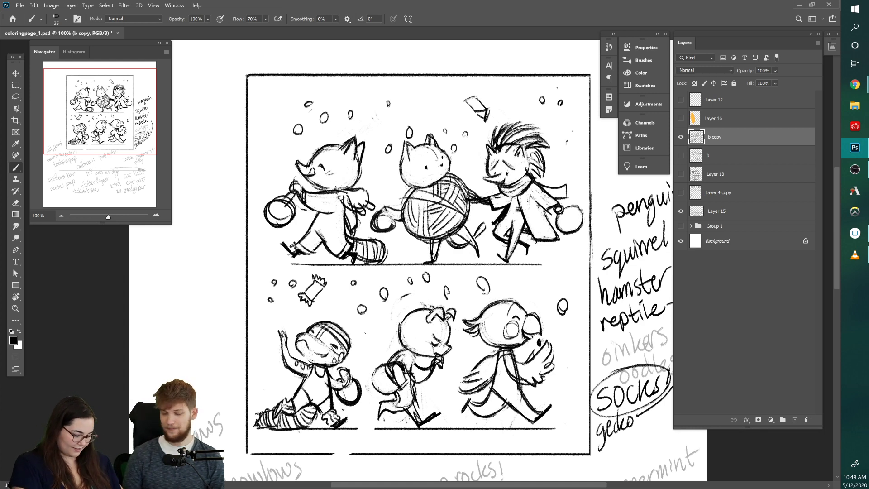
# Step: Erase most of the round treat bag hanging from the waving reptile's hand and rough in a replacement
pyautogui.press('e')
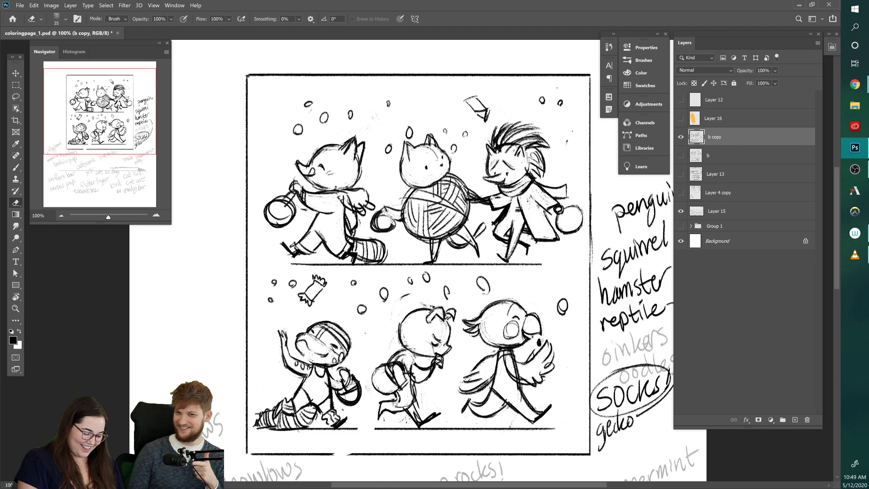
pyautogui.press('b')
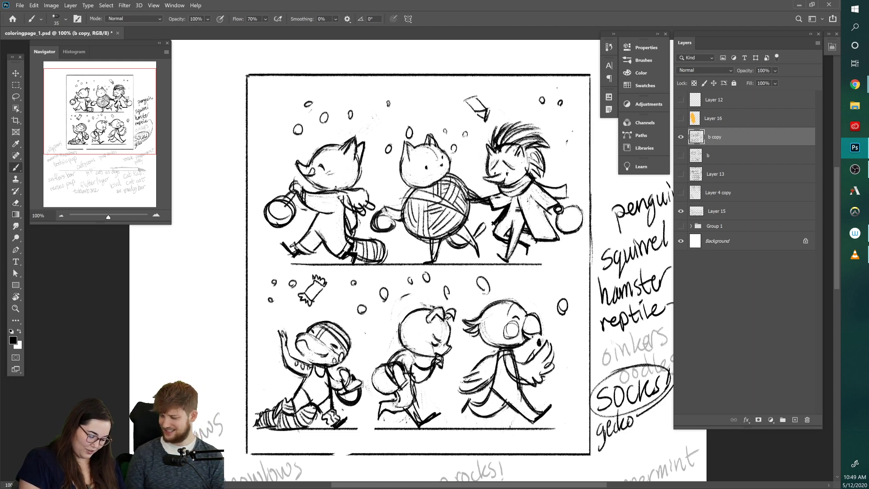
pyautogui.press('e')
pyautogui.moveTo(339, 395)
pyautogui.mouseDown()
pyautogui.moveTo(344, 400)
pyautogui.moveTo(356, 387)
pyautogui.moveTo(342, 398)
pyautogui.mouseUp()
pyautogui.press('b')
pyautogui.moveTo(342, 399); pyautogui.dragTo(346, 408)
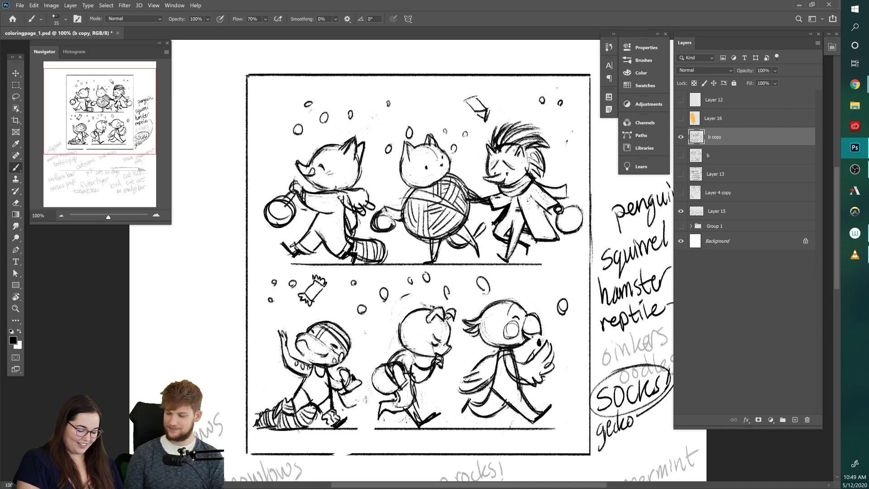
# Step: Redraw the waving reptile's treat bag as a flat-topped bucket with rounded lower corners
pyautogui.press('e')
pyautogui.moveTo(349, 399); pyautogui.dragTo(366, 389)
pyautogui.press('b')
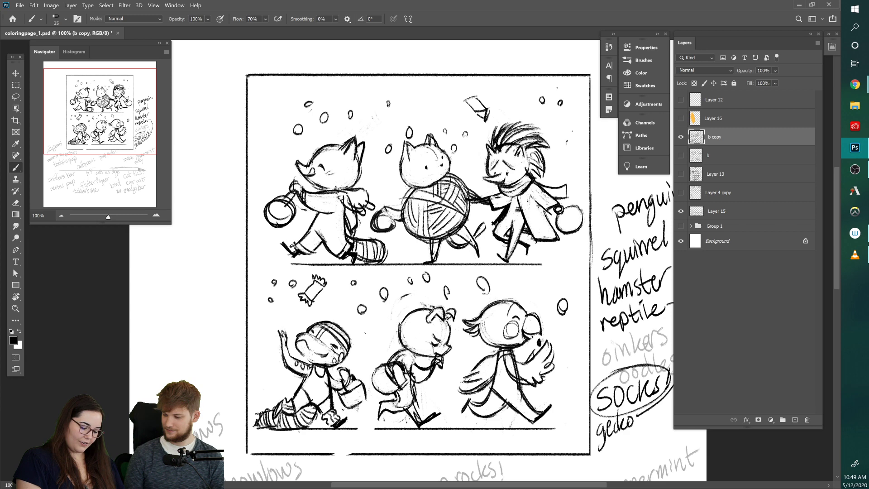
pyautogui.moveTo(346, 395)
pyautogui.mouseDown()
pyautogui.moveTo(364, 391)
pyautogui.moveTo(349, 410)
pyautogui.moveTo(366, 407)
pyautogui.mouseUp()
pyautogui.press('e')
pyautogui.press('b')
pyautogui.press('e')
pyautogui.press('b')
pyautogui.rightClick(362, 400)
pyautogui.press('Escape')
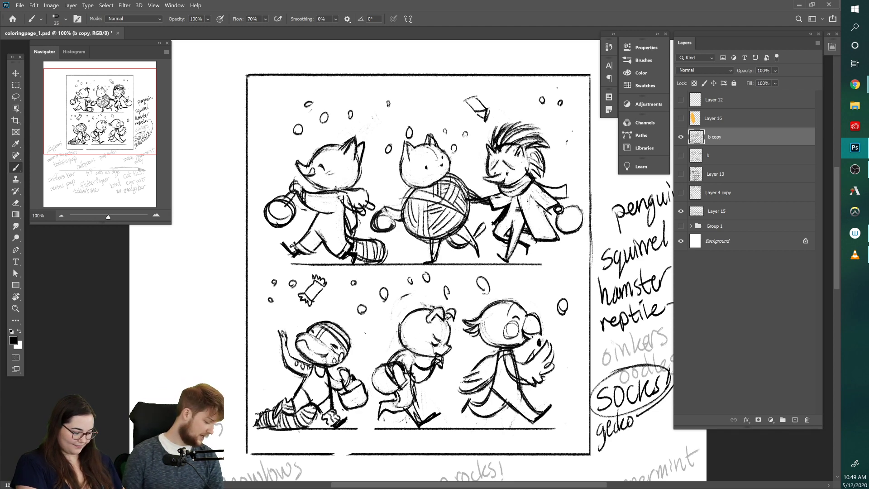
# Step: Redraw the waving reptile's snout larger, with a thicker outline and a wider mouth
pyautogui.press('e')
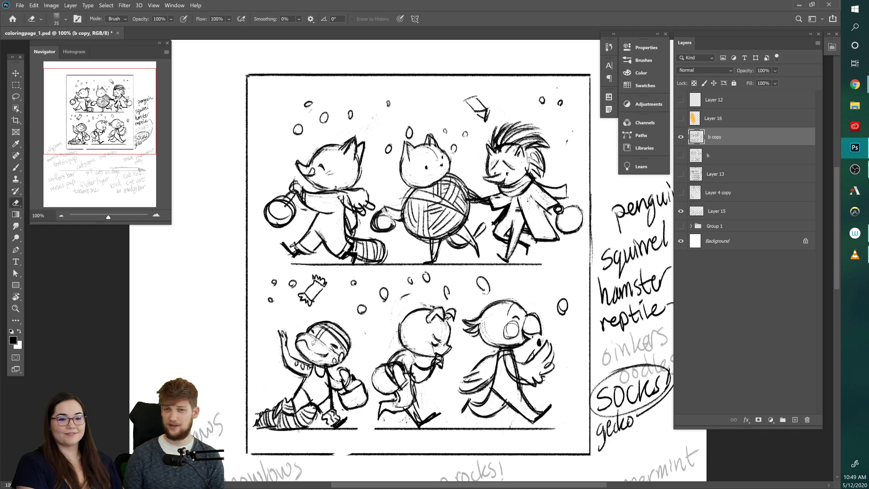
pyautogui.press('b')
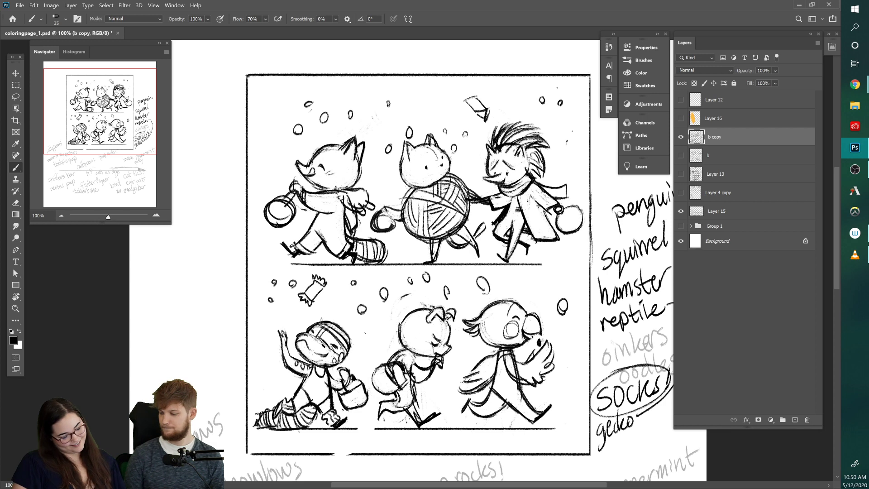
pyautogui.press('e')
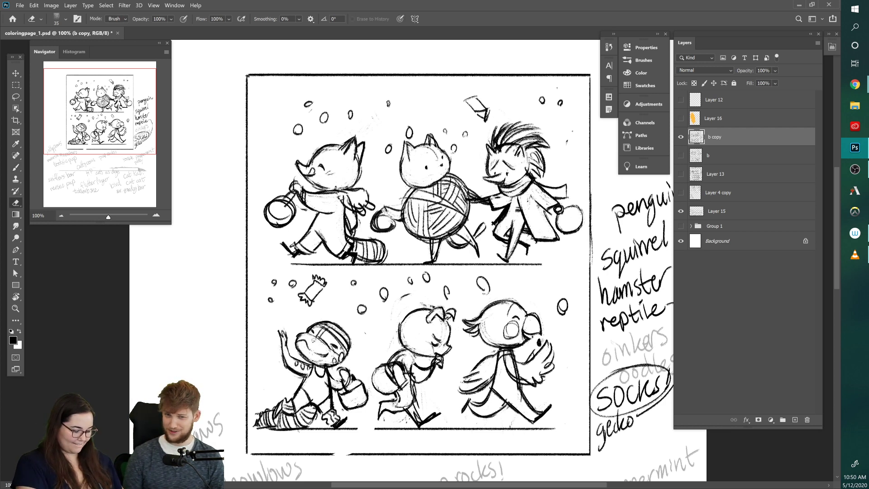
pyautogui.press('b')
pyautogui.press('e')
pyautogui.press('b')
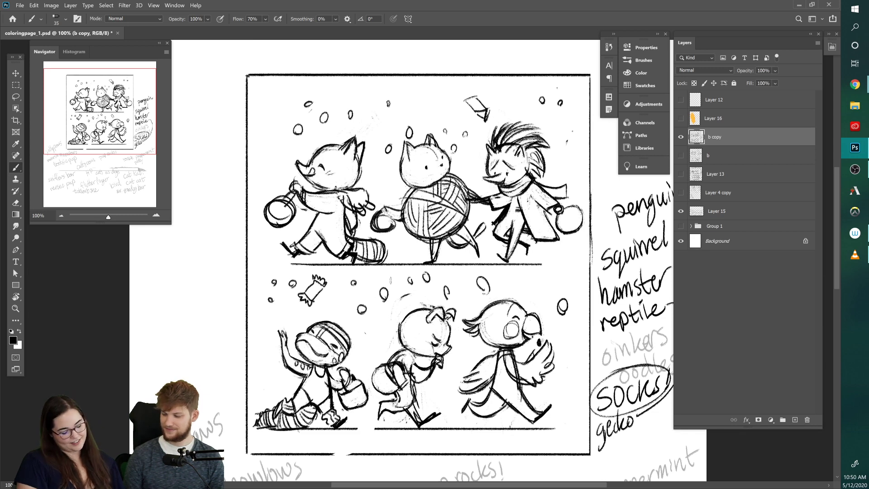
# Step: Erase and rework the mouth line and lower edge of the waving reptile's snout
pyautogui.press('e')
pyautogui.moveTo(297, 345); pyautogui.dragTo(327, 364)
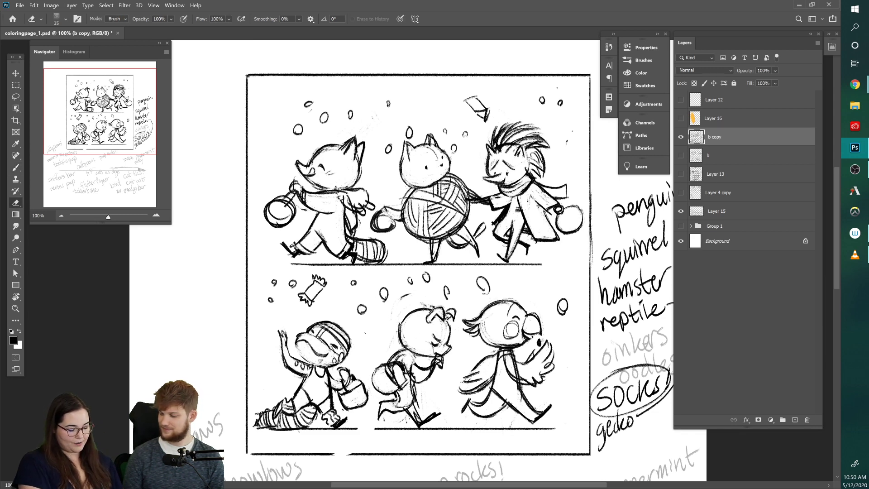
pyautogui.press('b')
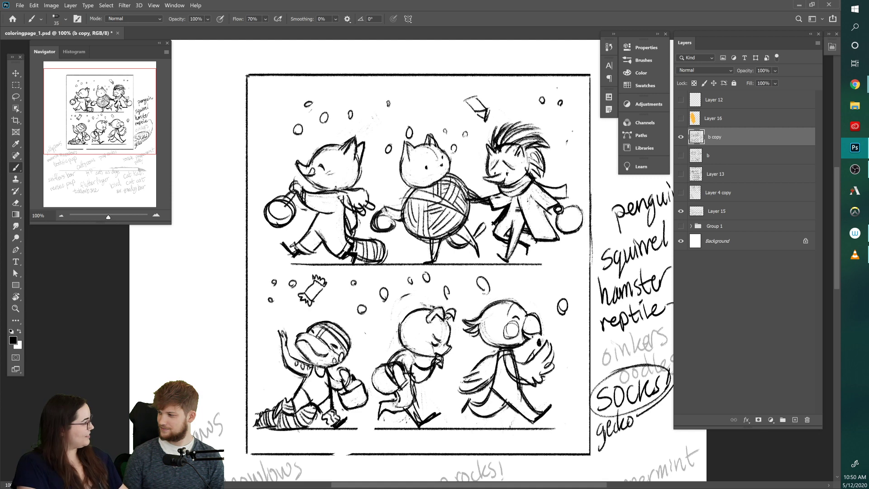
pyautogui.press('e')
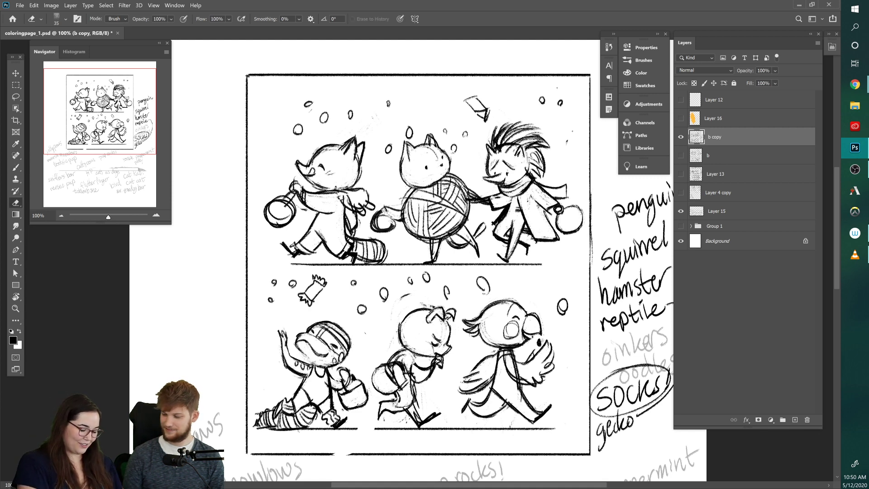
pyautogui.press('b')
pyautogui.press('e')
pyautogui.moveTo(298, 350)
pyautogui.mouseDown()
pyautogui.moveTo(325, 361)
pyautogui.moveTo(313, 360)
pyautogui.mouseUp()
pyautogui.press('b')
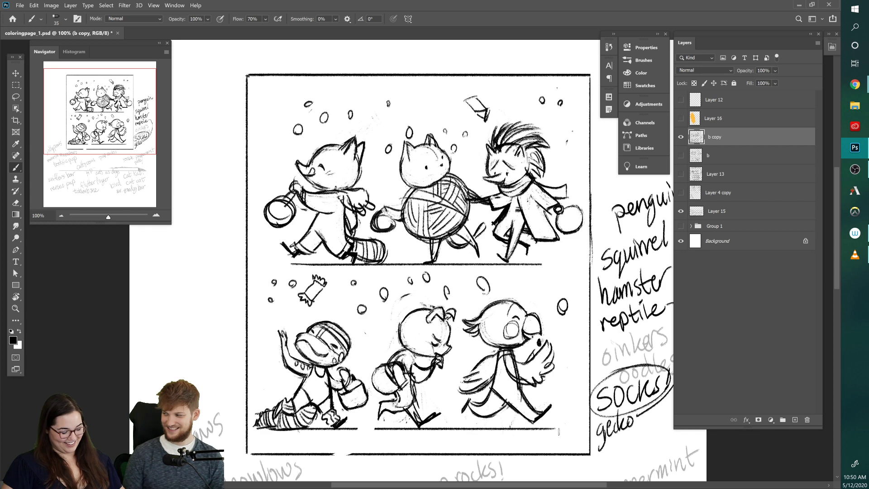
# Step: Erase the guideline and inner facial lines on the waving reptile's head and rework the top of the snout
pyautogui.press('e')
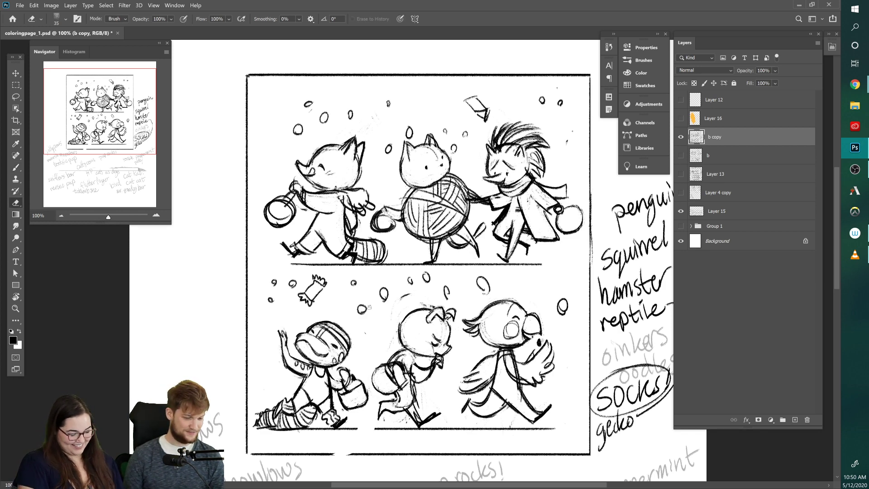
pyautogui.press('b')
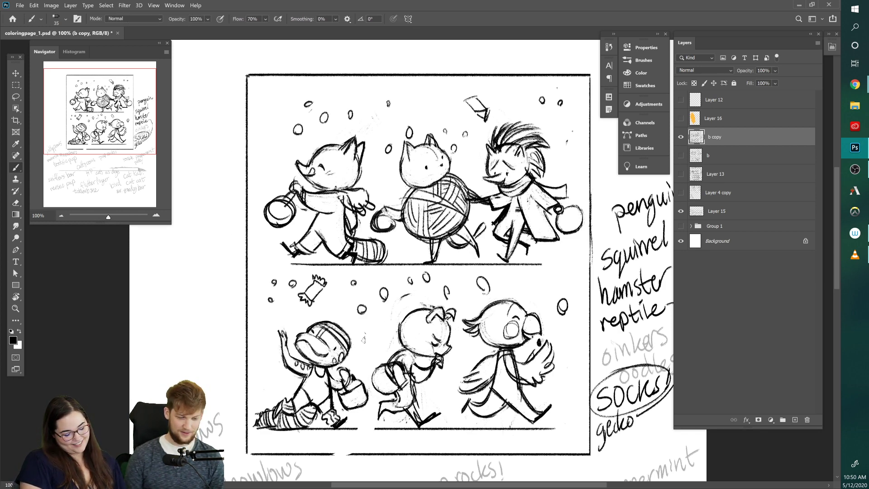
pyautogui.press('e')
pyautogui.moveTo(311, 331)
pyautogui.mouseDown()
pyautogui.moveTo(328, 344)
pyautogui.moveTo(319, 334)
pyautogui.mouseUp()
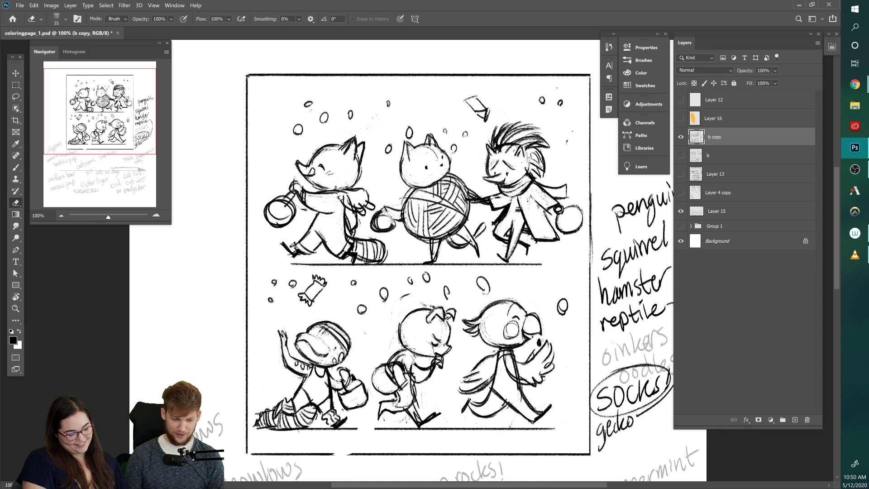
pyautogui.press('b')
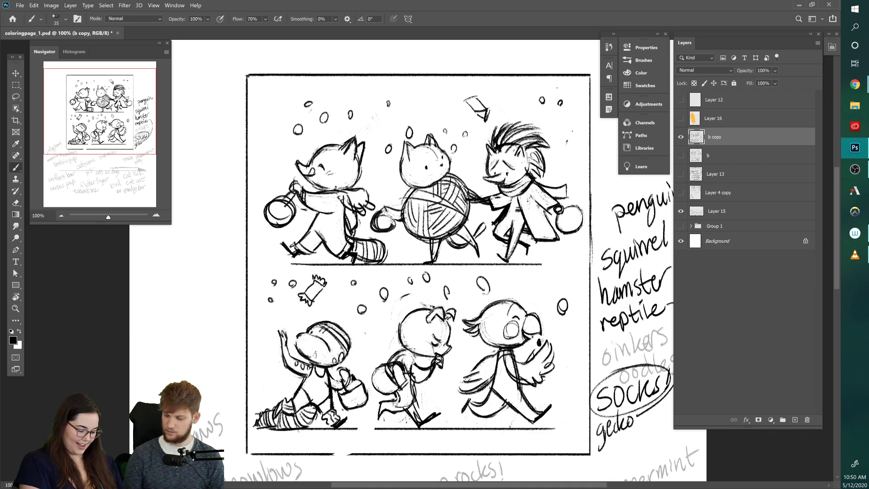
pyautogui.press('e')
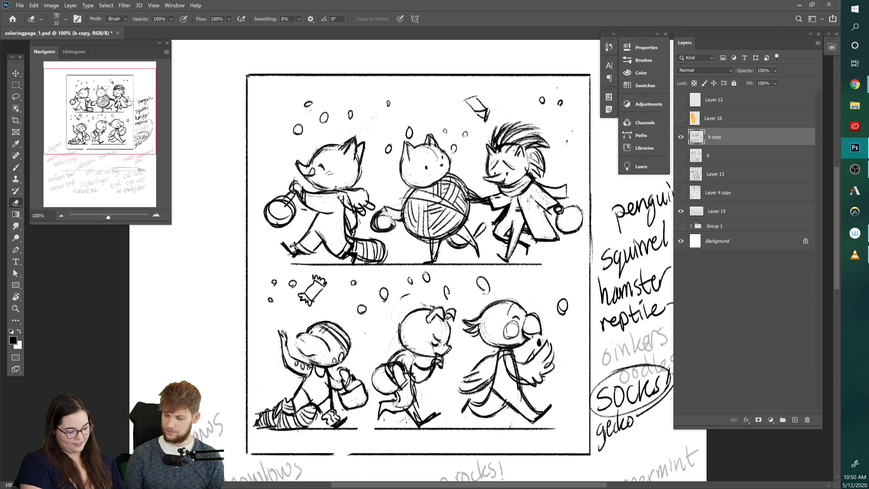
pyautogui.press('b')
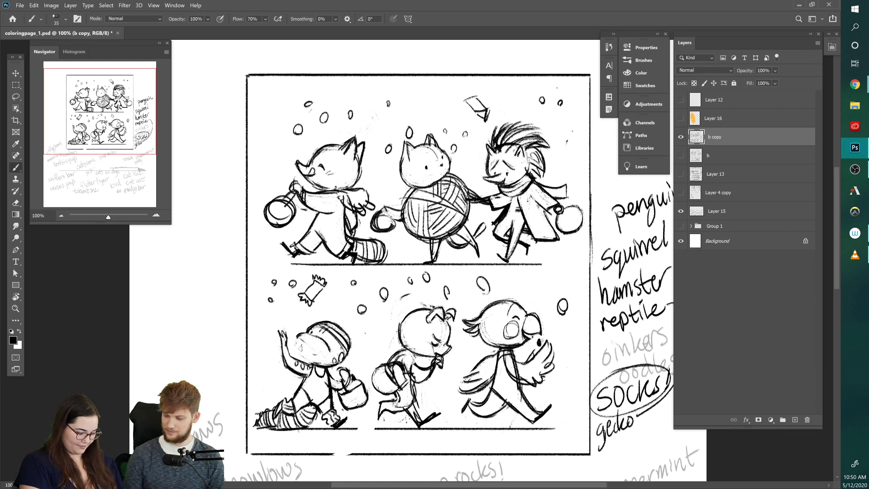
# Step: Redraw the waving reptile's face with a long upturned snout, a dot eye, a smiling mouth and a defined snout tip
pyautogui.press('e')
pyautogui.moveTo(316, 331)
pyautogui.mouseDown()
pyautogui.moveTo(331, 345)
pyautogui.moveTo(349, 339)
pyautogui.moveTo(333, 343)
pyautogui.mouseUp()
pyautogui.press('b')
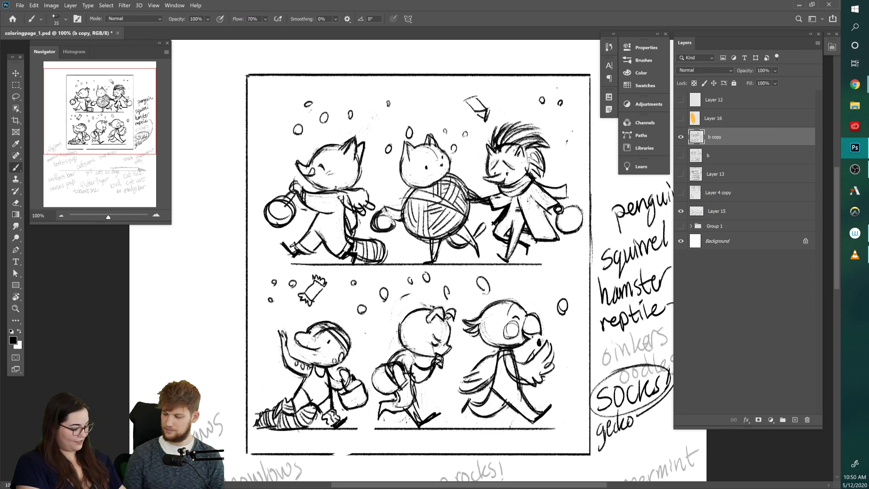
pyautogui.press('e')
pyautogui.press('b')
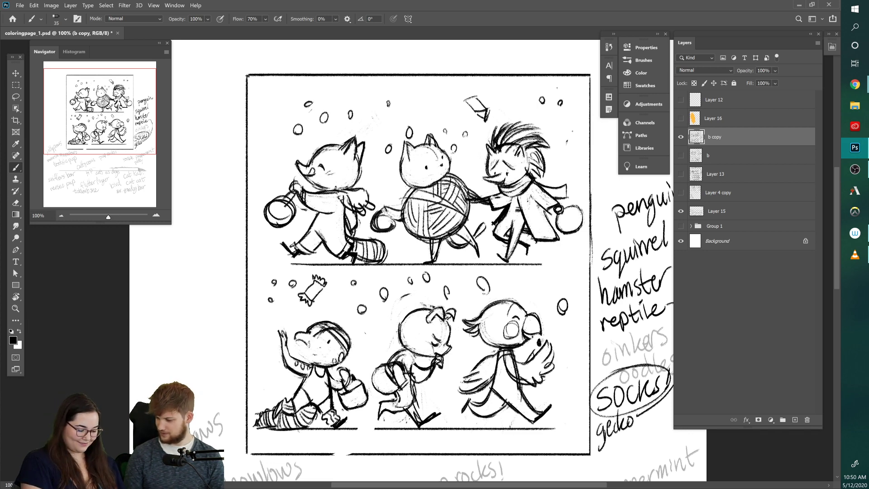
pyautogui.moveTo(297, 345); pyautogui.dragTo(317, 353)
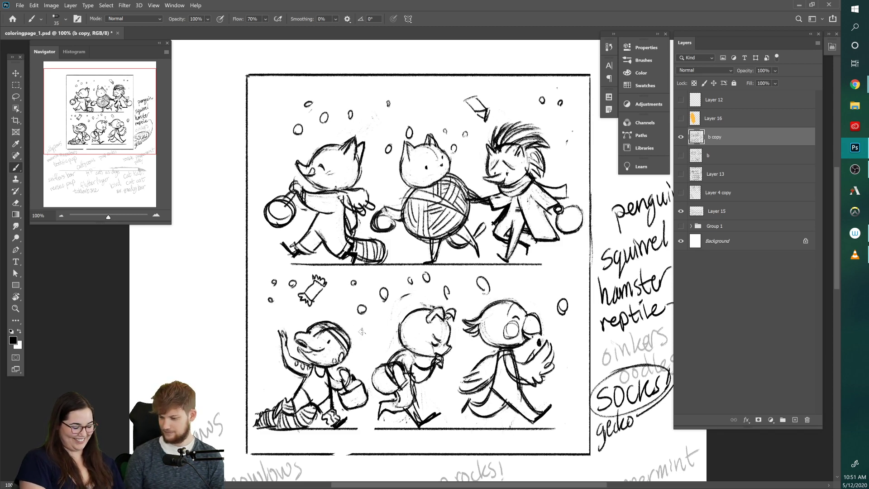
# Step: Erase and redraw the waving reptile's snout tip and mouth, giving it a rounded muzzle with a curved smile
pyautogui.moveTo(300, 348); pyautogui.dragTo(313, 350)
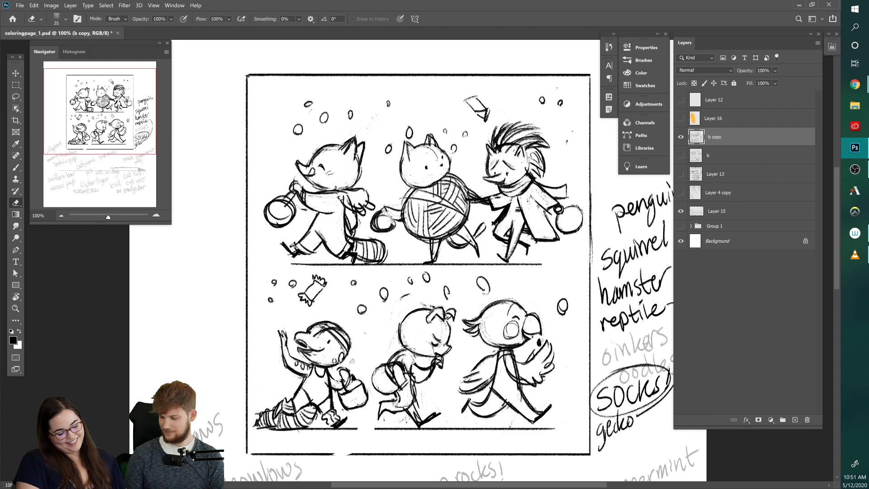
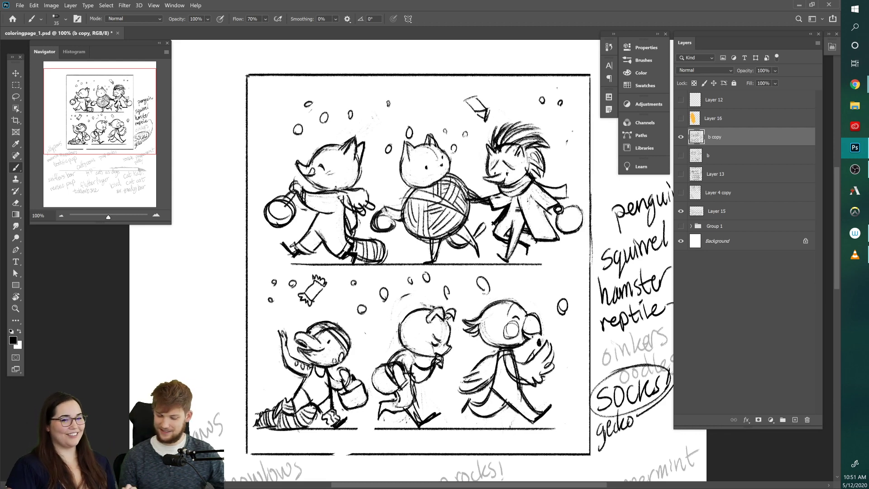
pyautogui.press('e')
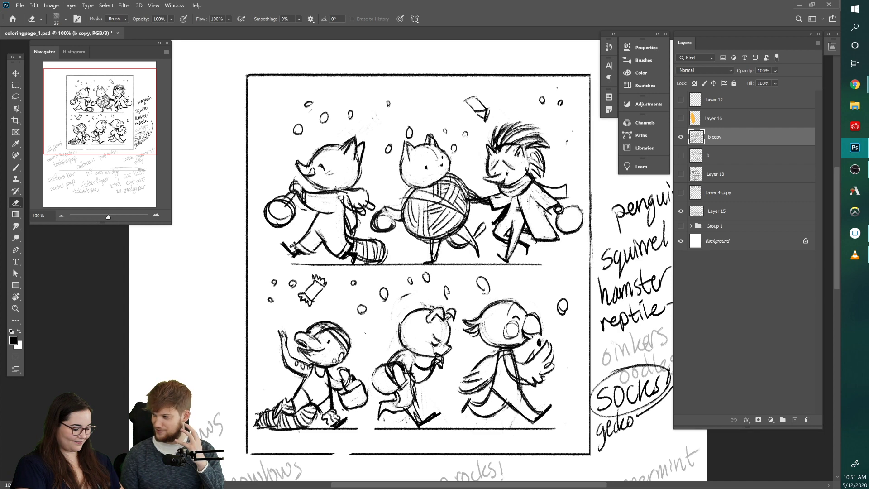
pyautogui.press('b')
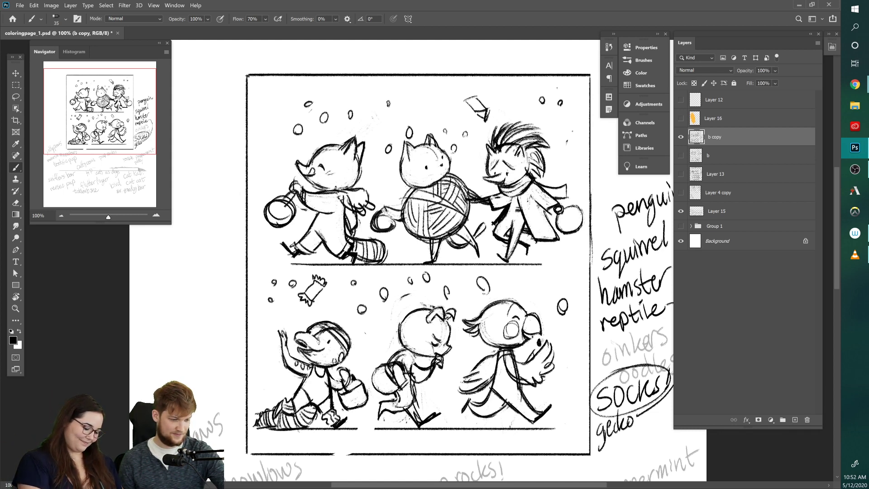
pyautogui.press('e')
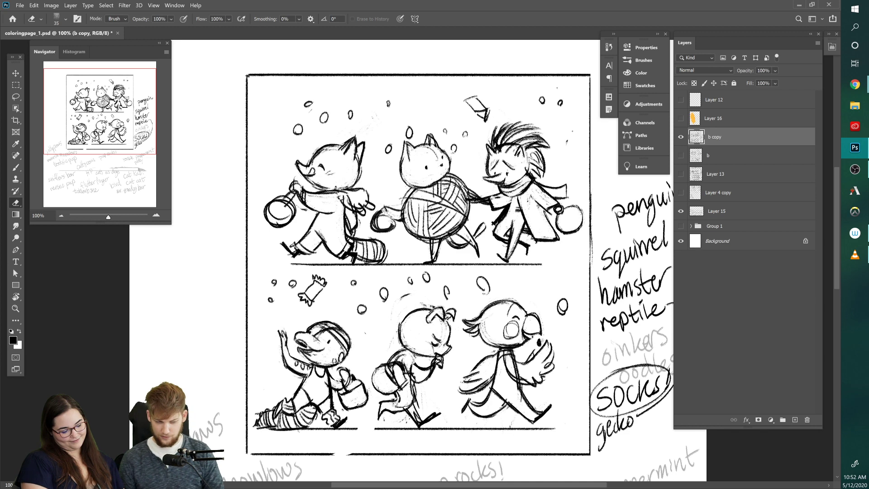
pyautogui.press('b')
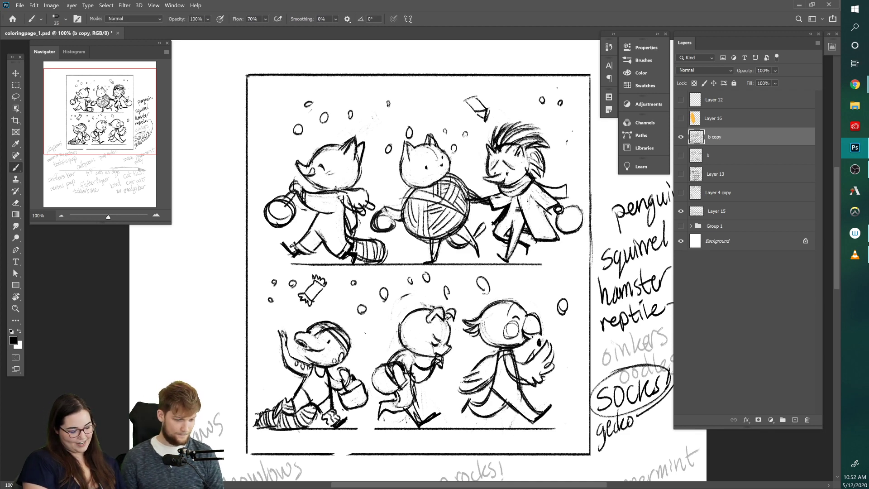
pyautogui.press('e')
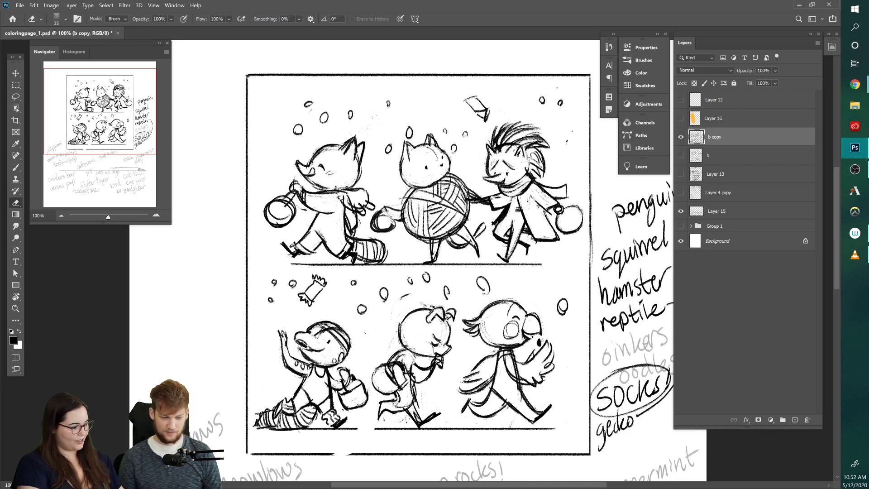
pyautogui.press('b')
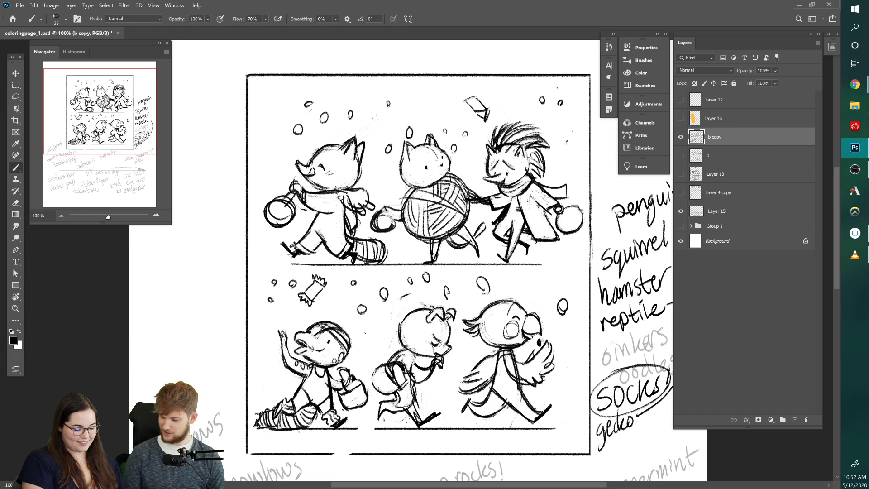
pyautogui.press('e')
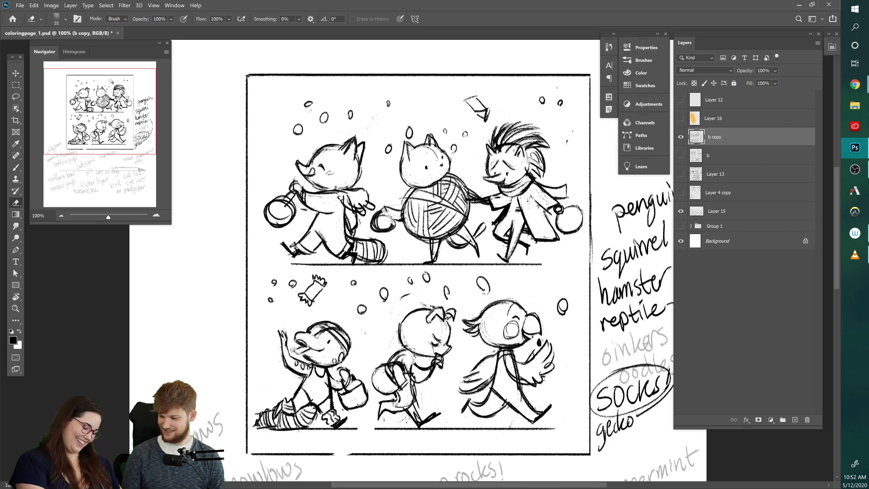
pyautogui.press('b')
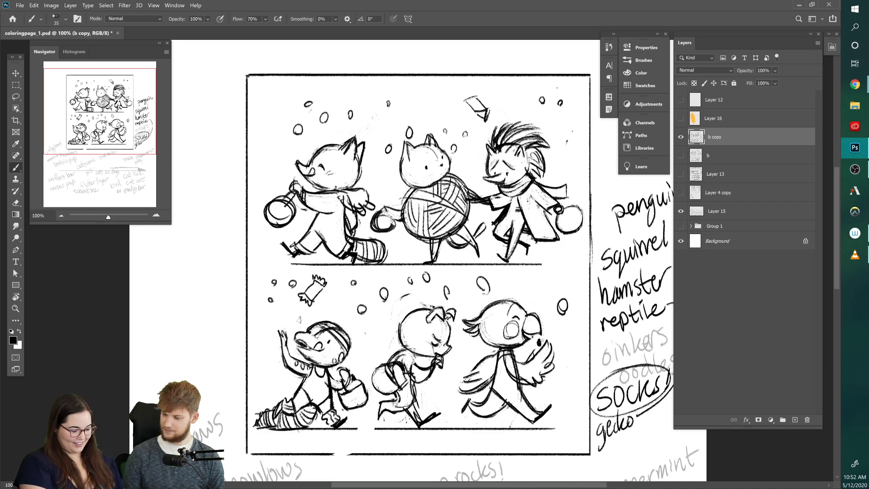
pyautogui.moveTo(284, 349)
pyautogui.mouseDown()
pyautogui.moveTo(276, 317)
pyautogui.moveTo(283, 336)
pyautogui.moveTo(304, 302)
pyautogui.mouseUp()
pyautogui.hotkey('ctrl', 'z')
pyautogui.hotkey('ctrl', 'z')
pyautogui.hotkey('ctrl', 'z')
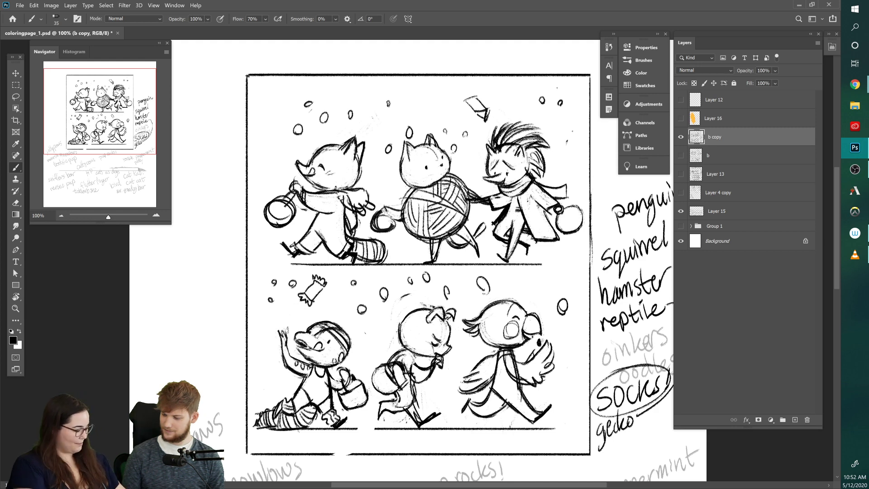
# Step: Erase the waving reptile's raised hand and redraw it with a wider arm and short, distinct fingers
pyautogui.press('e')
pyautogui.moveTo(281, 333)
pyautogui.mouseDown()
pyautogui.moveTo(283, 343)
pyautogui.moveTo(289, 325)
pyautogui.moveTo(286, 337)
pyautogui.mouseUp()
pyautogui.press('b')
pyautogui.press('e')
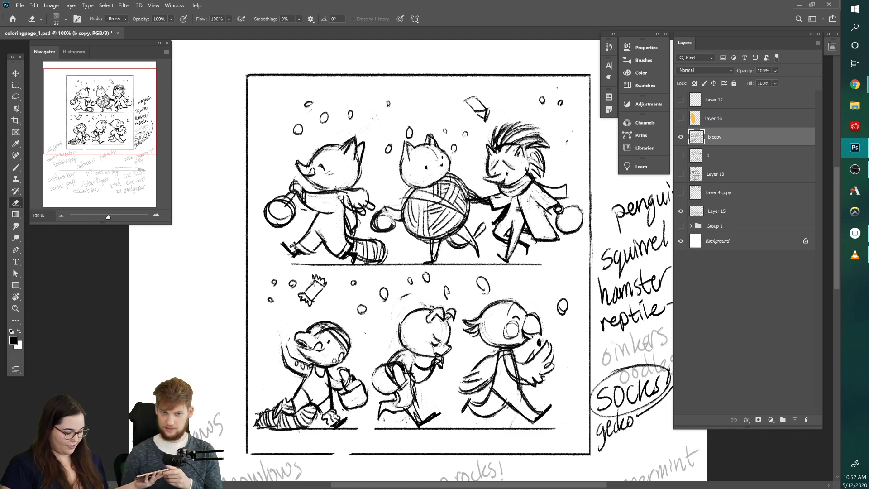
pyautogui.press('b')
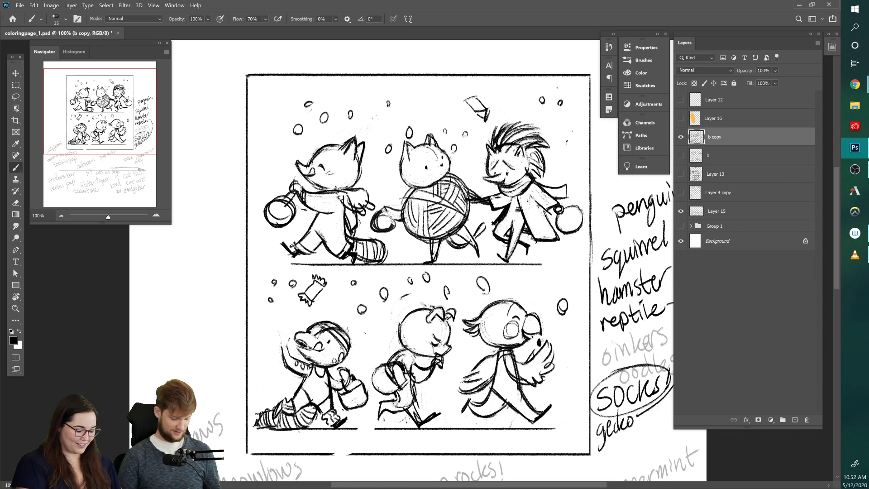
pyautogui.moveTo(281, 347); pyautogui.dragTo(298, 326)
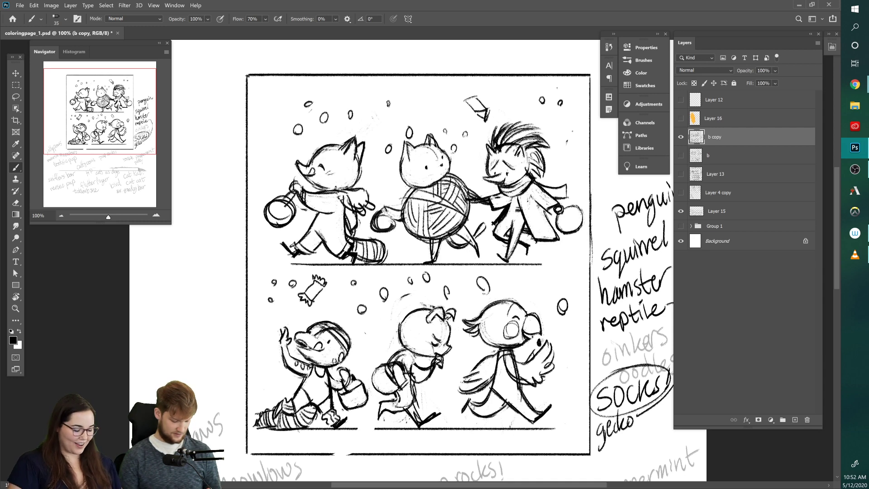
# Step: Rework the top of the waving reptile's head and erase the band lines crossing it
pyautogui.moveTo(302, 333)
pyautogui.mouseDown()
pyautogui.moveTo(348, 349)
pyautogui.moveTo(315, 318)
pyautogui.mouseUp()
pyautogui.press('e')
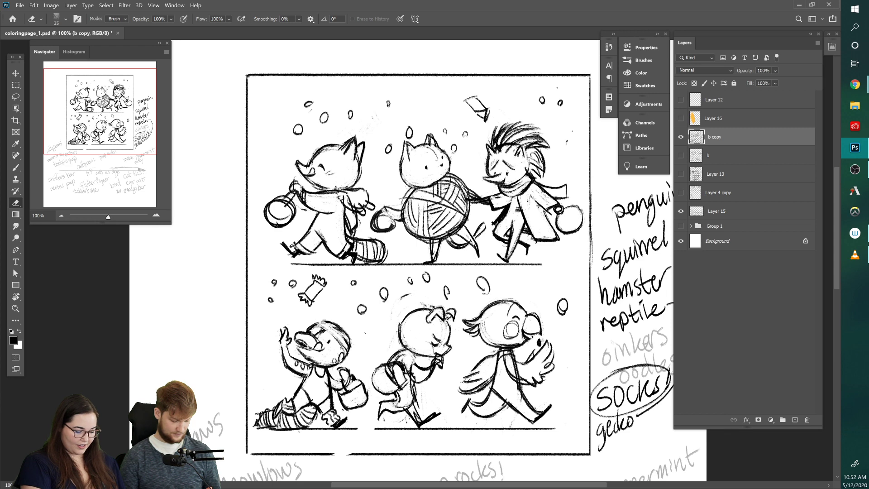
pyautogui.press('b')
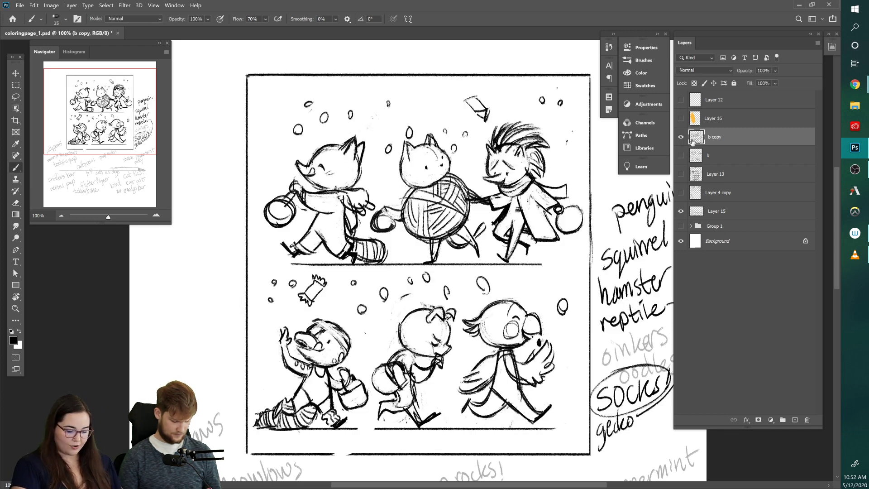
# Step: Draw a headband with a dark round front piece slanting across the running pig's forehead
pyautogui.moveTo(412, 314); pyautogui.dragTo(451, 338)
pyautogui.moveTo(421, 319); pyautogui.dragTo(451, 335)
pyautogui.moveTo(427, 317); pyautogui.dragTo(453, 340)
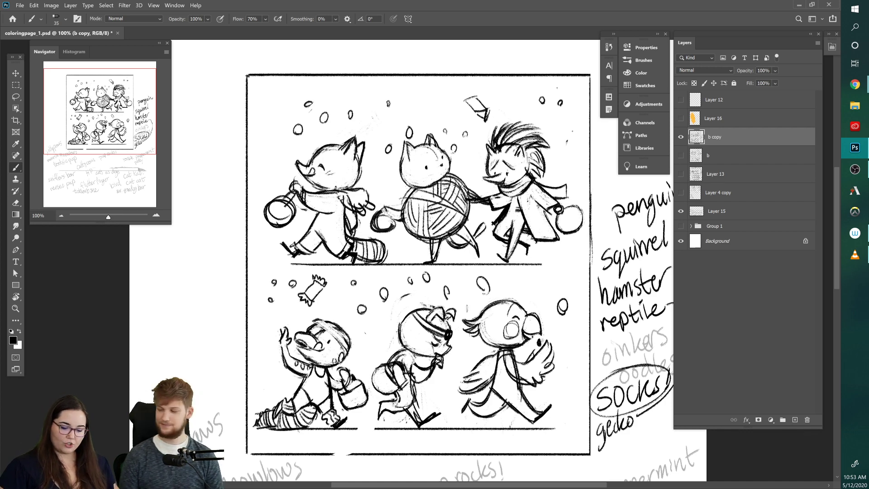
# Step: Hide the b copy and Layer 15 layers to review the full TREATS page in Group 1, and return to the b copy sketch
pyautogui.click(681, 137)
pyautogui.click(681, 211)
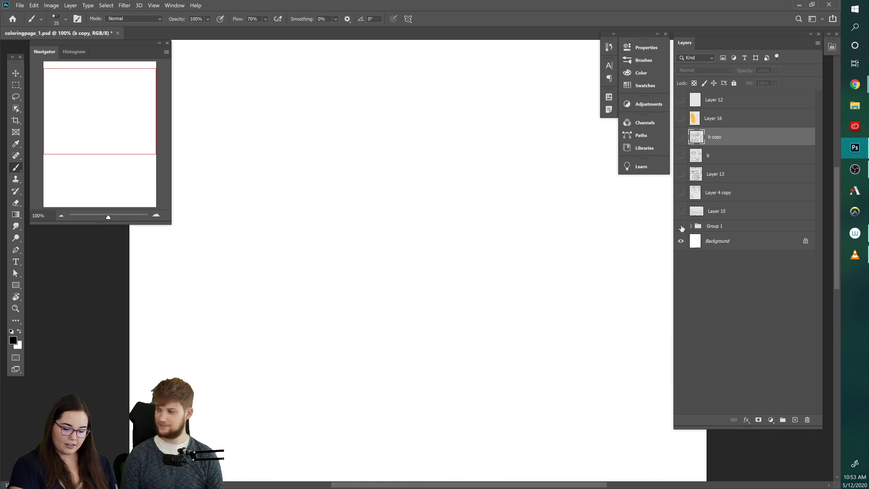
pyautogui.click(682, 226)
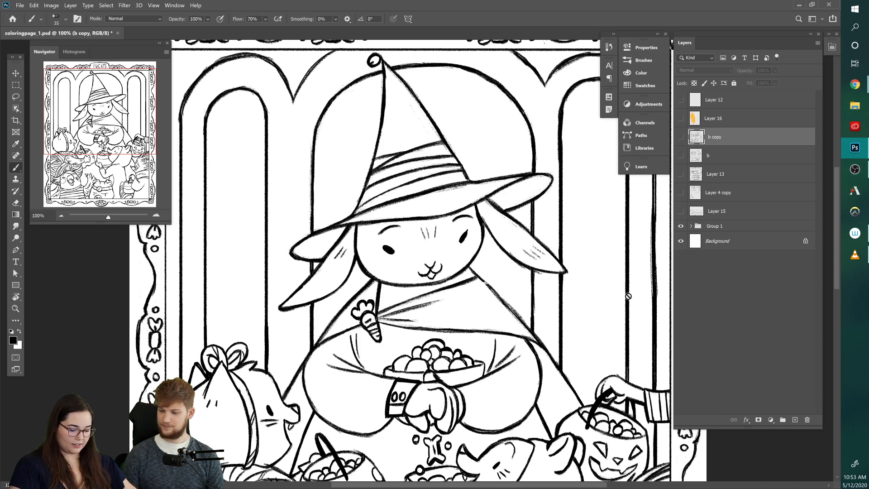
pyautogui.hotkey('ctrl', '-')
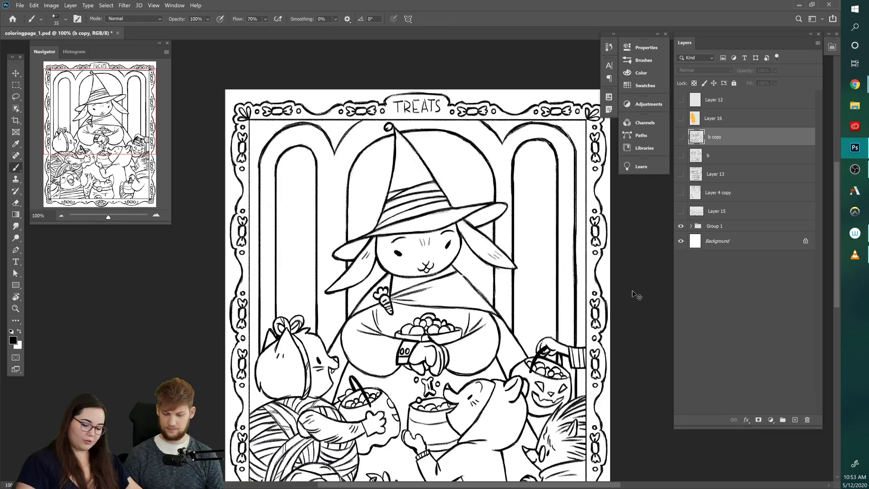
pyautogui.hotkey('ctrl', '-')
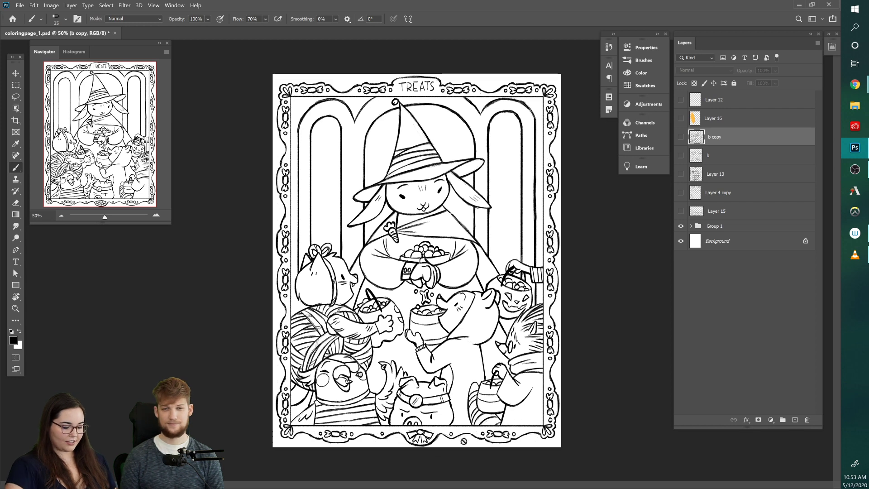
pyautogui.click(681, 136)
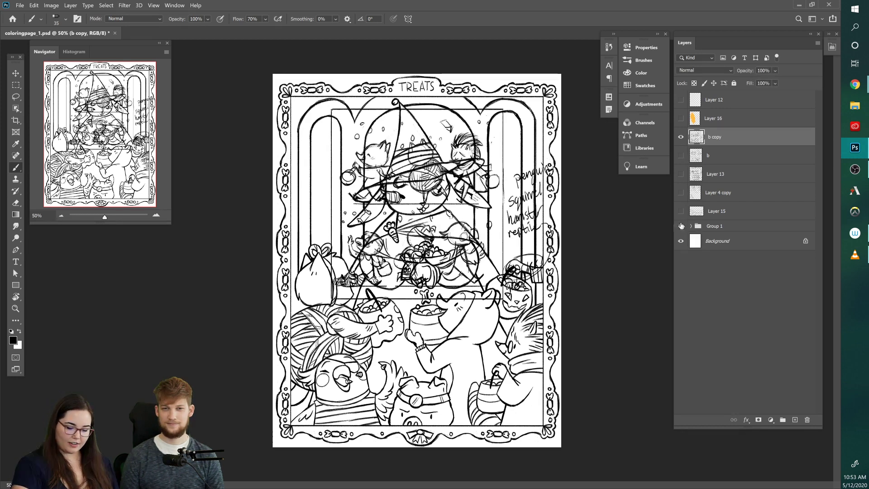
pyautogui.click(681, 226)
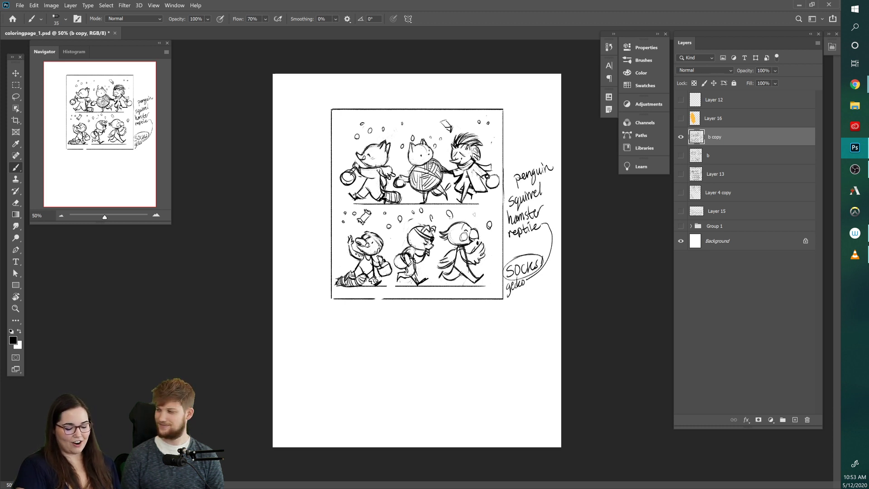
# Step: Toggle the visibility of b copy and Layer 4 copy to compare the sketches up close
pyautogui.click(681, 137)
pyautogui.click(681, 137)
pyautogui.hotkey('ctrl', '+')
pyautogui.hotkey('ctrl', '+')
pyautogui.moveTo(623, 257)
pyautogui.mouseDown()
pyautogui.moveTo(558, 377)
pyautogui.moveTo(547, 364)
pyautogui.mouseUp()
pyautogui.click(681, 193)
pyautogui.click(681, 192)
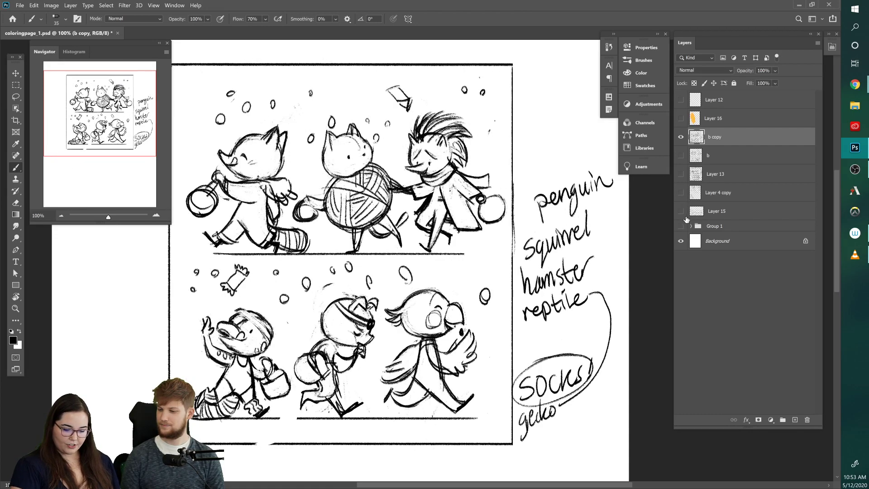
# Step: Show Layer 15 and look over its handwritten candy-name notes across the whole page
pyautogui.click(681, 211)
pyautogui.click(702, 212)
pyautogui.moveTo(593, 319)
pyautogui.mouseDown()
pyautogui.moveTo(604, 143)
pyautogui.moveTo(584, 200)
pyautogui.mouseUp()
pyautogui.moveTo(539, 217)
pyautogui.mouseDown()
pyautogui.moveTo(602, 309)
pyautogui.moveTo(586, 331)
pyautogui.moveTo(578, 329)
pyautogui.mouseUp()
pyautogui.hotkey('ctrl', '-')
pyautogui.hotkey('ctrl', '-')
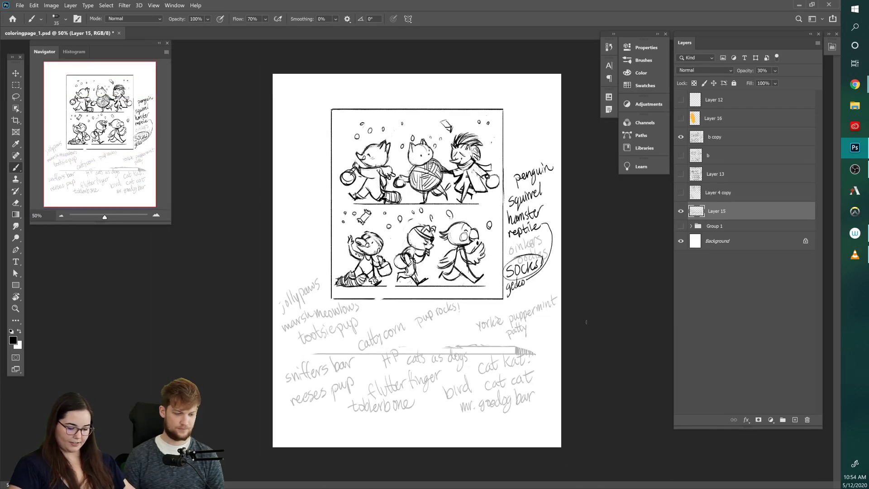
# Step: Enlarge a duplicate of the b copy layer to nearly the full page width and hide the original layer
pyautogui.click(717, 137)
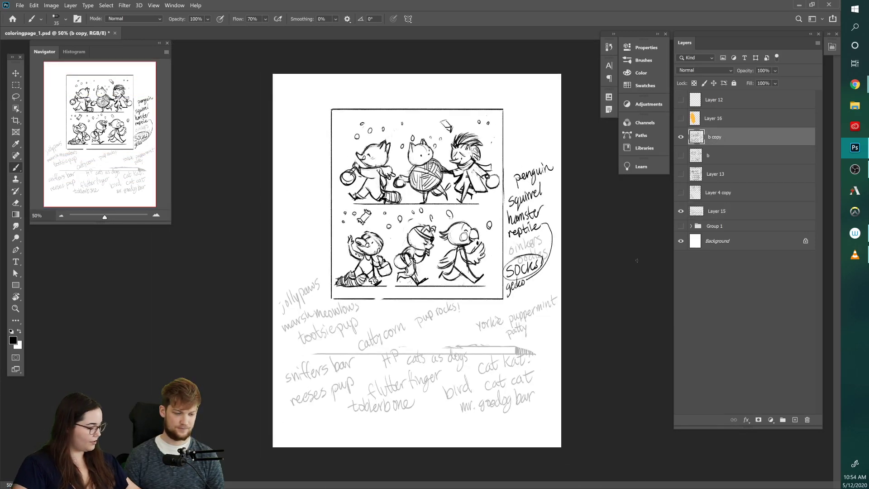
pyautogui.hotkey('ctrl', 'j')
pyautogui.hotkey('ctrl', 't')
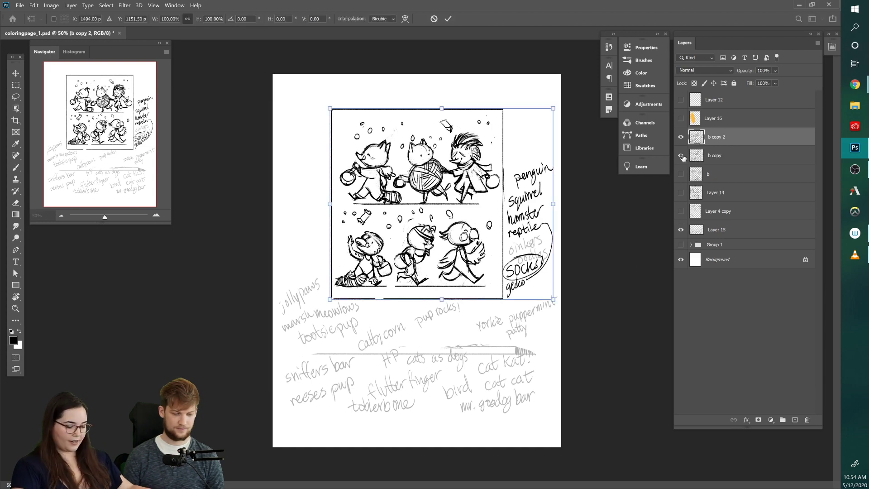
pyautogui.moveTo(553, 299); pyautogui.dragTo(649, 464)
pyautogui.moveTo(571, 310); pyautogui.dragTo(509, 282)
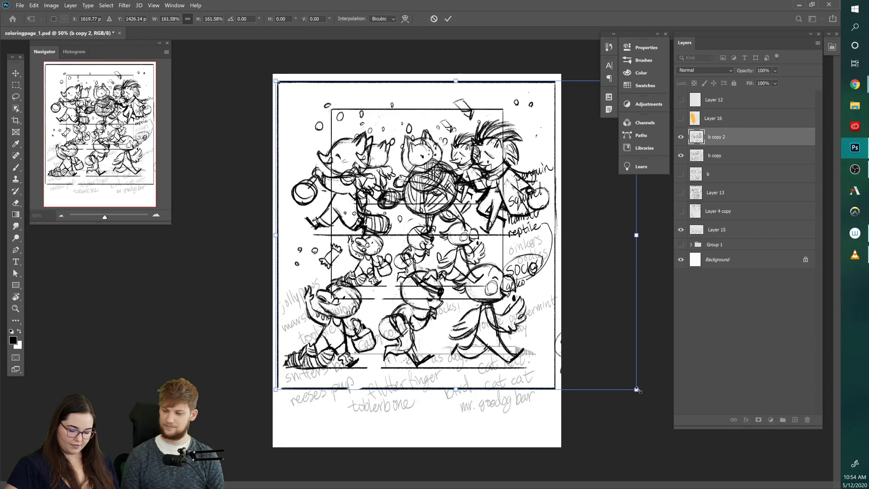
pyautogui.moveTo(637, 390); pyautogui.dragTo(664, 410)
pyautogui.moveTo(574, 349)
pyautogui.mouseDown()
pyautogui.moveTo(578, 367)
pyautogui.moveTo(569, 357)
pyautogui.mouseUp()
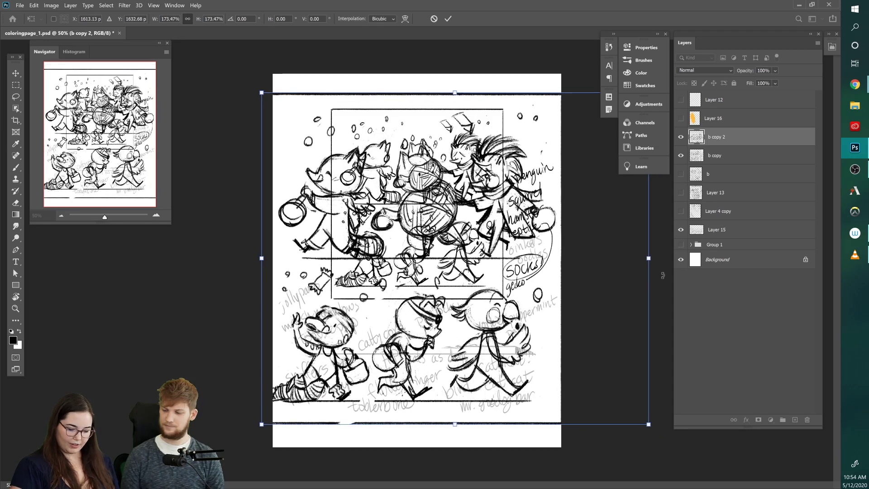
pyautogui.moveTo(662, 268); pyautogui.dragTo(638, 268)
pyautogui.moveTo(562, 307); pyautogui.dragTo(571, 326)
pyautogui.press('Return')
pyautogui.press('b')
pyautogui.click(681, 156)
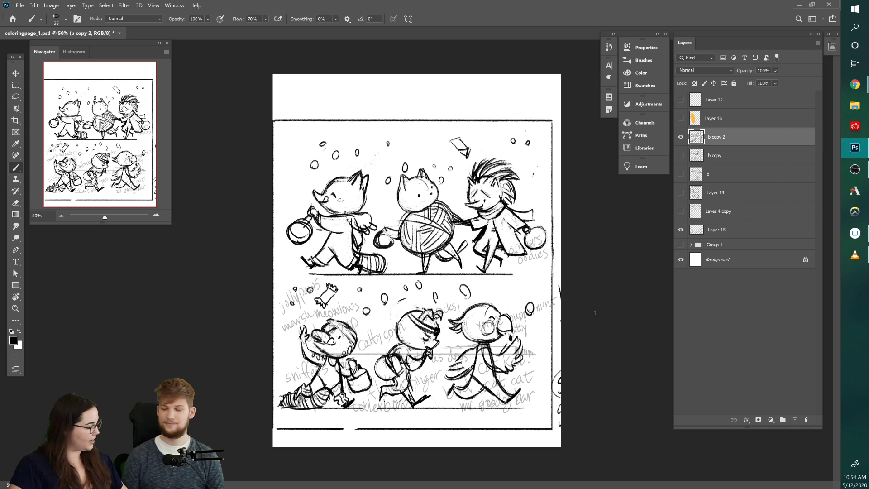
# Step: Select the lower row of characters with the Lasso and shift it slightly to the right within the frame
pyautogui.press('l')
pyautogui.moveTo(541, 389)
pyautogui.mouseDown()
pyautogui.moveTo(543, 318)
pyautogui.moveTo(519, 288)
pyautogui.moveTo(445, 280)
pyautogui.moveTo(292, 285)
pyautogui.moveTo(276, 349)
pyautogui.moveTo(276, 403)
pyautogui.moveTo(318, 426)
pyautogui.moveTo(538, 416)
pyautogui.moveTo(529, 384)
pyautogui.mouseUp()
pyautogui.press('v')
pyautogui.hotkey('ctrl', 'd')
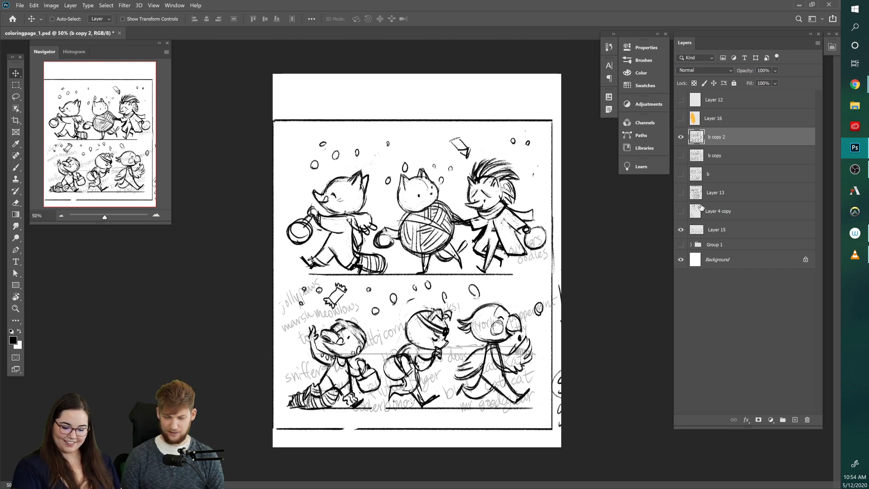
# Step: Hide the Layer 15 notes and move the enlarged sketch up to center it on the page
pyautogui.click(681, 229)
pyautogui.moveTo(522, 294); pyautogui.dragTo(535, 278)
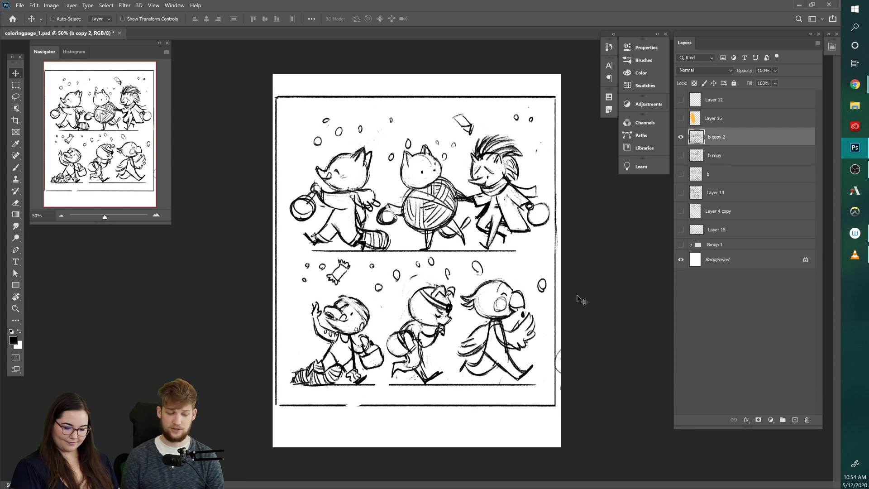
# Step: Add a new layer above b copy 2 and draw a straight-sided rectangular frame just inside the old frame with the Brush
pyautogui.click(795, 420)
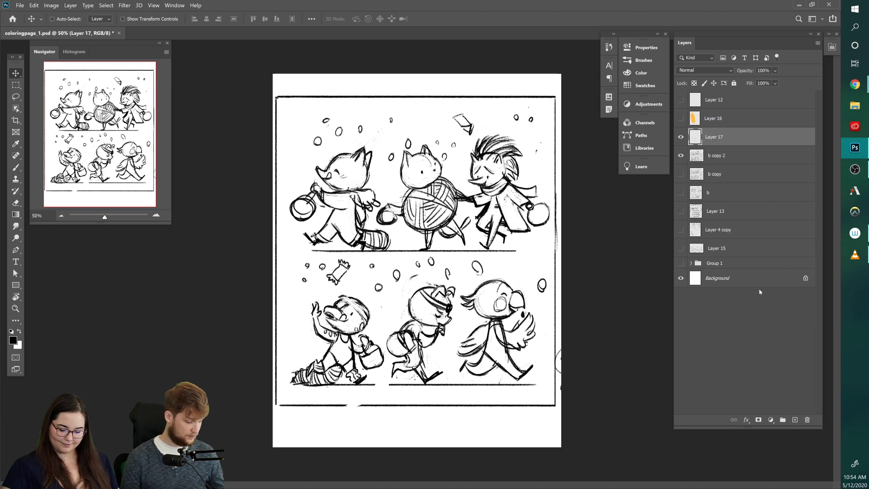
pyautogui.press('b')
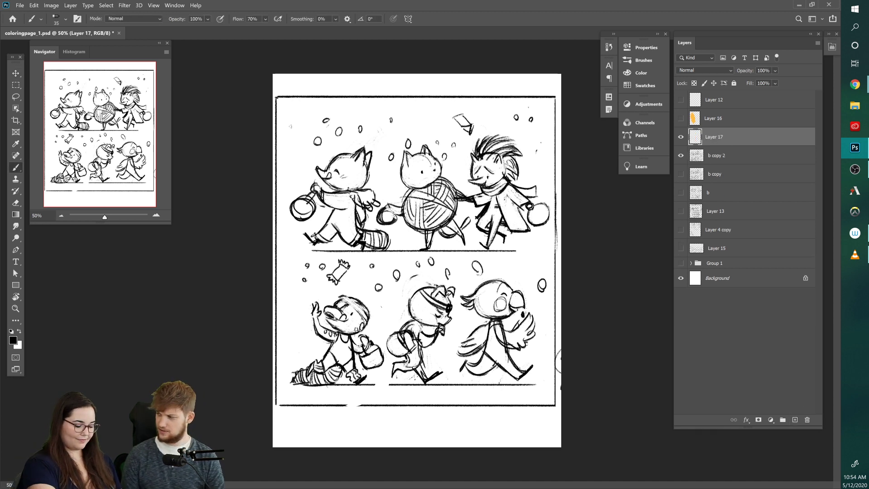
pyautogui.moveTo(282, 103); pyautogui.dragTo(282, 404)
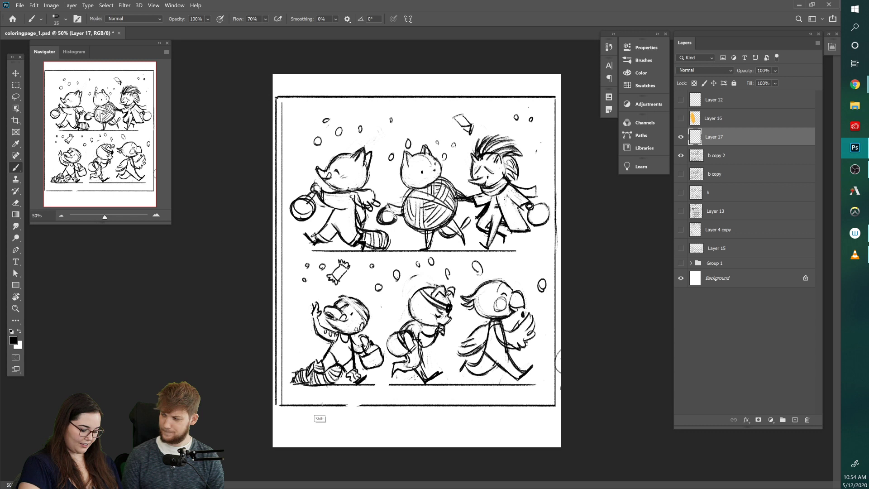
pyautogui.moveTo(281, 102); pyautogui.dragTo(553, 103)
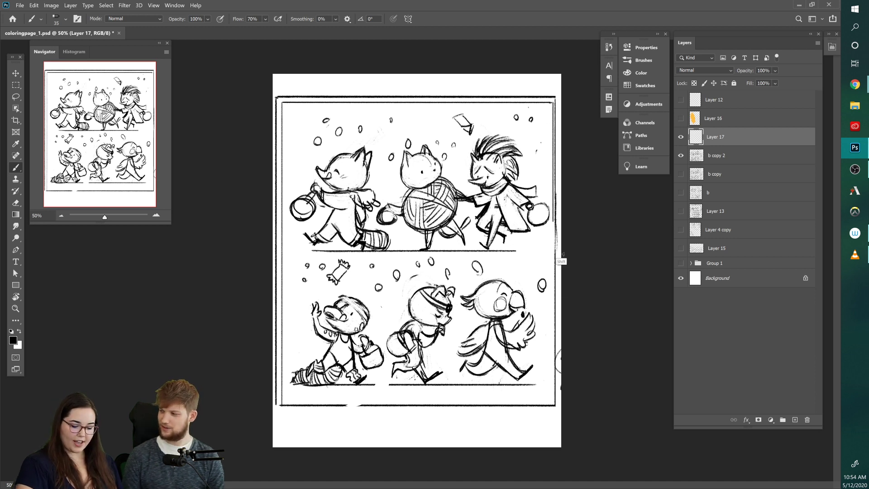
pyautogui.moveTo(281, 404)
pyautogui.mouseDown()
pyautogui.moveTo(359, 430)
pyautogui.moveTo(528, 455)
pyautogui.mouseUp()
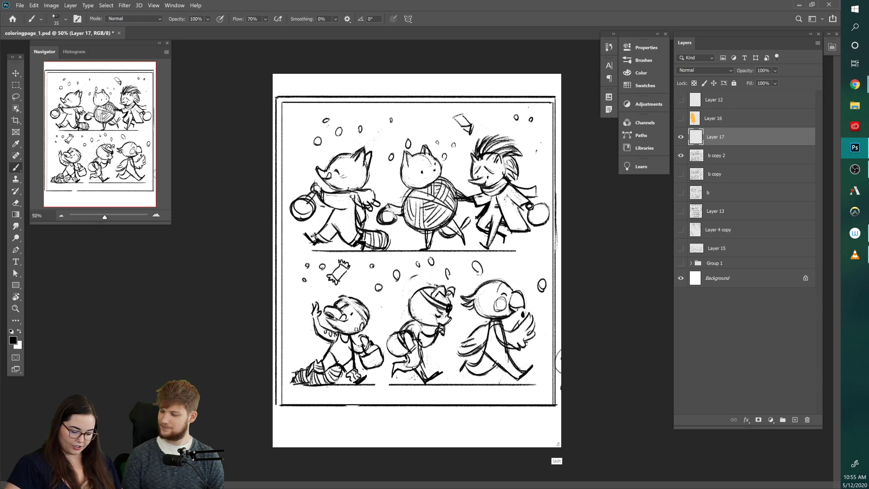
# Step: Copy the characters and candies inside the old frame from b copy 2 to a new layer and hide b copy 2
pyautogui.click(681, 155)
pyautogui.click(681, 155)
pyautogui.click(714, 159)
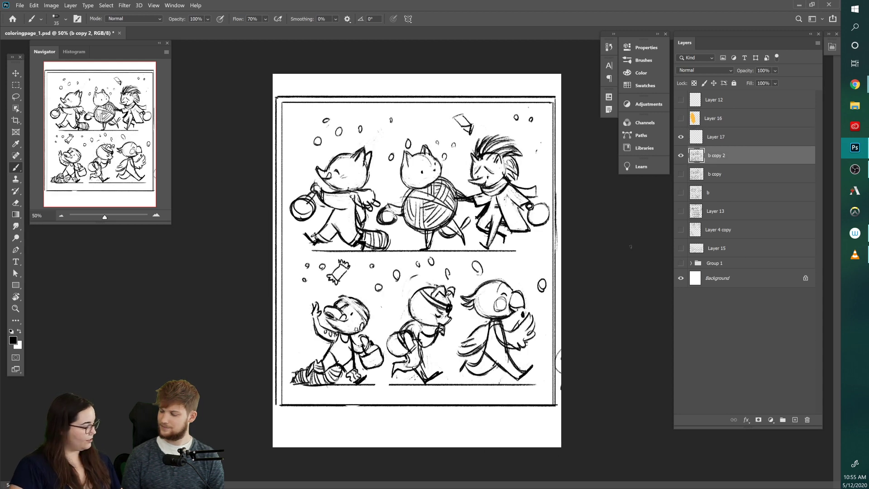
pyautogui.press('l')
pyautogui.moveTo(558, 133)
pyautogui.mouseDown()
pyautogui.moveTo(520, 110)
pyautogui.moveTo(320, 112)
pyautogui.moveTo(298, 140)
pyautogui.moveTo(284, 187)
pyautogui.moveTo(288, 367)
pyautogui.moveTo(298, 396)
pyautogui.moveTo(543, 397)
pyautogui.moveTo(554, 301)
pyautogui.moveTo(546, 121)
pyautogui.mouseUp()
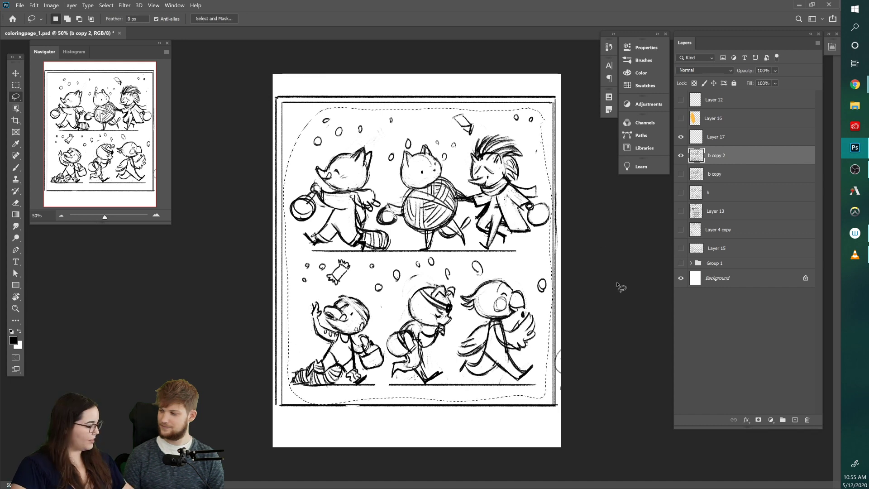
pyautogui.hotkey('ctrl', 'j')
pyautogui.click(681, 174)
pyautogui.click(712, 143)
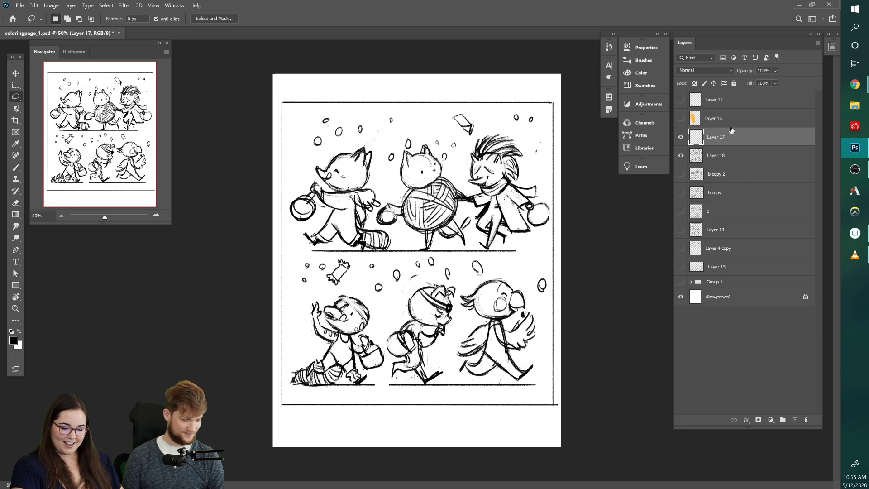
# Step: Move the copied characters on Layer 18 slightly down within the new frame
pyautogui.click(722, 155)
pyautogui.press('v')
pyautogui.moveTo(527, 300)
pyautogui.mouseDown()
pyautogui.moveTo(527, 260)
pyautogui.moveTo(526, 328)
pyautogui.moveTo(526, 305)
pyautogui.mouseUp()
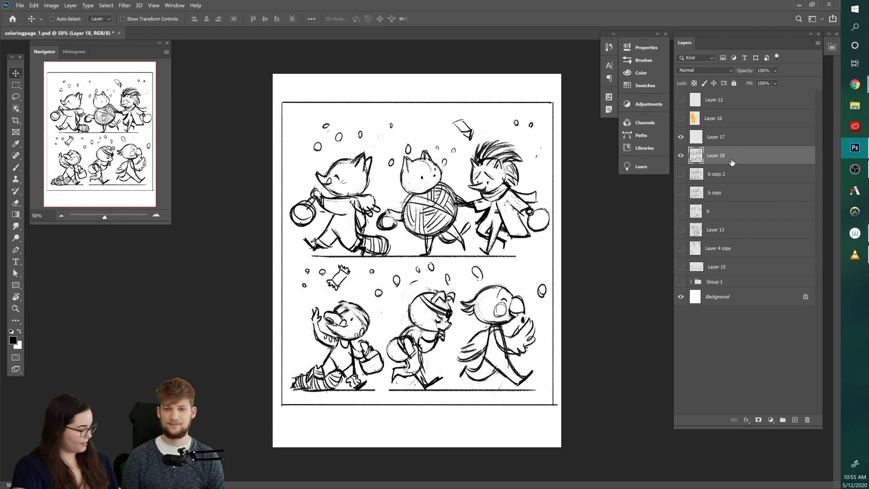
# Step: Sketch a tilted rectangular candy and a wider candy with ragged ends below the lower row, hiding the Layer 17 frame
pyautogui.press('b')
pyautogui.moveTo(298, 409)
pyautogui.mouseDown()
pyautogui.moveTo(322, 427)
pyautogui.moveTo(343, 421)
pyautogui.moveTo(330, 435)
pyautogui.mouseUp()
pyautogui.moveTo(362, 407); pyautogui.dragTo(362, 407)
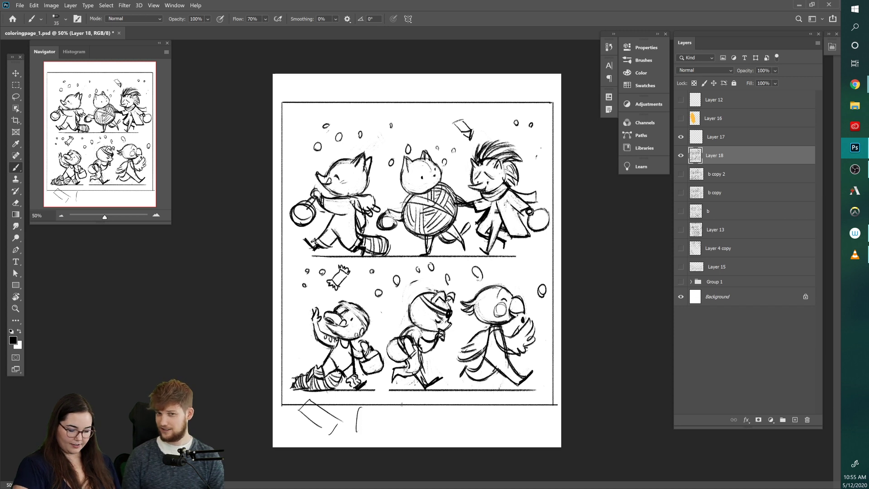
pyautogui.click(681, 137)
pyautogui.click(681, 137)
pyautogui.click(681, 136)
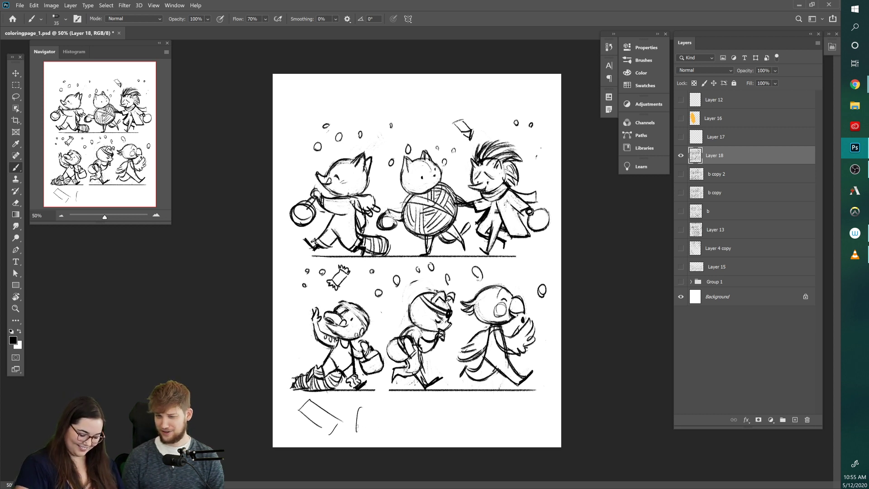
pyautogui.moveTo(360, 408); pyautogui.dragTo(400, 413)
pyautogui.moveTo(357, 437)
pyautogui.mouseDown()
pyautogui.moveTo(398, 437)
pyautogui.moveTo(402, 414)
pyautogui.moveTo(357, 408)
pyautogui.moveTo(356, 431)
pyautogui.moveTo(413, 411)
pyautogui.moveTo(406, 436)
pyautogui.mouseUp()
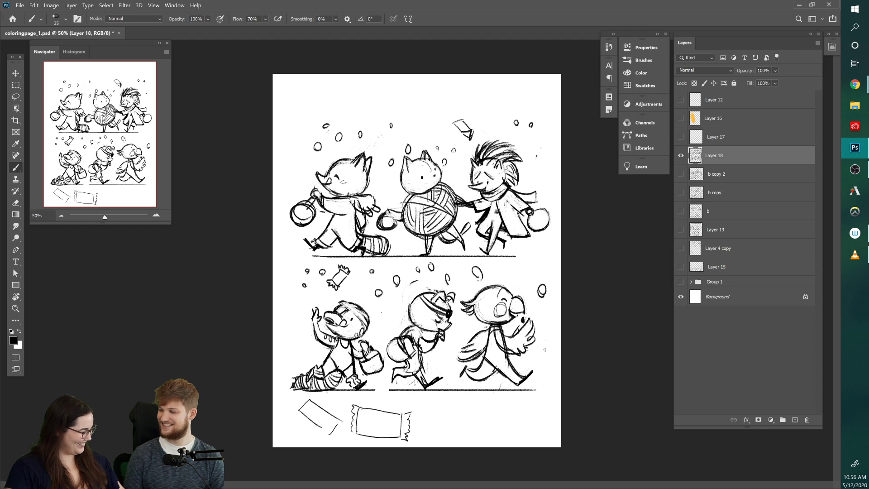
# Step: Move the Layer 18 sketch up slightly and complete the tilted candy wrapper with rounded sides and twisted ends
pyautogui.press('v')
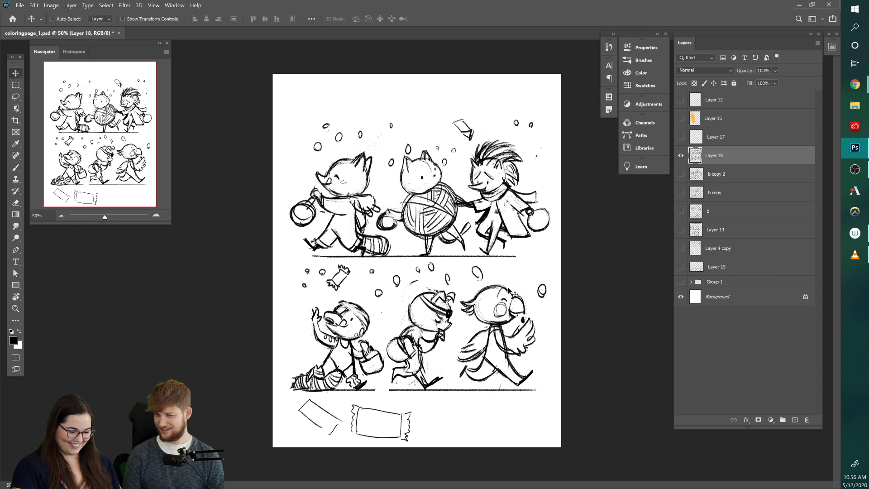
pyautogui.moveTo(508, 299); pyautogui.dragTo(505, 290)
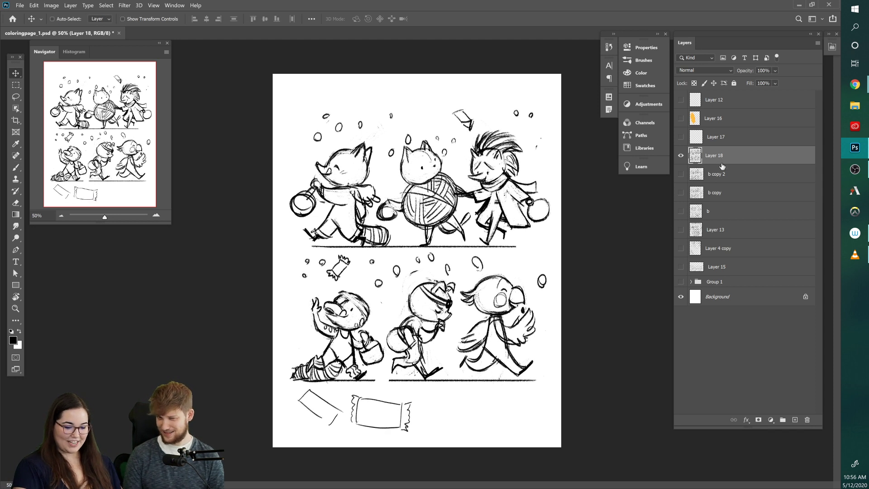
pyautogui.press('b')
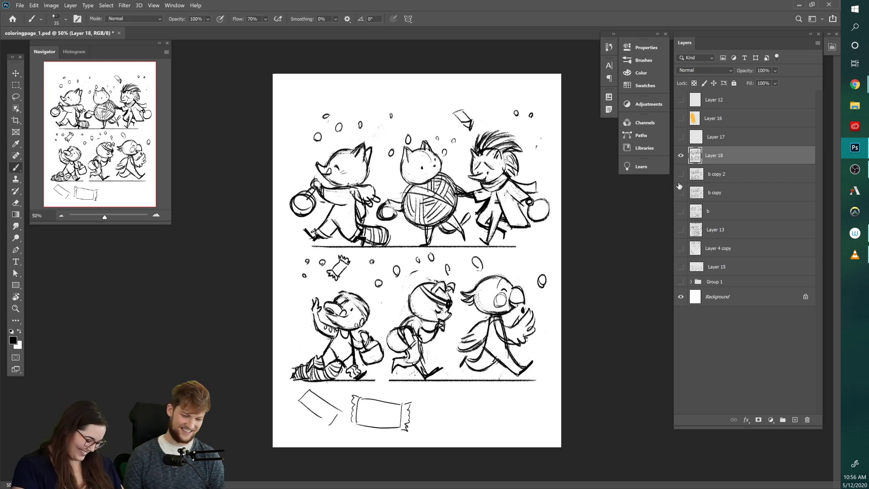
pyautogui.moveTo(297, 400)
pyautogui.mouseDown()
pyautogui.moveTo(330, 426)
pyautogui.moveTo(345, 414)
pyautogui.mouseUp()
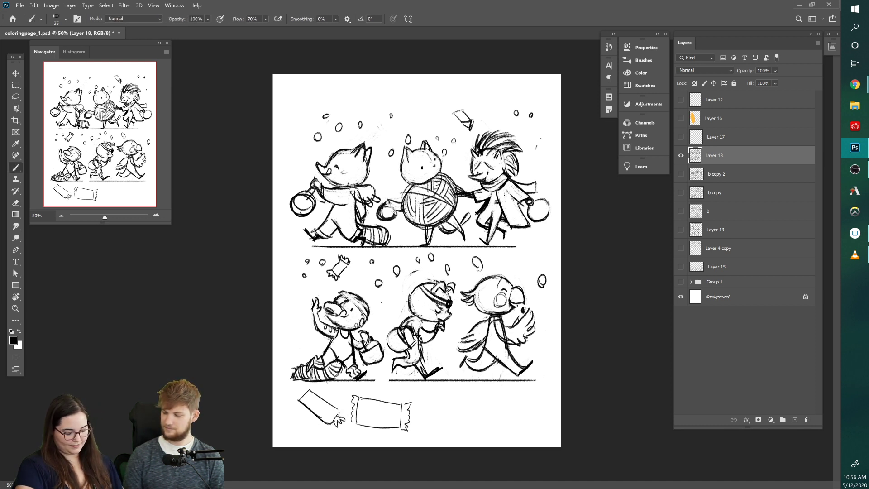
pyautogui.moveTo(336, 406); pyautogui.dragTo(338, 418)
pyautogui.moveTo(302, 392)
pyautogui.mouseDown()
pyautogui.moveTo(299, 400)
pyautogui.moveTo(311, 388)
pyautogui.moveTo(292, 381)
pyautogui.moveTo(304, 385)
pyautogui.mouseUp()
pyautogui.press('e')
pyautogui.press('b')
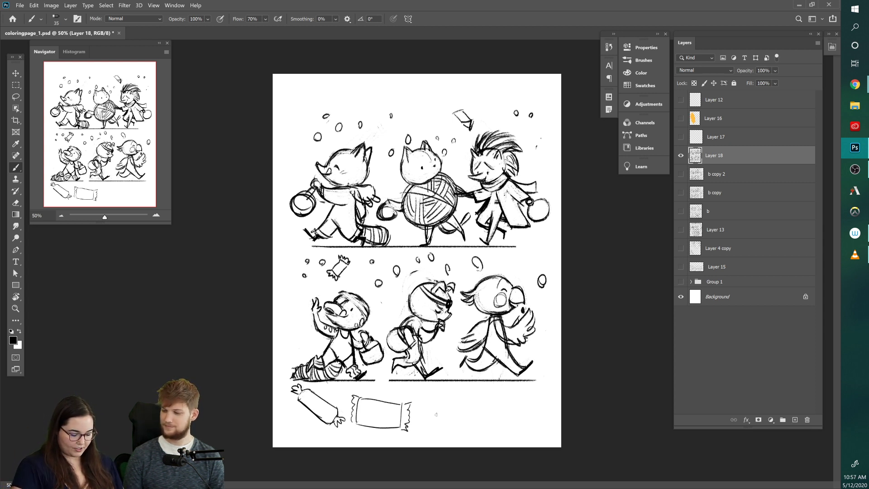
# Step: Lasso the twisted-end candy below the lower row and rotate it to slant up toward the right, then deselect it
pyautogui.press('l')
pyautogui.moveTo(342, 390)
pyautogui.mouseDown()
pyautogui.moveTo(309, 386)
pyautogui.moveTo(290, 412)
pyautogui.moveTo(348, 410)
pyautogui.moveTo(347, 435)
pyautogui.moveTo(356, 351)
pyautogui.mouseUp()
pyautogui.hotkey('ctrl', 't')
pyautogui.moveTo(335, 408); pyautogui.dragTo(351, 409)
pyautogui.press('Return')
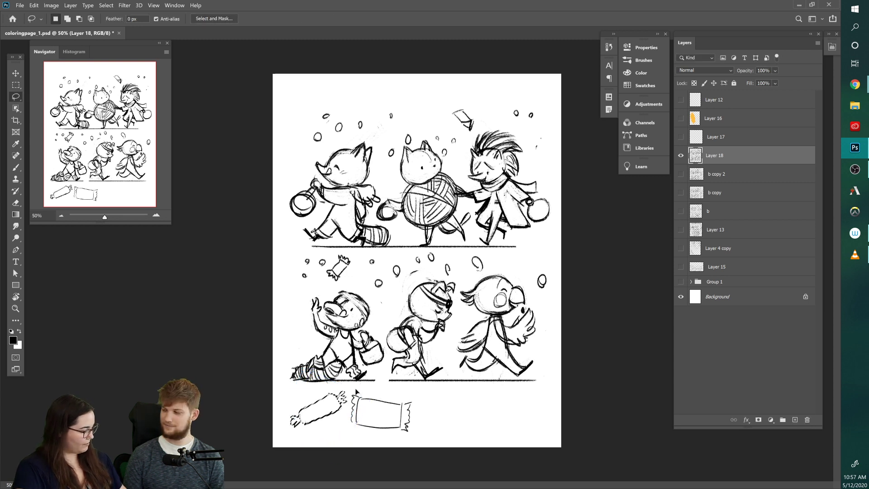
pyautogui.hotkey('ctrl', 'd')
# Step: Draw two slim slanted ovals to the right of the candy wrappers, adding parallel contour strokes around the first one
pyautogui.press('b')
pyautogui.moveTo(427, 430)
pyautogui.mouseDown()
pyautogui.moveTo(474, 401)
pyautogui.moveTo(427, 431)
pyautogui.mouseUp()
pyautogui.moveTo(492, 397); pyautogui.dragTo(523, 422)
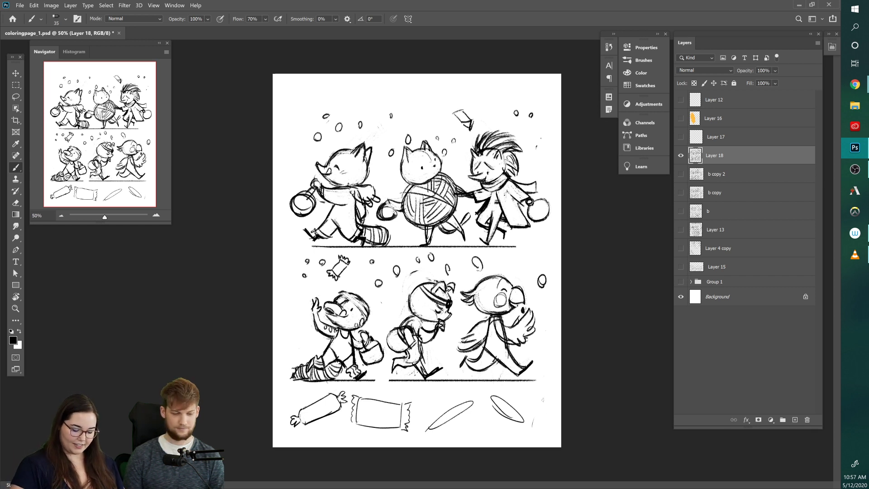
pyautogui.moveTo(430, 431)
pyautogui.mouseDown()
pyautogui.moveTo(476, 416)
pyautogui.moveTo(468, 399)
pyautogui.mouseUp()
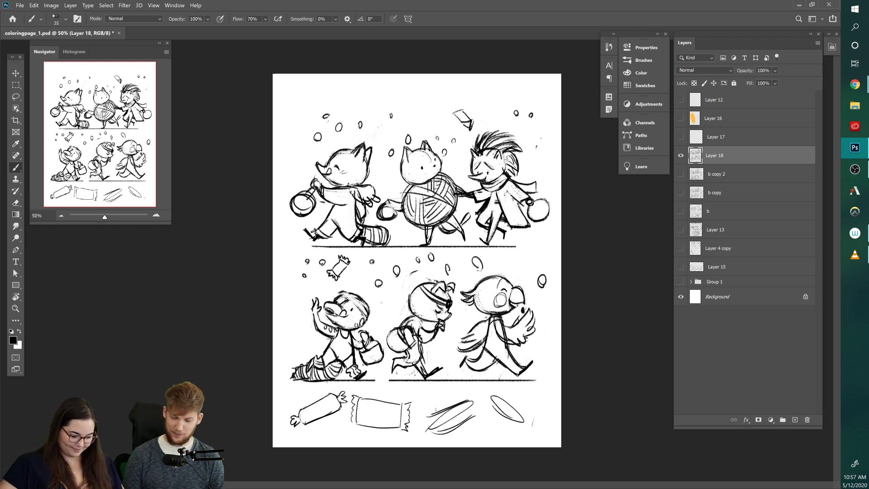
pyautogui.press('e')
pyautogui.moveTo(336, 297)
pyautogui.mouseDown()
pyautogui.moveTo(344, 304)
pyautogui.moveTo(346, 294)
pyautogui.moveTo(365, 317)
pyautogui.moveTo(324, 312)
pyautogui.moveTo(340, 308)
pyautogui.mouseUp()
pyautogui.hotkey('ctrl', 'z')
# Step: Delete the head of the waving character in the lower row on a duplicate of Layer 18, with the original layer hidden
pyautogui.press('l')
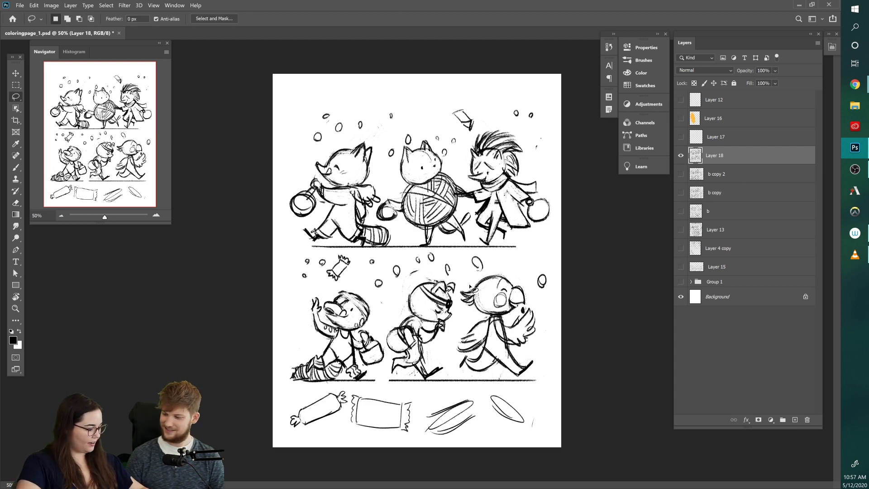
pyautogui.hotkey('ctrl', 'j')
pyautogui.click(681, 173)
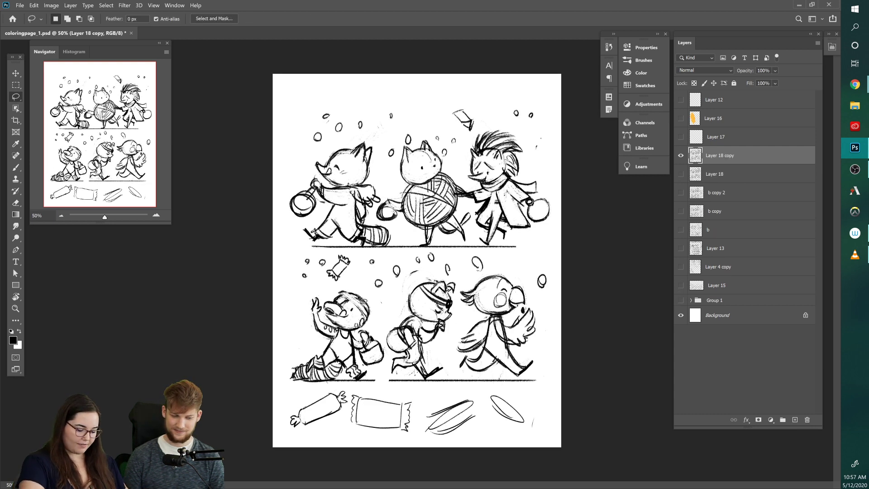
pyautogui.moveTo(335, 293)
pyautogui.mouseDown()
pyautogui.moveTo(329, 311)
pyautogui.moveTo(353, 344)
pyautogui.moveTo(365, 346)
pyautogui.moveTo(381, 297)
pyautogui.mouseUp()
pyautogui.press('Delete')
pyautogui.hotkey('ctrl', 'd')
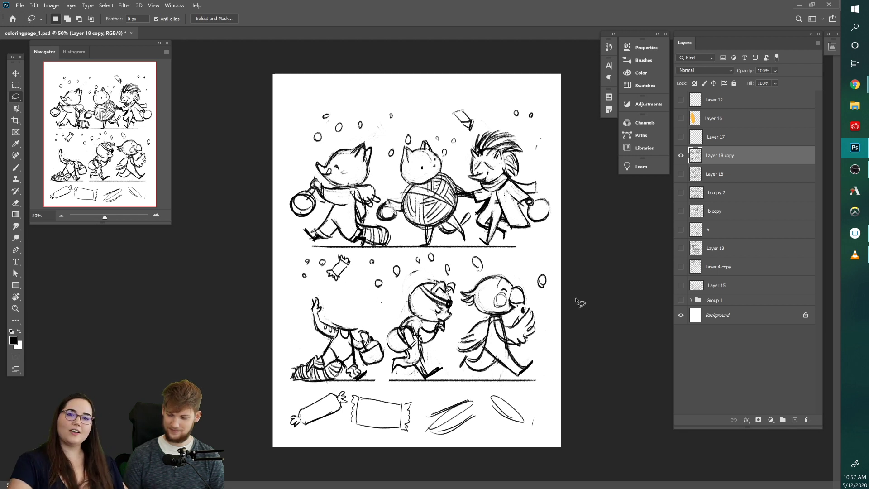
# Step: Redraw the waving character's head as a round shape with a raised bill, erasing the overlapping construction lines
pyautogui.press('b')
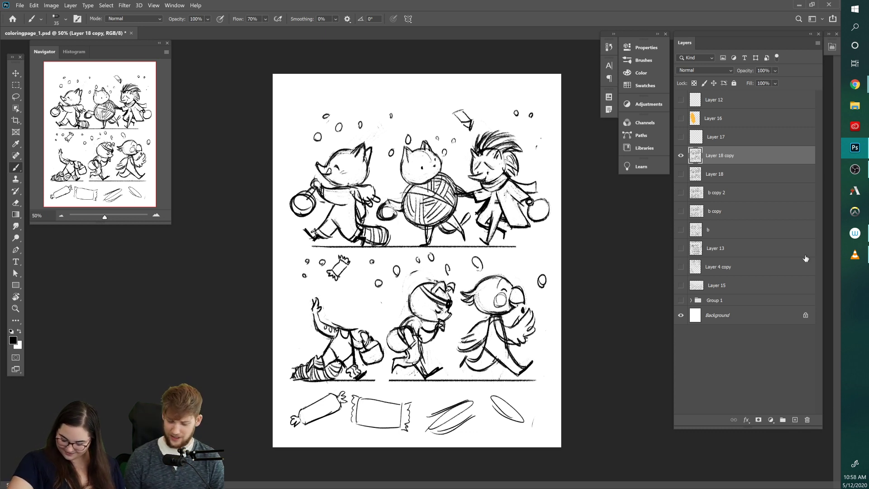
pyautogui.moveTo(331, 310)
pyautogui.mouseDown()
pyautogui.moveTo(328, 323)
pyautogui.moveTo(337, 315)
pyautogui.mouseUp()
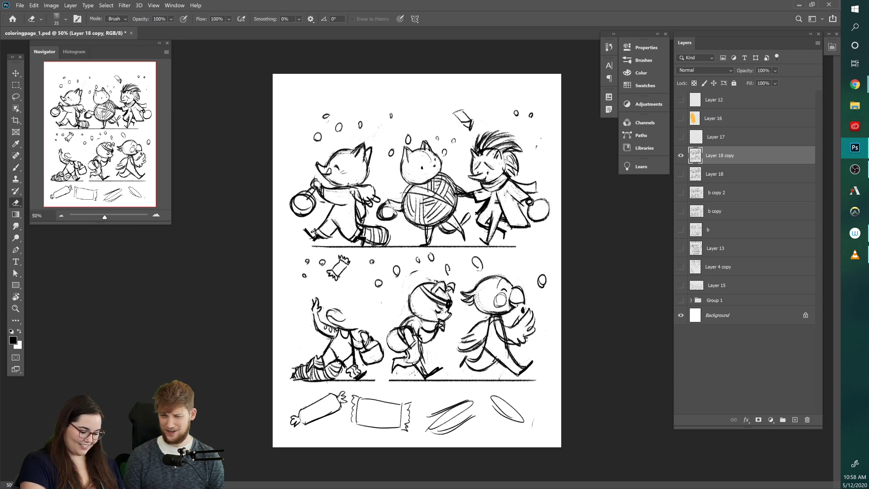
pyautogui.moveTo(351, 304)
pyautogui.mouseDown()
pyautogui.moveTo(338, 310)
pyautogui.moveTo(362, 323)
pyautogui.moveTo(336, 320)
pyautogui.moveTo(356, 303)
pyautogui.mouseUp()
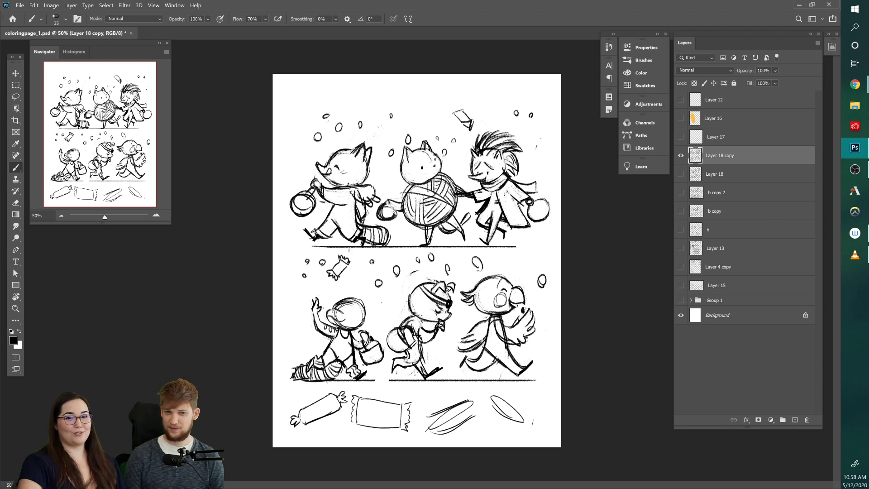
pyautogui.press('e')
pyautogui.moveTo(340, 308)
pyautogui.mouseDown()
pyautogui.moveTo(359, 302)
pyautogui.moveTo(363, 311)
pyautogui.moveTo(362, 303)
pyautogui.moveTo(342, 318)
pyautogui.moveTo(347, 325)
pyautogui.mouseUp()
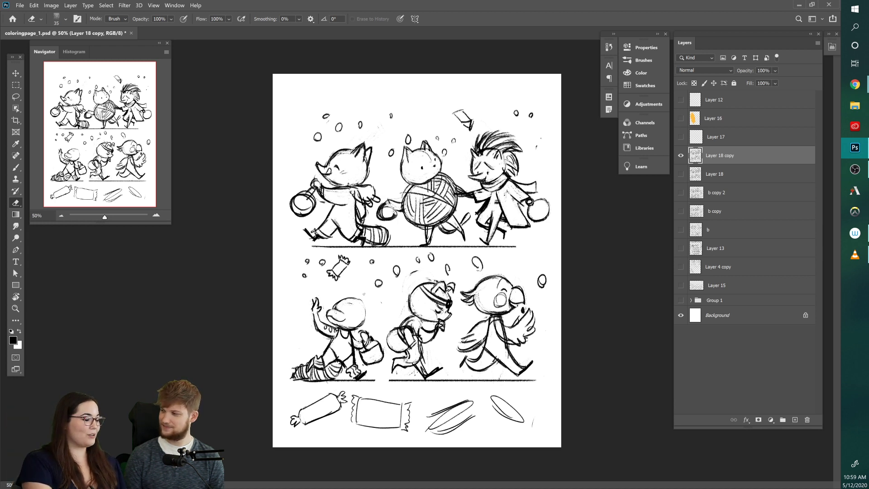
# Step: Clean up the waving character's bill and head outline and draw a headband across the top of the head
pyautogui.press('b')
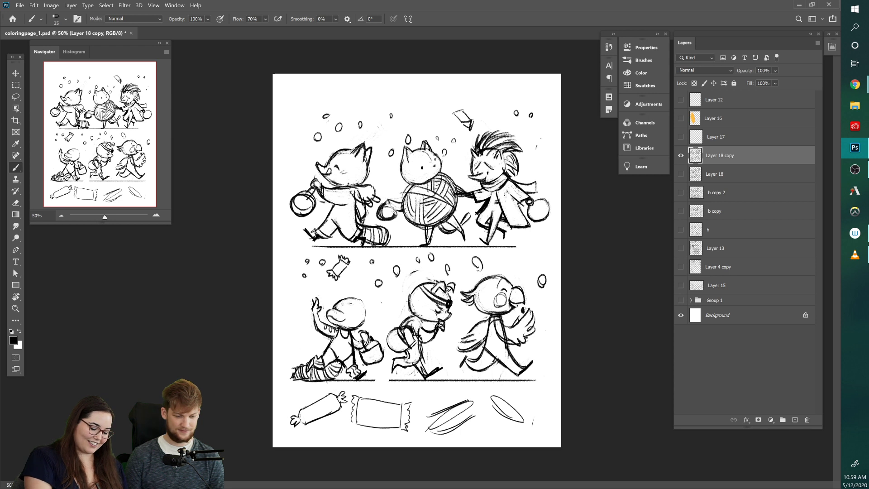
pyautogui.press('e')
pyautogui.press('b')
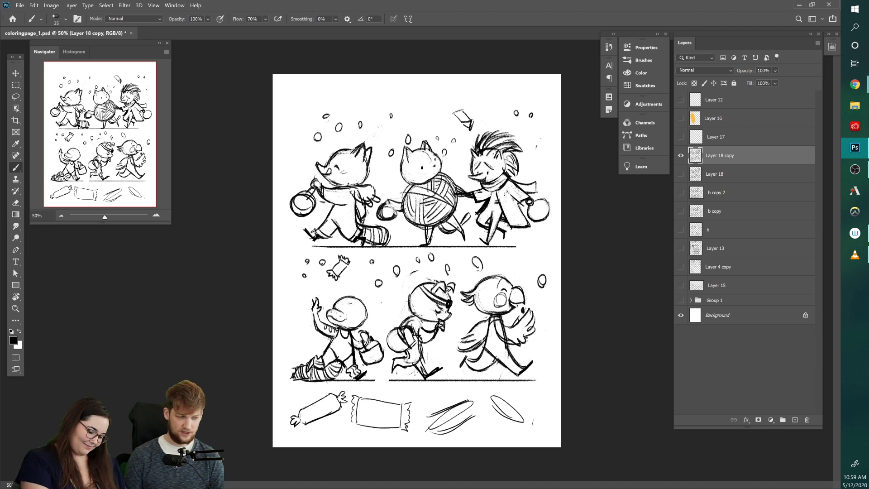
pyautogui.press('e')
pyautogui.press('b')
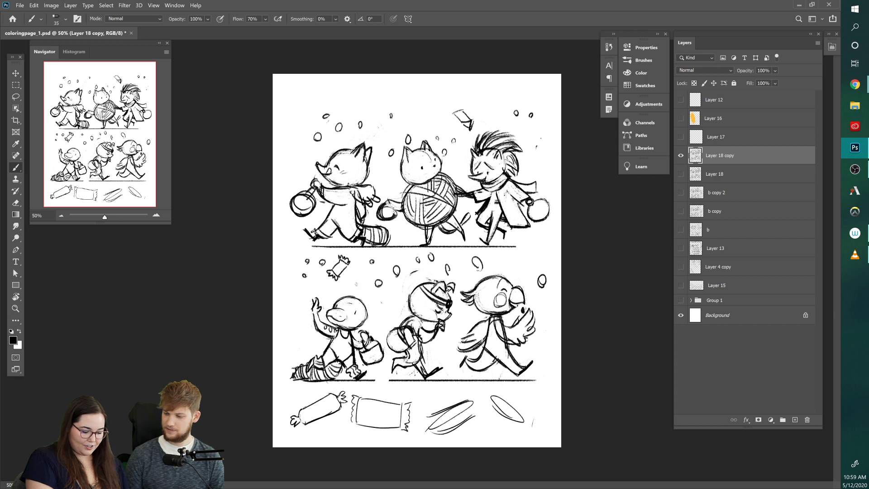
pyautogui.moveTo(336, 303)
pyautogui.mouseDown()
pyautogui.moveTo(367, 320)
pyautogui.moveTo(355, 300)
pyautogui.moveTo(365, 313)
pyautogui.mouseUp()
pyautogui.moveTo(345, 297)
pyautogui.mouseDown()
pyautogui.moveTo(368, 322)
pyautogui.moveTo(345, 296)
pyautogui.moveTo(357, 307)
pyautogui.mouseUp()
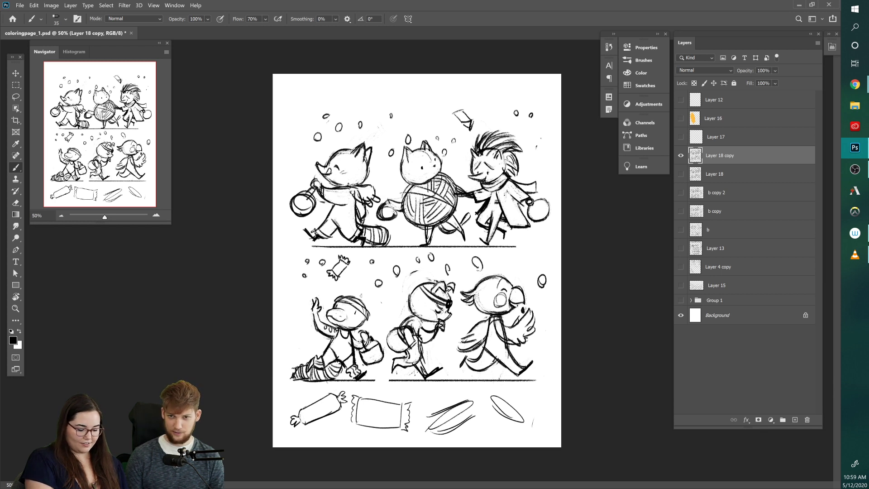
# Step: Rework the waving character's bill in the lower row, erasing rough lines and redrawing its tip and mouth line
pyautogui.press('e')
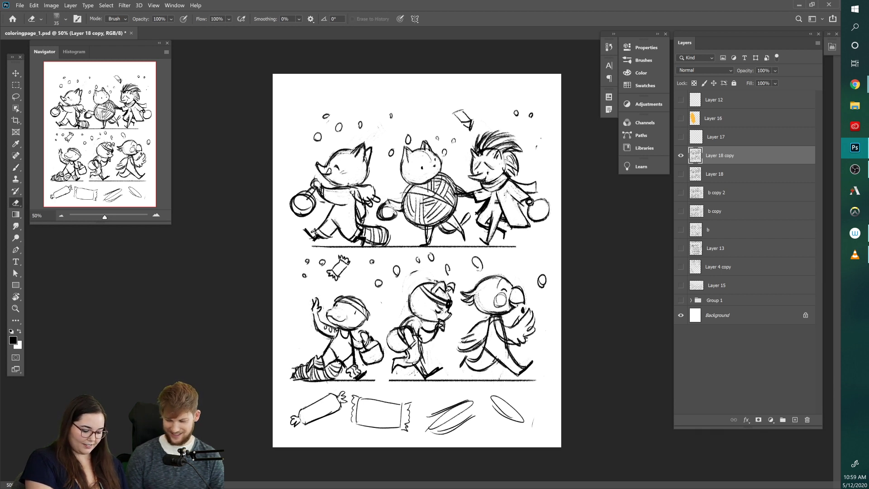
pyautogui.press('b')
pyautogui.press('e')
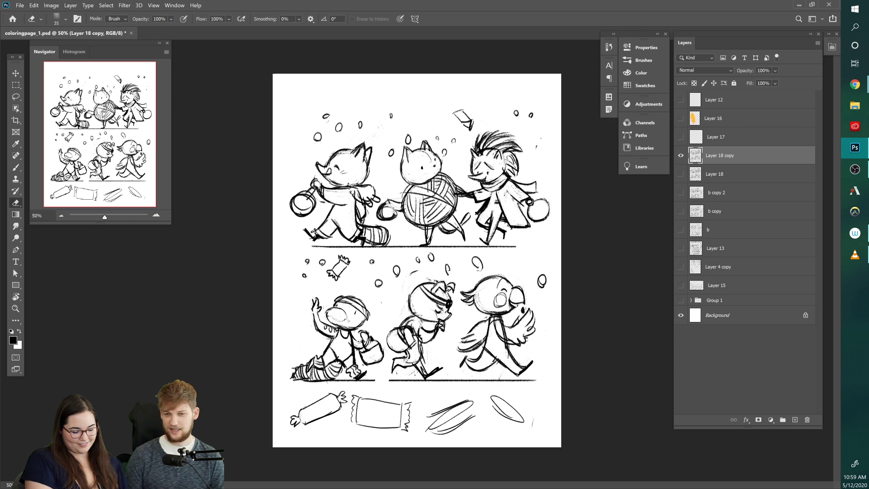
pyautogui.press('b')
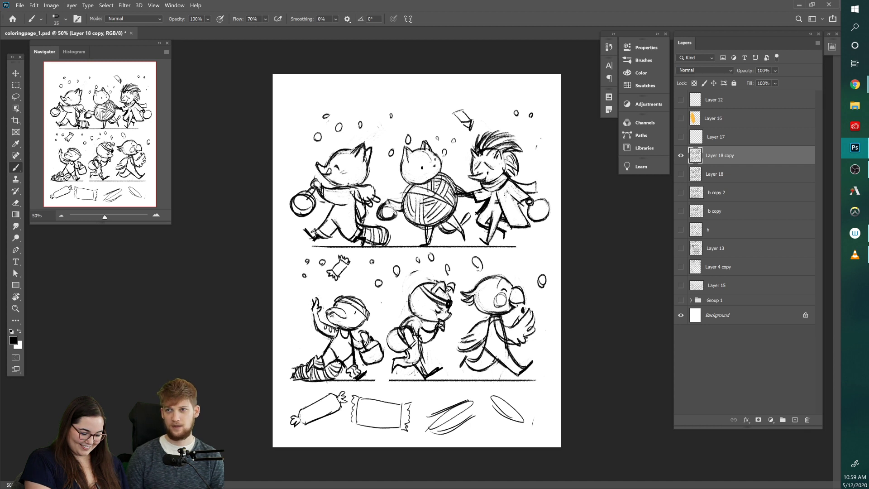
pyautogui.press('e')
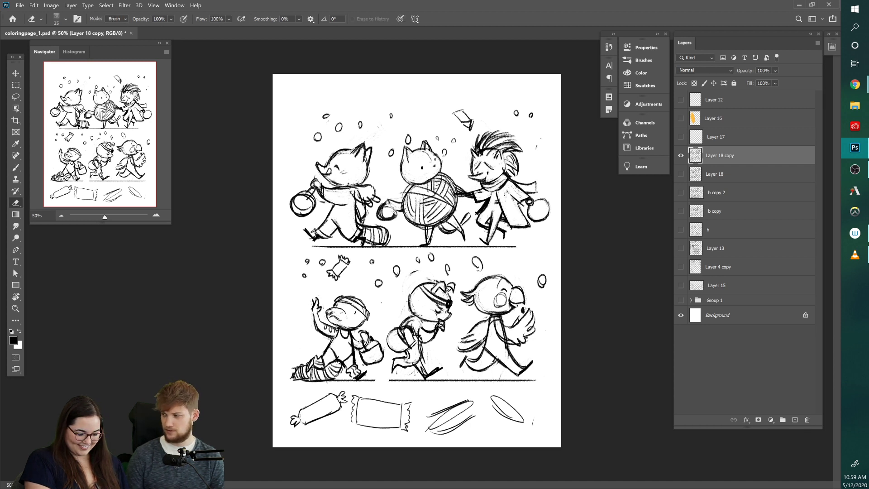
pyautogui.press('b')
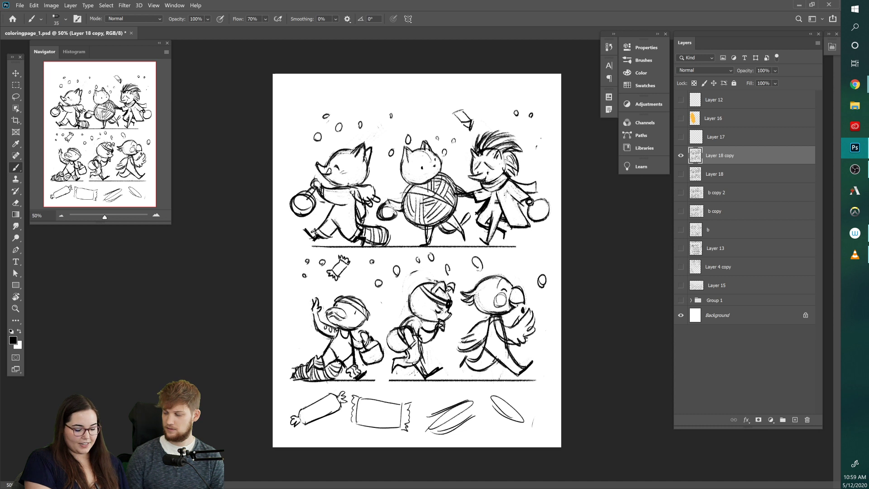
# Step: Refine the waving character's mouth by erasing parts of the bill outline and redrawing the lower bill and smile
pyautogui.press('e')
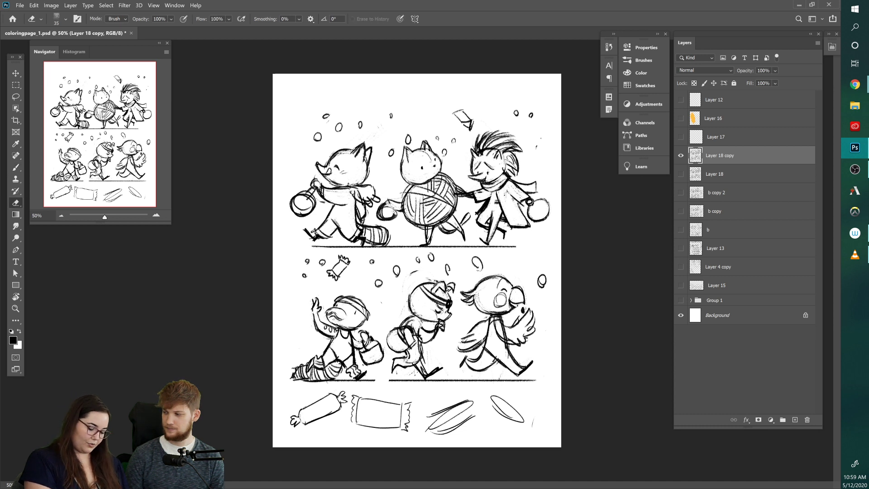
pyautogui.press('b')
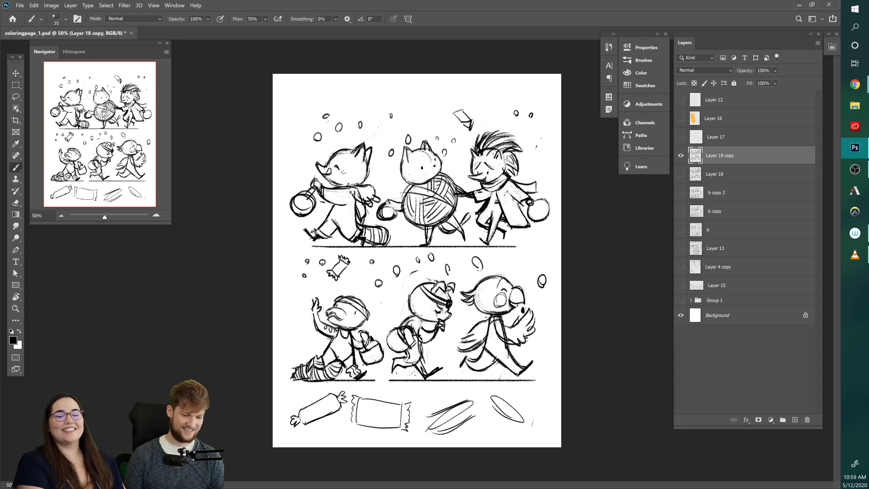
pyautogui.press('e')
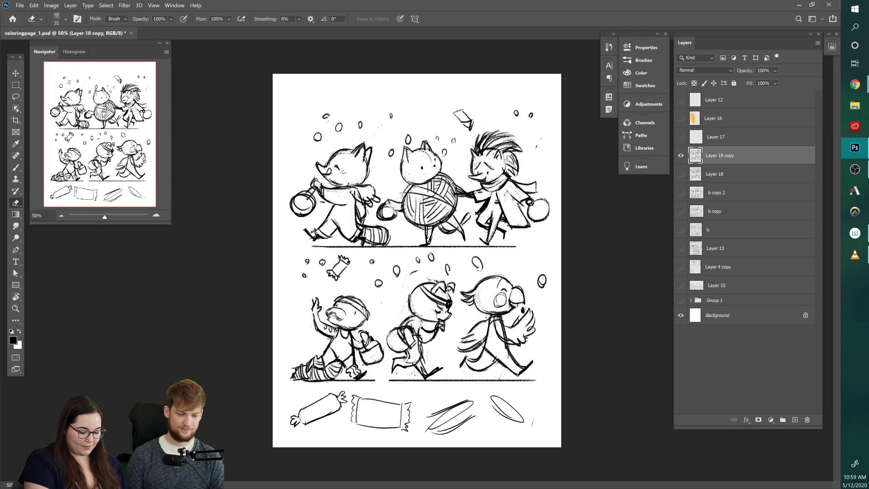
pyautogui.press('b')
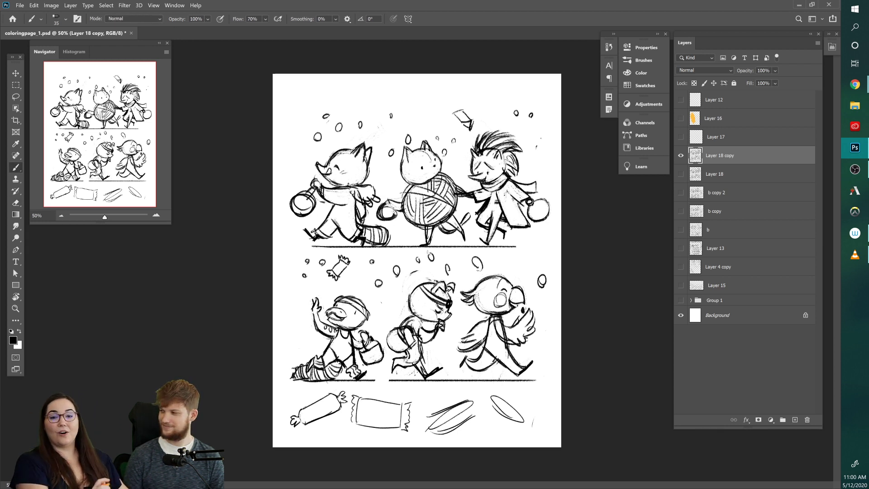
pyautogui.press('e')
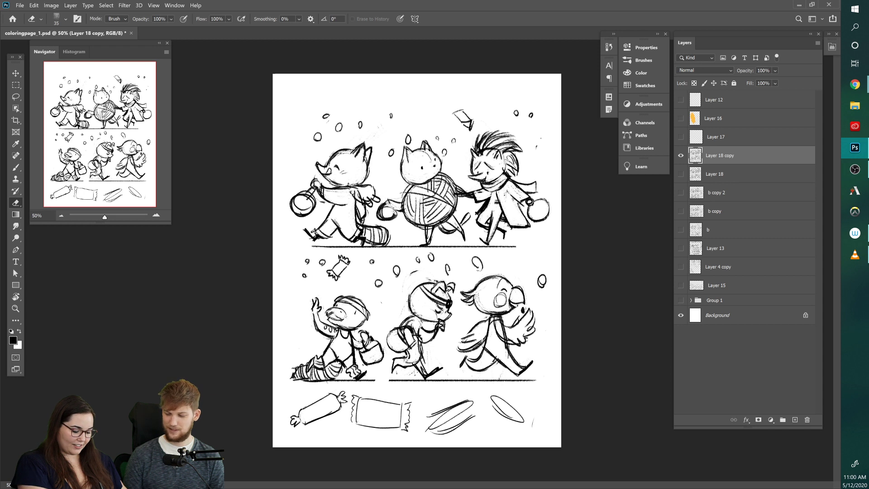
pyautogui.press('b')
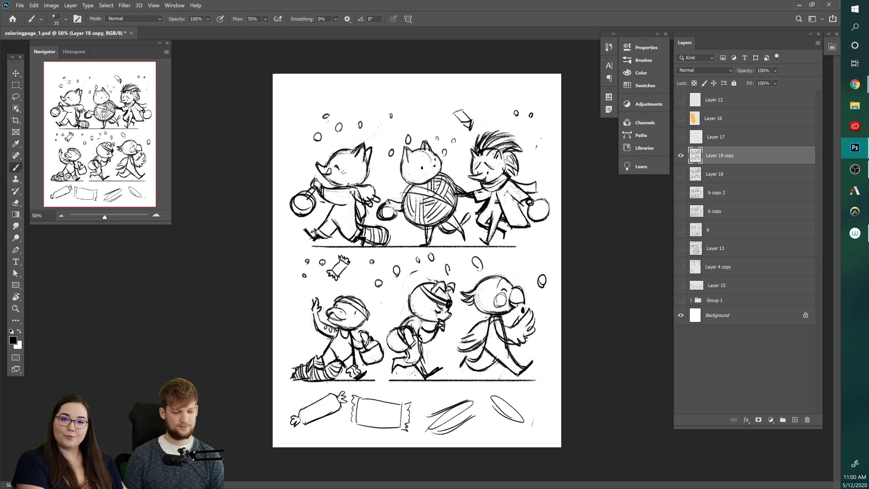
# Step: Erase the heavy headband lines on the waving character and redraw the headband with short vertical ribbing strokes
pyautogui.press('e')
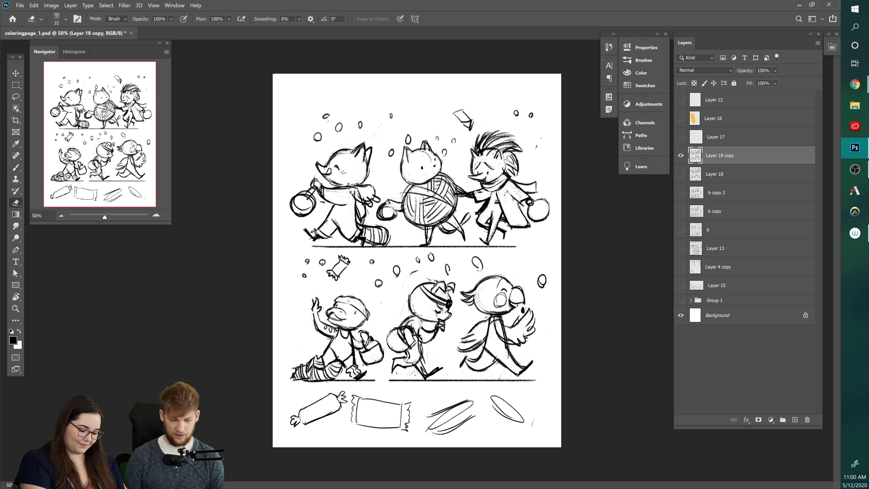
pyautogui.press('b')
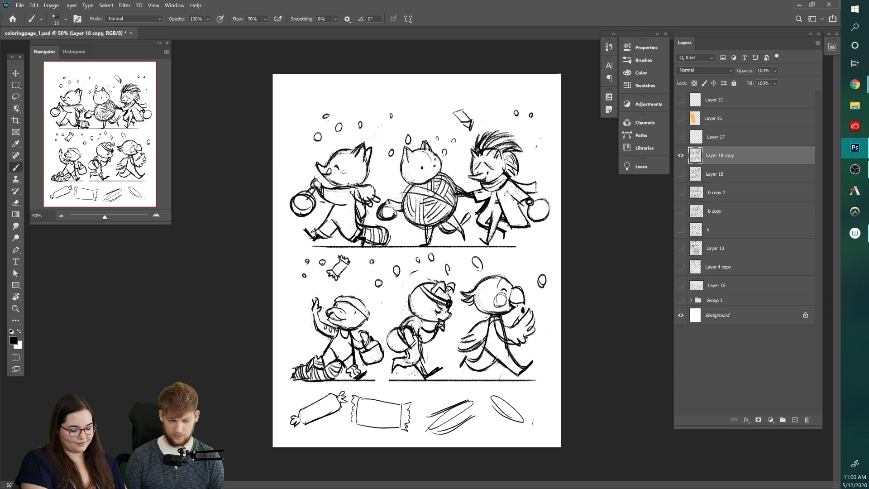
pyautogui.press('e')
pyautogui.press('b')
pyautogui.moveTo(339, 310)
pyautogui.mouseDown()
pyautogui.moveTo(368, 298)
pyautogui.moveTo(369, 317)
pyautogui.moveTo(360, 313)
pyautogui.mouseUp()
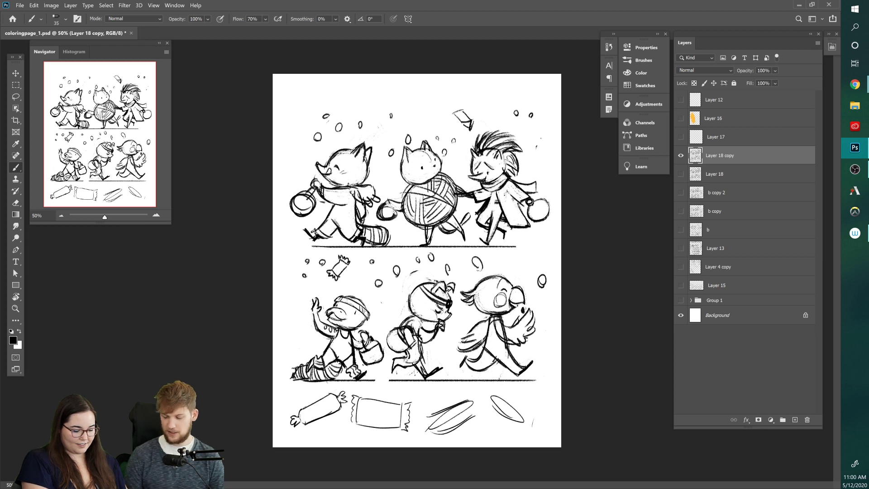
pyautogui.moveTo(369, 309); pyautogui.dragTo(366, 322)
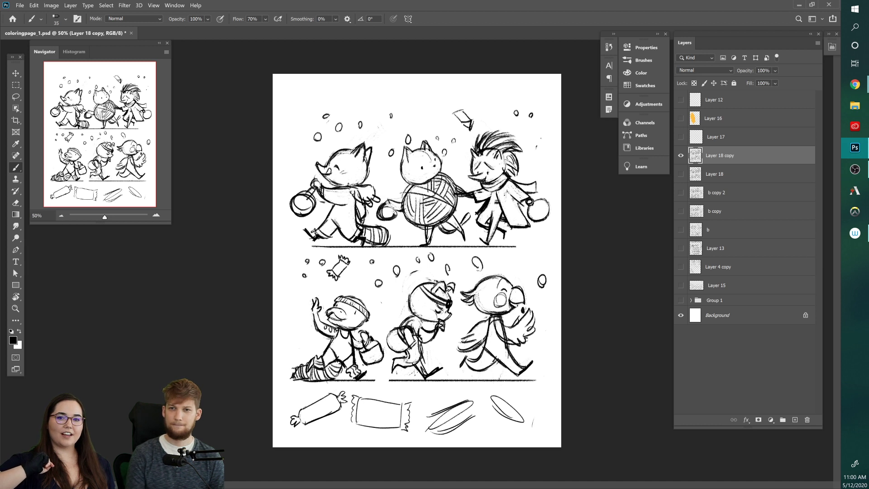
# Step: Switch to the Chrome window with the Adobe Photoshop Discord's current-challenge channel and maximize it on this screen
pyautogui.hotkey('alt', 'Tab')
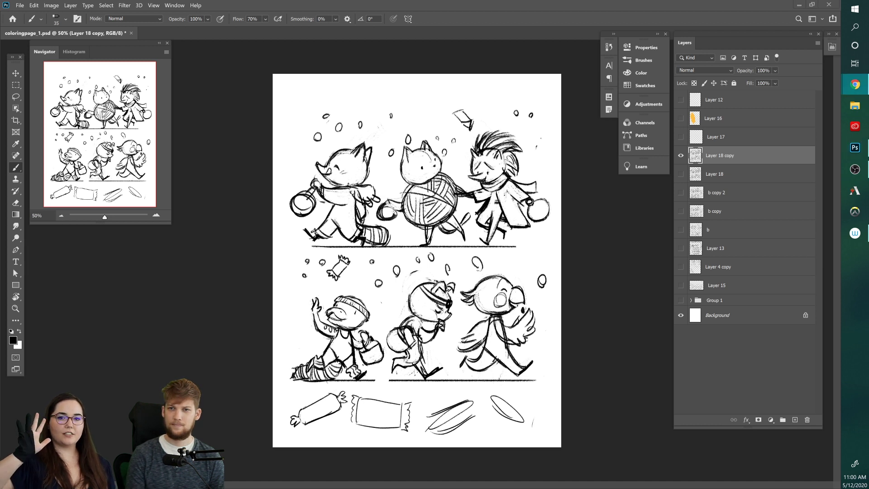
pyautogui.moveTo(659, 0); pyautogui.dragTo(404, 12)
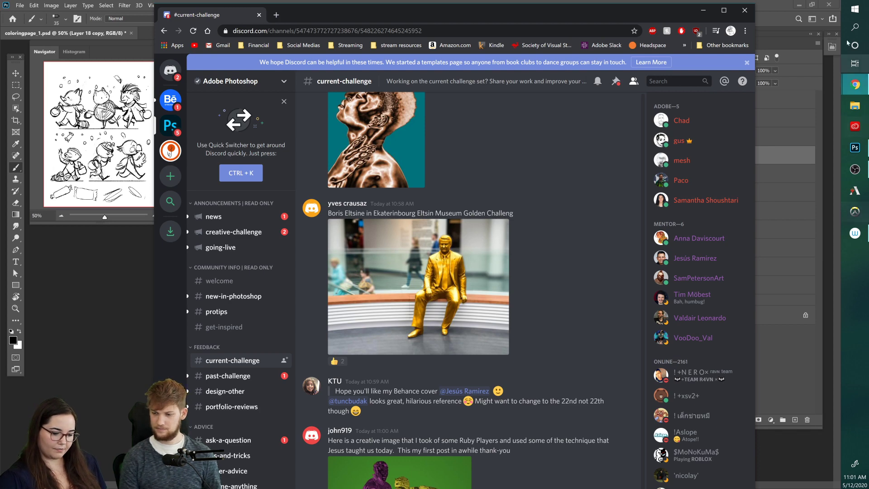
pyautogui.moveTo(654, 11); pyautogui.dragTo(583, 13)
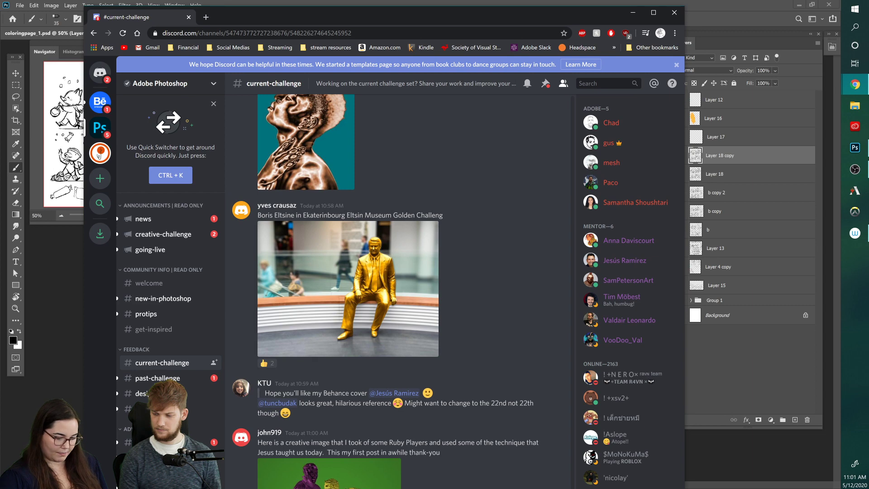
pyautogui.moveTo(570, 15); pyautogui.dragTo(627, 0)
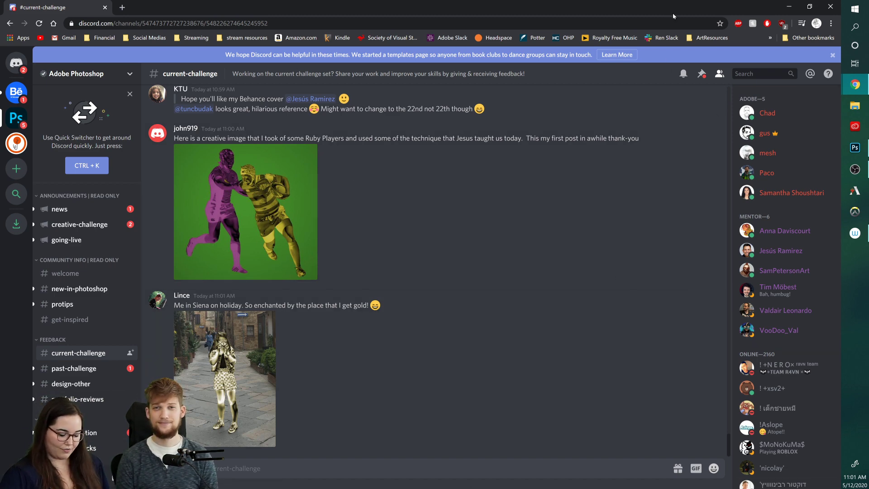
pyautogui.doubleClick(708, 12)
pyautogui.doubleClick(709, 12)
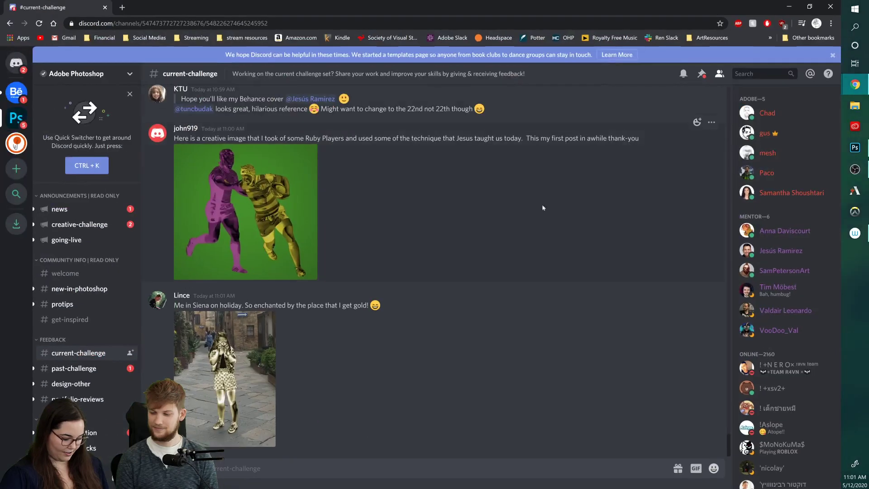
# Step: View enlarged the gilded figure on the stone street and the purple and gold rugby players, closing each preview
pyautogui.scroll(-1, 324, 206)
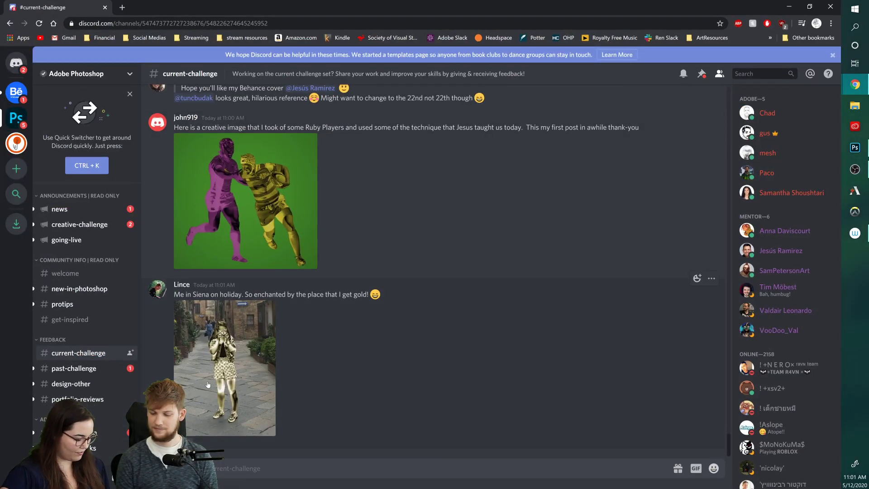
pyautogui.click(258, 365)
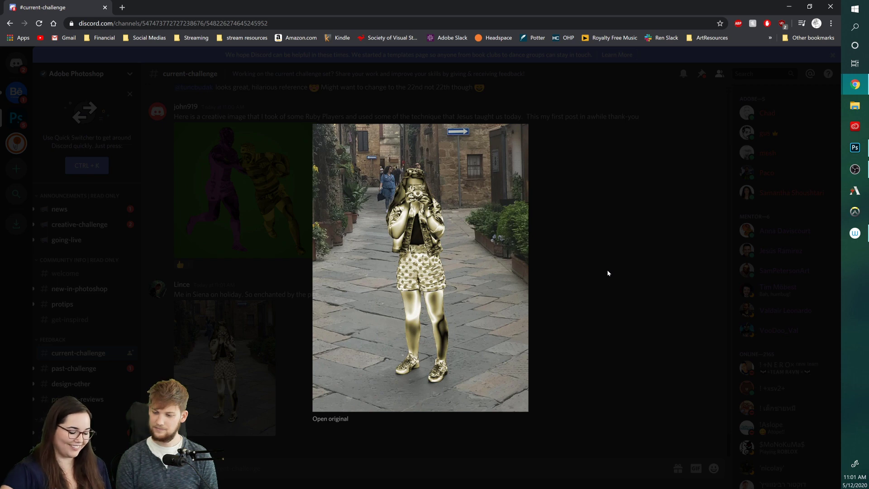
pyautogui.click(581, 272)
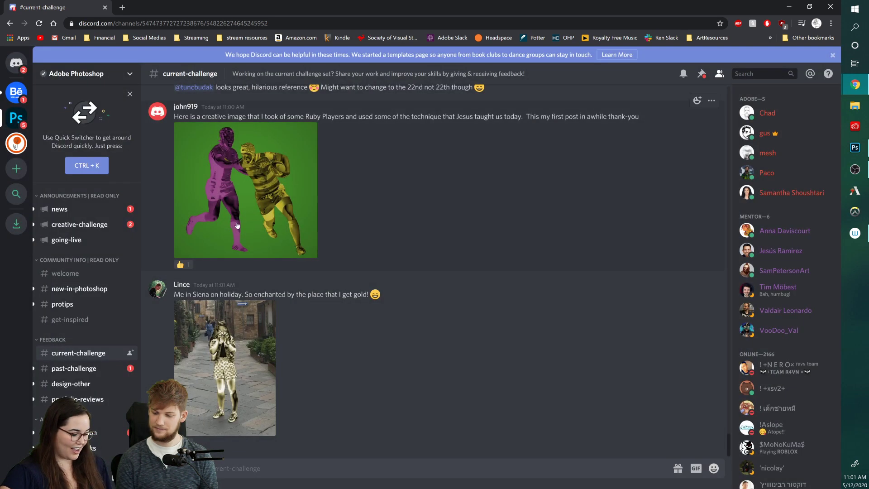
pyautogui.scroll(1, 252, 288)
pyautogui.click(251, 288)
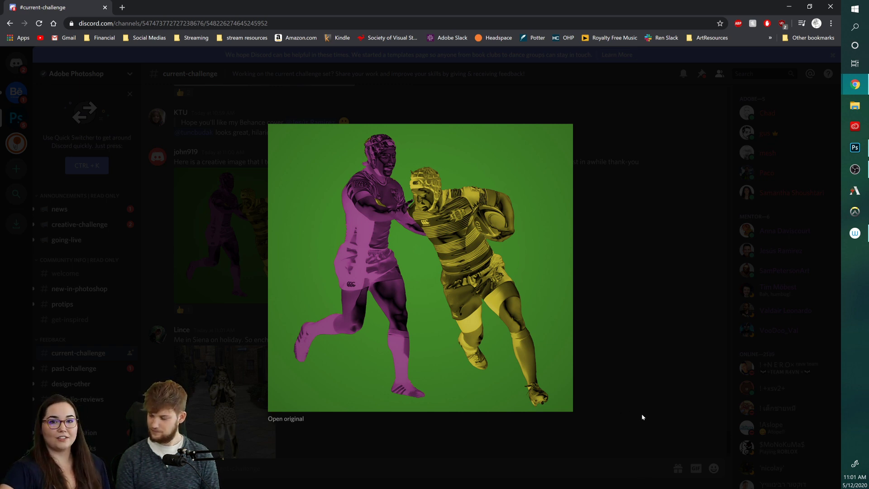
pyautogui.click(629, 334)
# Step: View enlarged the golden seated statue and the bronze portrait on teal from the earlier challenge posts, closing each preview
pyautogui.scroll(1, 468, 300)
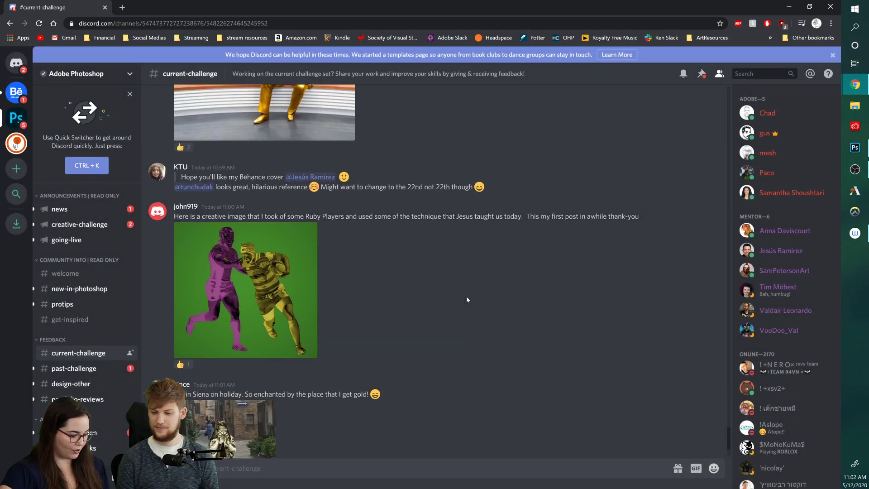
pyautogui.scroll(4, 466, 296)
pyautogui.click(233, 266)
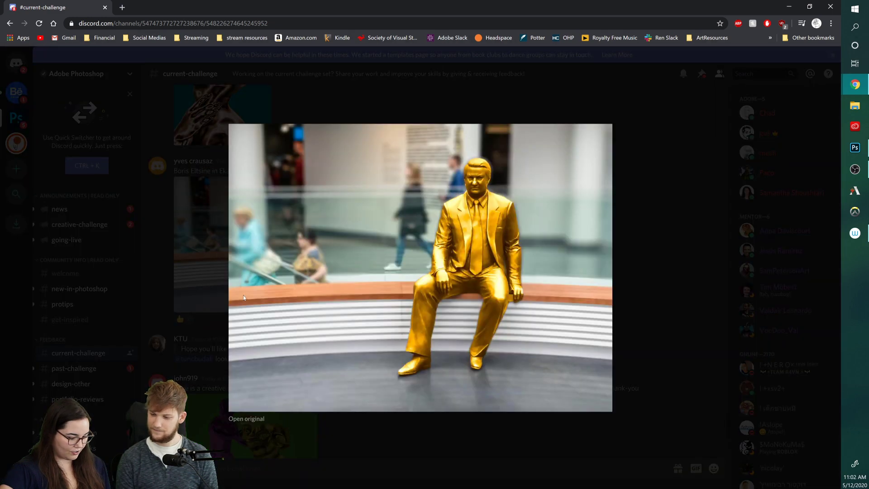
pyautogui.click(379, 447)
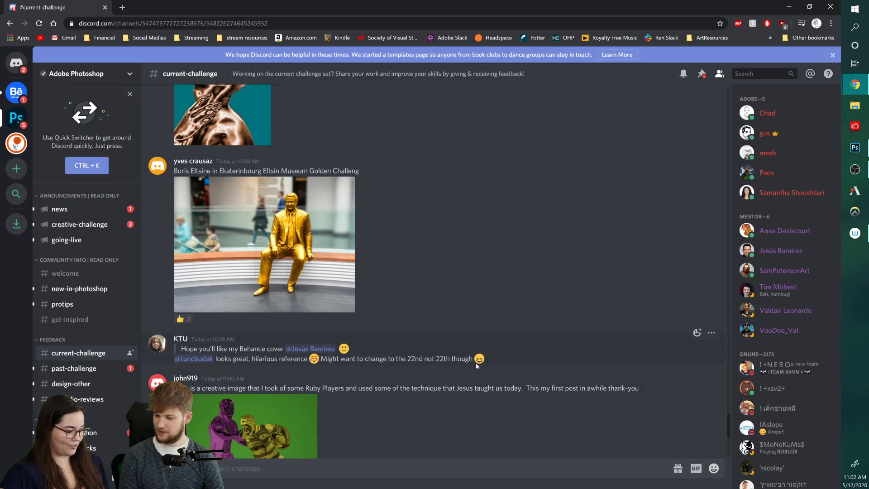
pyautogui.scroll(4, 478, 364)
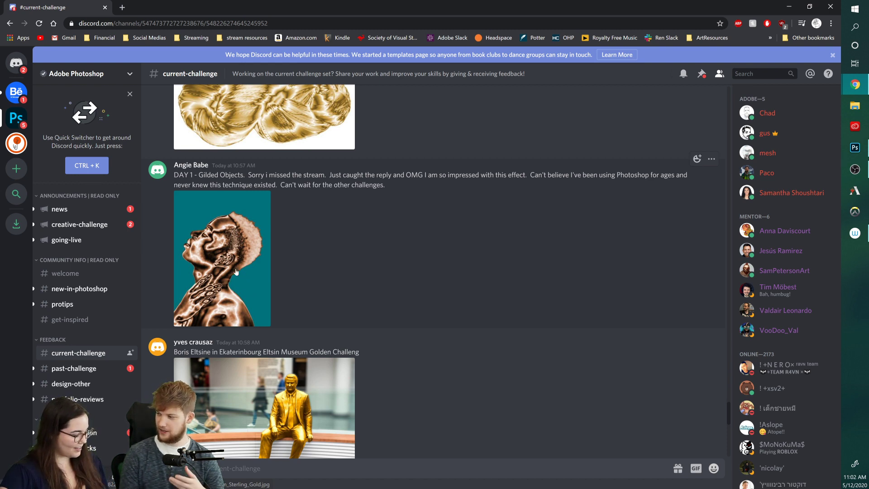
pyautogui.scroll(-1, 240, 278)
pyautogui.click(228, 202)
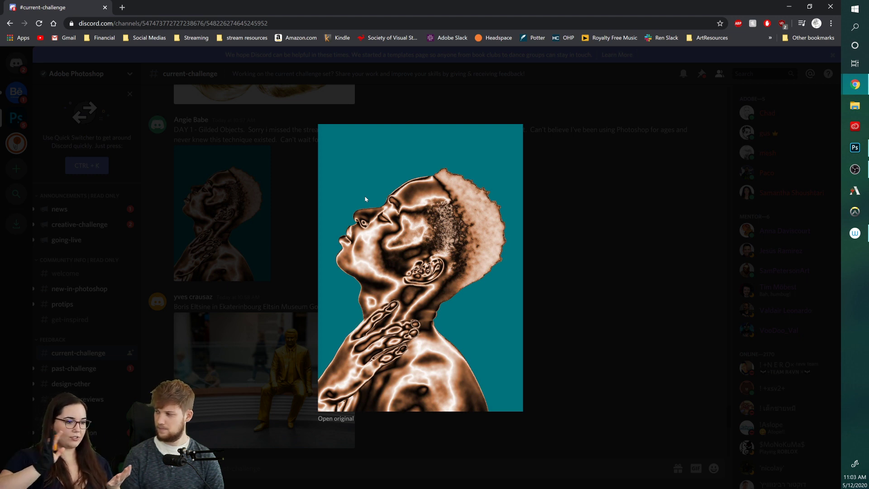
pyautogui.click(571, 313)
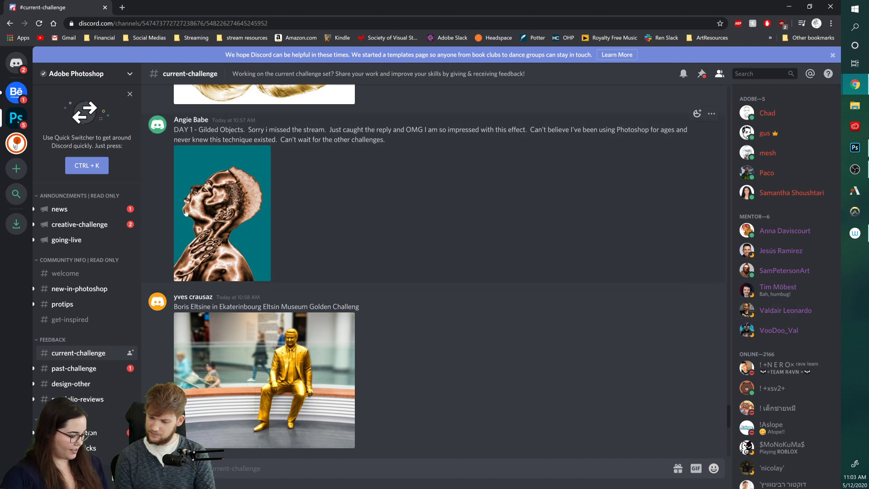
# Step: Look back through the recent challenge posts and view the gilded yarn image enlarged, closing its preview
pyautogui.scroll(-2, 291, 334)
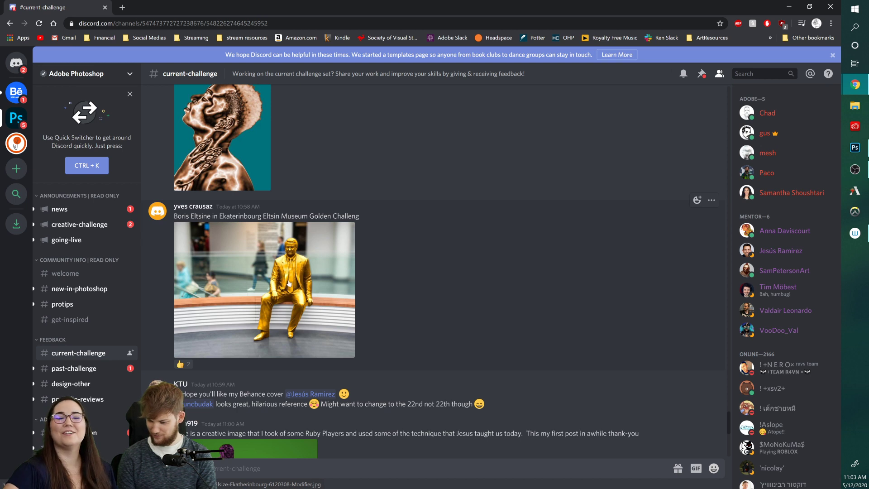
pyautogui.scroll(-1, 305, 285)
pyautogui.scroll(-3, 305, 285)
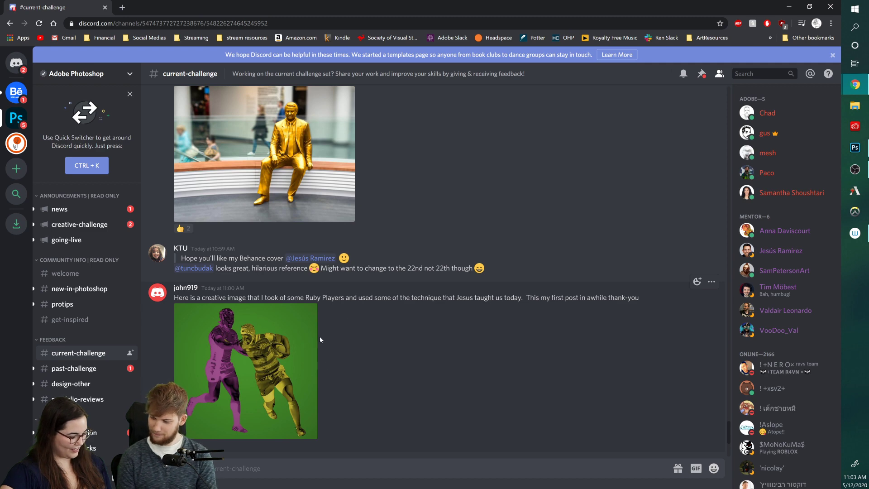
pyautogui.scroll(-3, 464, 415)
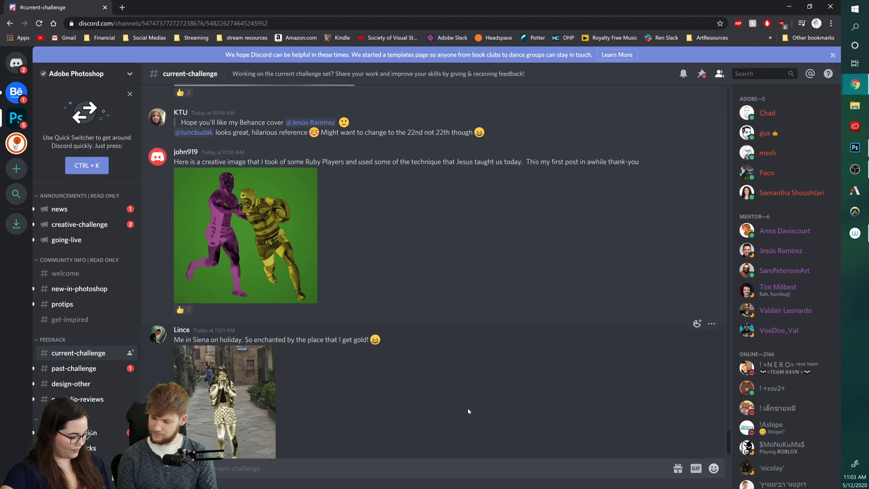
pyautogui.scroll(-1, 466, 413)
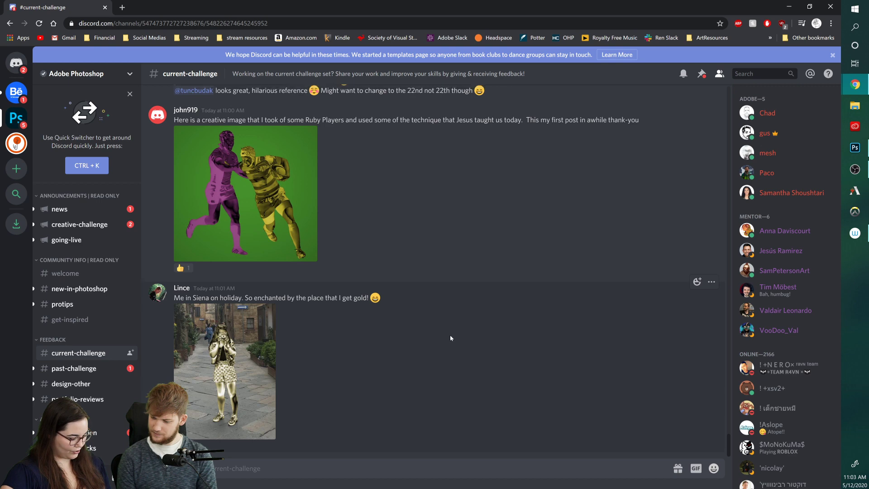
pyautogui.scroll(7, 453, 337)
pyautogui.scroll(6, 454, 339)
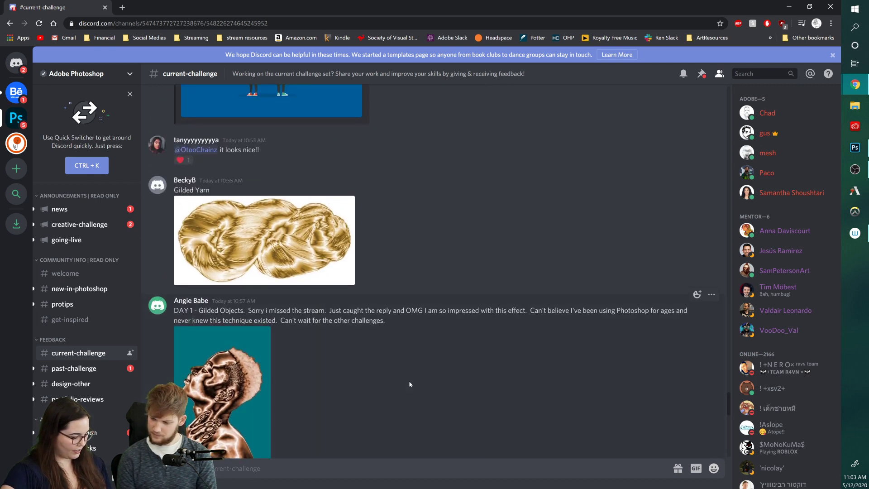
pyautogui.scroll(1, 409, 381)
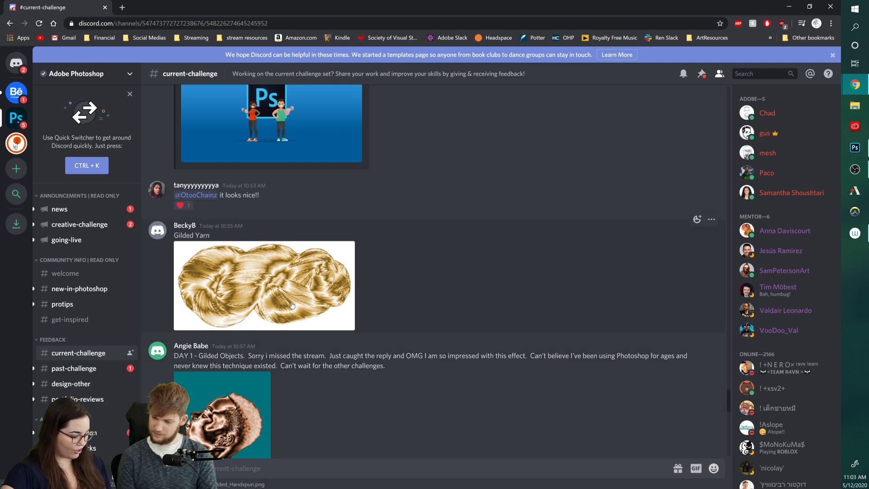
pyautogui.click(295, 305)
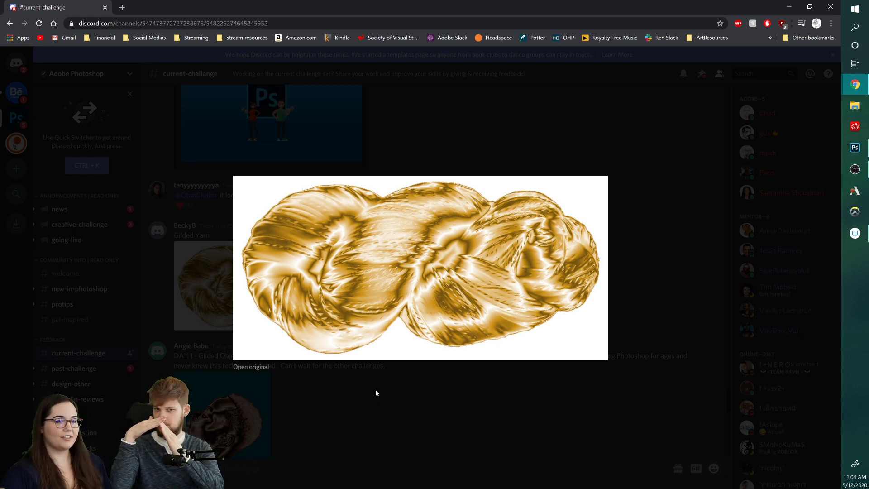
pyautogui.click(411, 390)
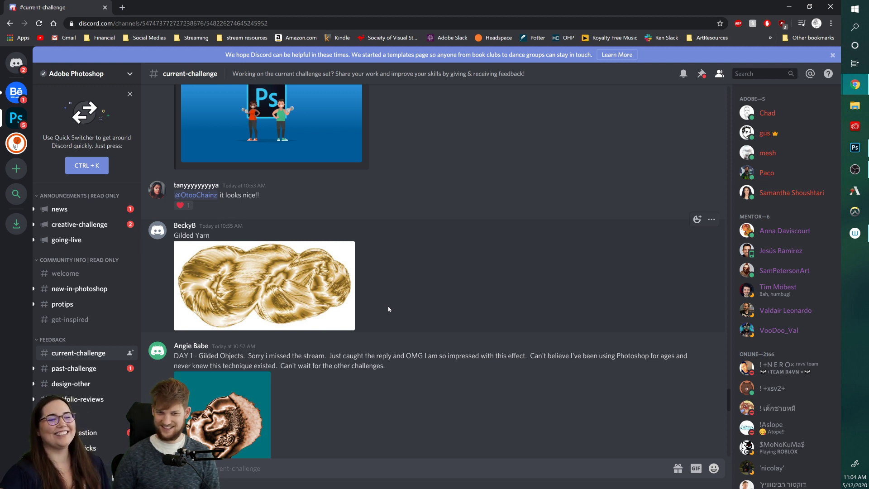
# Step: Browse the earlier posts past the banana cover and view the metallic red rose enlarged, closing its preview
pyautogui.scroll(3, 362, 292)
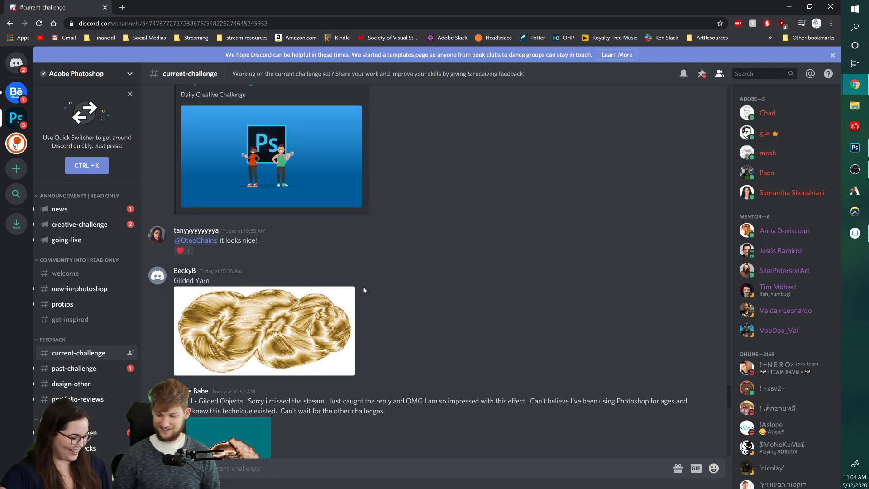
pyautogui.scroll(5, 364, 290)
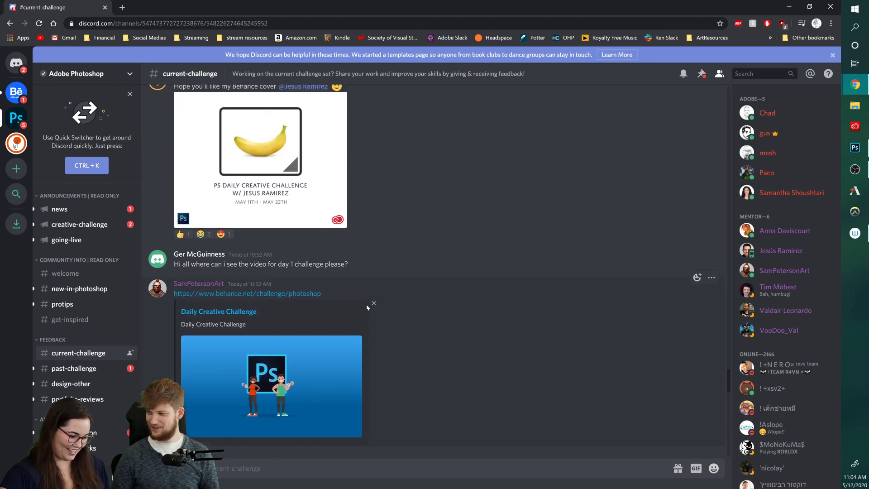
pyautogui.scroll(1, 368, 312)
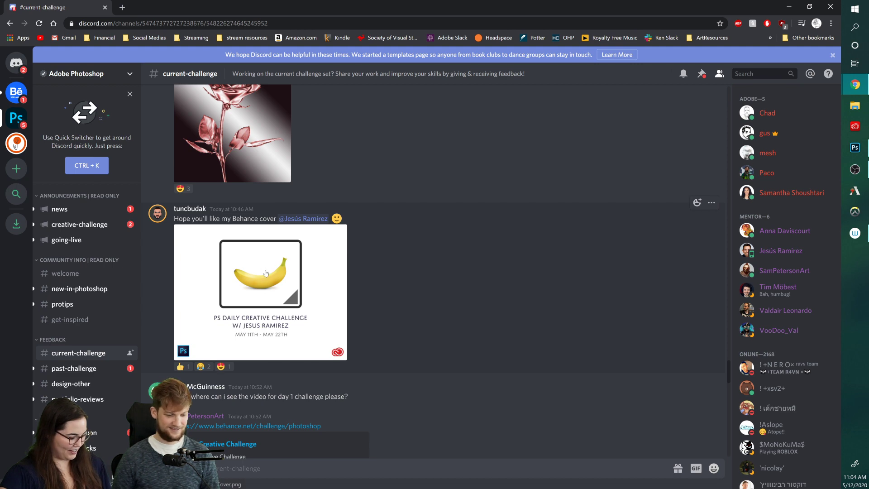
pyautogui.scroll(2, 267, 277)
pyautogui.scroll(1, 272, 280)
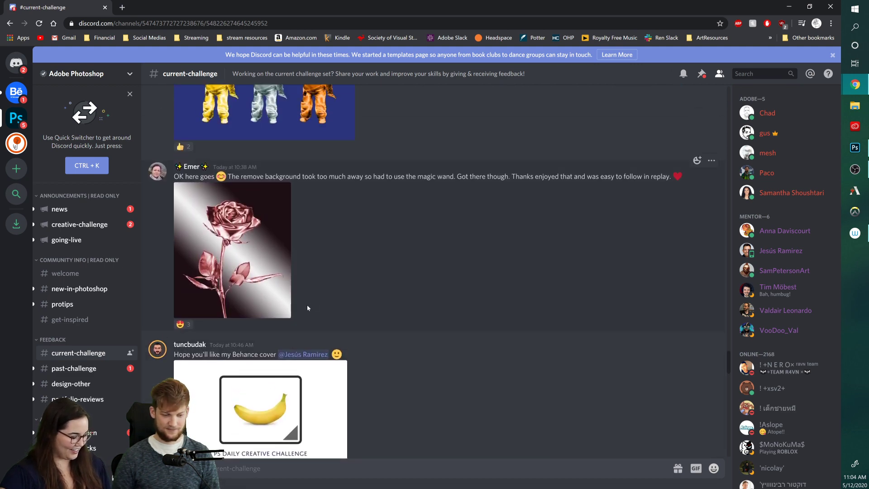
pyautogui.scroll(1, 298, 309)
pyautogui.scroll(1, 299, 310)
pyautogui.click(251, 354)
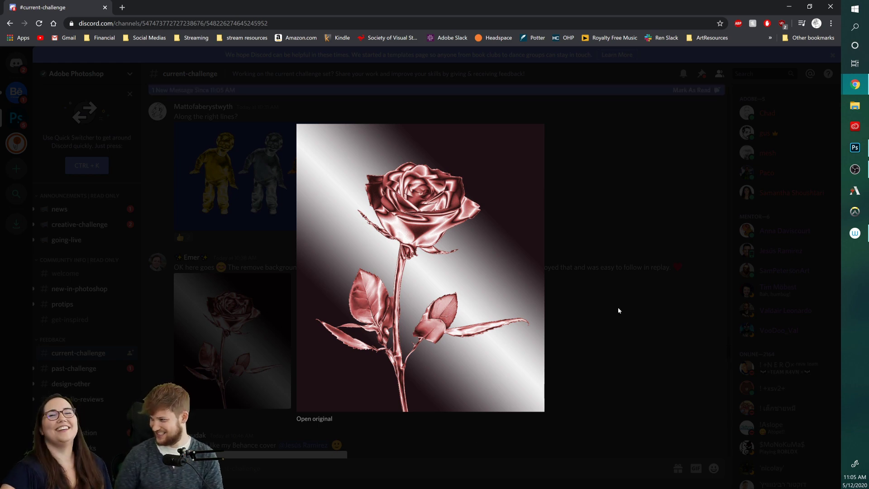
pyautogui.click(615, 339)
# Step: View enlarged the gold, silver and bronze toddler figures on the blue background, closing the preview
pyautogui.scroll(1, 199, 284)
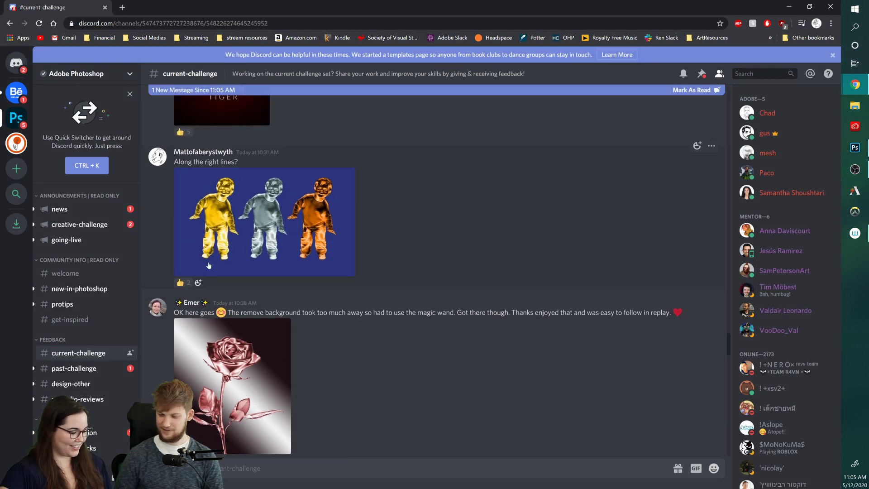
pyautogui.scroll(-1, 188, 333)
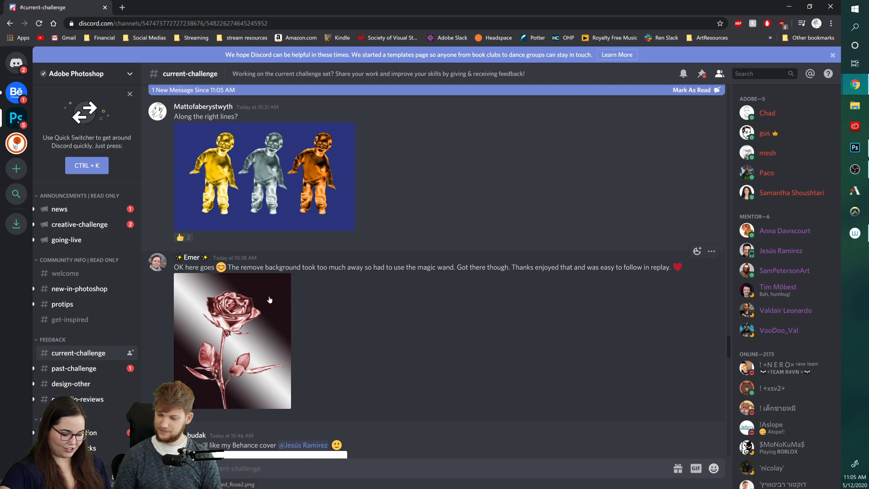
pyautogui.scroll(2, 271, 300)
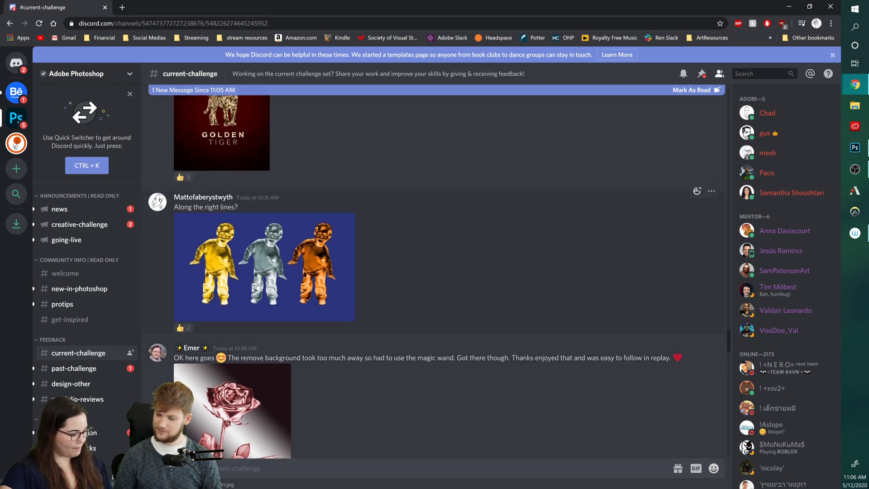
pyautogui.click(258, 286)
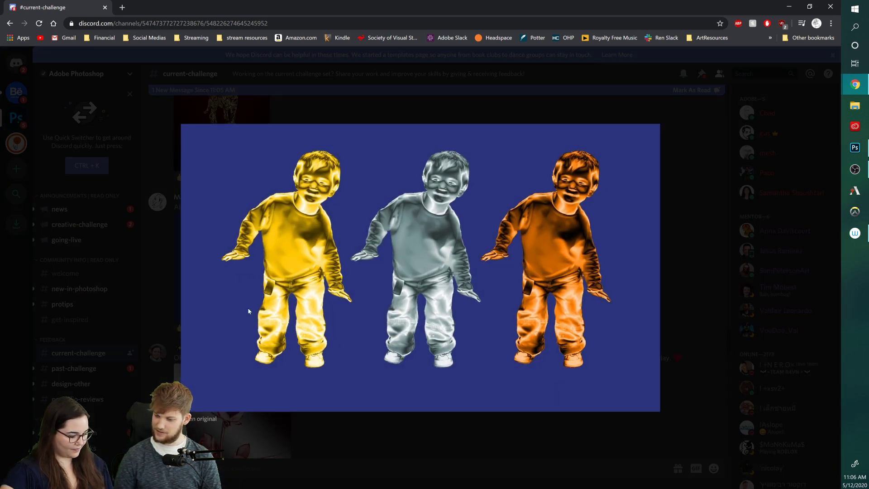
pyautogui.click(157, 277)
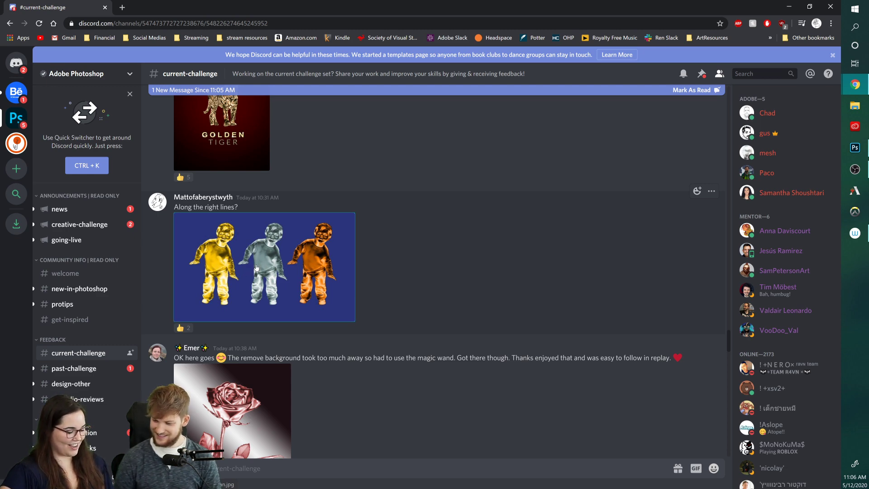
pyautogui.click(254, 269)
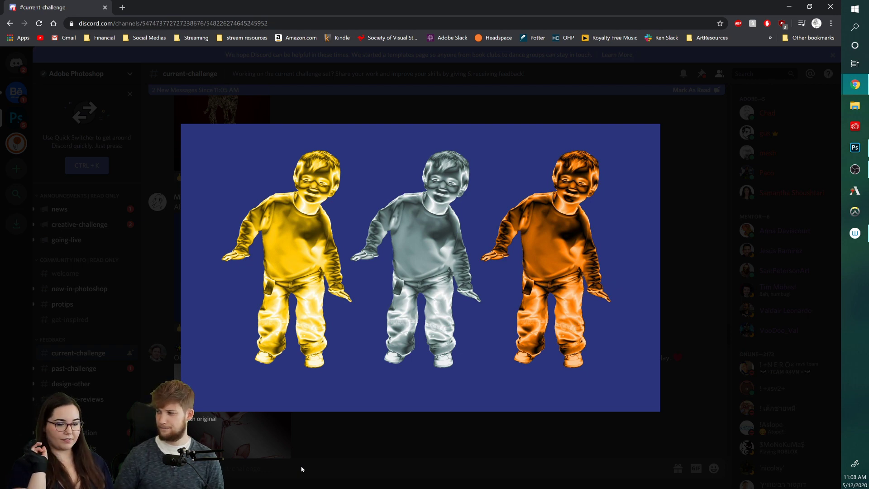
pyautogui.click(542, 105)
# Step: View enlarged the Golden Tiger poster and the golden kickboxer from the earlier challenge posts, closing each preview
pyautogui.scroll(4, 556, 400)
pyautogui.scroll(2, 556, 400)
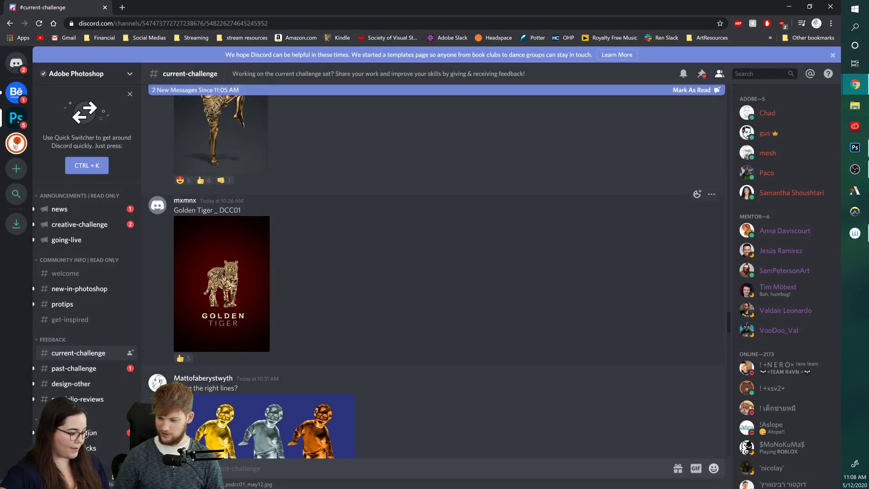
pyautogui.click(202, 252)
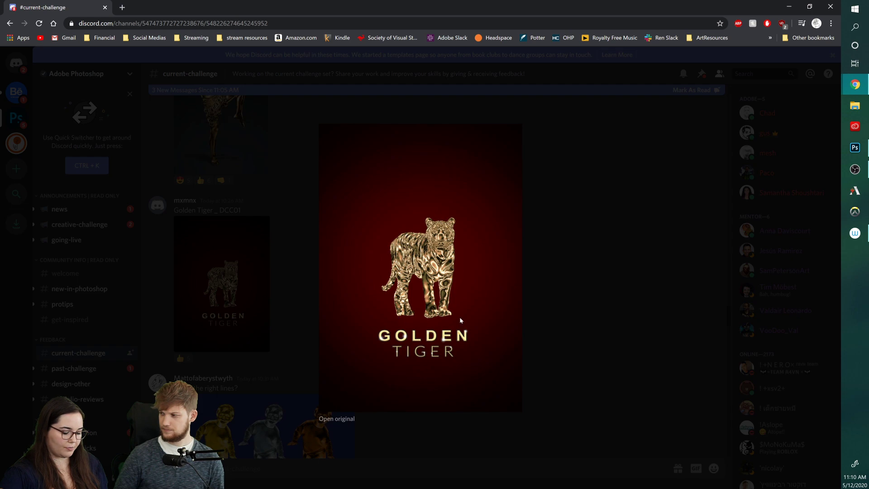
pyautogui.click(238, 343)
pyautogui.scroll(1, 267, 300)
pyautogui.scroll(3, 266, 301)
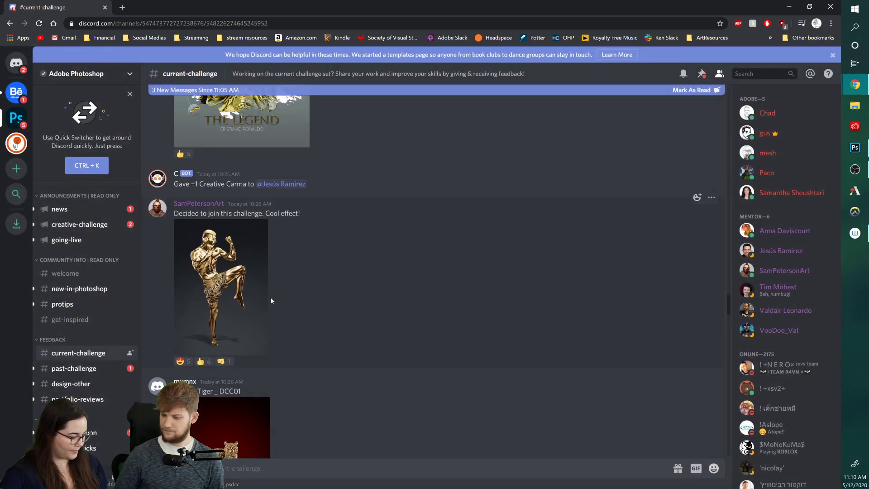
pyautogui.click(231, 304)
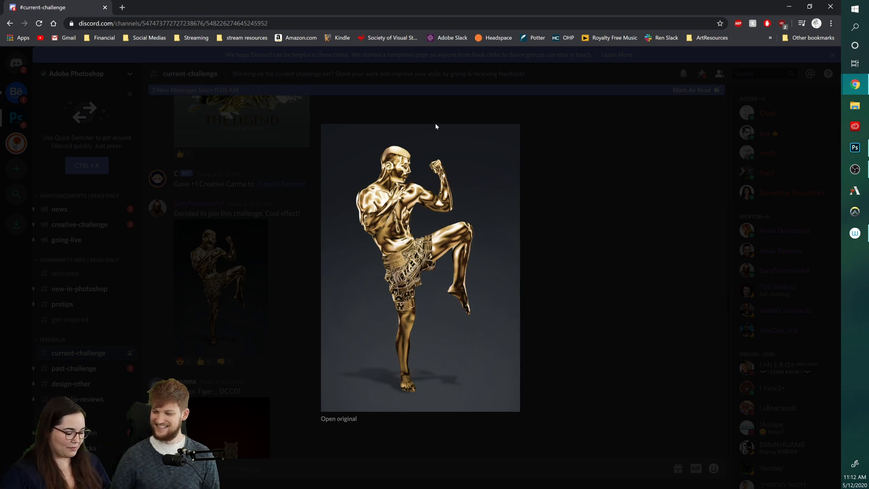
pyautogui.click(272, 184)
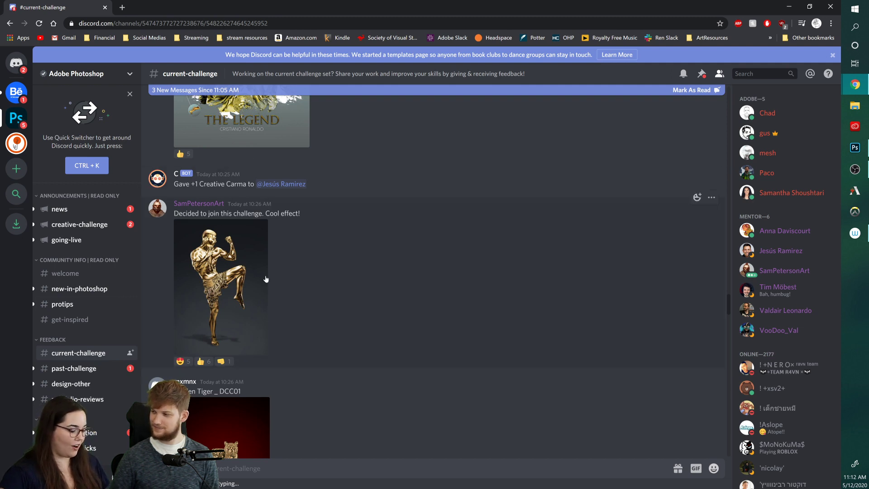
# Step: View enlarged the golden football poster titled The Legend, closing its preview
pyautogui.scroll(2, 273, 279)
pyautogui.scroll(2, 199, 252)
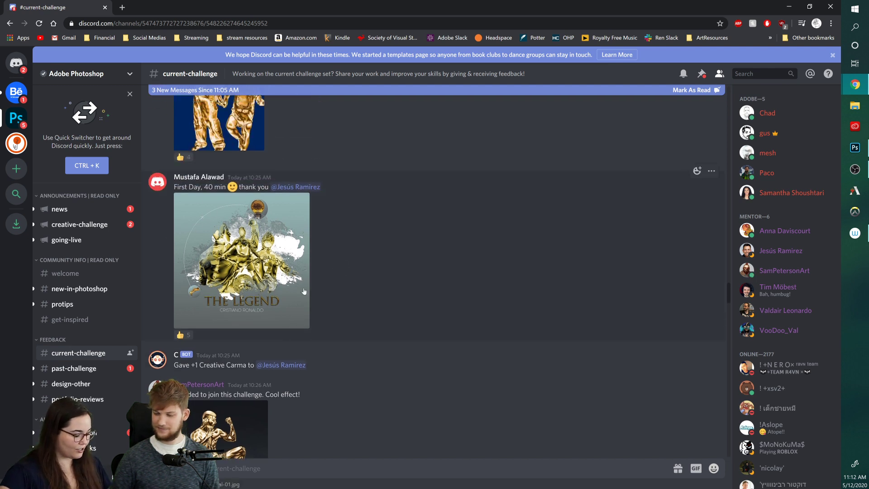
pyautogui.click(297, 263)
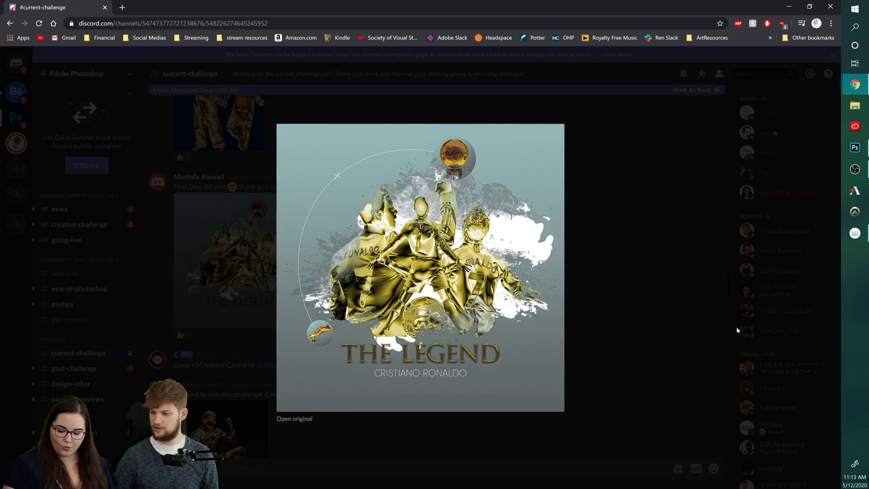
pyautogui.click(599, 292)
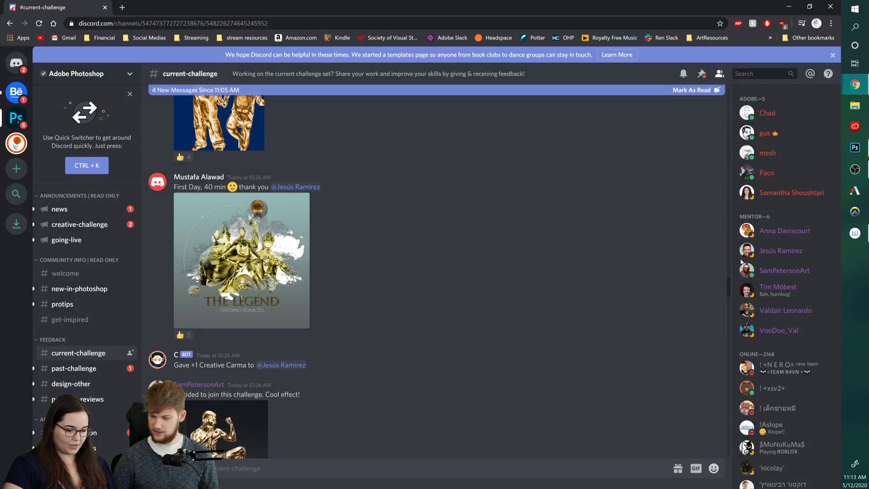
# Step: Look through the older challenge submissions and view the two golden children on dark blue enlarged, closing the preview
pyautogui.scroll(4, 730, 288)
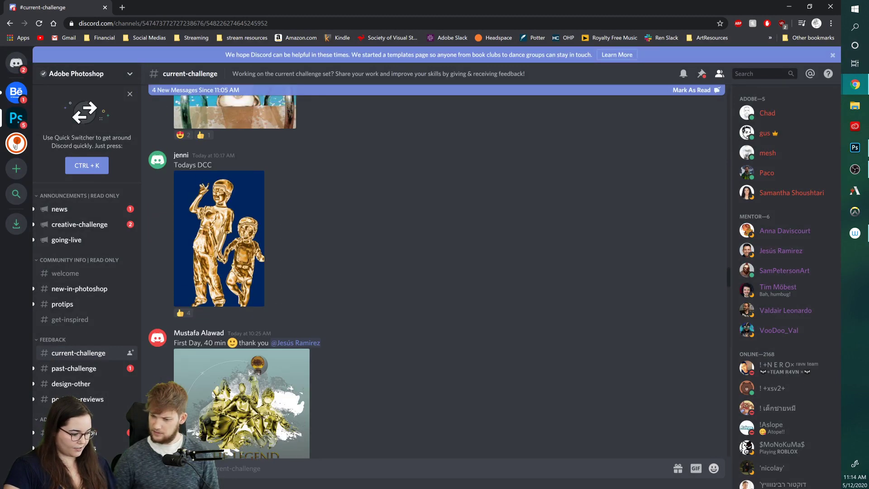
pyautogui.scroll(5, 435, 272)
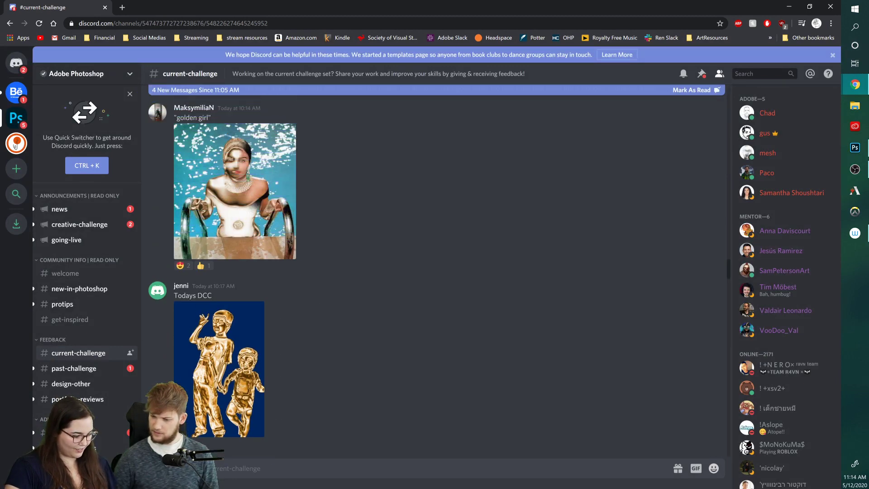
pyautogui.scroll(10, 434, 272)
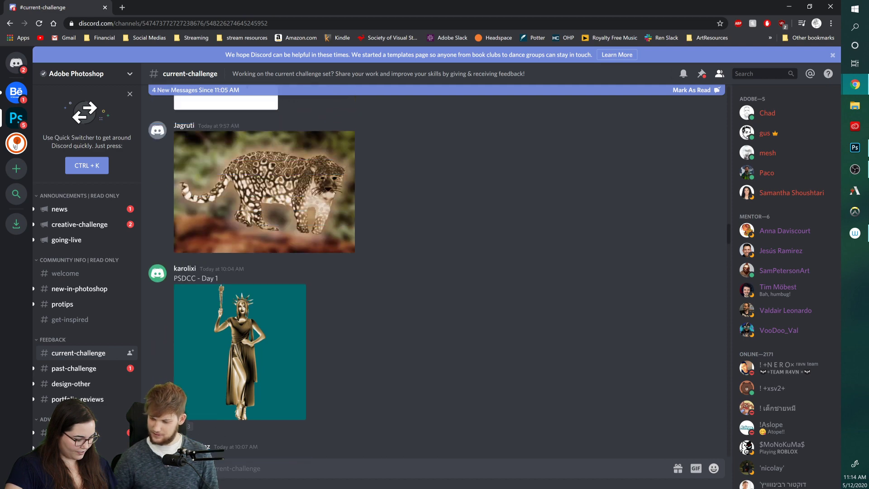
pyautogui.scroll(4, 435, 272)
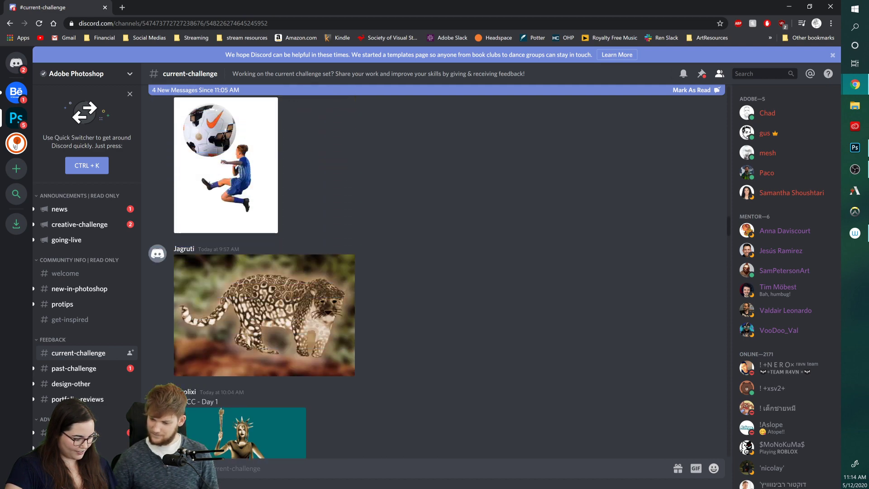
pyautogui.scroll(-15, 715, 272)
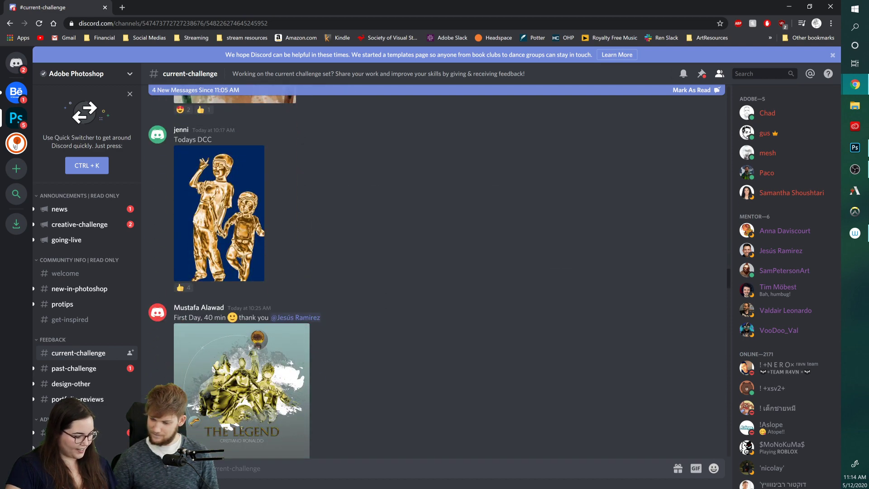
pyautogui.click(248, 283)
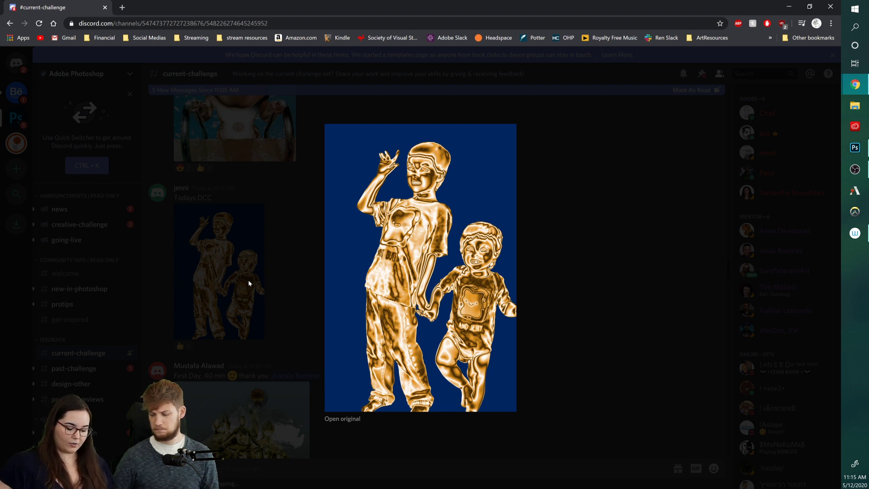
pyautogui.click(581, 316)
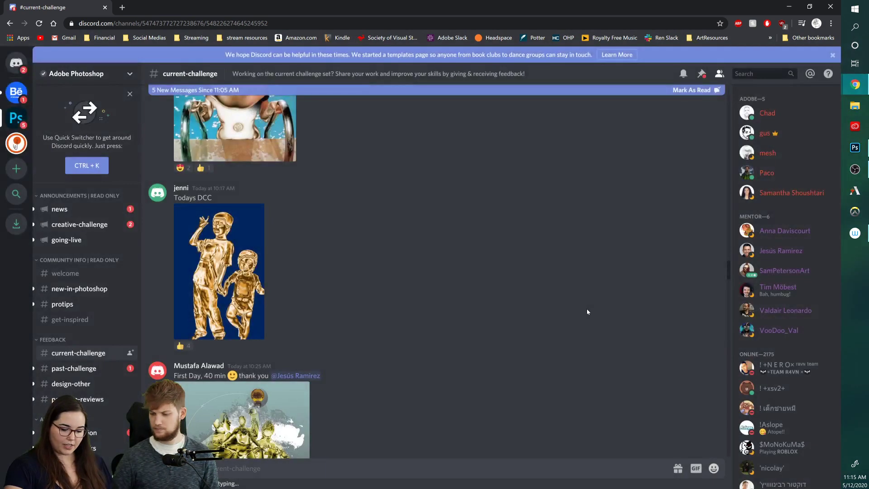
pyautogui.scroll(-10, 581, 316)
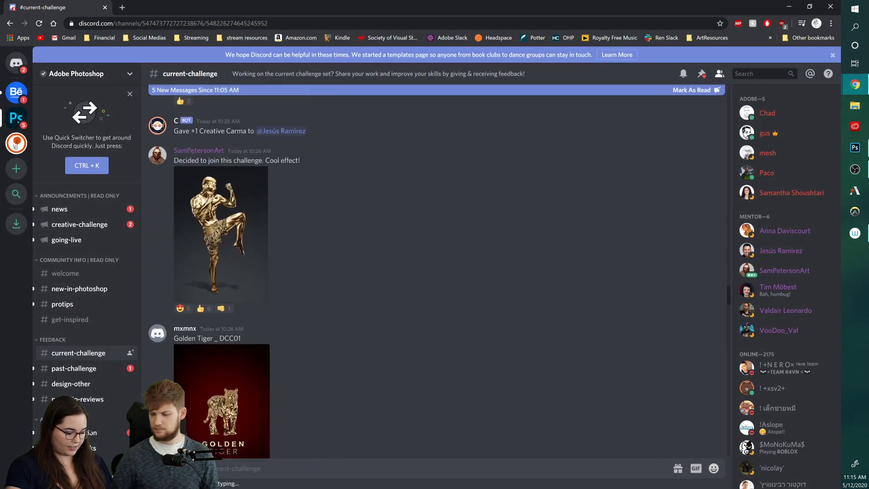
# Step: View the Golden Tiger poster enlarged and close its preview
pyautogui.click(252, 282)
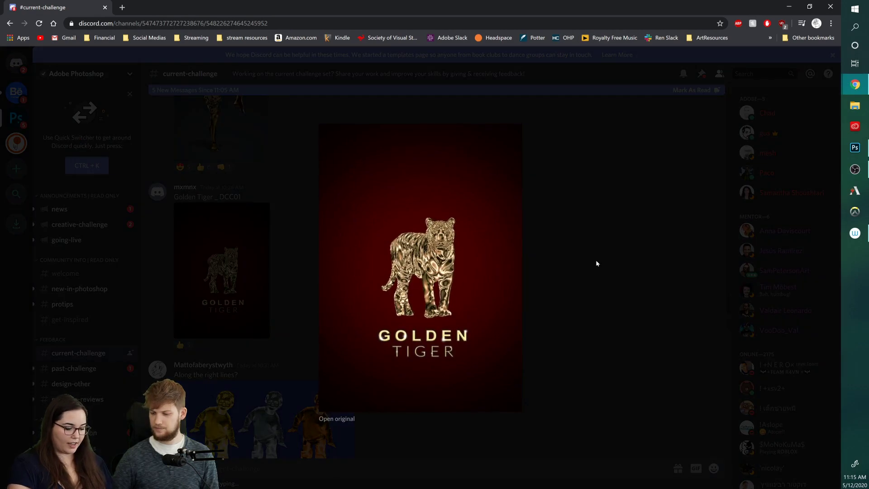
pyautogui.click(599, 271)
pyautogui.scroll(1, 607, 256)
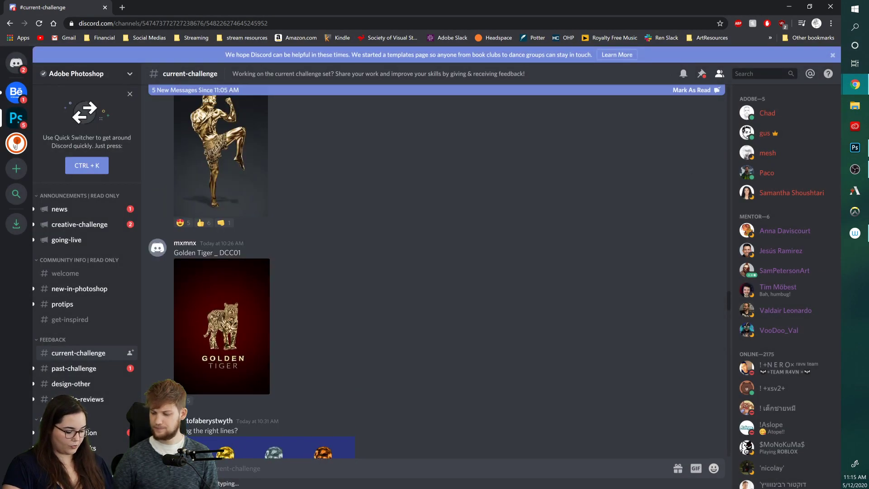
pyautogui.scroll(-4, 607, 256)
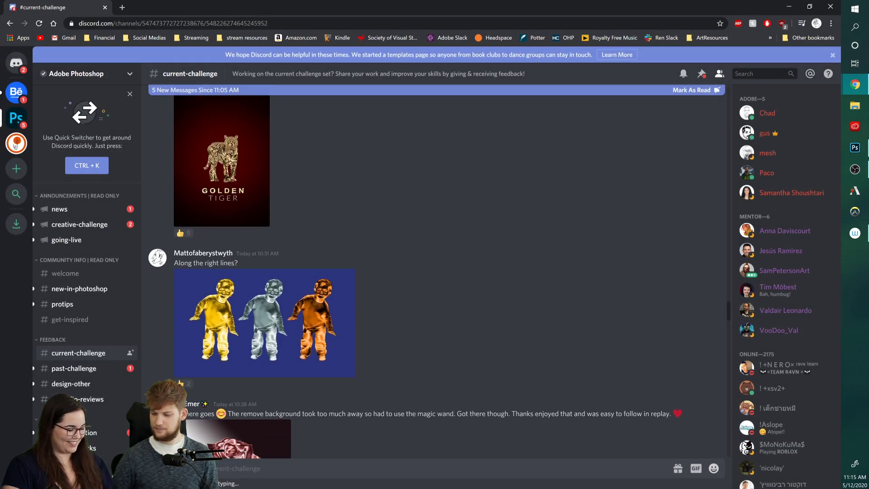
# Step: Look back through the older challenge submissions, from the golden headphones past the leopard and runner to the metallic camel
pyautogui.scroll(10, 435, 272)
pyautogui.scroll(12, 435, 272)
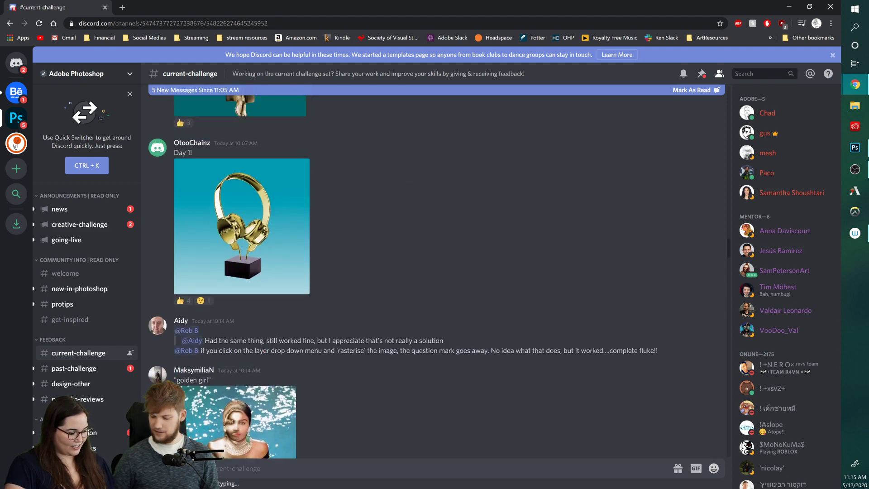
pyautogui.scroll(-3, 435, 272)
pyautogui.scroll(-1, 434, 271)
pyautogui.scroll(6, 435, 271)
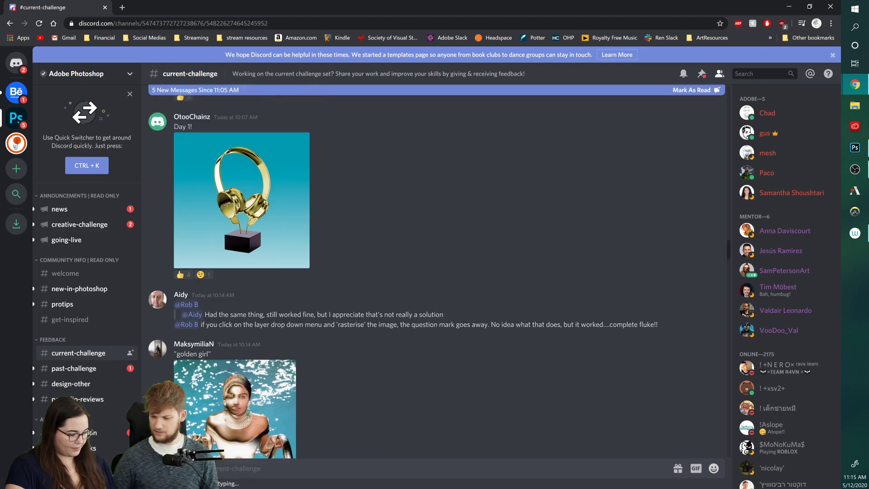
pyautogui.scroll(10, 435, 271)
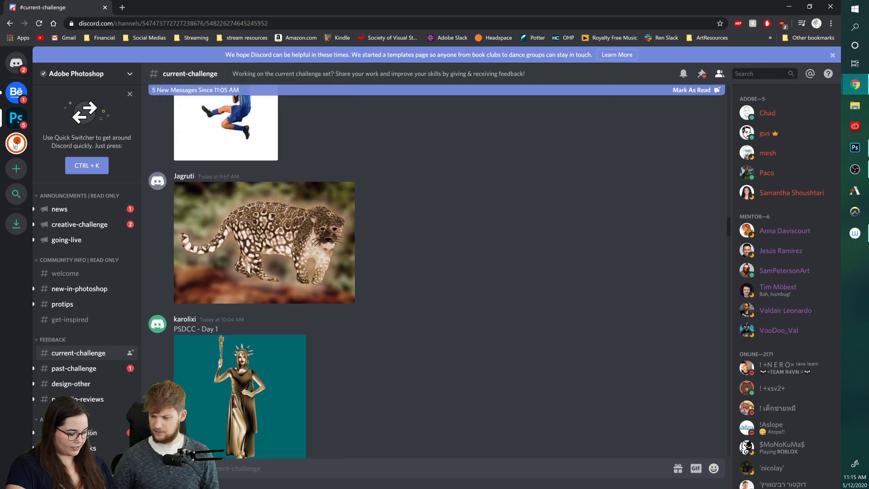
pyautogui.scroll(12, 435, 272)
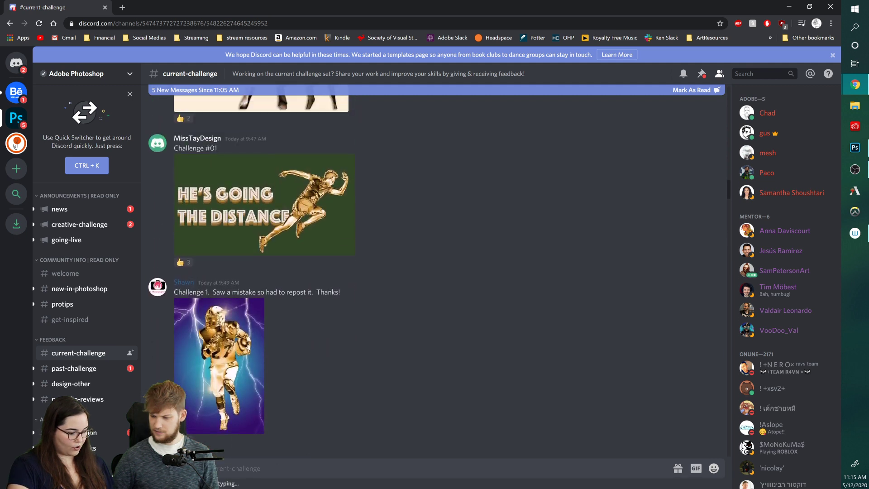
pyautogui.scroll(5, 435, 272)
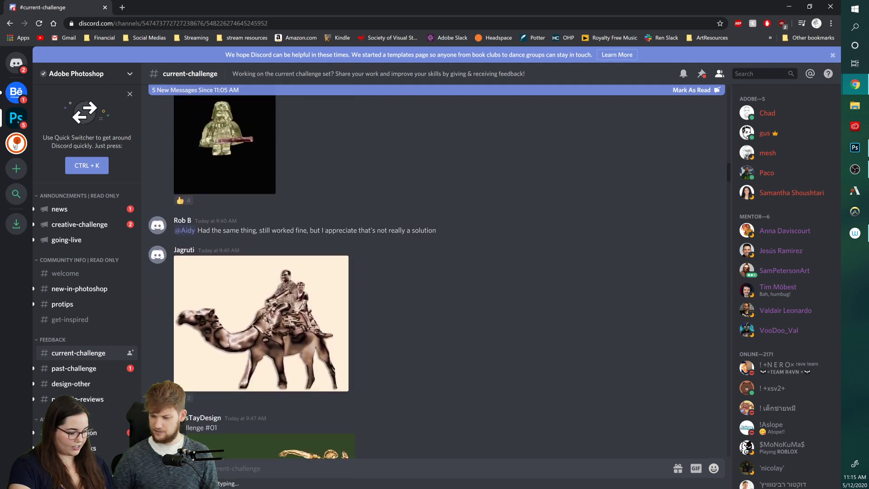
# Step: Examine the earlier posts from the golden Lego figure and golden banana back to the PSDCC Darth Vader cover
pyautogui.scroll(4, 435, 272)
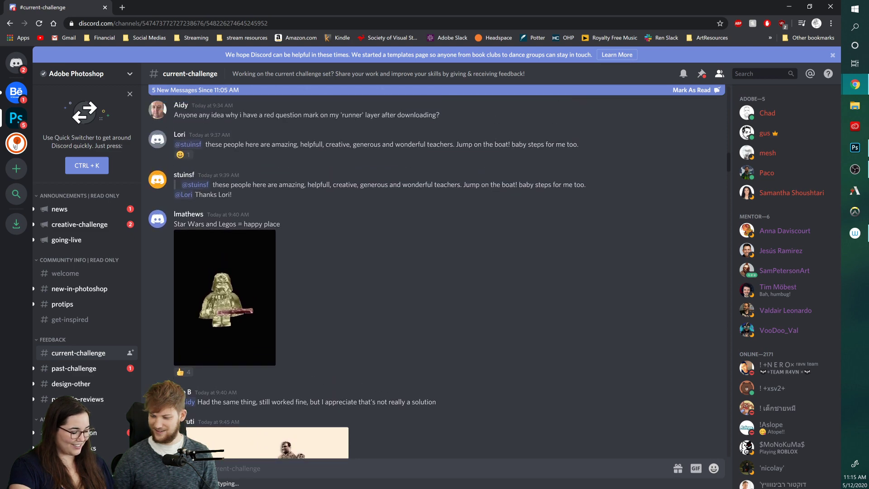
pyautogui.scroll(3, 435, 272)
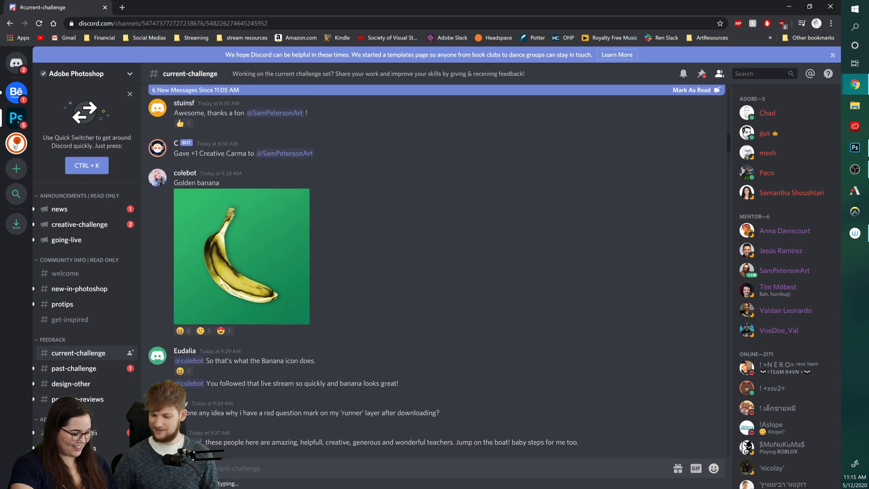
pyautogui.scroll(3, 435, 272)
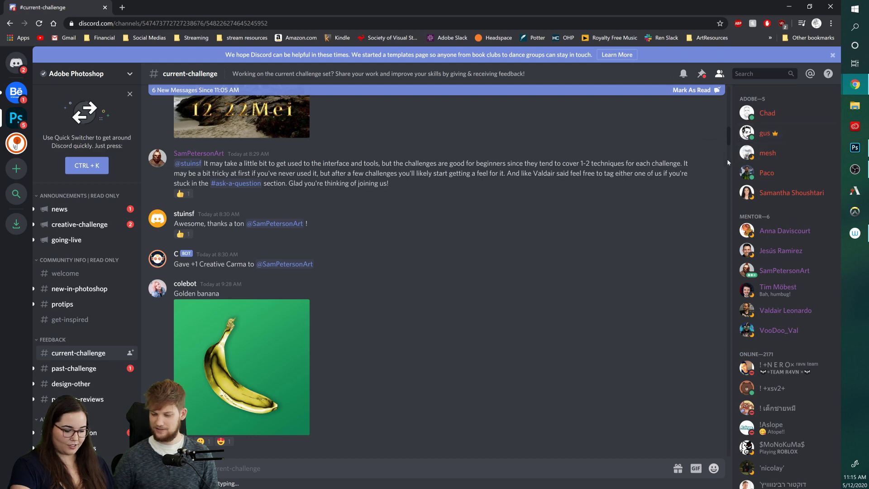
pyautogui.scroll(5, 435, 271)
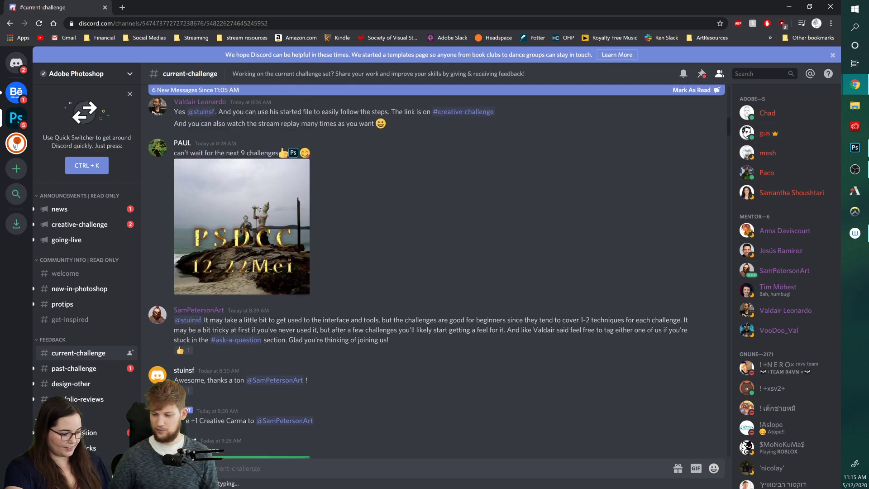
pyautogui.scroll(1, 697, 202)
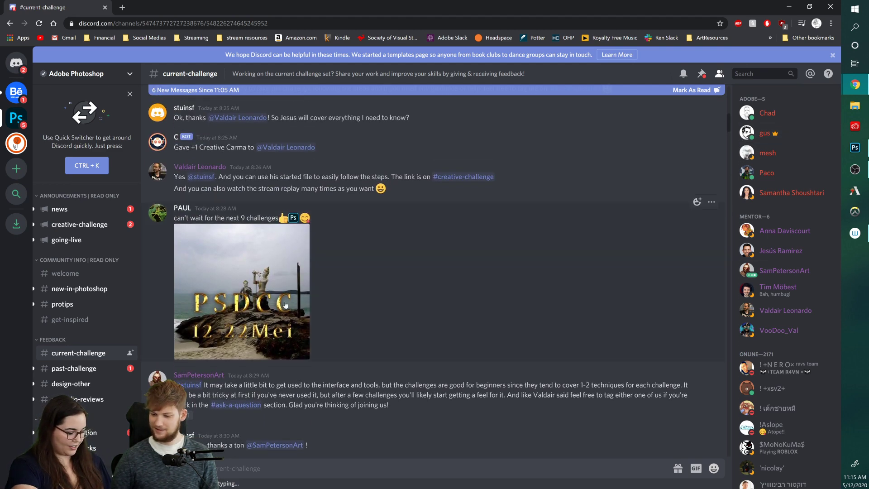
pyautogui.scroll(7, 435, 272)
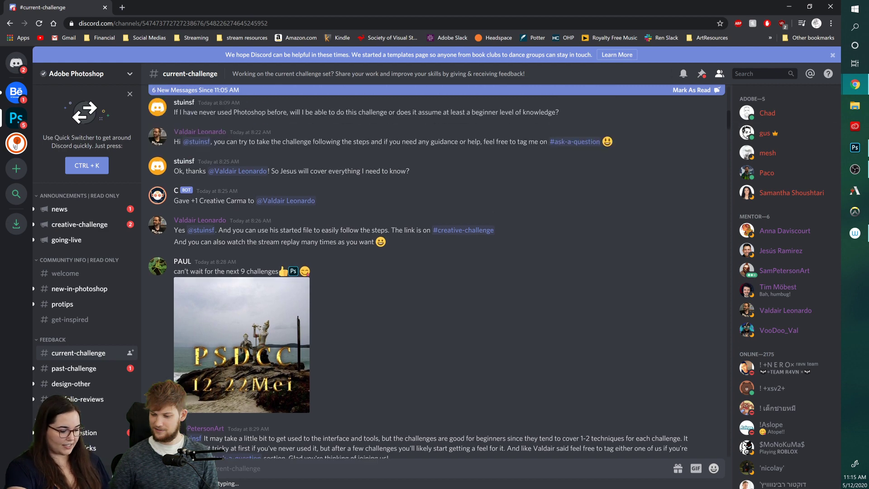
pyautogui.scroll(4, 435, 272)
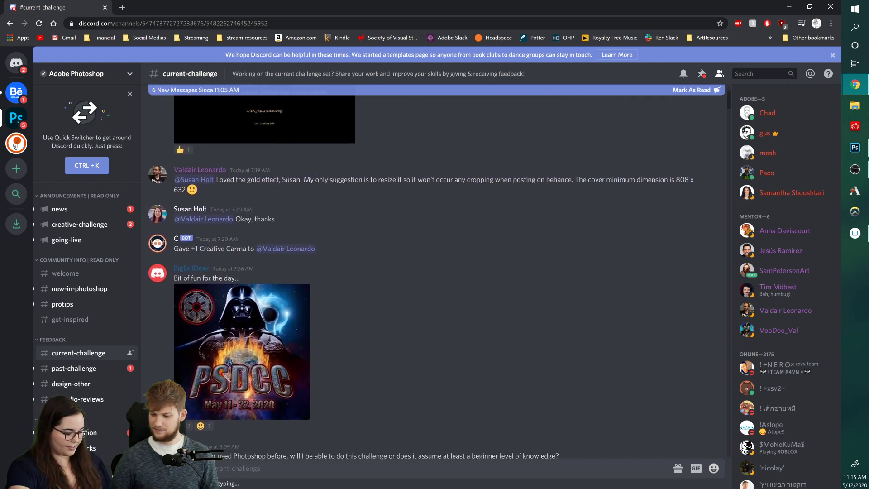
# Step: Return to the newest challenge submissions and examine the Gold Crow and golden runner images
pyautogui.scroll(-15, 435, 272)
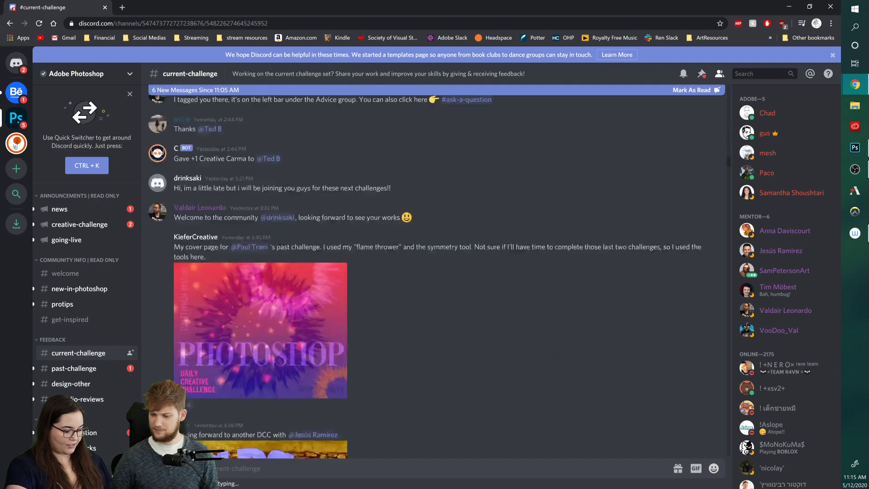
pyautogui.scroll(-20, 434, 272)
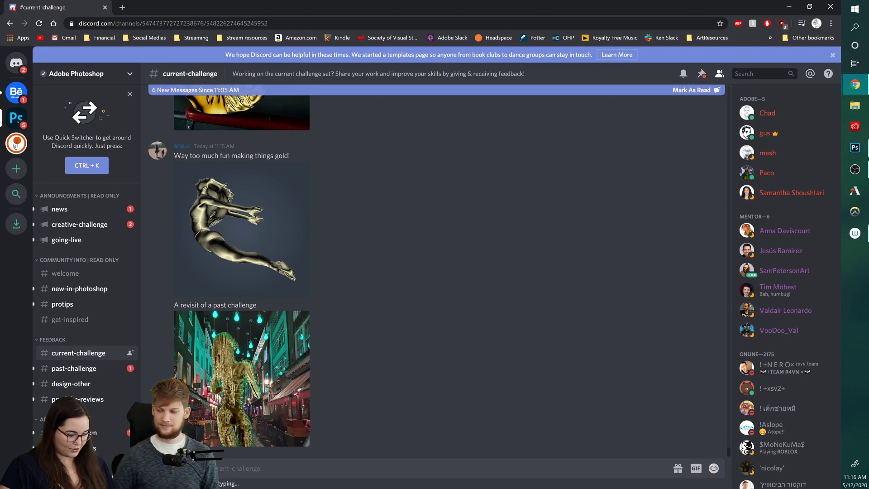
pyautogui.scroll(10, 435, 272)
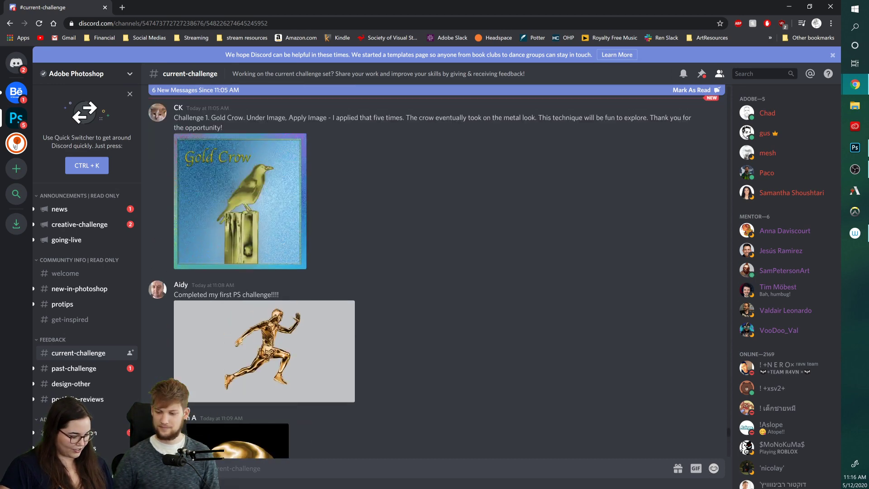
pyautogui.scroll(5, 435, 272)
pyautogui.scroll(-3, 435, 272)
pyautogui.scroll(-5, 434, 272)
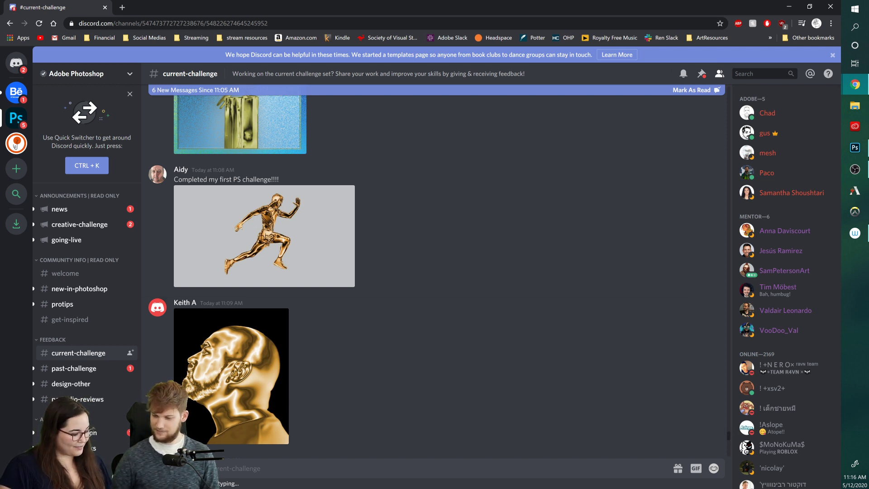
# Step: Examine the golden bearded head, the golden dancer and the revisited past challenge at the end of the channel
pyautogui.scroll(-1, 733, 437)
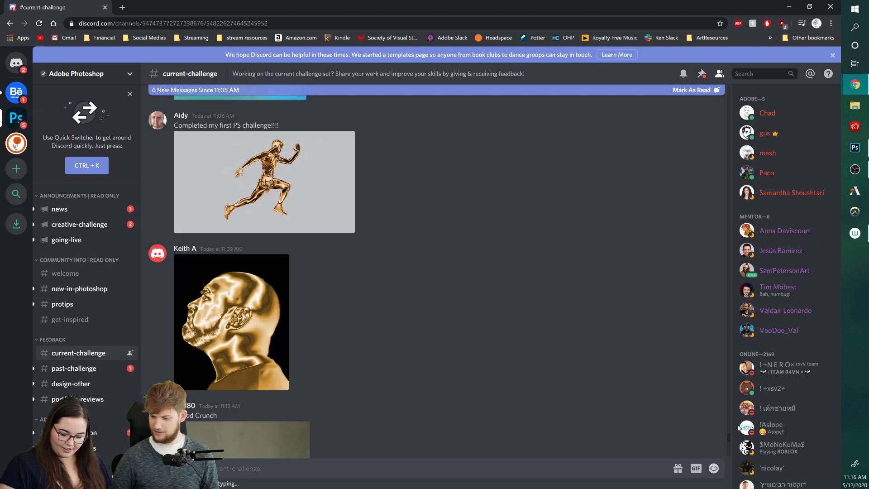
pyautogui.scroll(1, 730, 437)
pyautogui.scroll(-1, 730, 437)
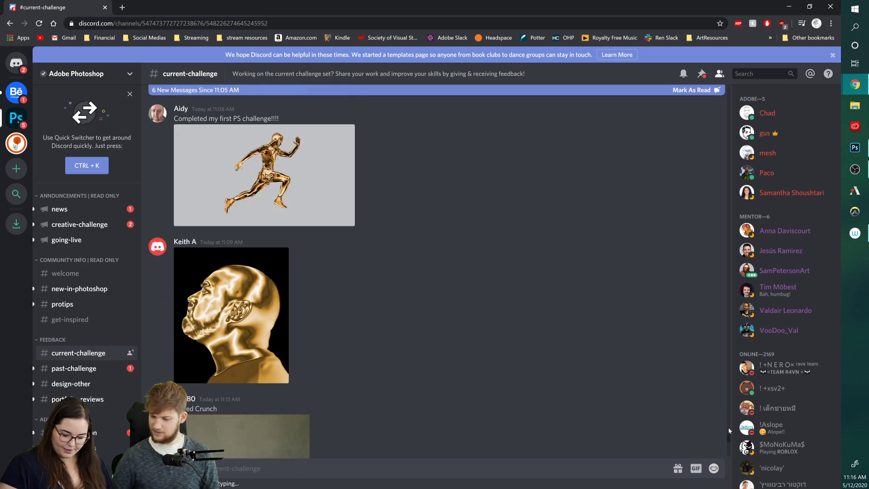
pyautogui.scroll(-4, 729, 437)
pyautogui.scroll(-4, 730, 437)
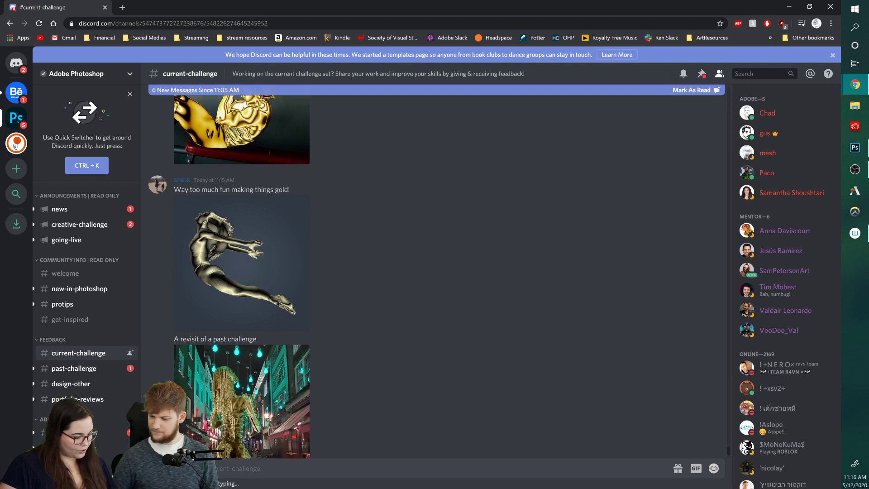
pyautogui.scroll(-1, 436, 272)
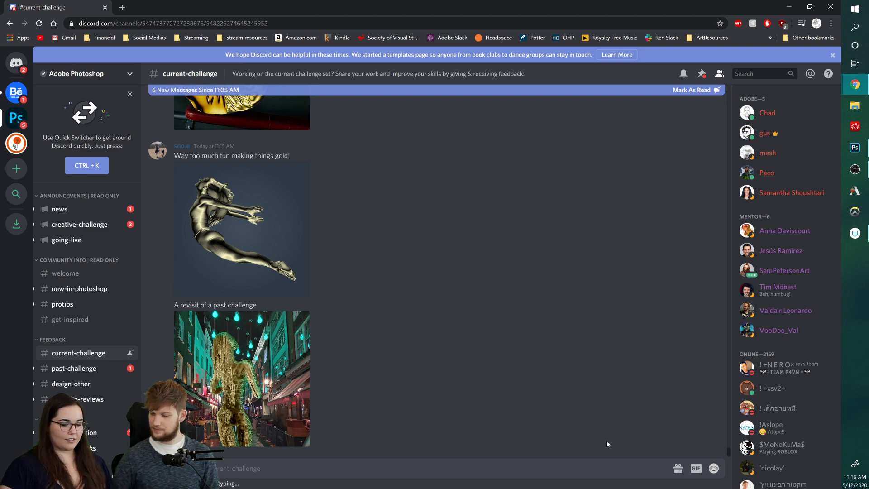
# Step: Switch to Photoshop and check the hidden sketch layers, from Layer 4 copy up to Layer 18, hiding each again
pyautogui.click(790, 7)
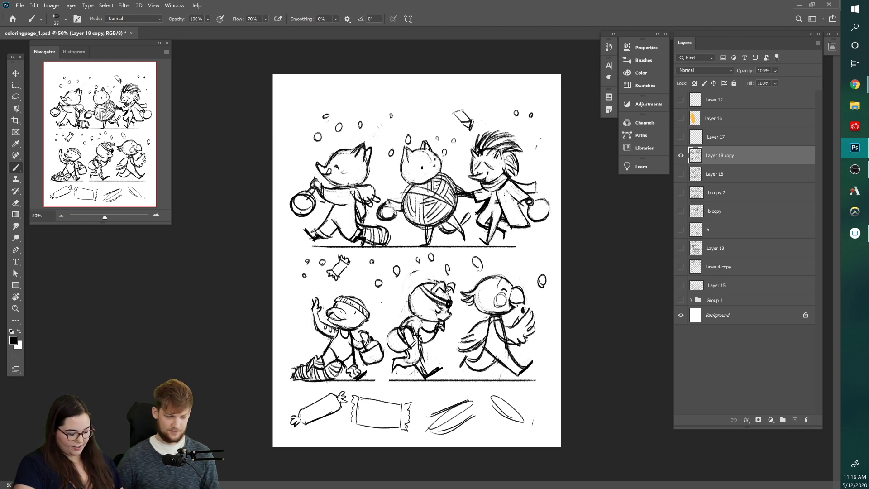
pyautogui.click(681, 267)
pyautogui.click(681, 267)
pyautogui.click(681, 248)
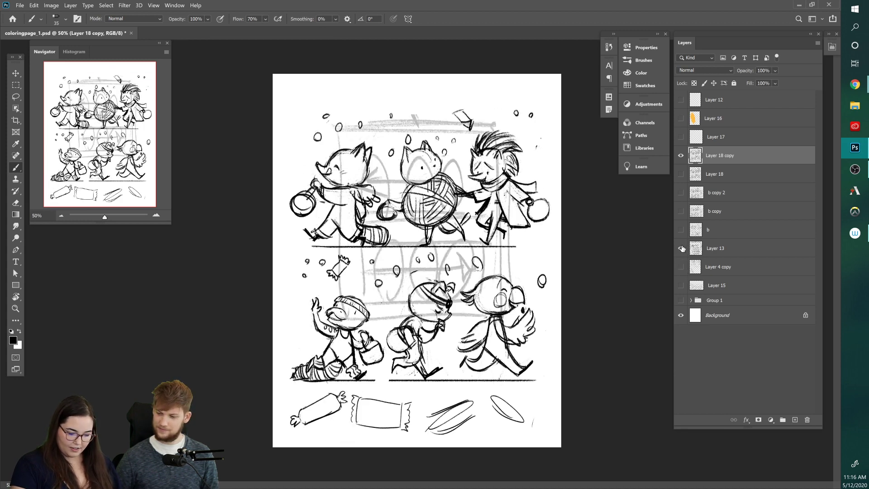
pyautogui.click(681, 248)
pyautogui.click(681, 230)
pyautogui.click(681, 230)
pyautogui.click(682, 193)
pyautogui.click(682, 192)
pyautogui.click(682, 174)
pyautogui.click(682, 174)
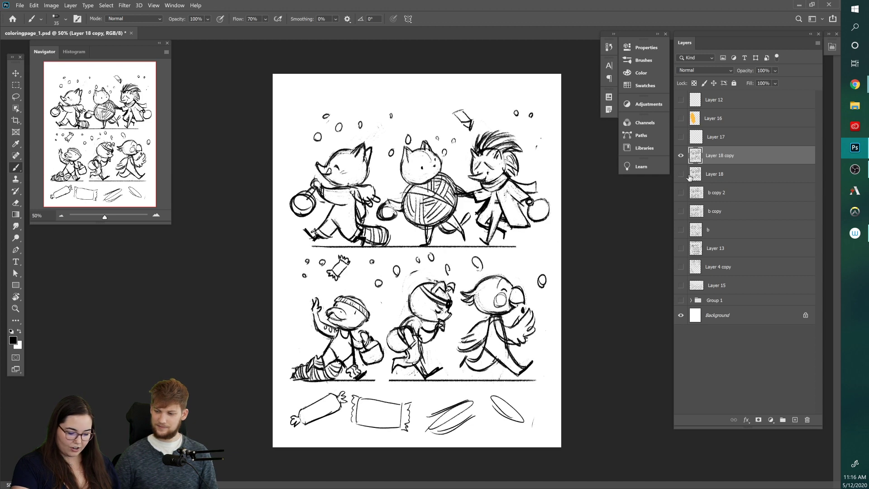
# Step: Show Layer 15 with the handwritten candy names and make Layer 18 copy the active layer
pyautogui.click(681, 285)
pyautogui.click(699, 286)
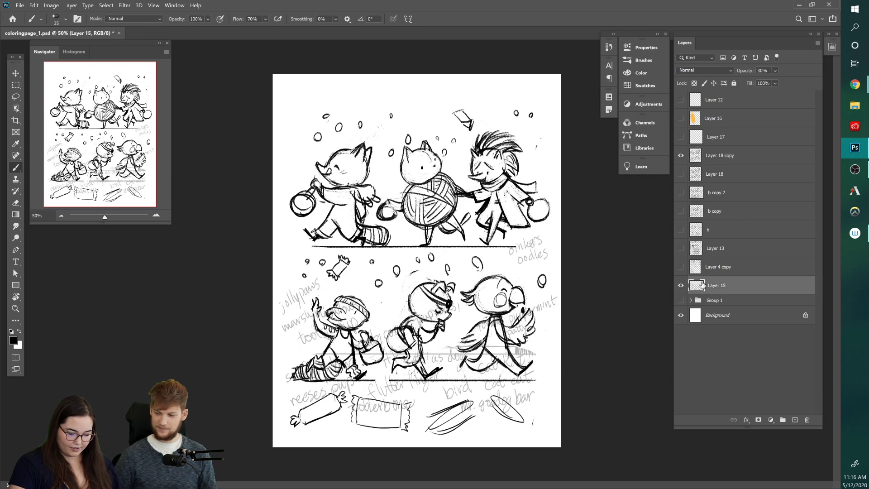
pyautogui.click(731, 159)
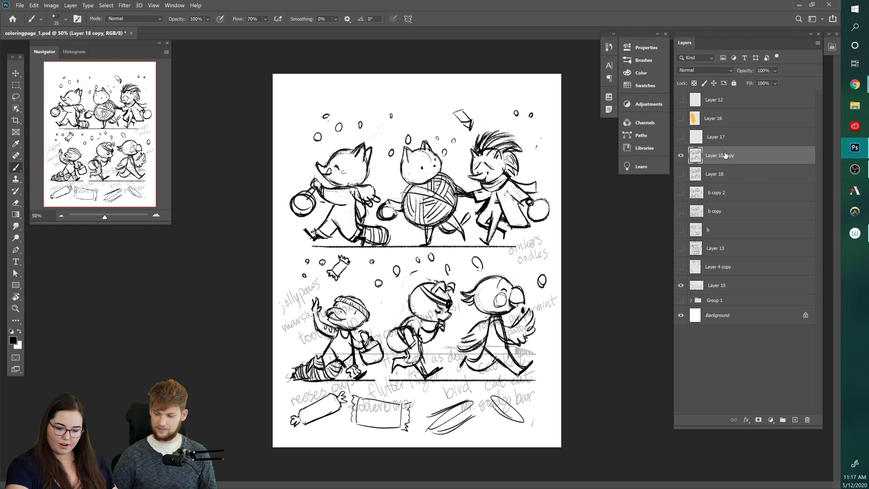
# Step: Hide the Layer 18 copy sketch to read the candy-name notes on their own, and show it again
pyautogui.click(681, 155)
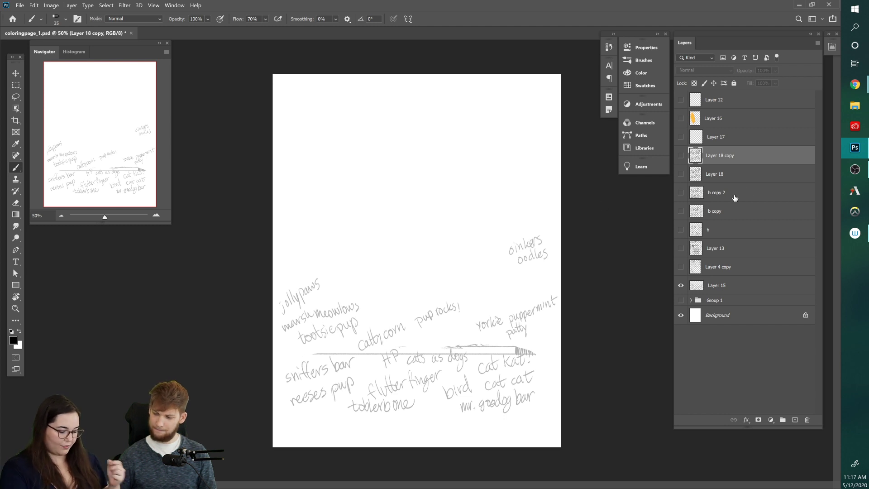
pyautogui.click(681, 156)
pyautogui.click(681, 155)
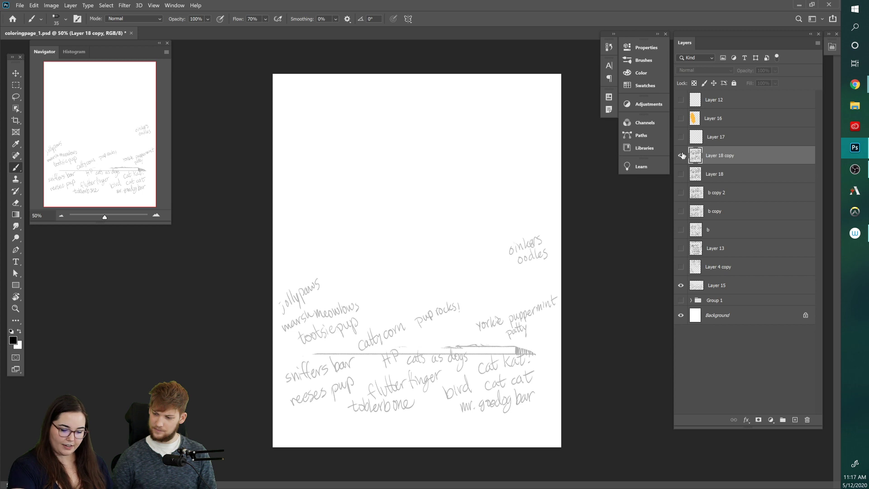
pyautogui.click(681, 155)
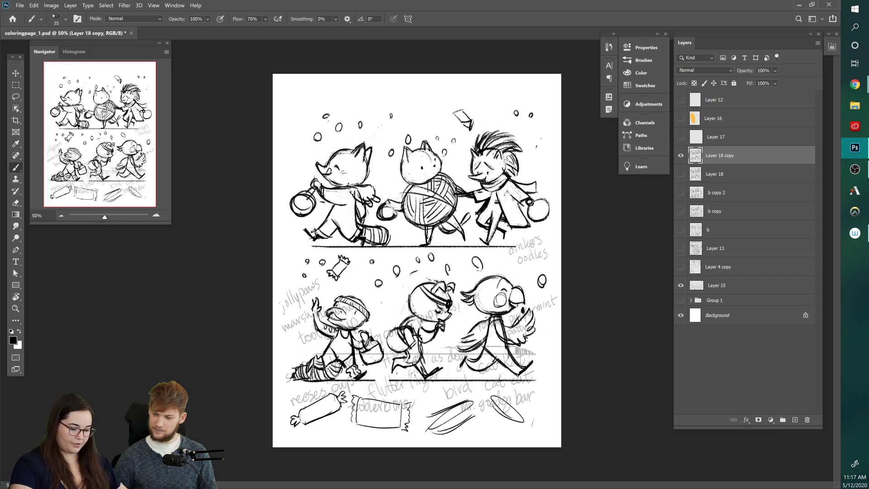
# Step: Sketch a round candy with twisted wrapper ends above the cat's head, cleaning up its outline with the Eraser
pyautogui.moveTo(415, 92)
pyautogui.mouseDown()
pyautogui.moveTo(423, 120)
pyautogui.moveTo(432, 118)
pyautogui.mouseUp()
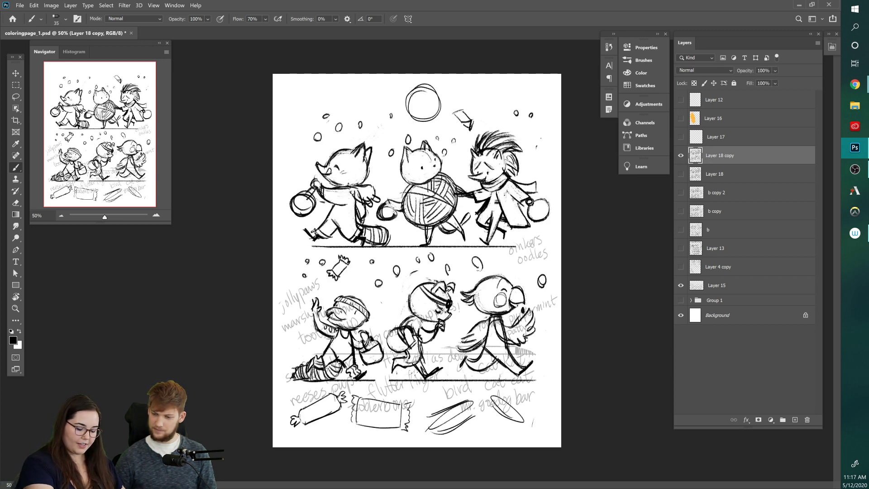
pyautogui.press('e')
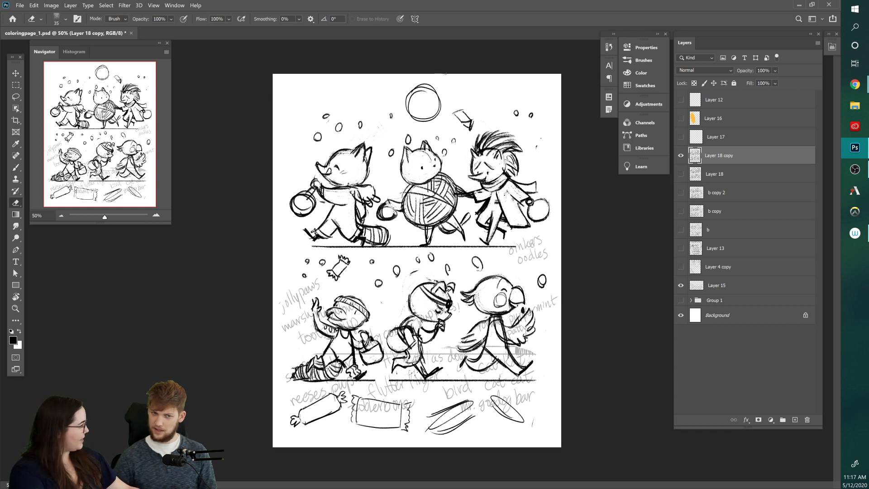
pyautogui.moveTo(423, 90)
pyautogui.mouseDown()
pyautogui.moveTo(436, 93)
pyautogui.moveTo(413, 97)
pyautogui.moveTo(409, 115)
pyautogui.moveTo(398, 110)
pyautogui.moveTo(414, 127)
pyautogui.mouseUp()
pyautogui.press('b')
pyautogui.moveTo(414, 127); pyautogui.dragTo(415, 119)
pyautogui.moveTo(436, 90)
pyautogui.mouseDown()
pyautogui.moveTo(443, 80)
pyautogui.moveTo(446, 95)
pyautogui.mouseUp()
pyautogui.press('e')
pyautogui.press('b')
pyautogui.moveTo(440, 86)
pyautogui.mouseDown()
pyautogui.moveTo(447, 96)
pyautogui.moveTo(439, 114)
pyautogui.moveTo(409, 116)
pyautogui.moveTo(433, 86)
pyautogui.mouseUp()
pyautogui.moveTo(410, 114); pyautogui.dragTo(402, 117)
pyautogui.moveTo(410, 115); pyautogui.dragTo(408, 125)
# Step: Letter "YORKIE PUPPERMINT PATTY" inside the round candy above the cat
pyautogui.moveTo(437, 93)
pyautogui.mouseDown()
pyautogui.moveTo(448, 99)
pyautogui.moveTo(419, 101)
pyautogui.mouseUp()
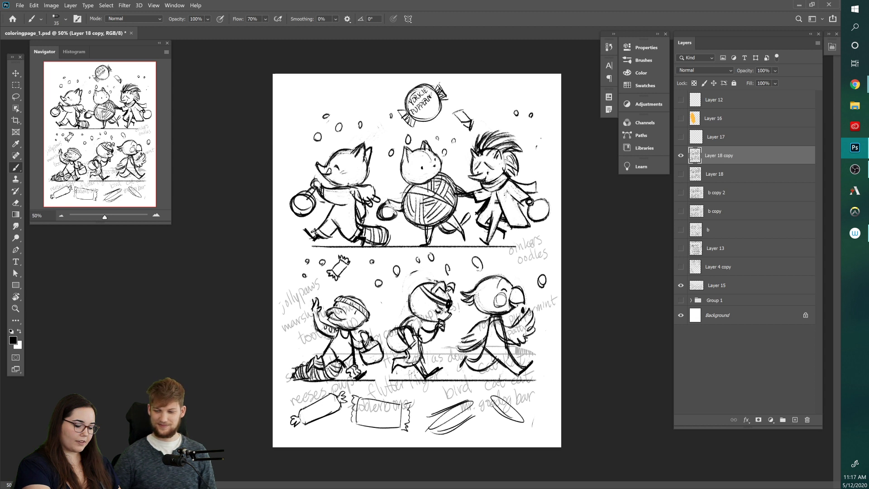
pyautogui.moveTo(420, 112); pyautogui.dragTo(422, 115)
pyautogui.moveTo(425, 110); pyautogui.dragTo(427, 116)
pyautogui.moveTo(424, 114)
pyautogui.mouseDown()
pyautogui.moveTo(433, 105)
pyautogui.moveTo(432, 112)
pyautogui.mouseUp()
pyautogui.press('e')
pyautogui.press('b')
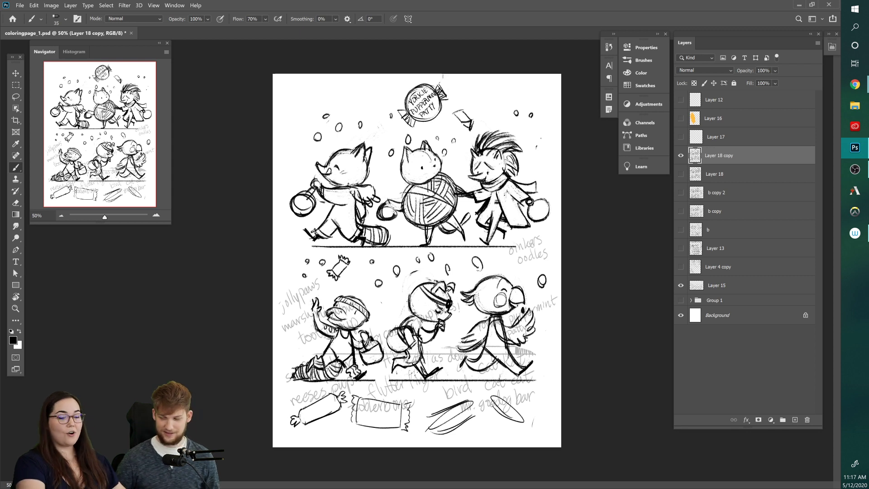
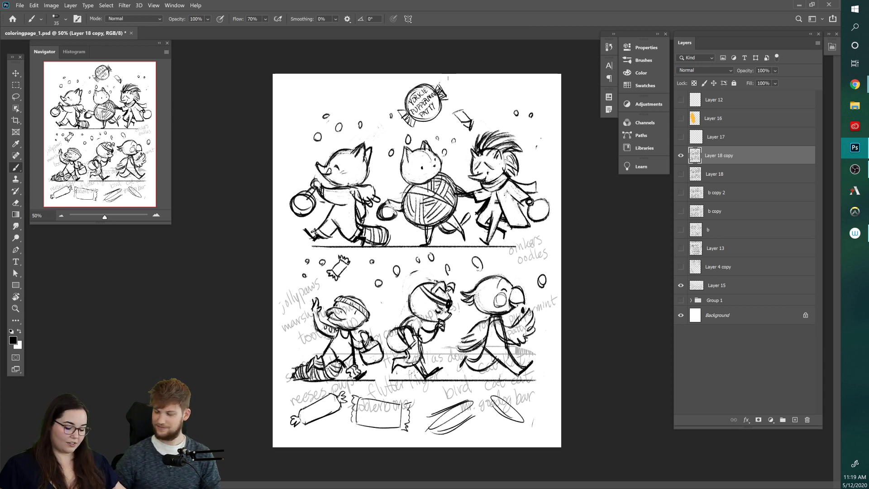
# Step: Letter "reeses pup" inside the twist-wrapped candy at the start of the bottom candy row
pyautogui.doubleClick(716, 155)
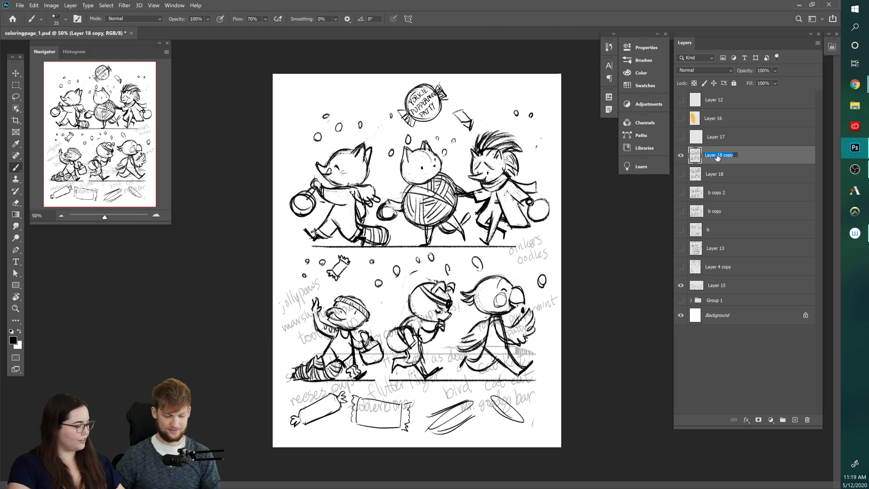
pyautogui.click(754, 160)
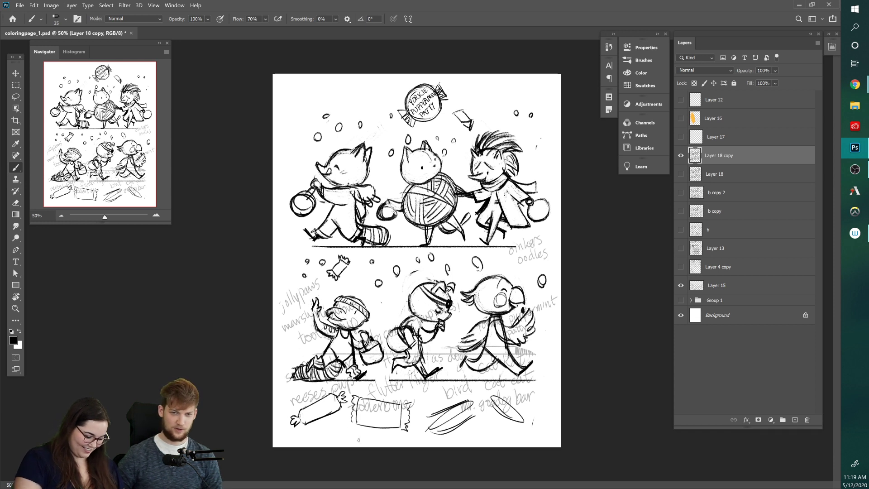
pyautogui.moveTo(305, 414); pyautogui.dragTo(321, 408)
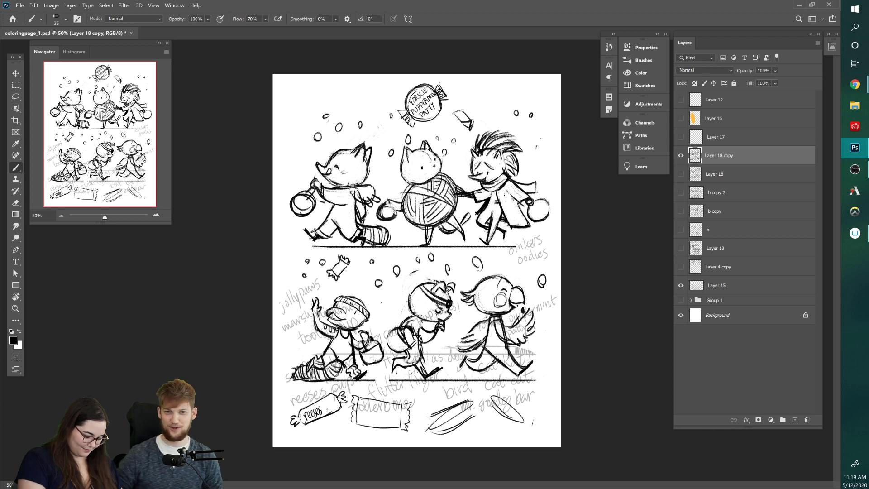
pyautogui.moveTo(325, 407); pyautogui.dragTo(332, 411)
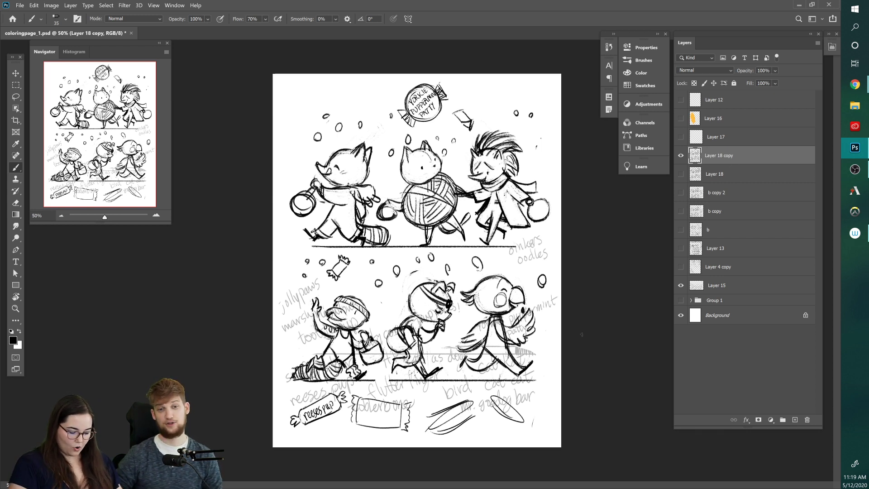
# Step: Redraw the third candy in the bottom row as a tilted square wrapper with crimped ends, cleaning up its outline with the Eraser
pyautogui.moveTo(435, 409)
pyautogui.mouseDown()
pyautogui.moveTo(456, 431)
pyautogui.moveTo(436, 408)
pyautogui.moveTo(442, 397)
pyautogui.moveTo(439, 412)
pyautogui.moveTo(467, 402)
pyautogui.moveTo(474, 416)
pyautogui.moveTo(441, 432)
pyautogui.moveTo(454, 396)
pyautogui.moveTo(468, 416)
pyautogui.moveTo(453, 429)
pyautogui.moveTo(471, 419)
pyautogui.moveTo(452, 397)
pyautogui.mouseUp()
pyautogui.press('e')
pyautogui.press('b')
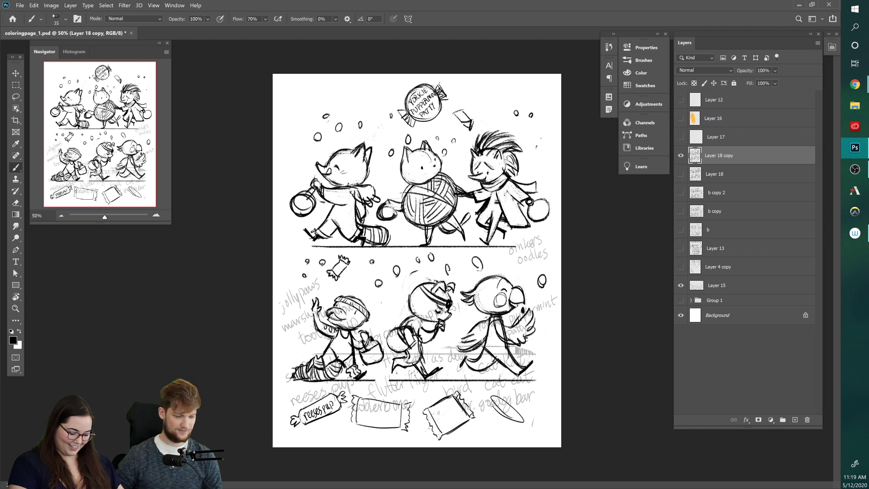
pyautogui.press('e')
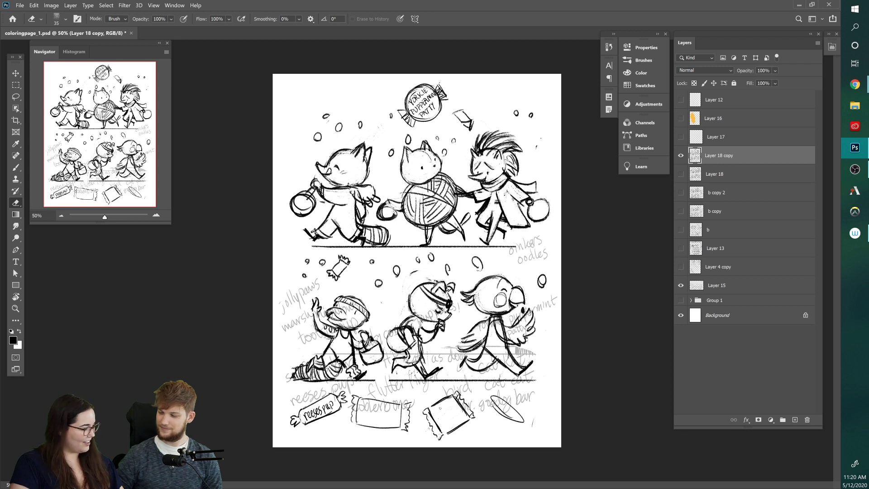
pyautogui.press('b')
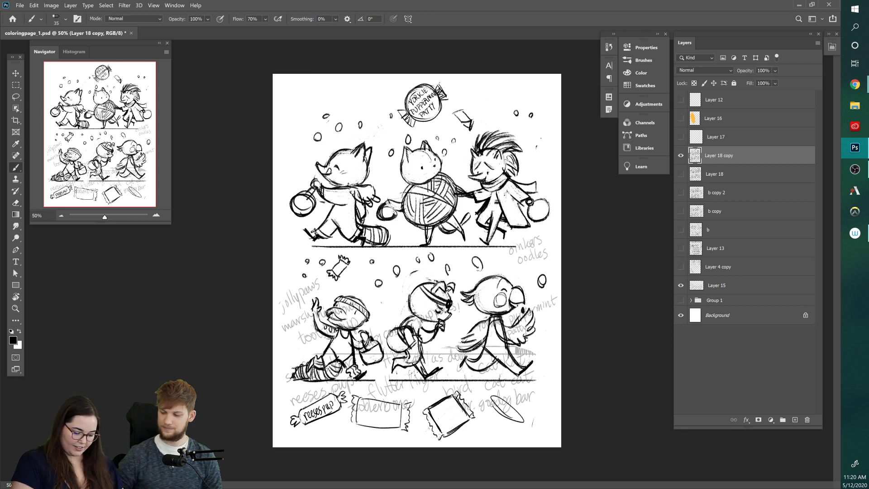
pyautogui.press('e')
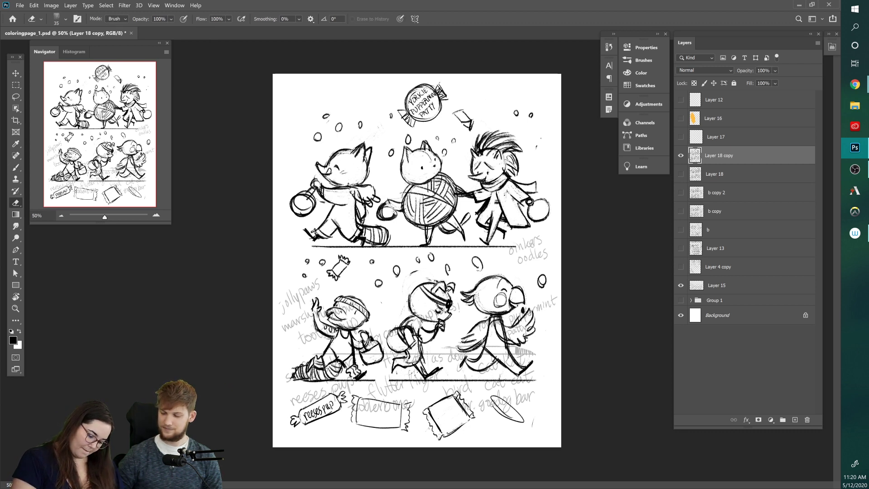
pyautogui.press('b')
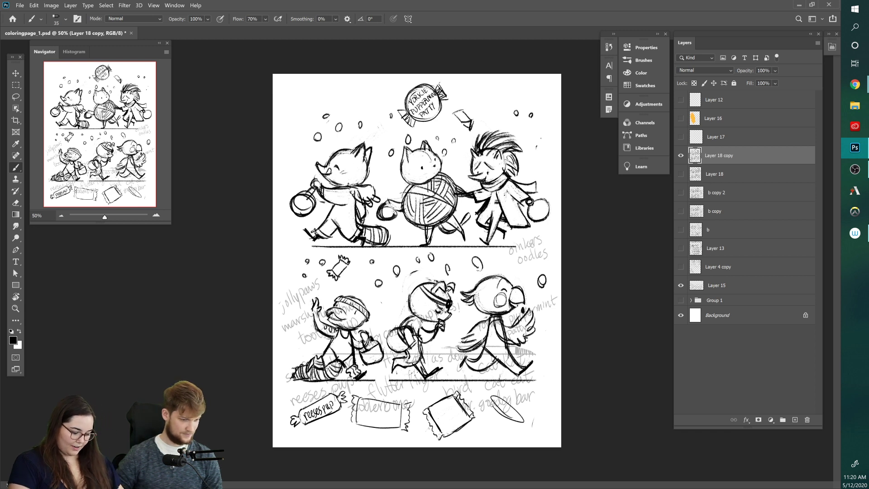
# Step: Letter "Reeses Pup" inside the tilted square wrapper and erase the lettering from the twist-wrapped candy
pyautogui.moveTo(437, 414); pyautogui.dragTo(455, 406)
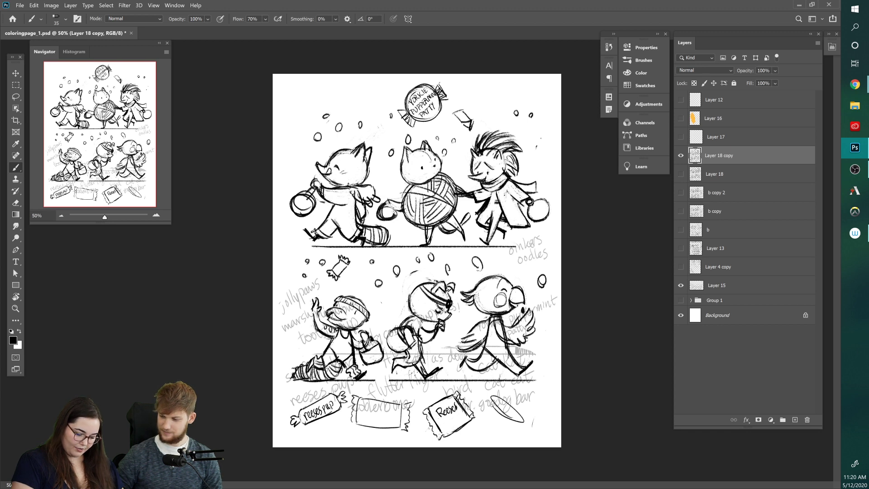
pyautogui.moveTo(445, 428); pyautogui.dragTo(463, 415)
pyautogui.press('e')
pyautogui.moveTo(332, 405)
pyautogui.mouseDown()
pyautogui.moveTo(304, 418)
pyautogui.moveTo(323, 408)
pyautogui.mouseUp()
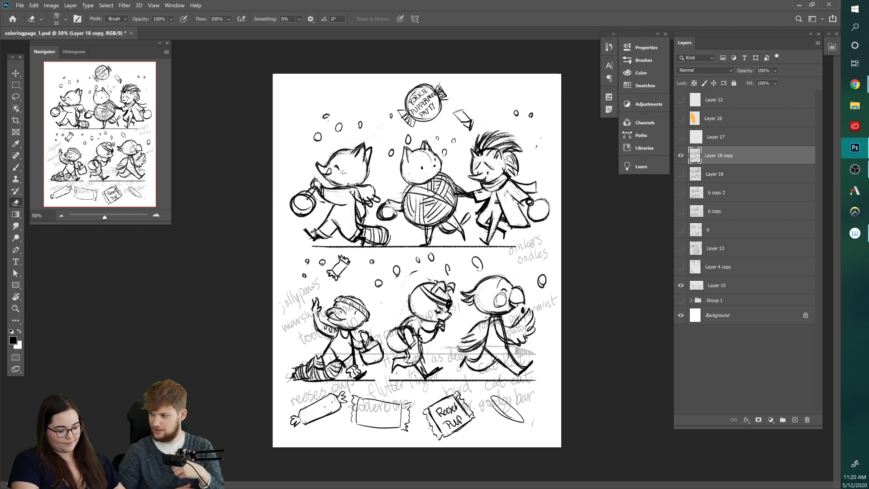
pyautogui.press('b')
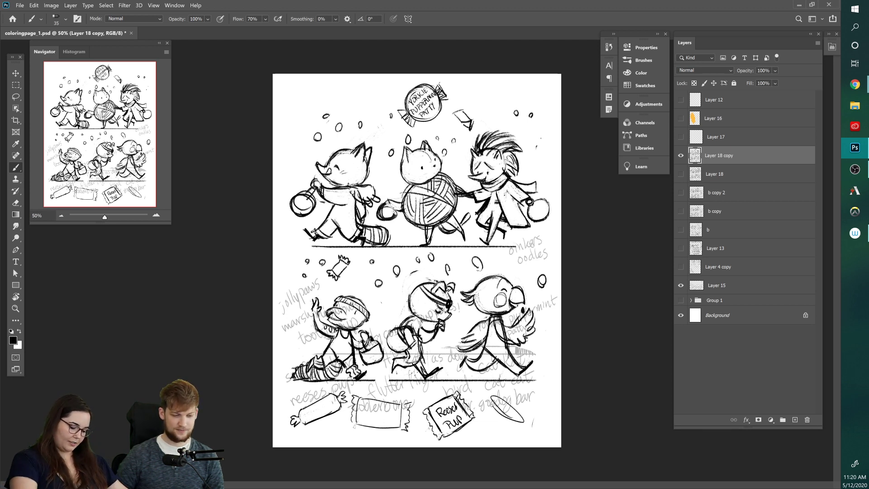
# Step: Lasso the round YORKIE PUPPERMINT PATTY candy above the cat and cut it onto its own layer
pyautogui.press('l')
pyautogui.moveTo(449, 119)
pyautogui.mouseDown()
pyautogui.moveTo(439, 81)
pyautogui.moveTo(402, 114)
pyautogui.moveTo(403, 130)
pyautogui.moveTo(450, 111)
pyautogui.moveTo(461, 126)
pyautogui.moveTo(521, 319)
pyautogui.moveTo(522, 414)
pyautogui.moveTo(517, 410)
pyautogui.moveTo(545, 428)
pyautogui.moveTo(554, 402)
pyautogui.moveTo(478, 380)
pyautogui.moveTo(430, 169)
pyautogui.moveTo(432, 94)
pyautogui.mouseUp()
pyautogui.press('v')
pyautogui.hotkey('ctrl', 'j')
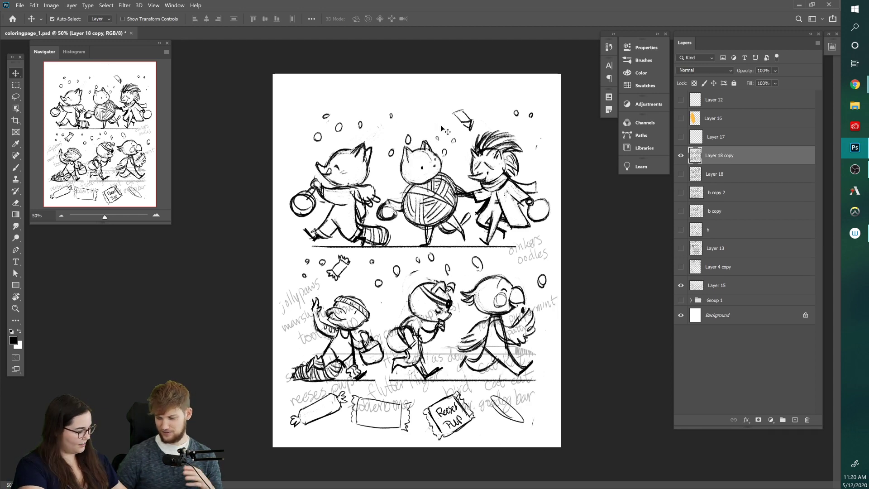
# Step: Delete the rough oval at the end of the bottom candy row from Layer 18 copy
pyautogui.press('l')
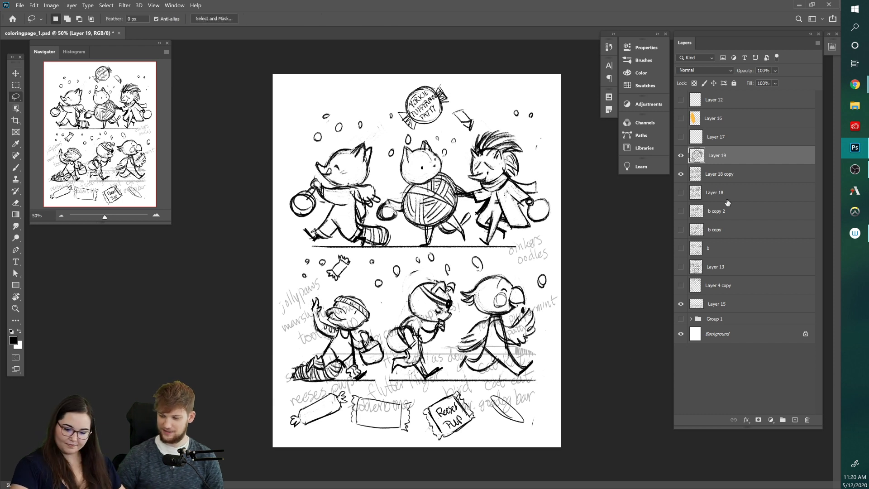
pyautogui.click(719, 174)
pyautogui.moveTo(504, 390)
pyautogui.mouseDown()
pyautogui.moveTo(499, 429)
pyautogui.moveTo(554, 403)
pyautogui.mouseUp()
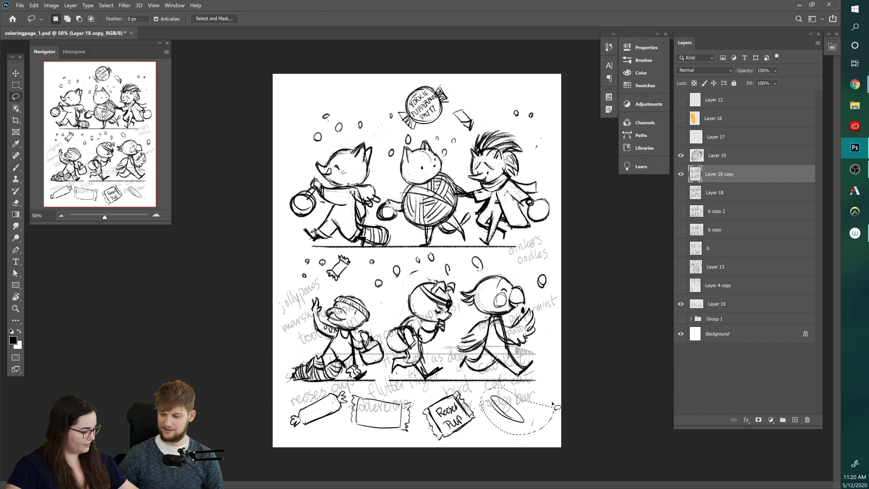
pyautogui.press('Delete')
# Step: Move the round candy on Layer 19 to the end of the bottom candy row and rotate it clockwise
pyautogui.click(718, 156)
pyautogui.press('v')
pyautogui.moveTo(430, 112)
pyautogui.mouseDown()
pyautogui.moveTo(503, 202)
pyautogui.moveTo(529, 413)
pyautogui.mouseUp()
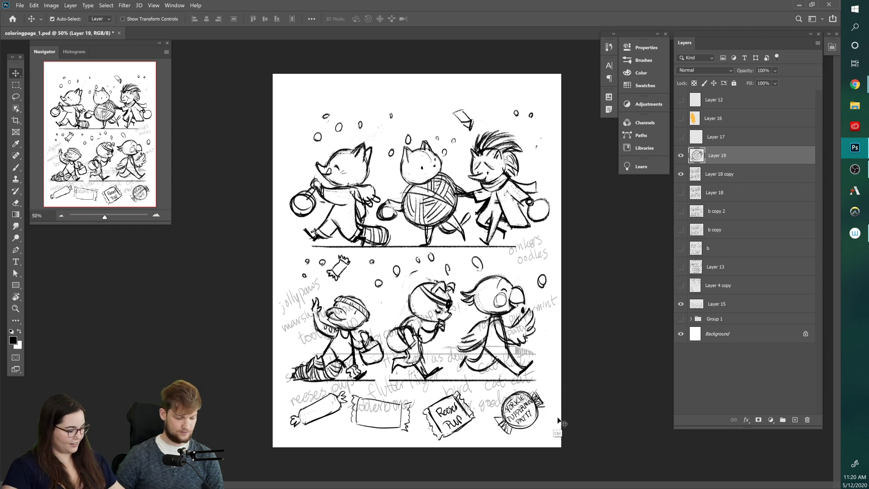
pyautogui.hotkey('ctrl', 't')
pyautogui.moveTo(554, 379); pyautogui.dragTo(523, 417)
pyautogui.press('Return')
# Step: Letter "Mr Goodog BAR" inside the blank twist-wrapped candy on Layer 18 copy
pyautogui.click(733, 174)
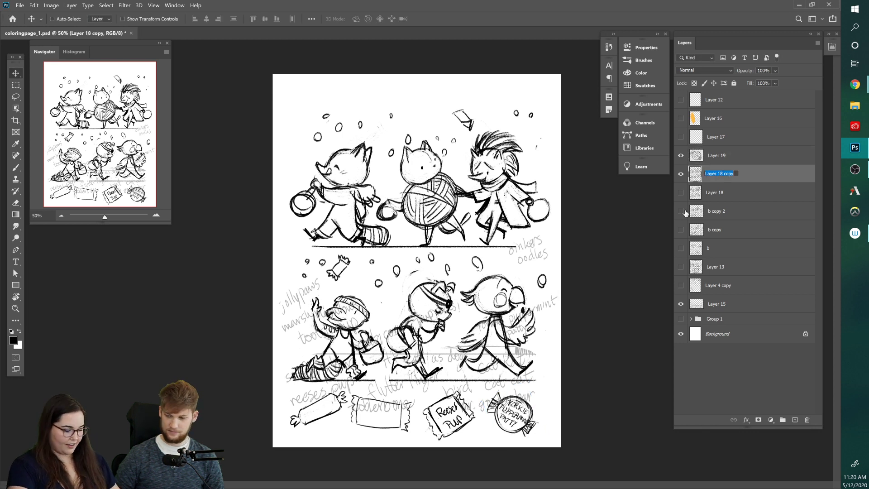
pyautogui.press('b')
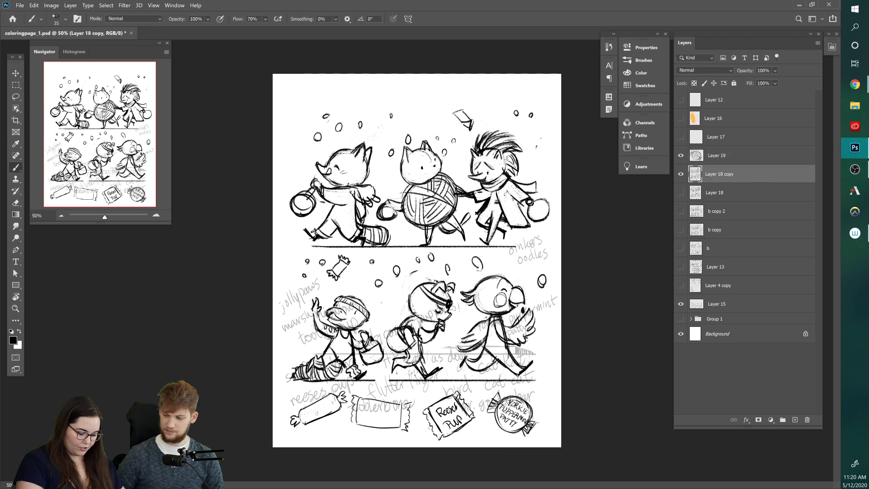
pyautogui.moveTo(303, 419)
pyautogui.mouseDown()
pyautogui.moveTo(327, 400)
pyautogui.moveTo(330, 408)
pyautogui.mouseUp()
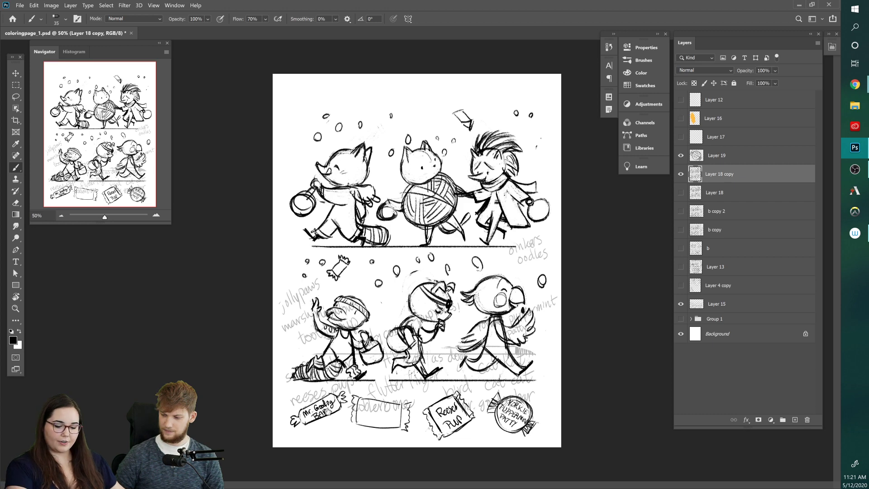
# Step: Hide Layer 15 with the handwritten candy names, keeping the Layer 18 copy sketch shown
pyautogui.click(681, 174)
pyautogui.click(681, 175)
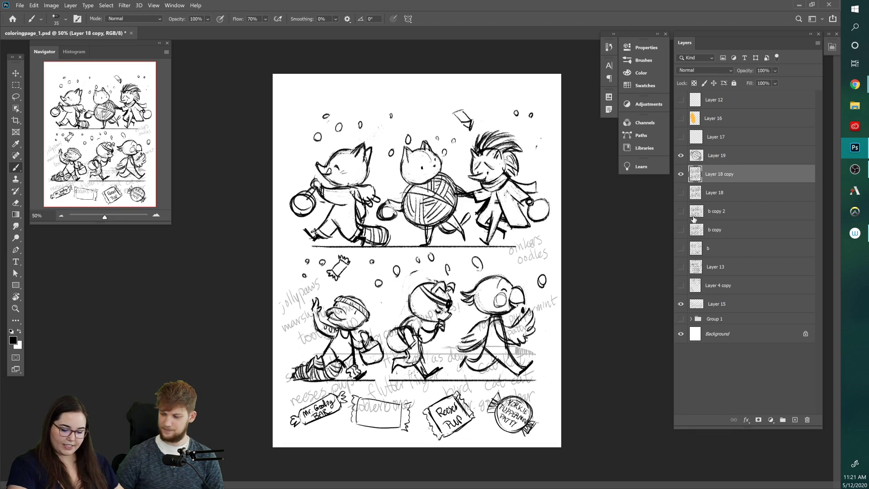
pyautogui.click(681, 304)
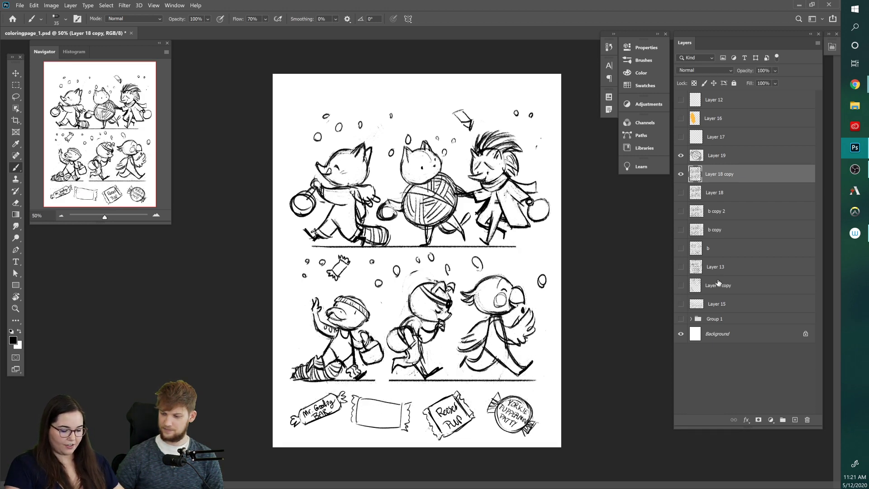
# Step: Refine the cat's face and redraw its tail as an upward curl behind the yarn ball, erasing stray lines
pyautogui.press('w')
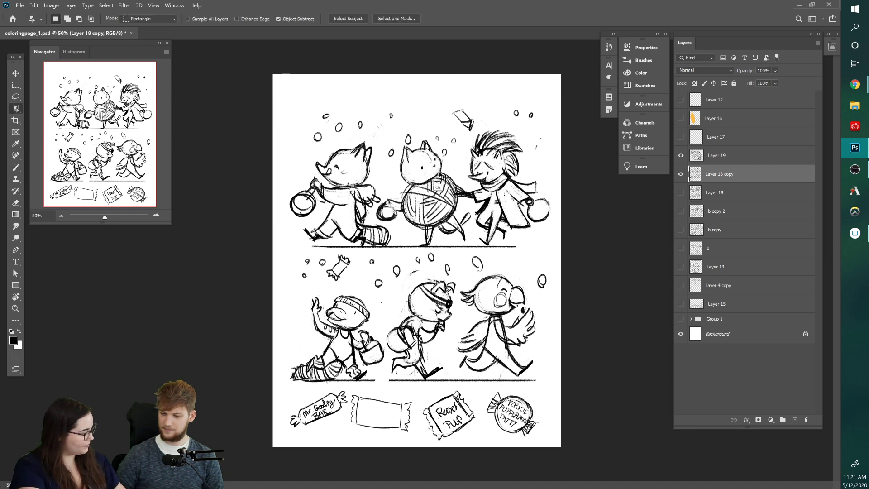
pyautogui.press('b')
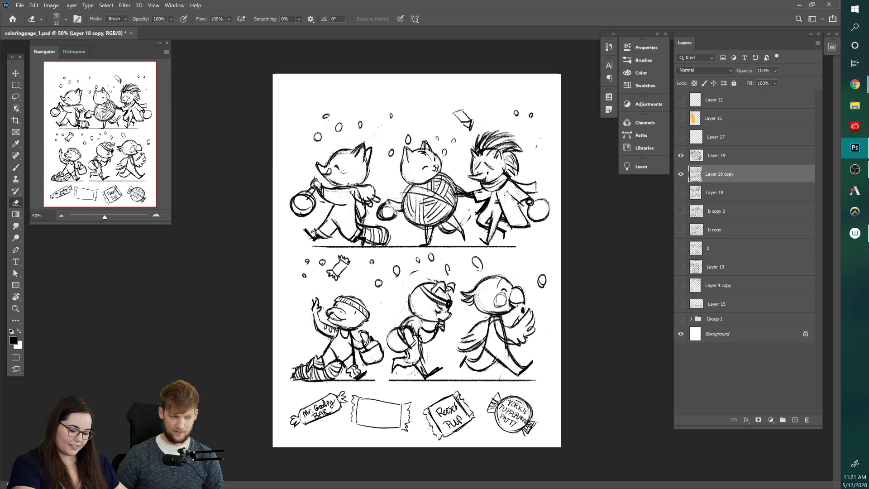
pyautogui.moveTo(467, 206); pyautogui.dragTo(462, 226)
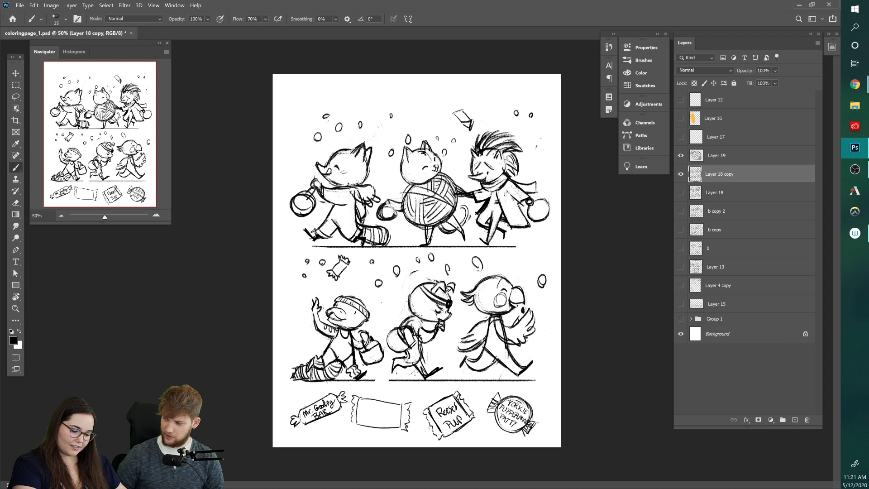
pyautogui.press('e')
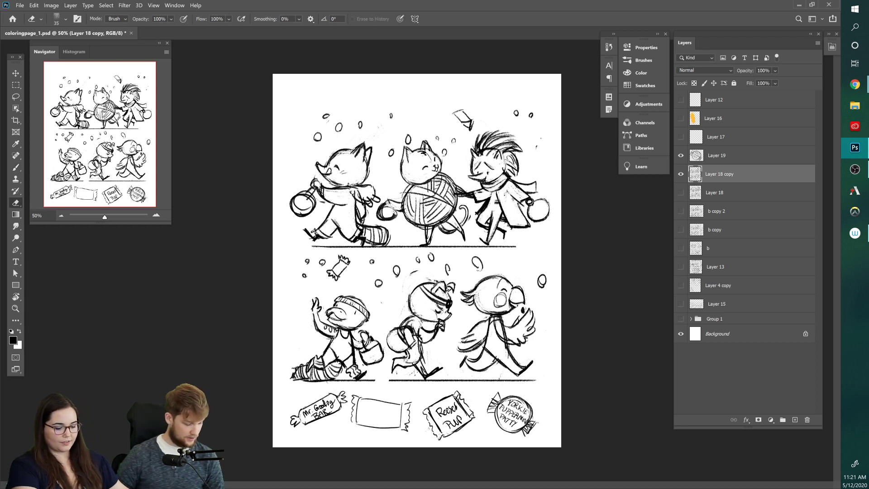
pyautogui.press('b')
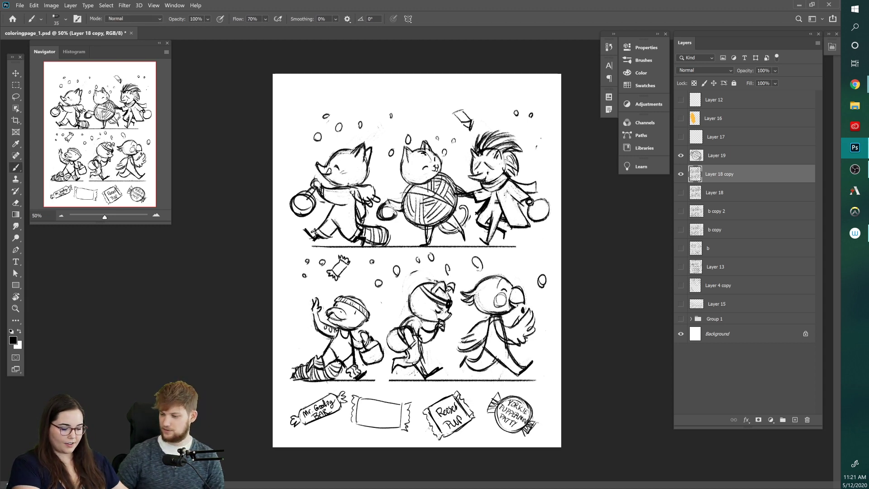
pyautogui.moveTo(470, 210)
pyautogui.mouseDown()
pyautogui.moveTo(465, 228)
pyautogui.moveTo(469, 206)
pyautogui.mouseUp()
pyautogui.press('e')
pyautogui.press('b')
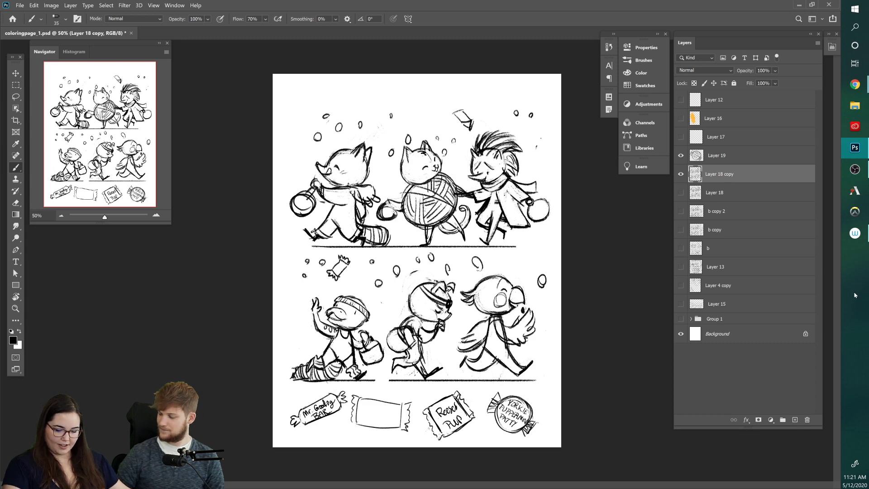
# Step: Using the TREATS artwork in Group 1 as costume reference, add the parrot's headband and striped shirt and the pig's outfit details
pyautogui.click(681, 319)
pyautogui.moveTo(681, 174); pyautogui.dragTo(681, 155)
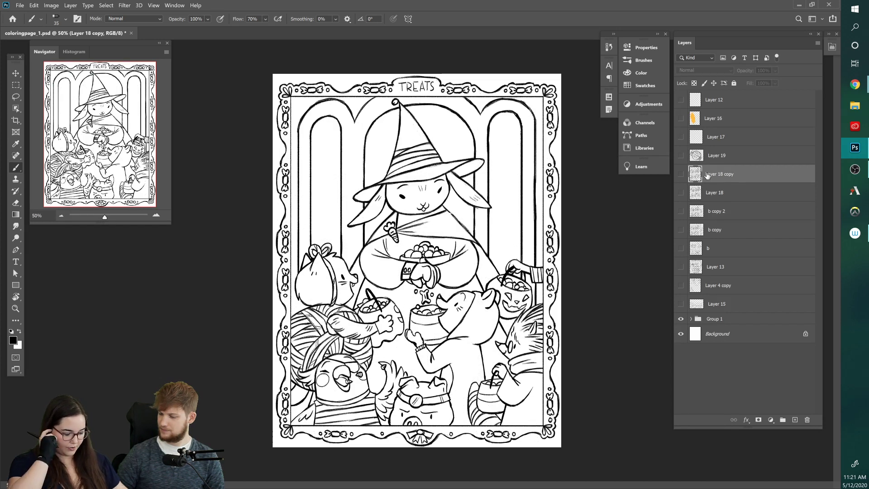
pyautogui.click(681, 319)
pyautogui.moveTo(681, 174); pyautogui.dragTo(681, 155)
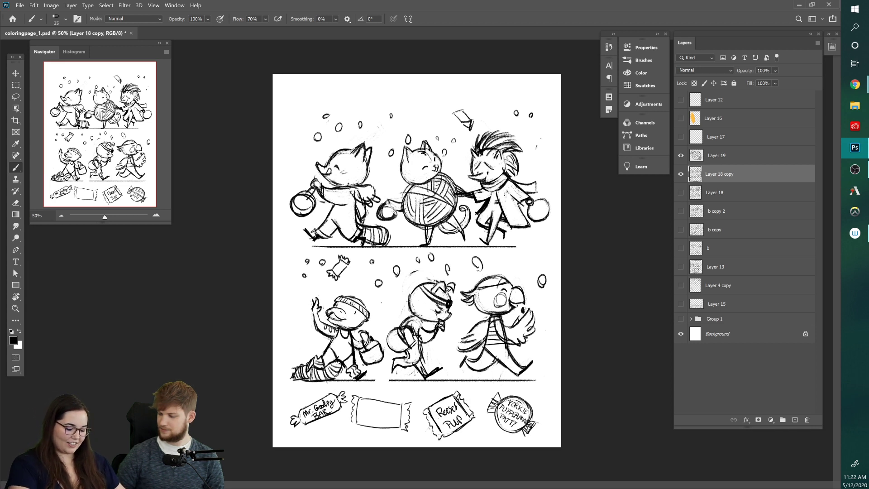
pyautogui.moveTo(398, 327)
pyautogui.mouseDown()
pyautogui.moveTo(390, 359)
pyautogui.moveTo(414, 360)
pyautogui.moveTo(421, 324)
pyautogui.moveTo(415, 357)
pyautogui.mouseUp()
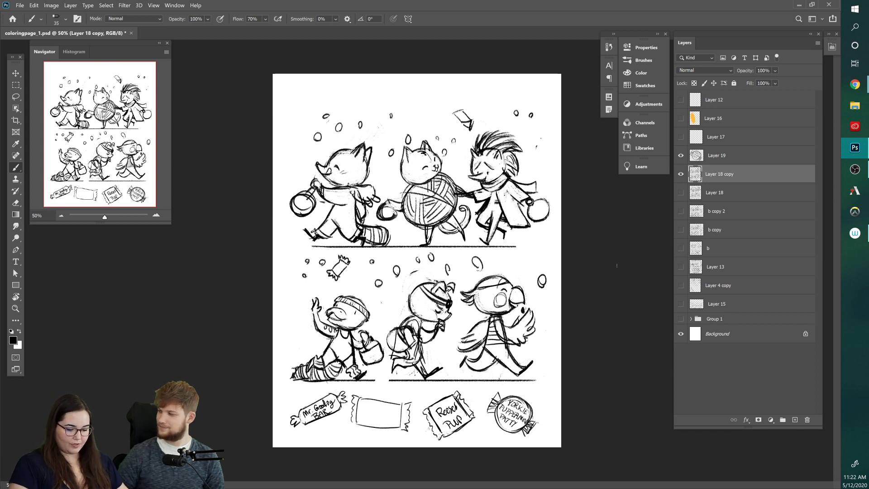
# Step: View the TREATS page in Group 1 on its own, and bring back the trick-or-treaters sketch with its candies
pyautogui.moveTo(681, 155); pyautogui.dragTo(681, 174)
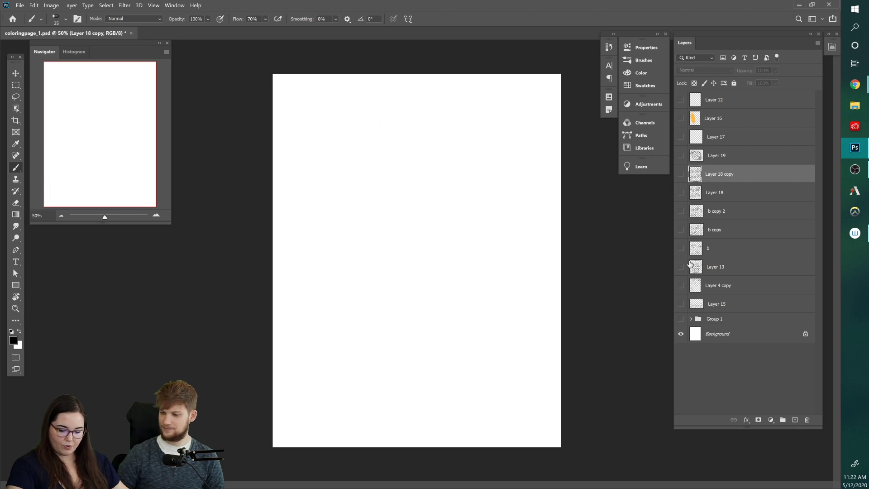
pyautogui.click(681, 319)
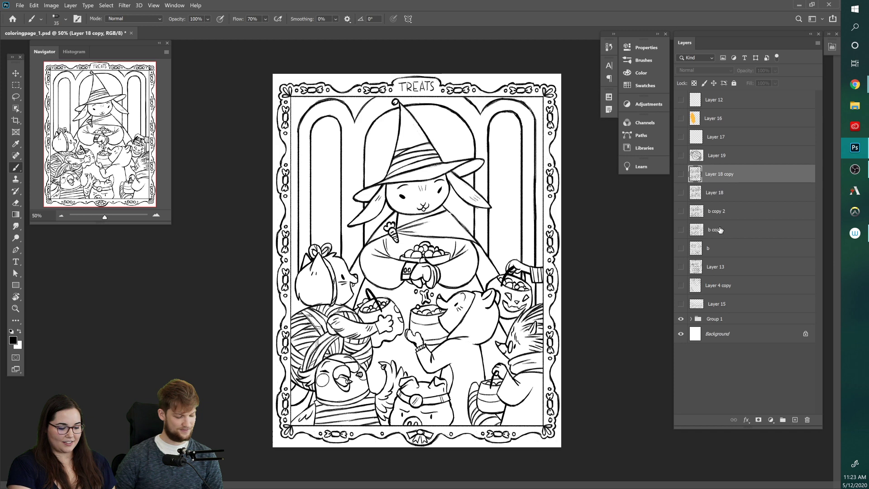
pyautogui.click(681, 318)
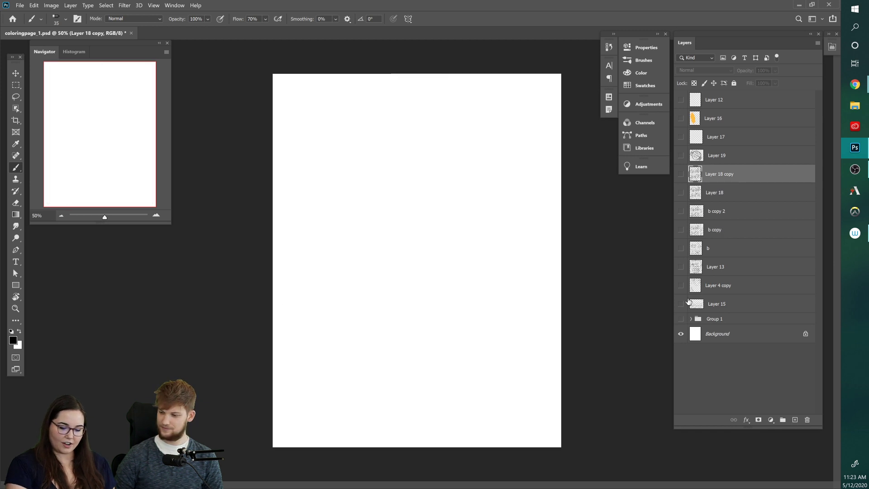
pyautogui.moveTo(682, 181); pyautogui.dragTo(681, 156)
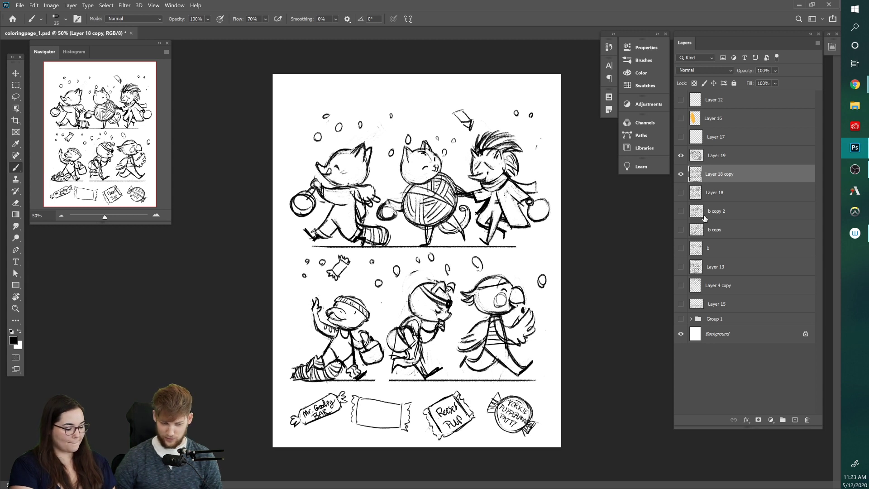
pyautogui.press('v')
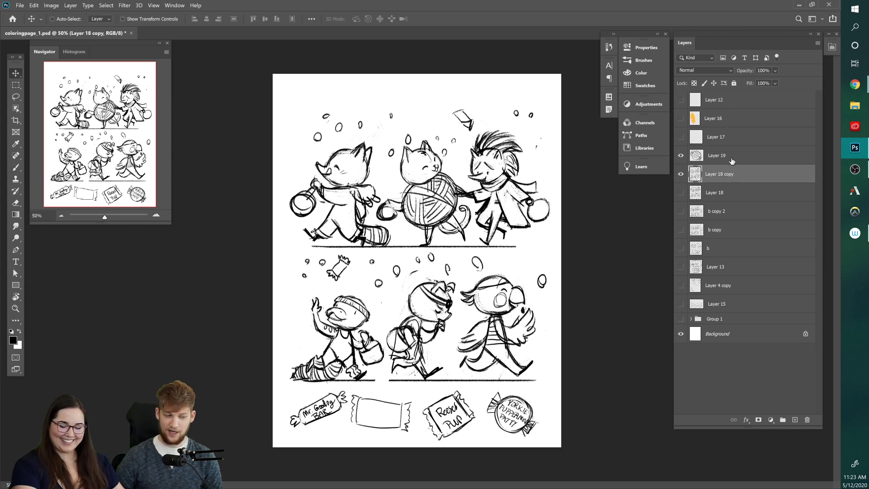
pyautogui.click(733, 161)
pyautogui.keyDown('ctrl'); pyautogui.click(738, 178); pyautogui.keyUp('ctrl')
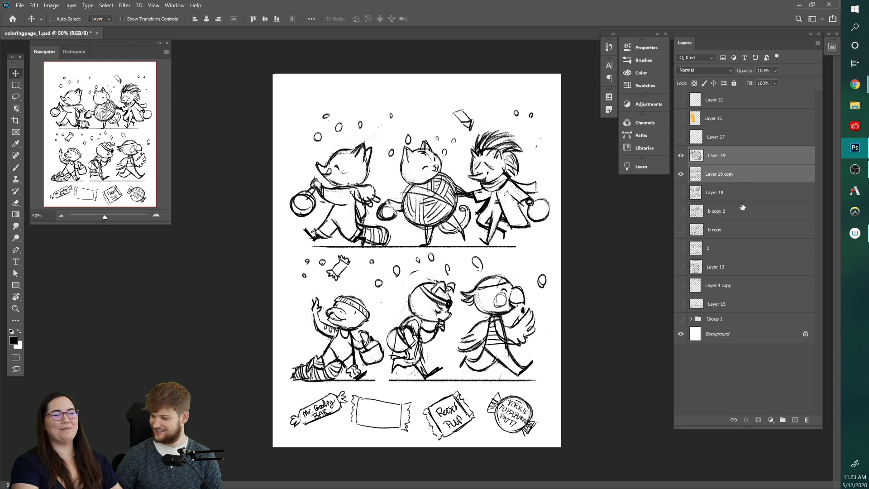
pyautogui.click(741, 174)
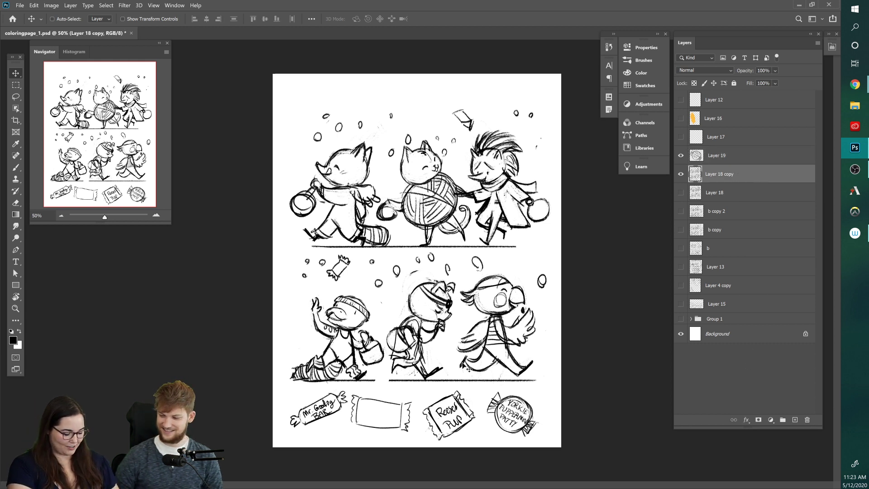
# Step: Hand-letter "MR GOODBOY!" in capitals on the blank candy wrapper in the bottom row, erasing the rough first version
pyautogui.press('e')
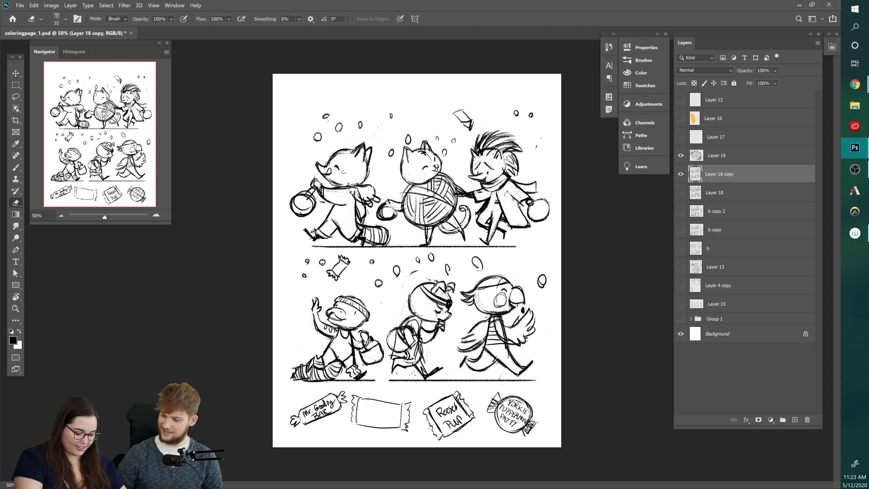
pyautogui.press('b')
pyautogui.moveTo(361, 410); pyautogui.dragTo(370, 410)
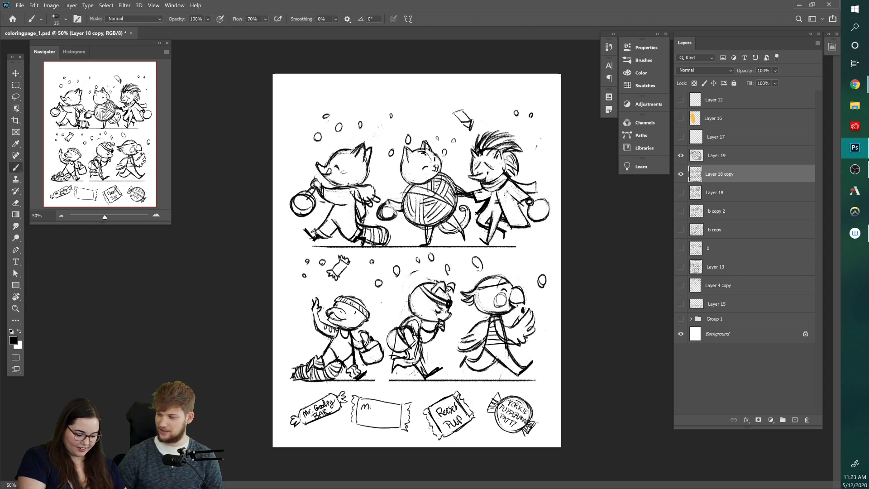
pyautogui.click(375, 409)
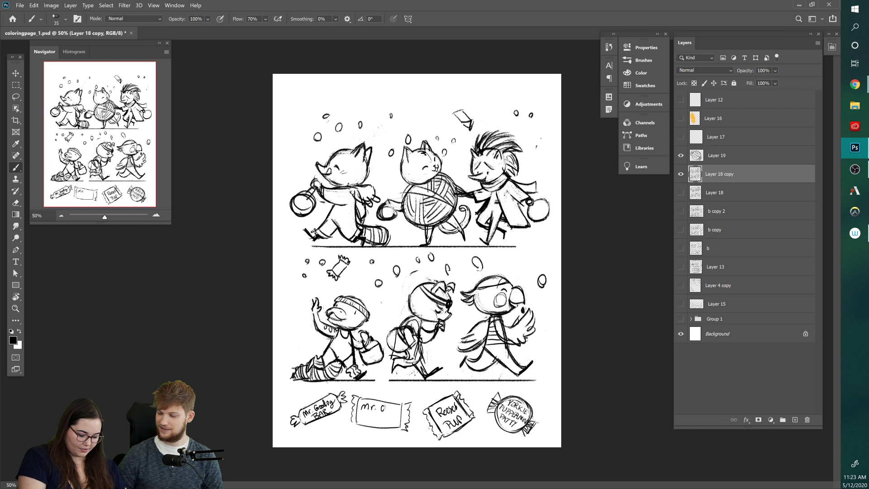
pyautogui.hotkey('ctrl', 'z')
pyautogui.moveTo(367, 415); pyautogui.dragTo(370, 416)
pyautogui.moveTo(374, 414); pyautogui.dragTo(374, 422)
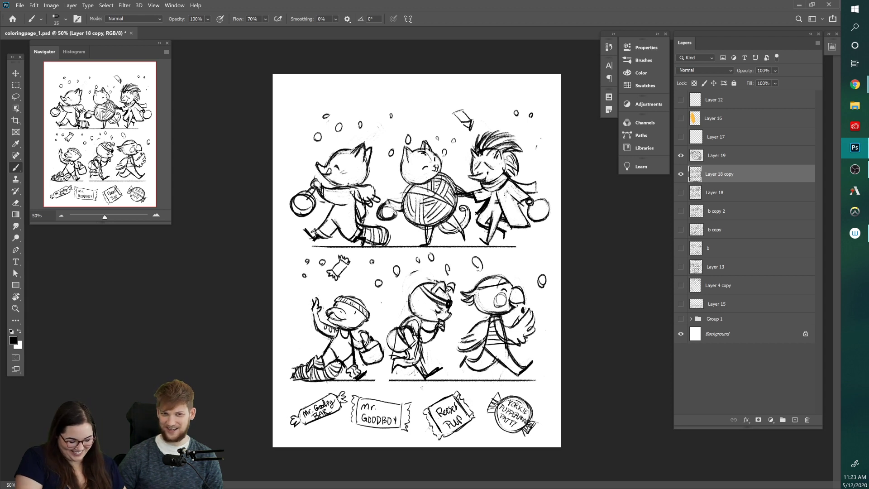
pyautogui.press('e')
pyautogui.moveTo(361, 403); pyautogui.dragTo(400, 422)
pyautogui.press('b')
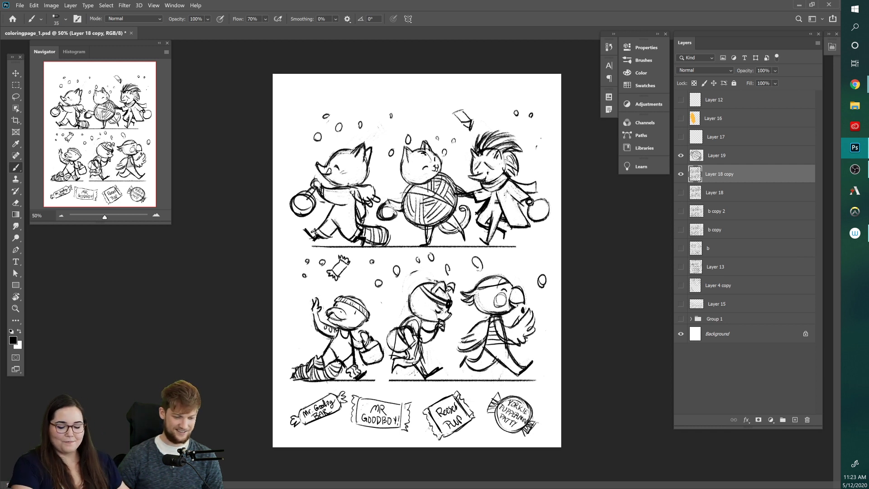
# Step: Move Layer 19 and Layer 18 copy together slightly upward so the whole sketch sits higher on the page
pyautogui.keyDown('shift'); pyautogui.click(738, 156); pyautogui.keyUp('shift')
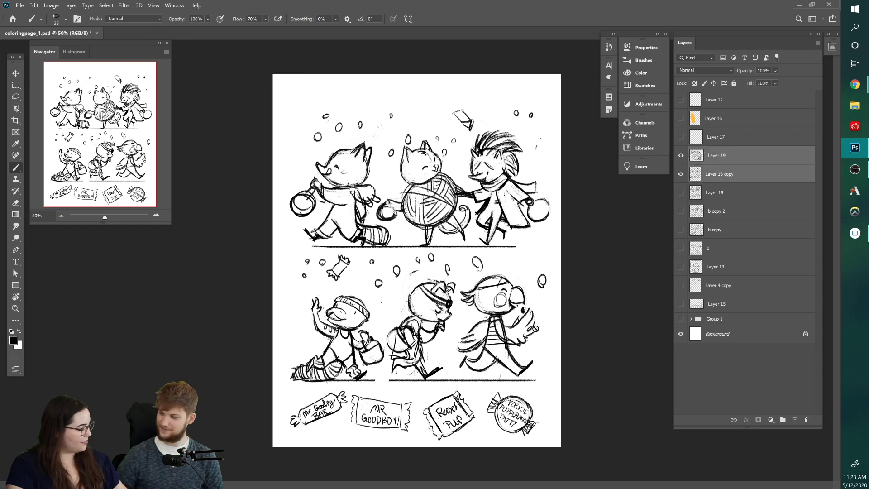
pyautogui.press('v')
pyautogui.moveTo(525, 325)
pyautogui.mouseDown()
pyautogui.moveTo(531, 305)
pyautogui.moveTo(527, 313)
pyautogui.mouseUp()
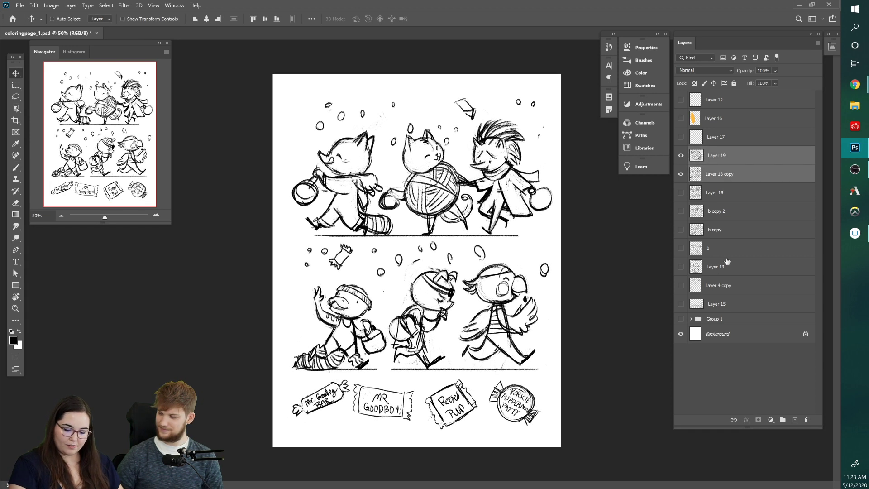
# Step: Show the TREATS artwork with Group 1 and Group 2 expanded, and hide Layer 19 and Layer 18 copy
pyautogui.click(691, 319)
pyautogui.click(682, 330)
pyautogui.click(681, 330)
pyautogui.click(681, 331)
pyautogui.click(699, 330)
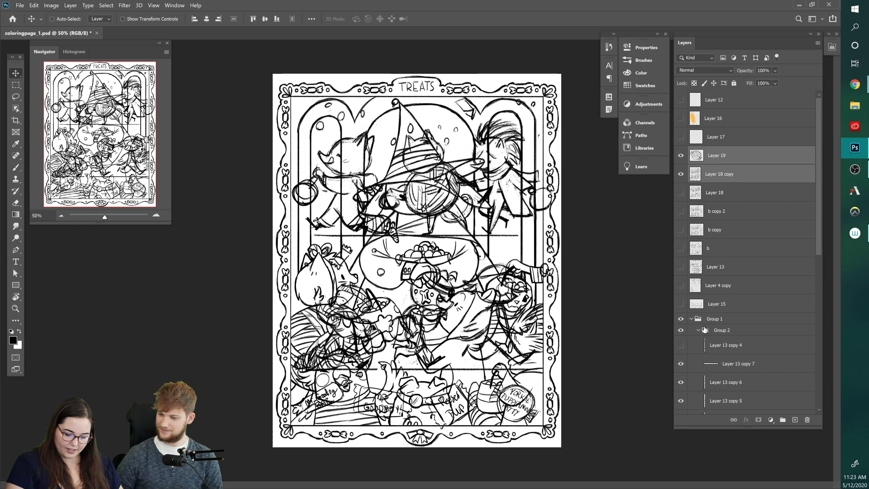
pyautogui.moveTo(681, 156); pyautogui.dragTo(681, 173)
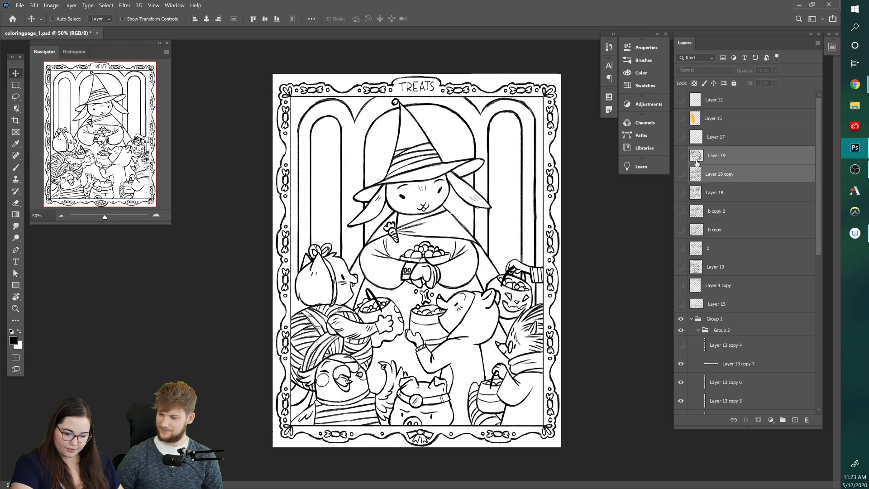
# Step: Move Layer 13 copy 2 above Layer 13 copy 3 and group it with border layers Layer 13 copy 5, 6 and 7
pyautogui.click(724, 364)
pyautogui.scroll(-3, 746, 340)
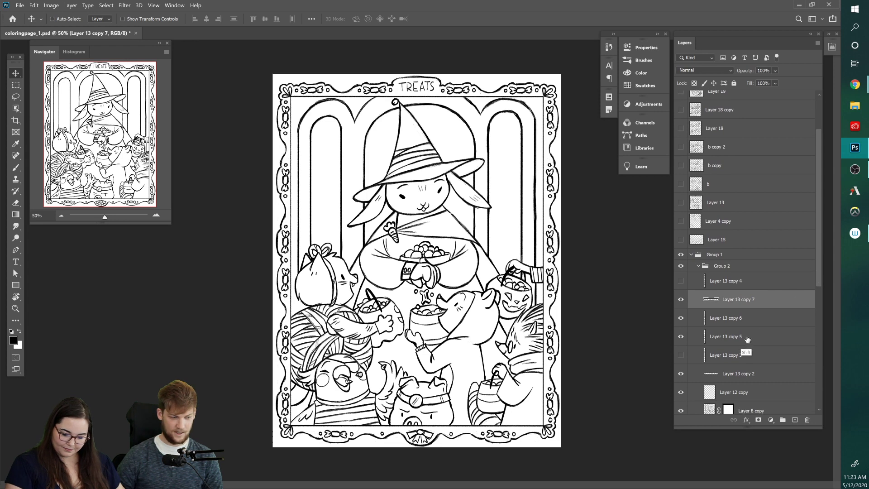
pyautogui.keyDown('shift'); pyautogui.click(747, 339); pyautogui.keyUp('shift')
pyautogui.moveTo(681, 337)
pyautogui.mouseDown()
pyautogui.moveTo(681, 299)
pyautogui.moveTo(682, 336)
pyautogui.mouseUp()
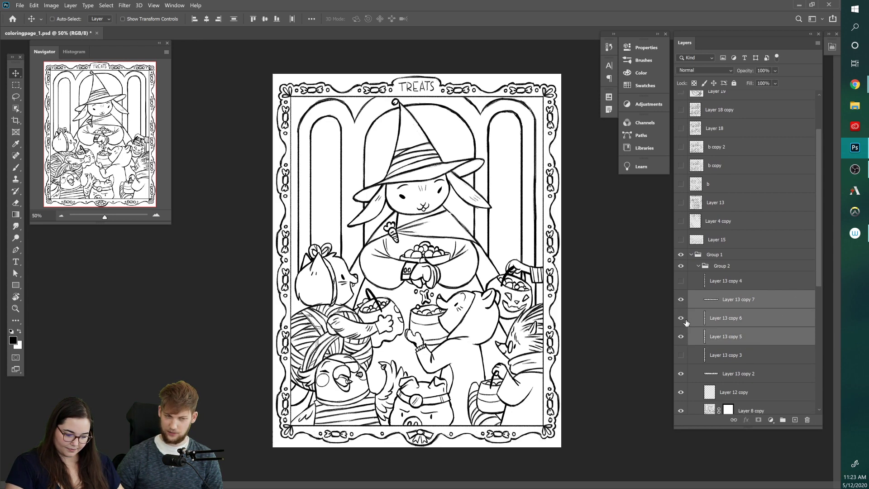
pyautogui.doubleClick(711, 373)
pyautogui.click(788, 237)
pyautogui.moveTo(729, 374); pyautogui.dragTo(734, 347)
pyautogui.keyDown('shift'); pyautogui.click(722, 301); pyautogui.keyUp('shift')
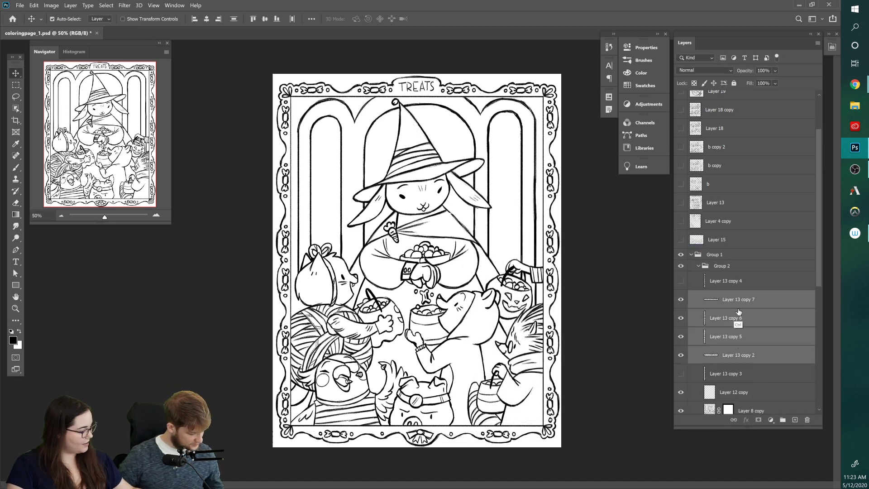
pyautogui.hotkey('ctrl', 'g')
# Step: Duplicate the grouped border layers to a position outside and above Group 1, and collapse Group 2
pyautogui.moveTo(730, 302); pyautogui.dragTo(731, 252)
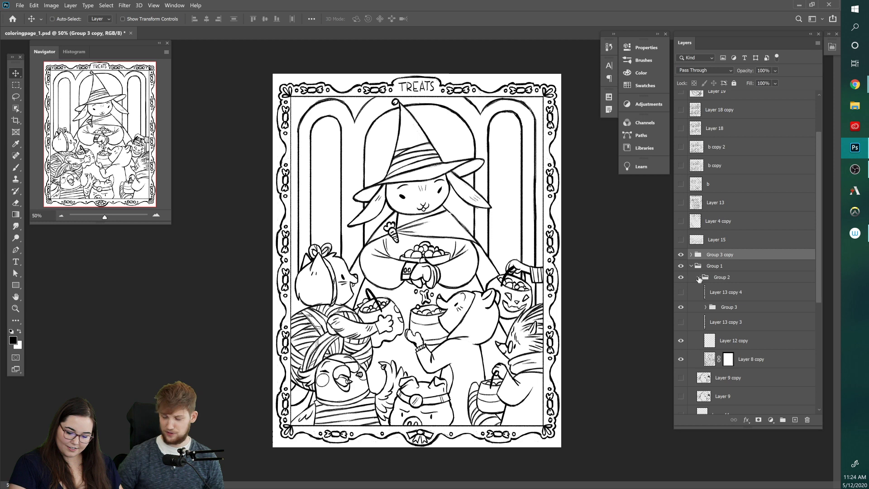
pyautogui.click(700, 278)
pyautogui.scroll(2, 700, 279)
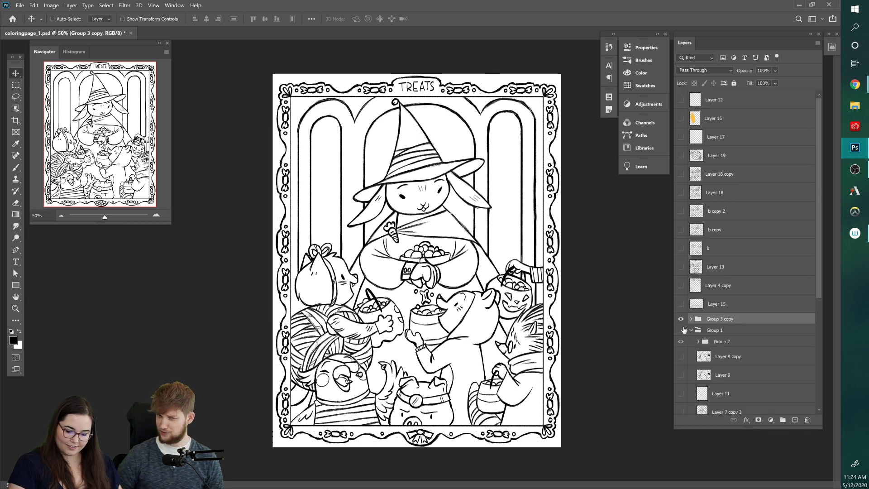
# Step: Hide Group 1, show Layer 18 copy and Layer 19 inside the duplicated TREATS border, and make Layer 18 copy active
pyautogui.click(681, 331)
pyautogui.click(681, 174)
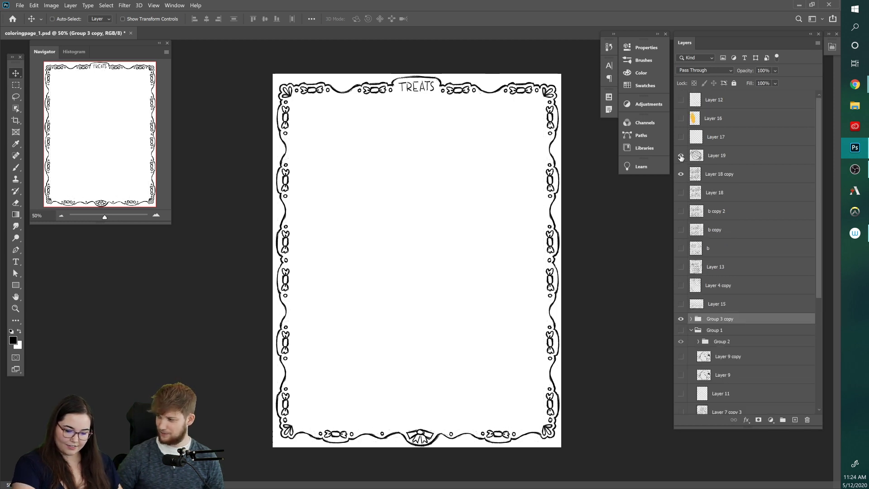
pyautogui.click(681, 157)
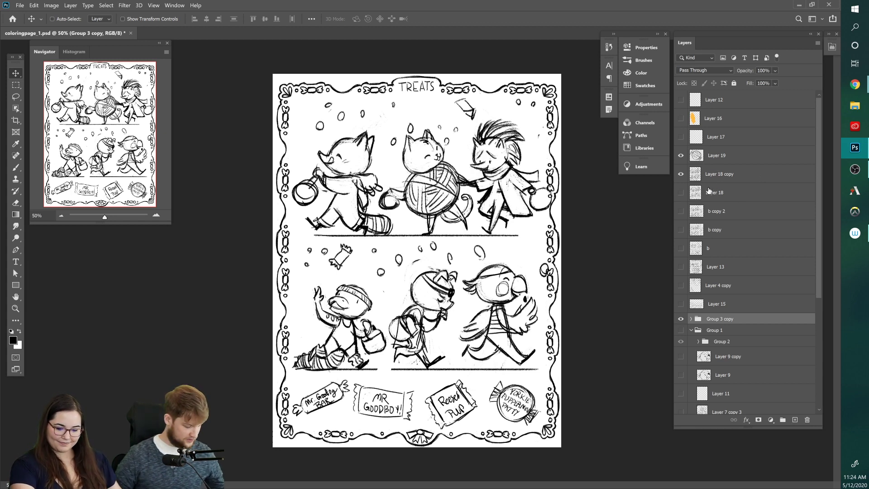
pyautogui.click(682, 138)
pyautogui.click(681, 137)
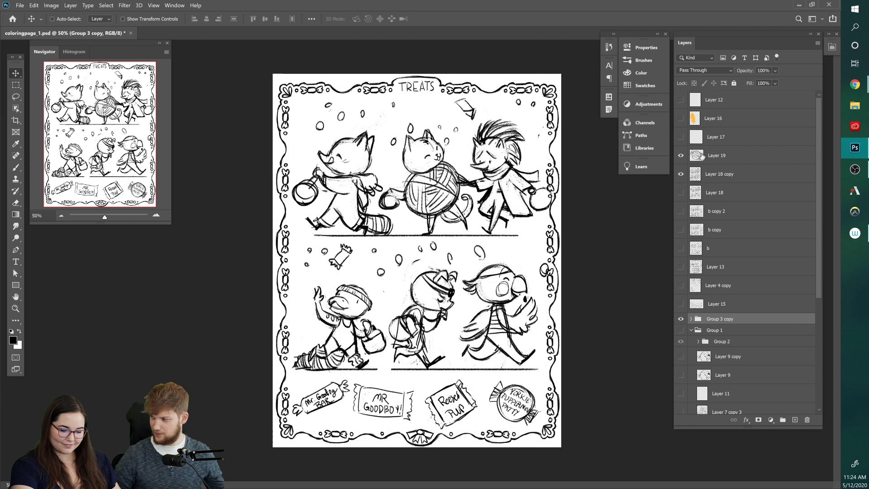
pyautogui.click(702, 175)
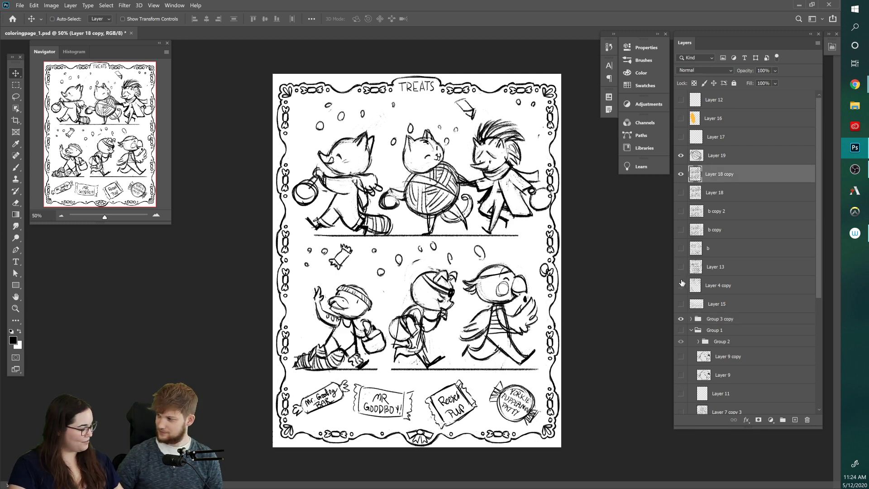